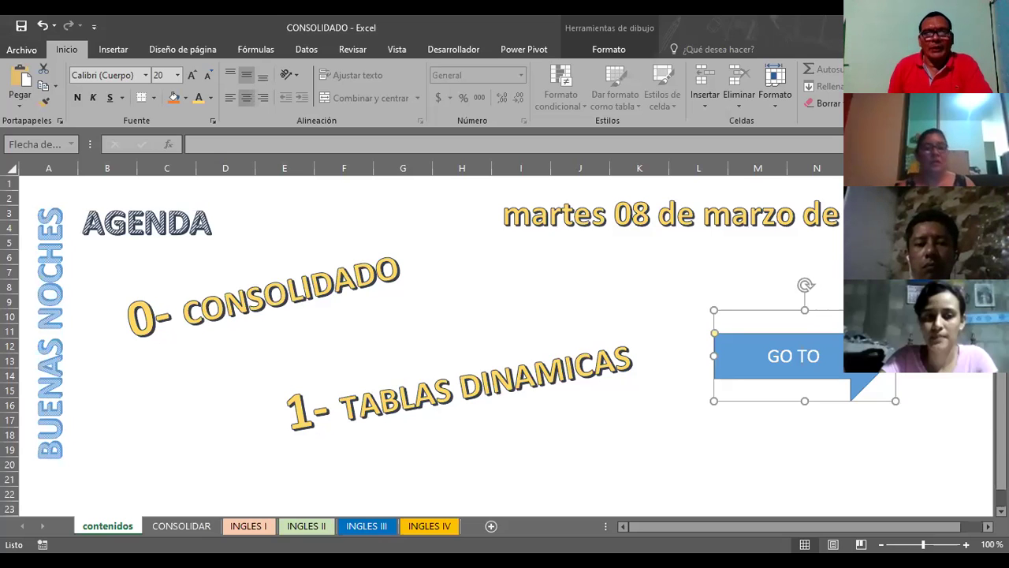
Step: Deselect the GO TO arrow, review the INGLES I grades, then go to the empty CONSOLIDAR sheet
key(Escape)
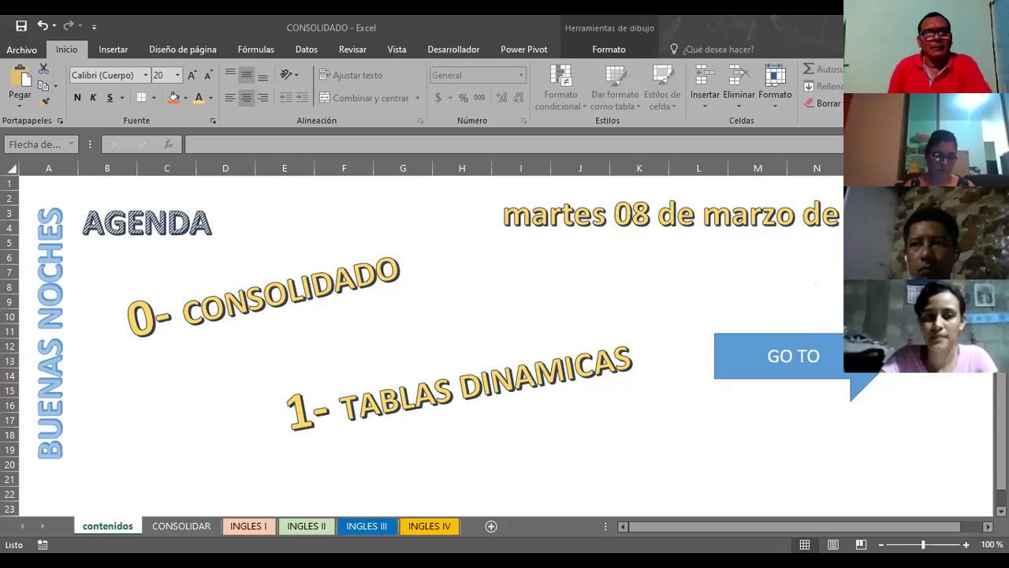
mouse_move(542, 552)
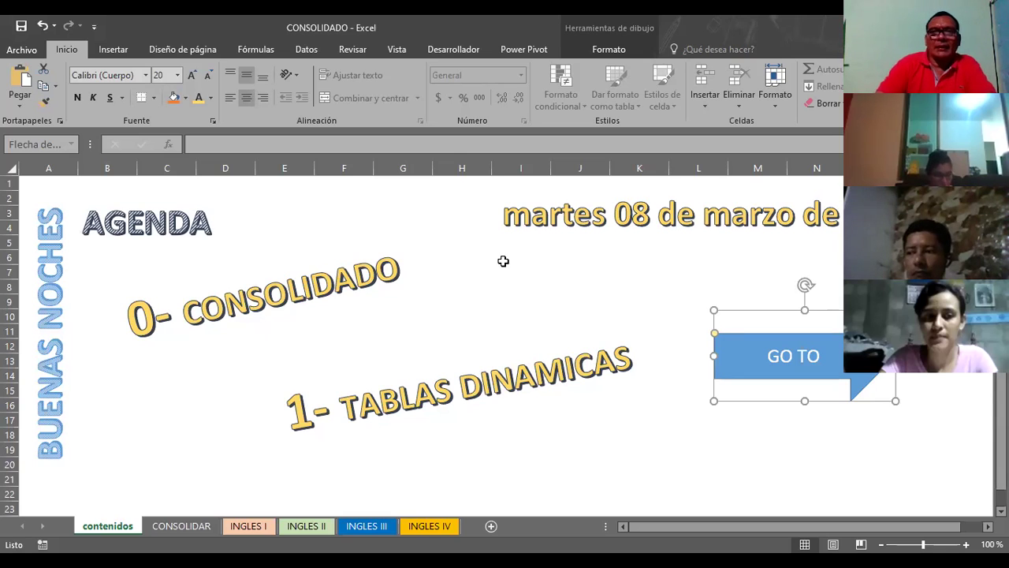
click(462, 289)
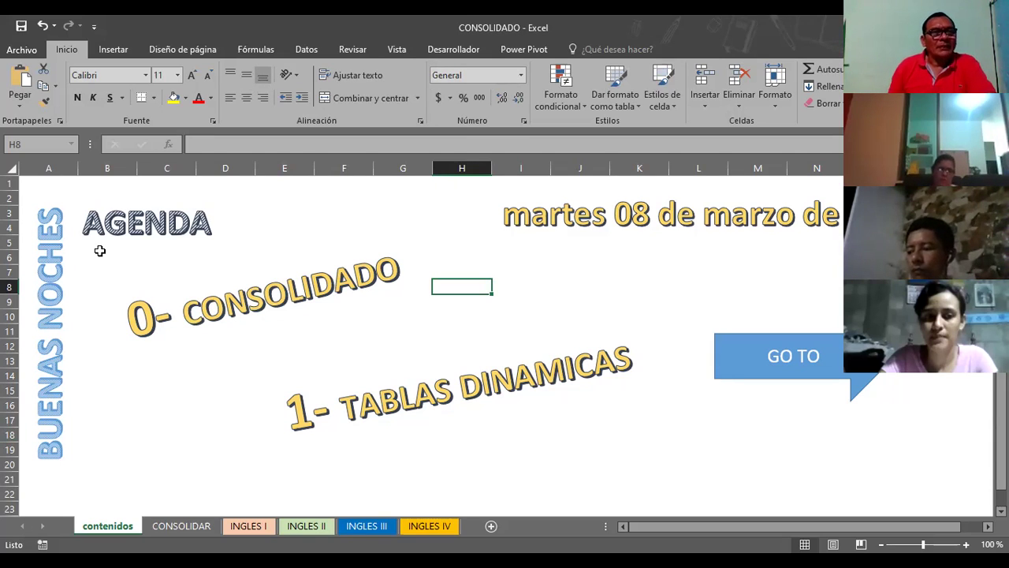
click(336, 391)
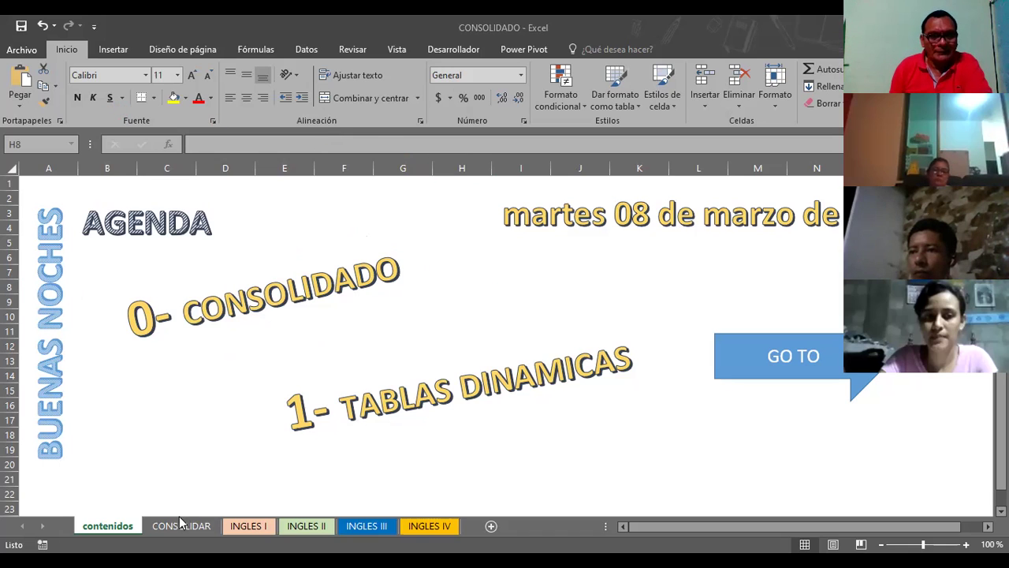
click(248, 526)
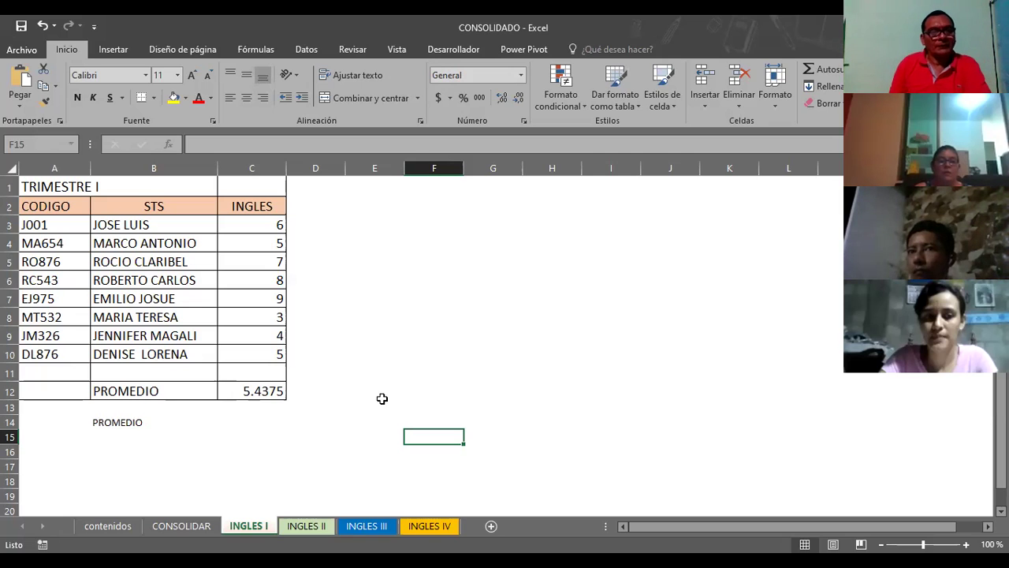
click(194, 525)
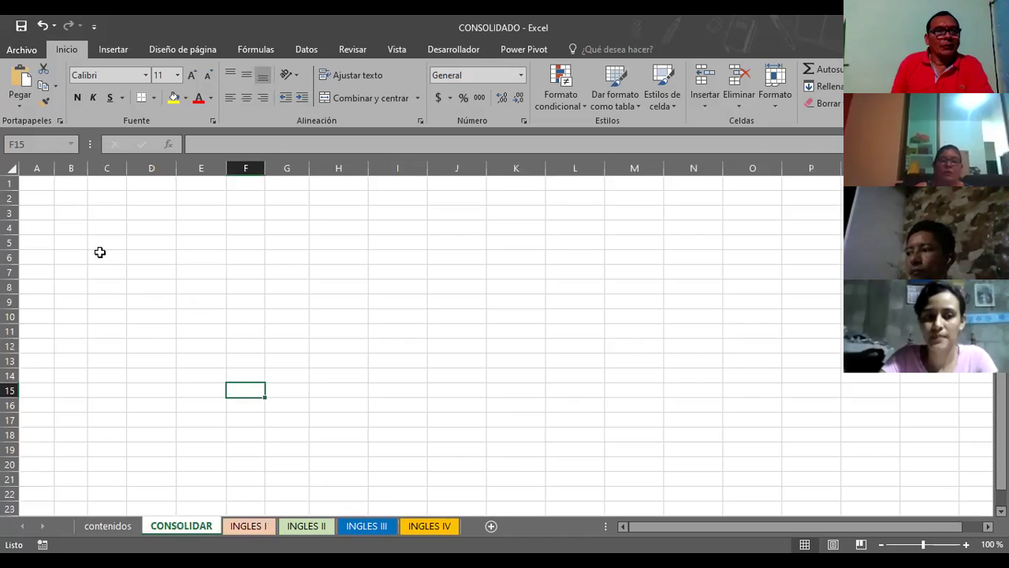
Step: Select cell A1 on CONSOLIDAR as the consolidation destination
click(38, 183)
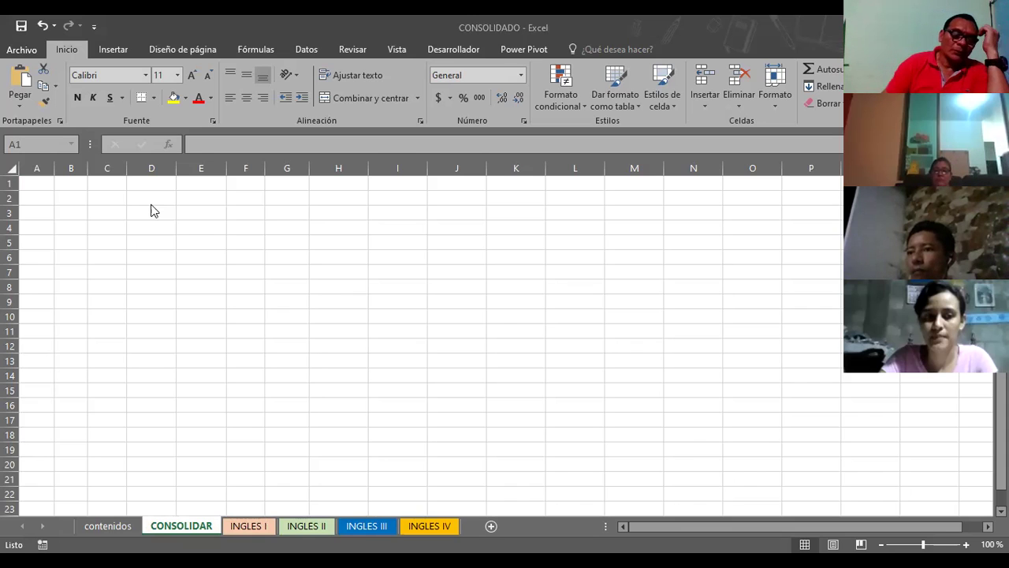
click(37, 184)
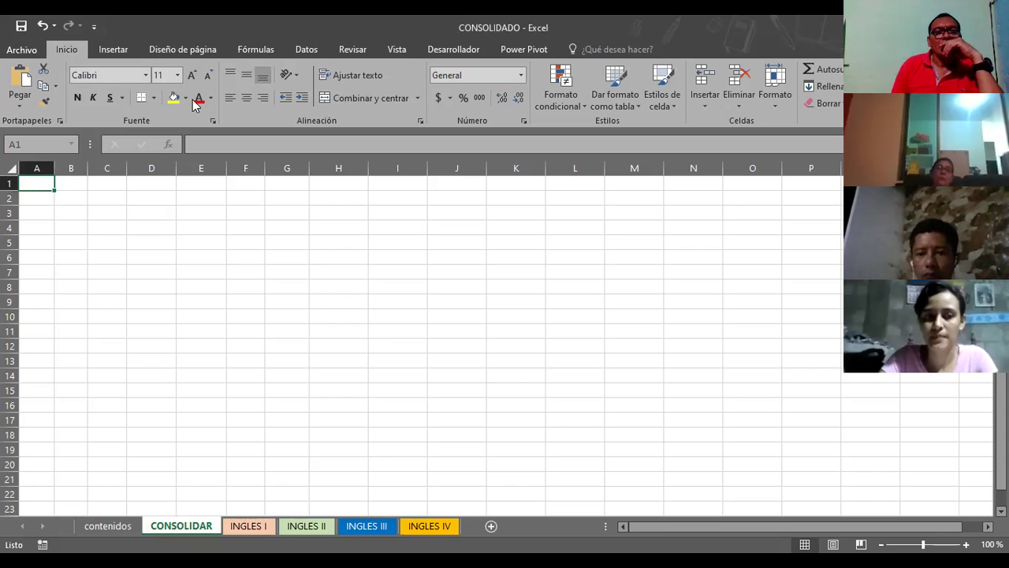
Step: In Consolidar, remove the INGLES II and INGLES I references and untick Crear vínculos and Fila superior
click(309, 49)
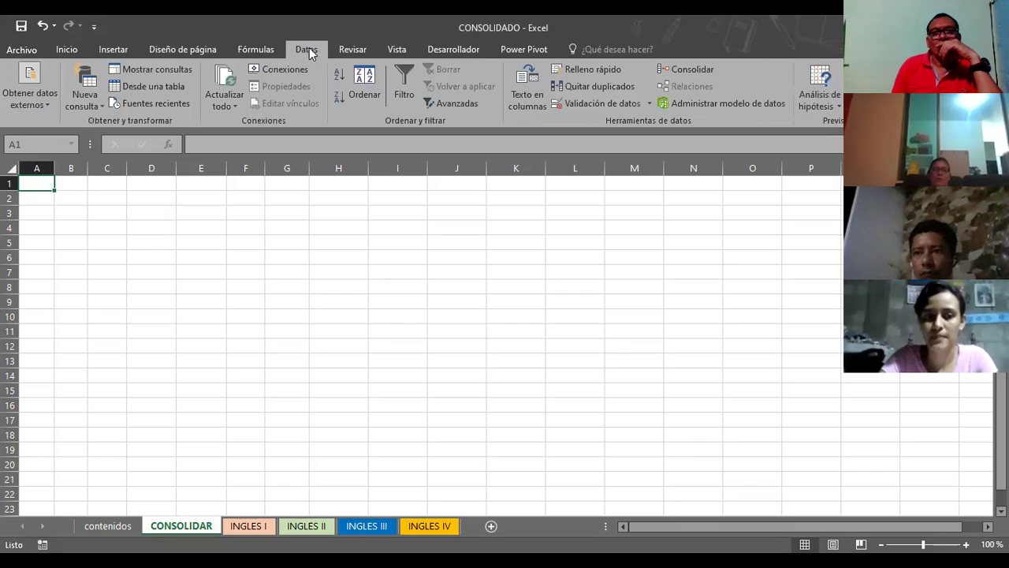
click(700, 70)
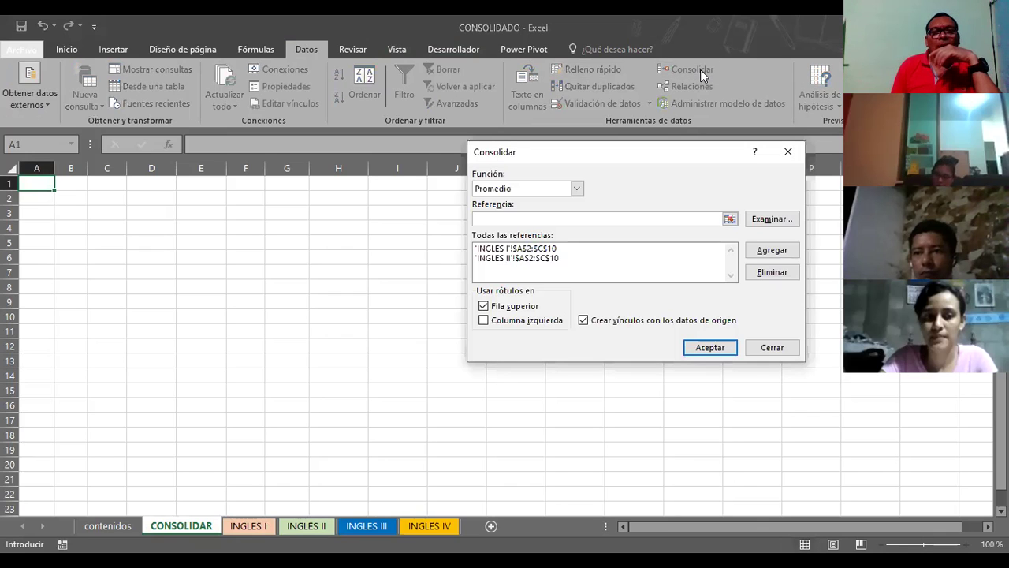
click(547, 257)
click(772, 273)
click(556, 249)
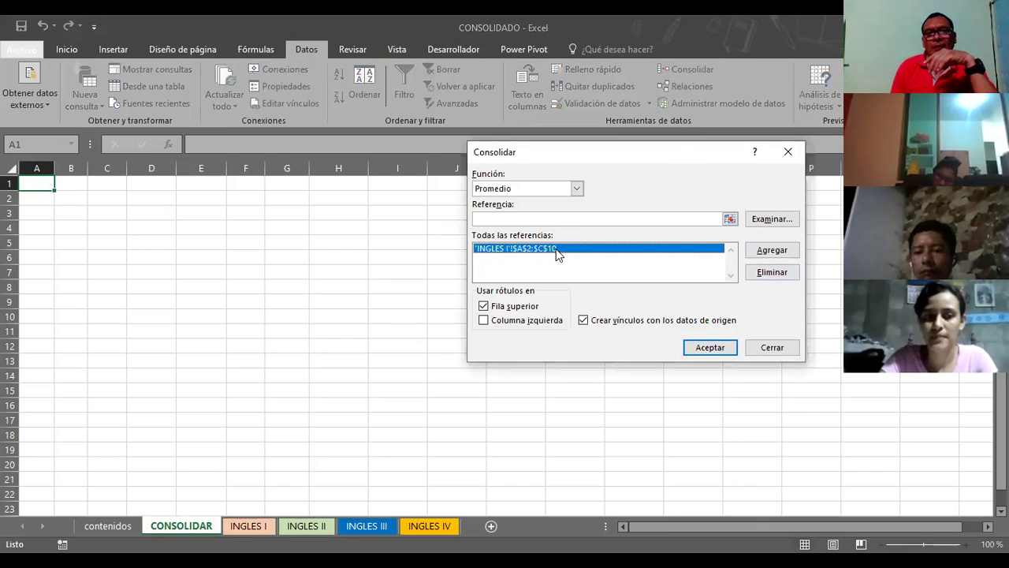
click(761, 272)
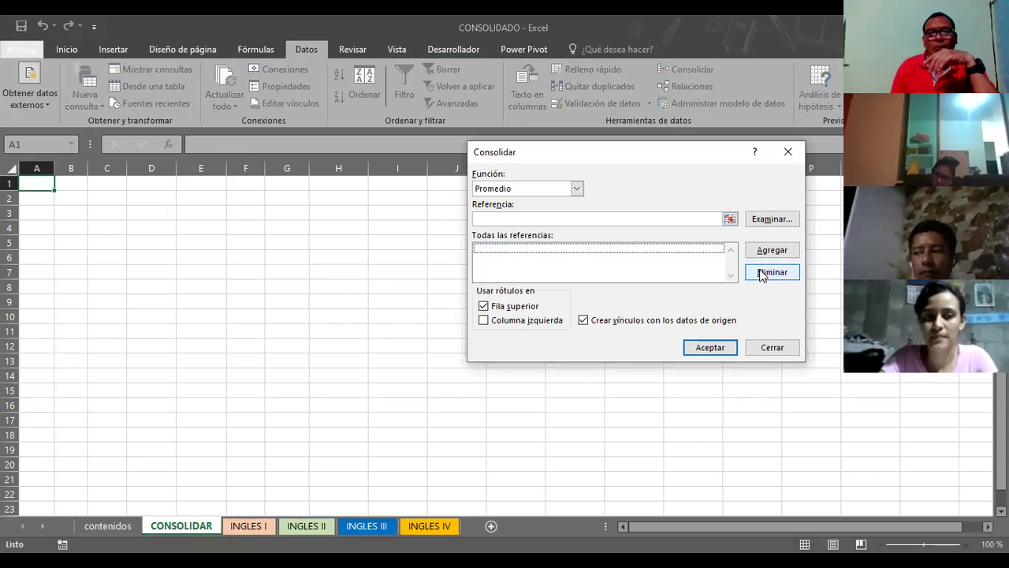
click(584, 320)
click(484, 307)
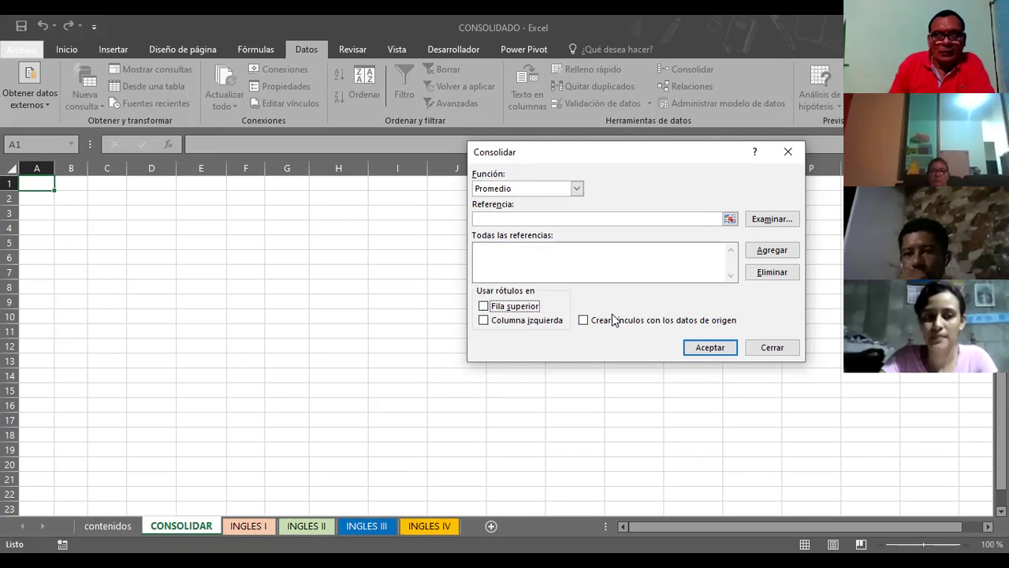
click(583, 187)
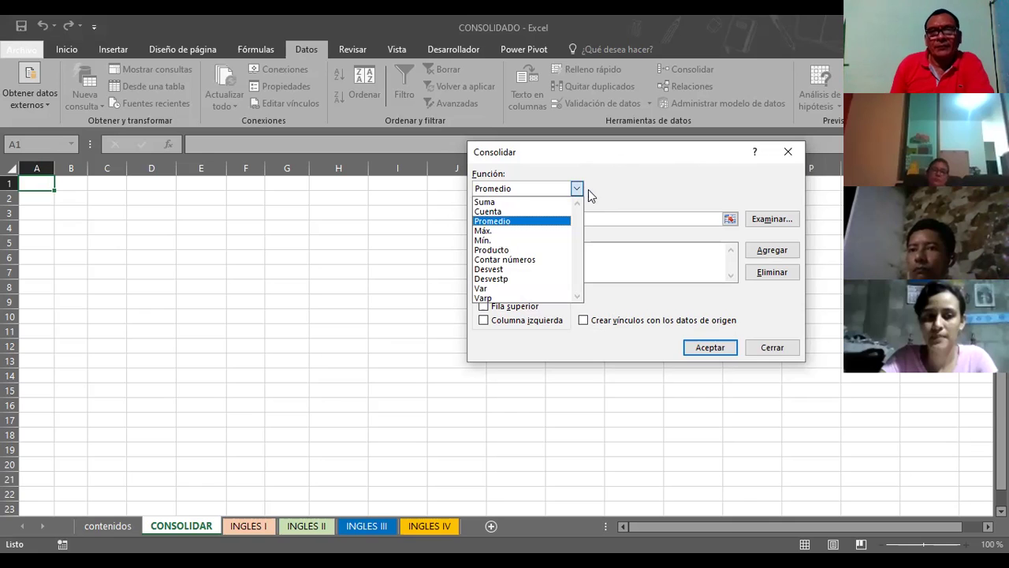
click(606, 182)
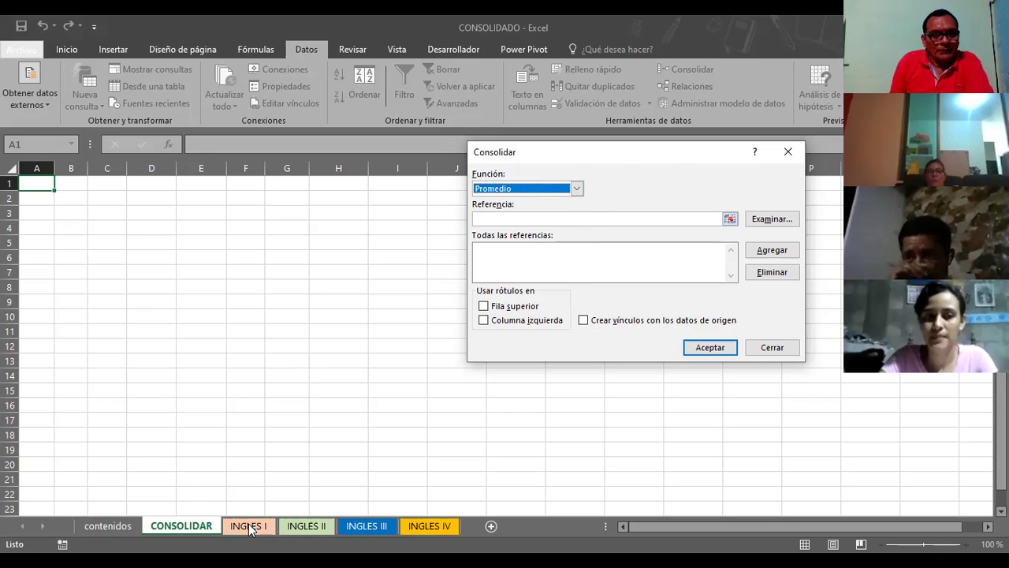
click(770, 347)
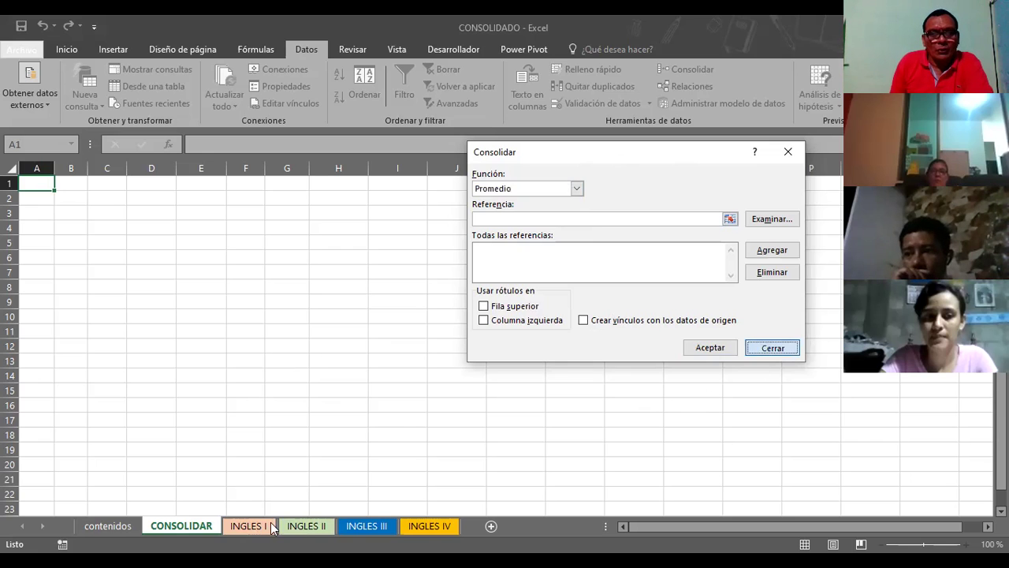
Step: Name the INGLES I header and grades range C2:C10 INGCICLOI in the Name Box
click(249, 527)
drag(252, 205, 268, 352)
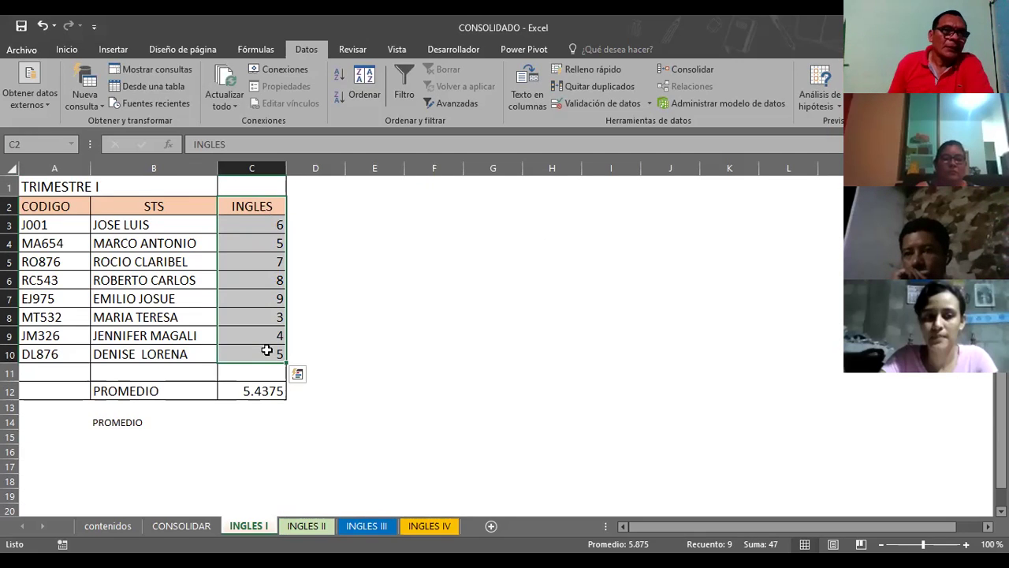
click(27, 147)
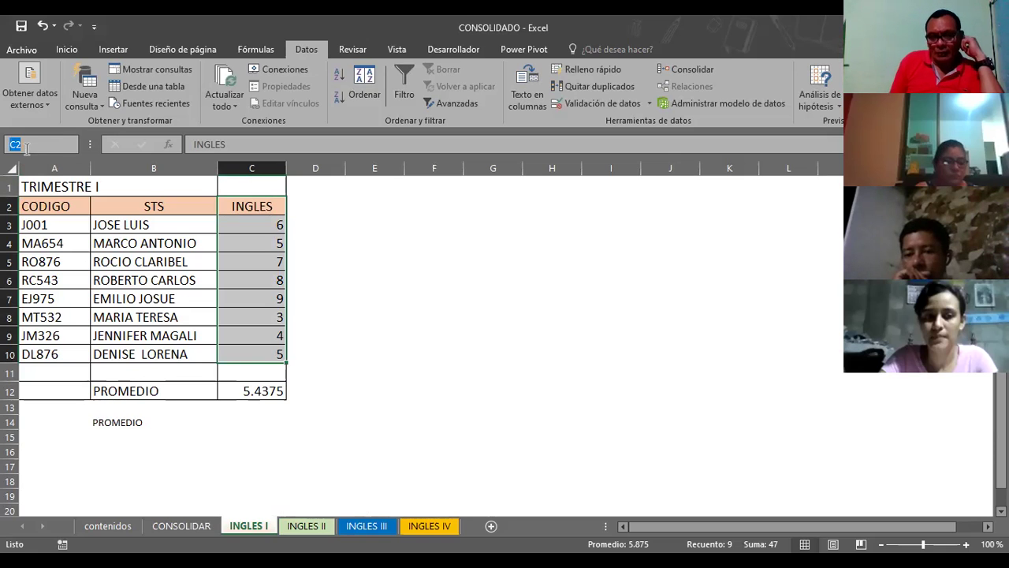
text(INGCICLO)
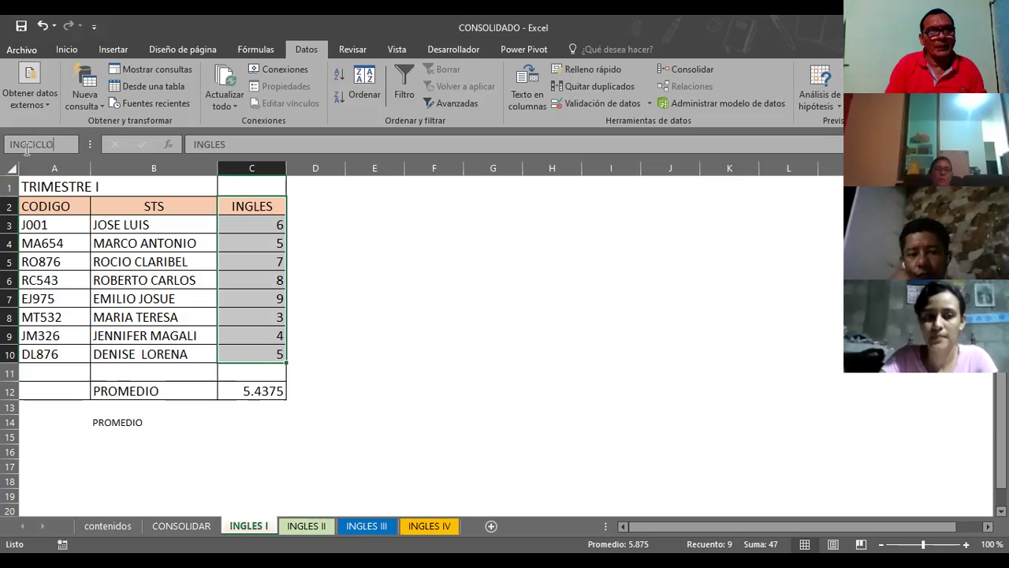
key(Return)
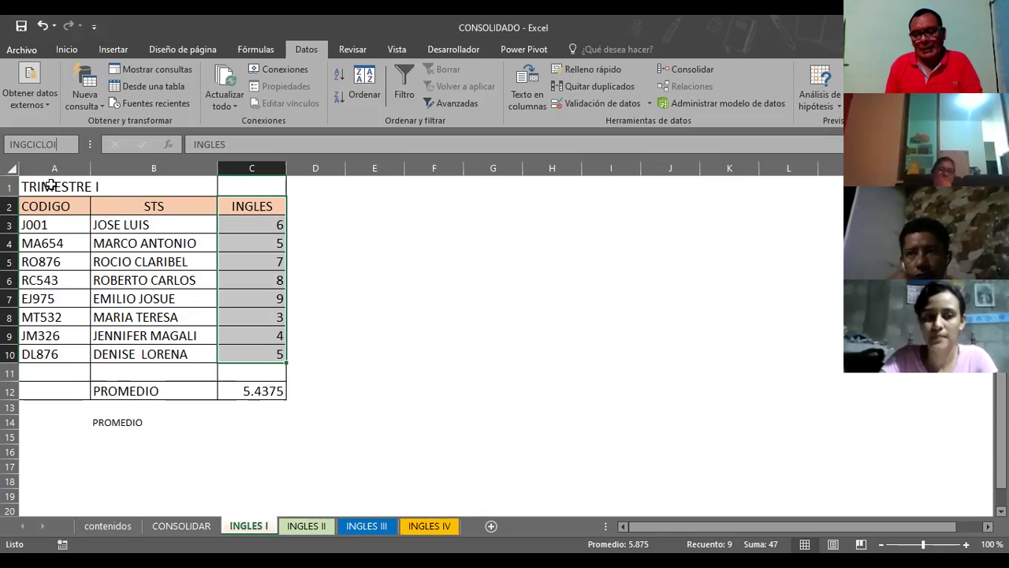
Step: Name the INGLES II header and grades range C2:C10 INGLESCICLOII
click(403, 207)
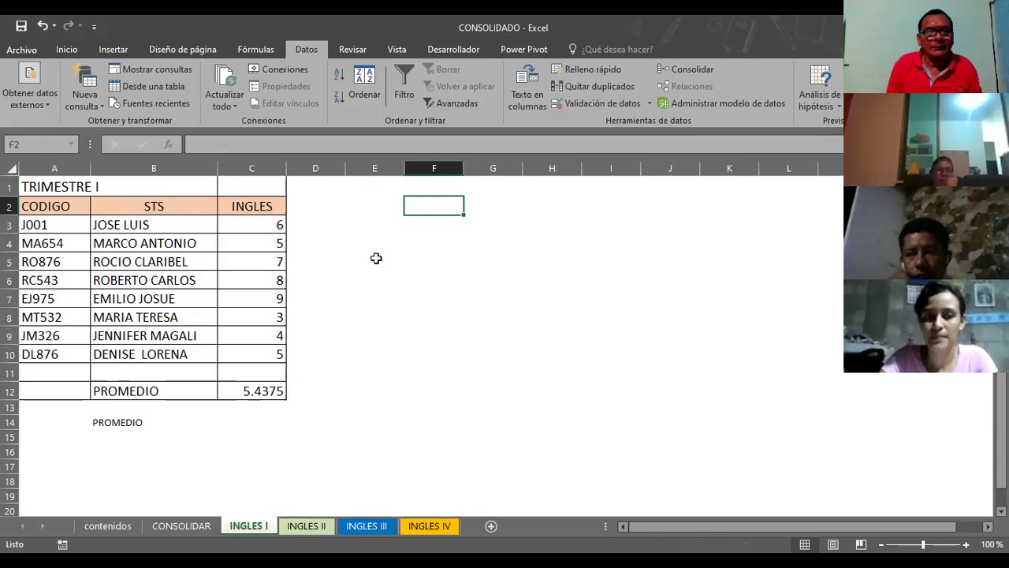
click(309, 524)
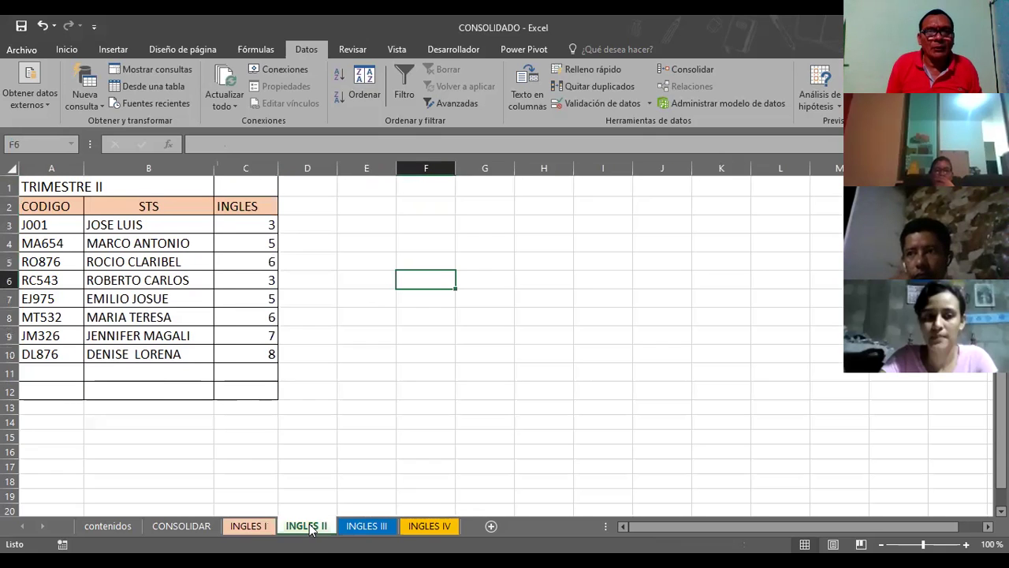
drag(244, 206, 266, 356)
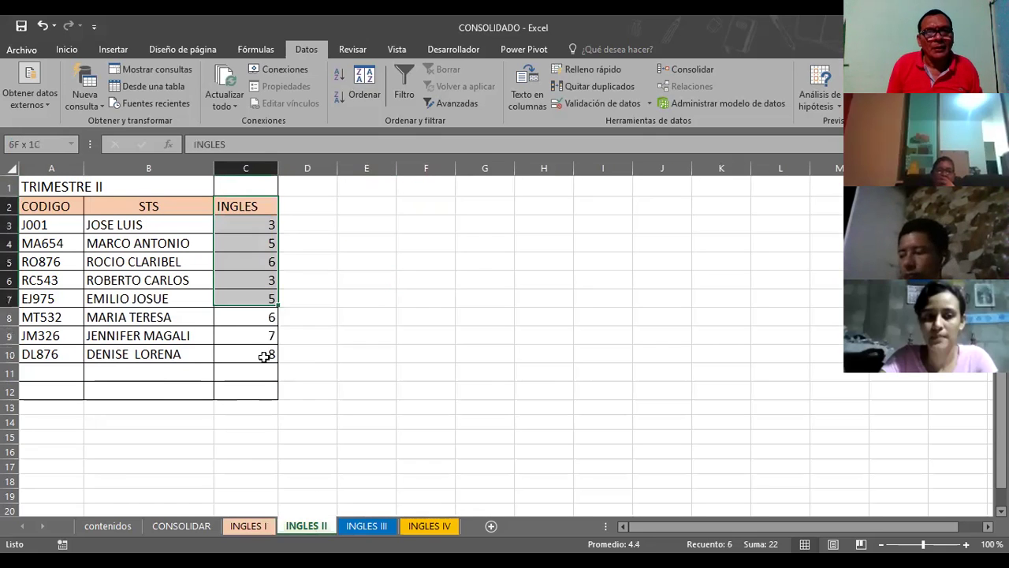
click(55, 144)
text(INGLES)
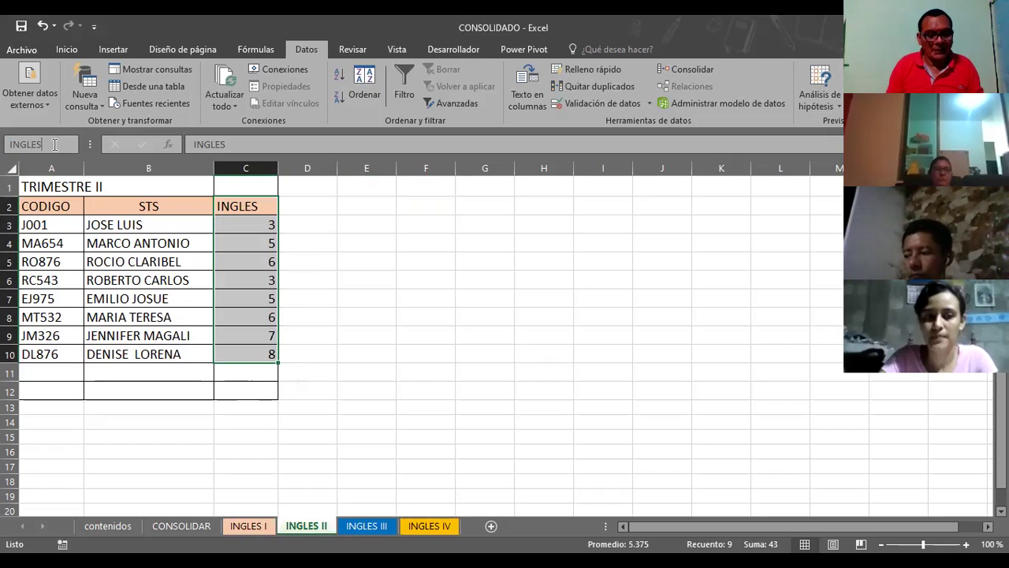
text(CICL)
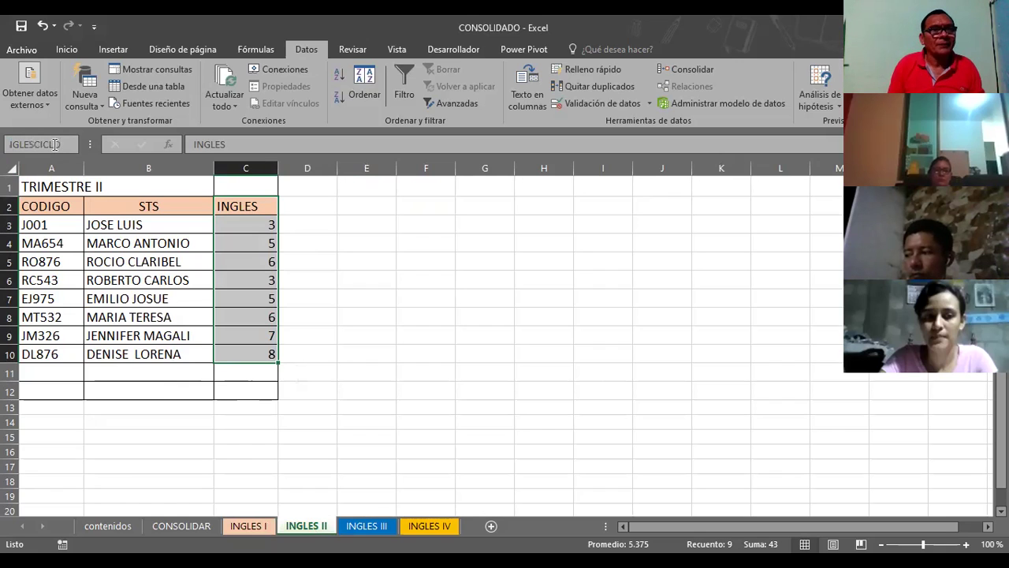
text(O)
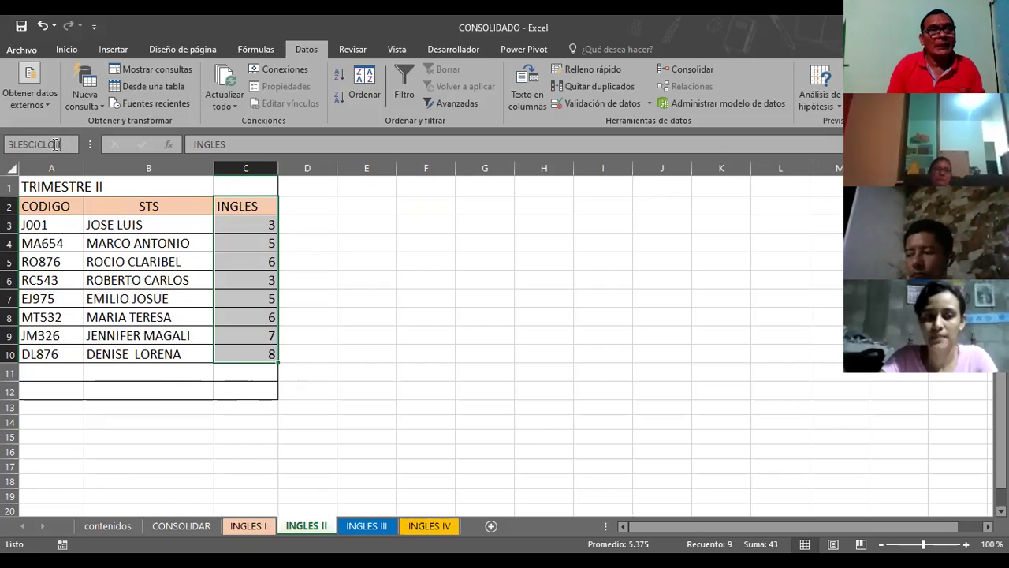
key(Return)
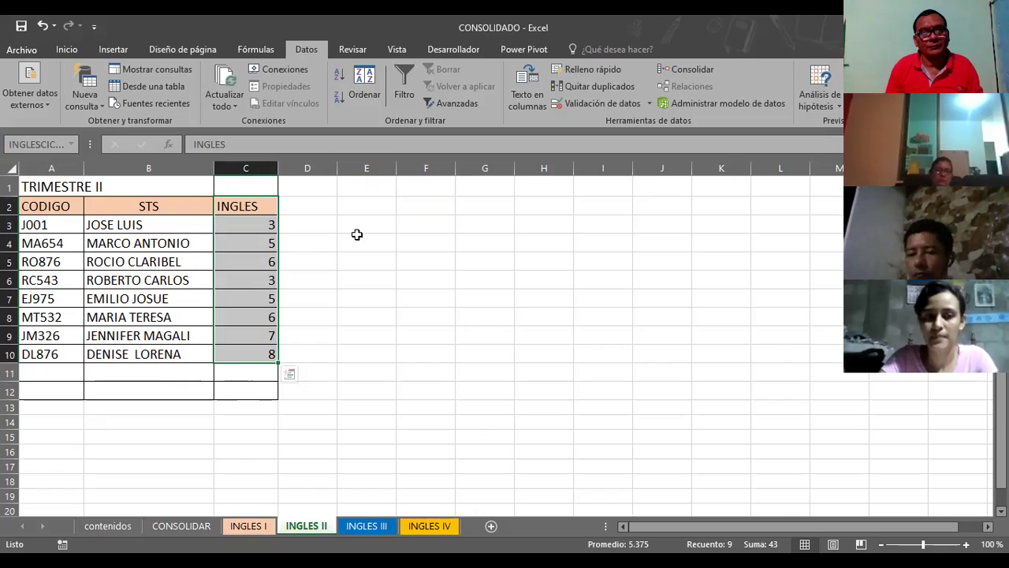
click(359, 233)
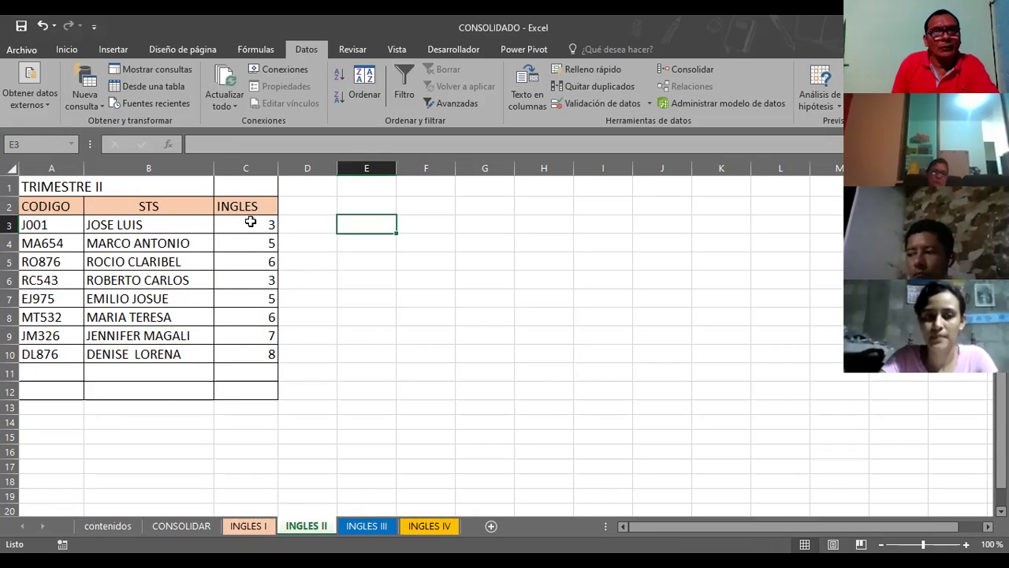
Step: Flip between the INGLES I and INGLES II sheets to compare their named grade ranges
click(255, 528)
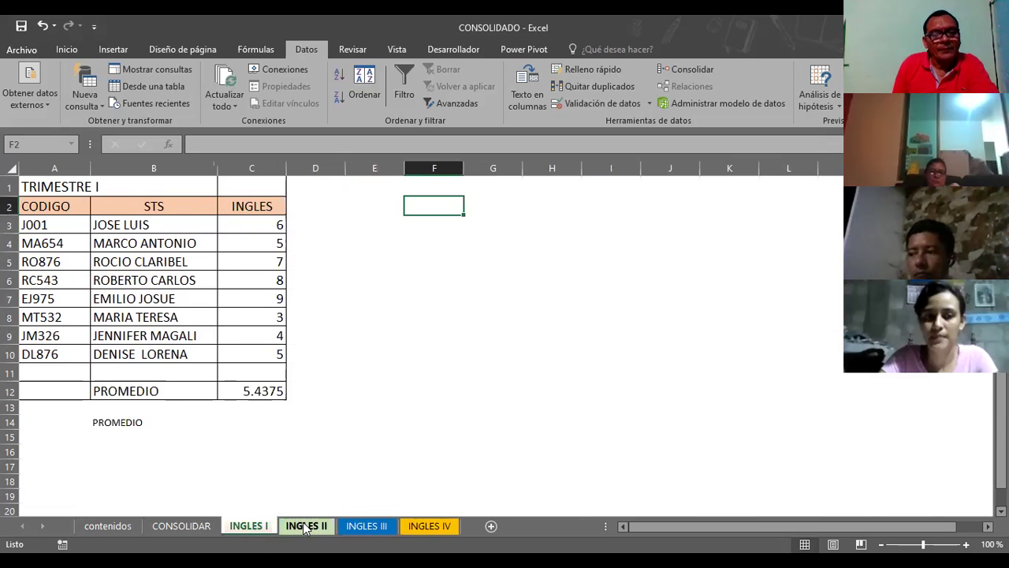
click(306, 527)
click(253, 527)
click(304, 527)
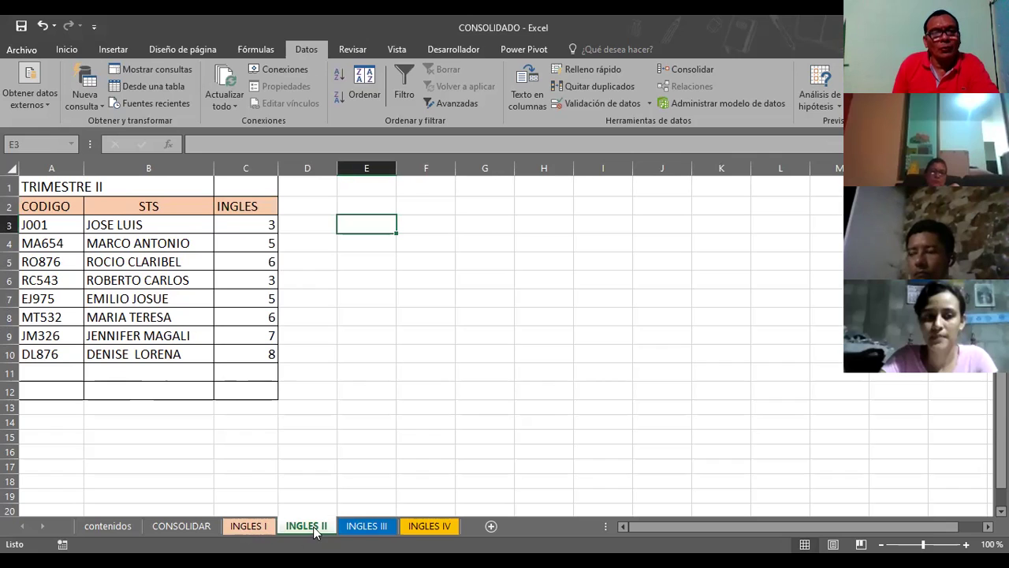
click(404, 352)
Step: On CONSOLIDAR, start a Promedio consolidation at H11 and add the INGCICLOI reference
click(198, 523)
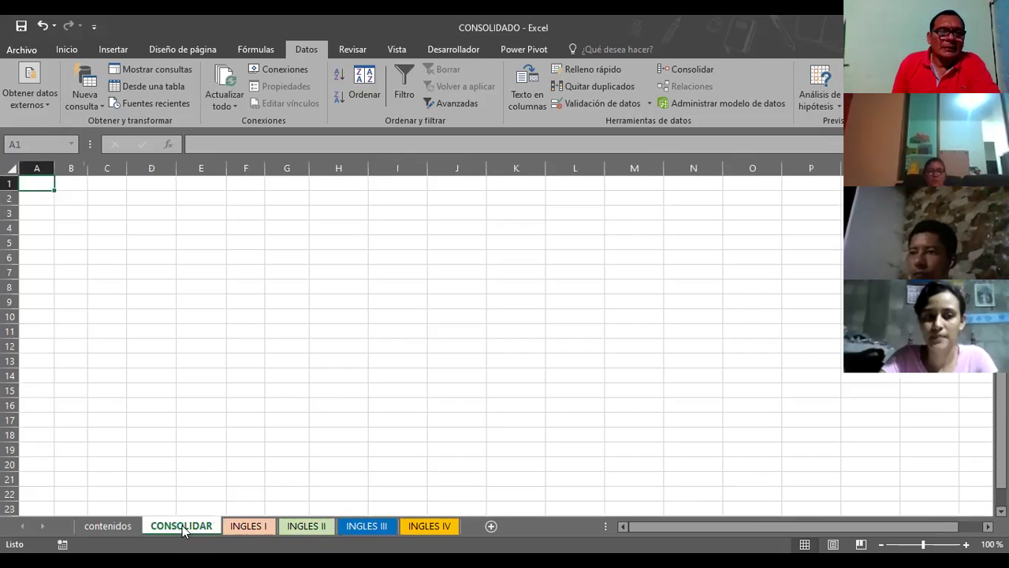
click(352, 330)
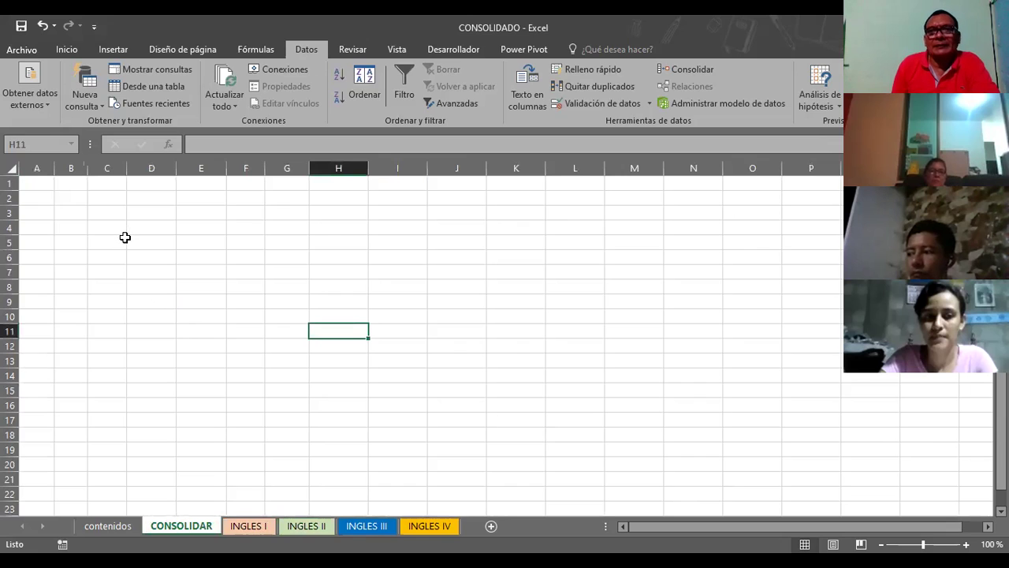
click(683, 68)
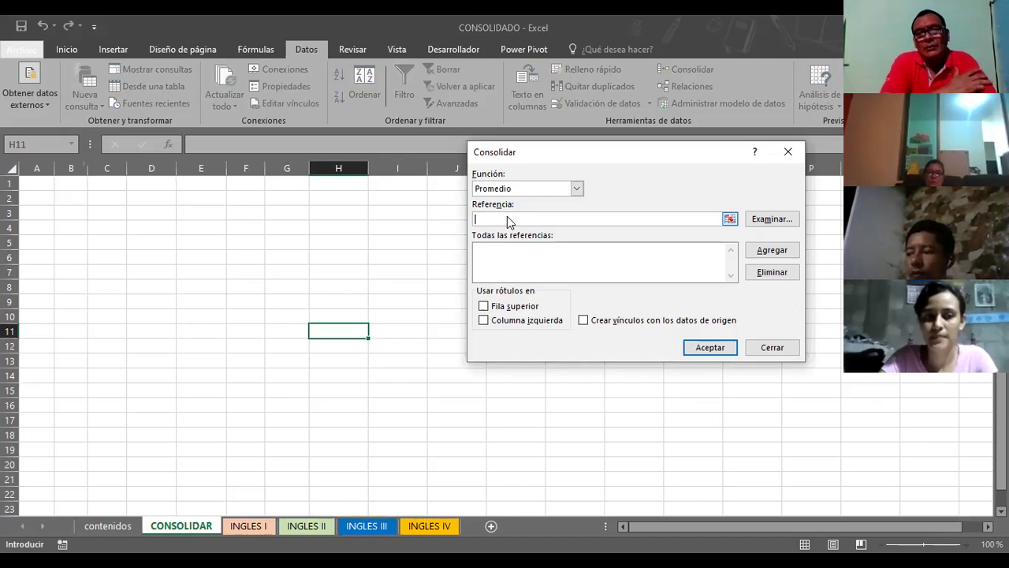
key(F3)
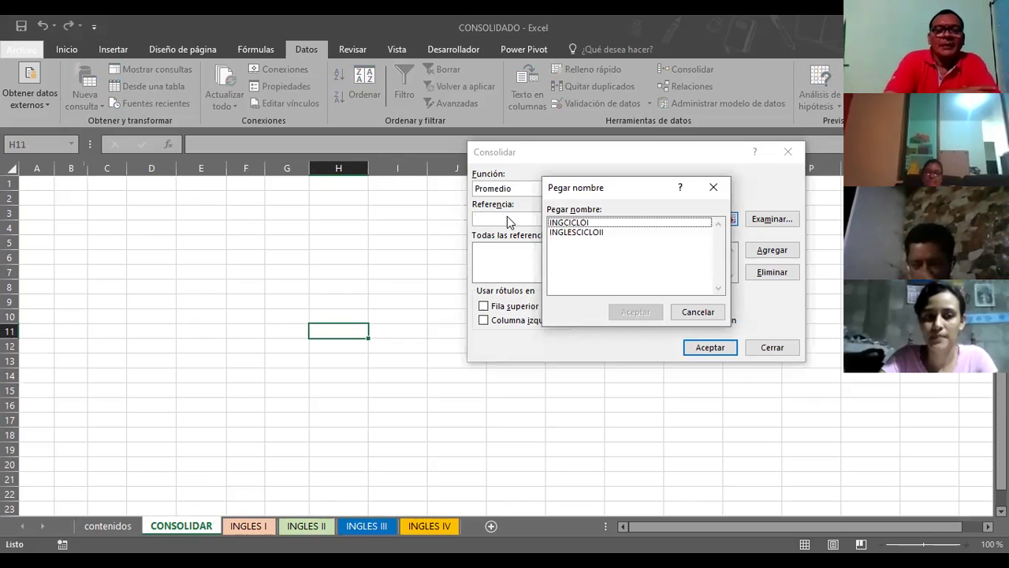
click(587, 224)
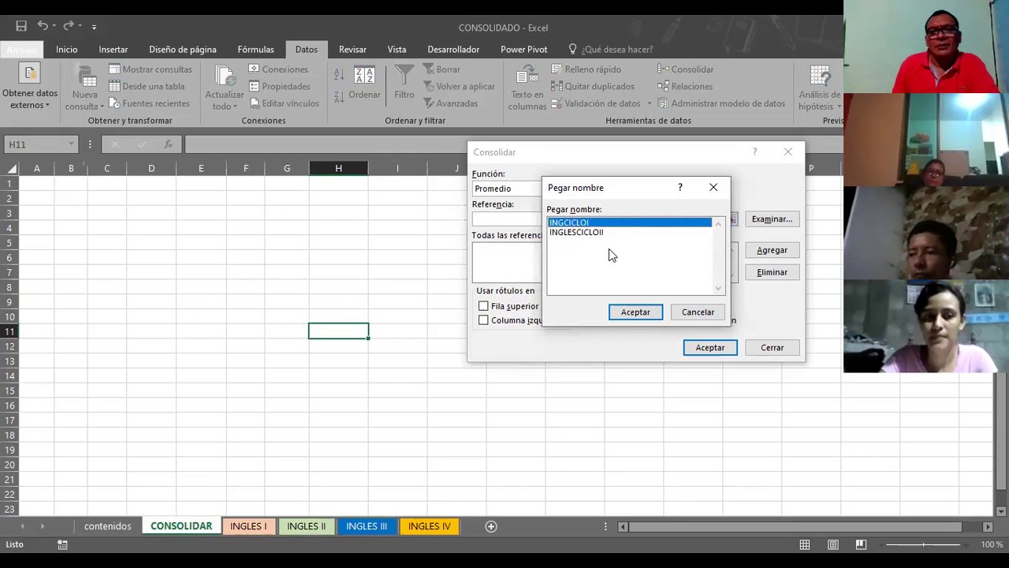
click(634, 313)
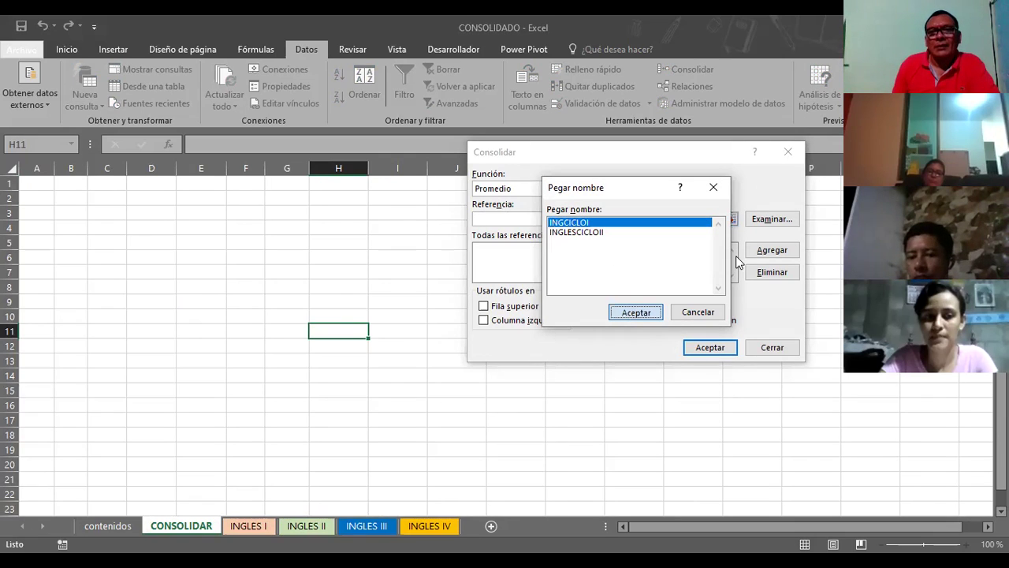
key(Return)
click(763, 253)
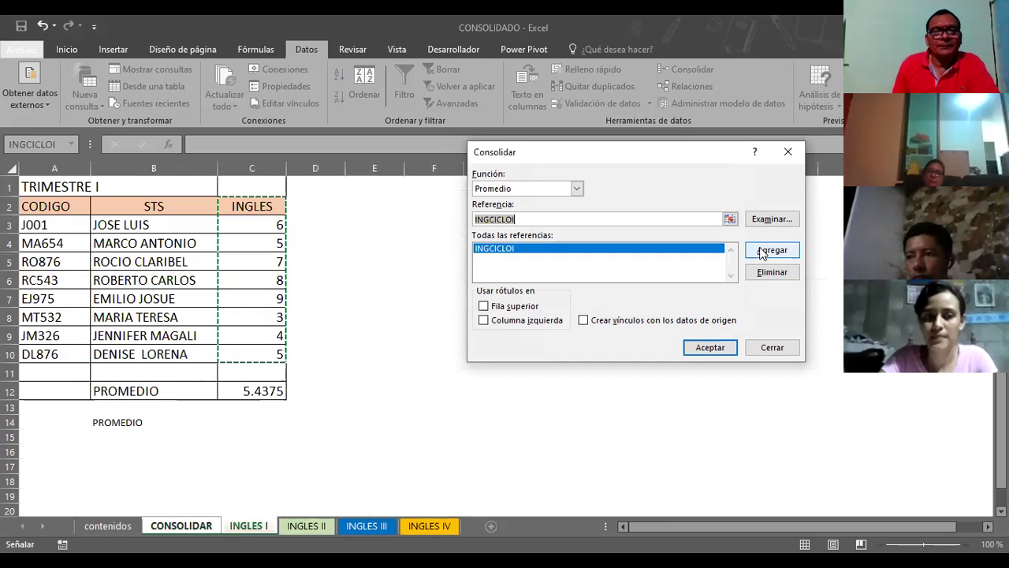
Step: Add INGLESCICLOII, tick Crear vínculos and Fila superior, and run the consolidation
click(730, 219)
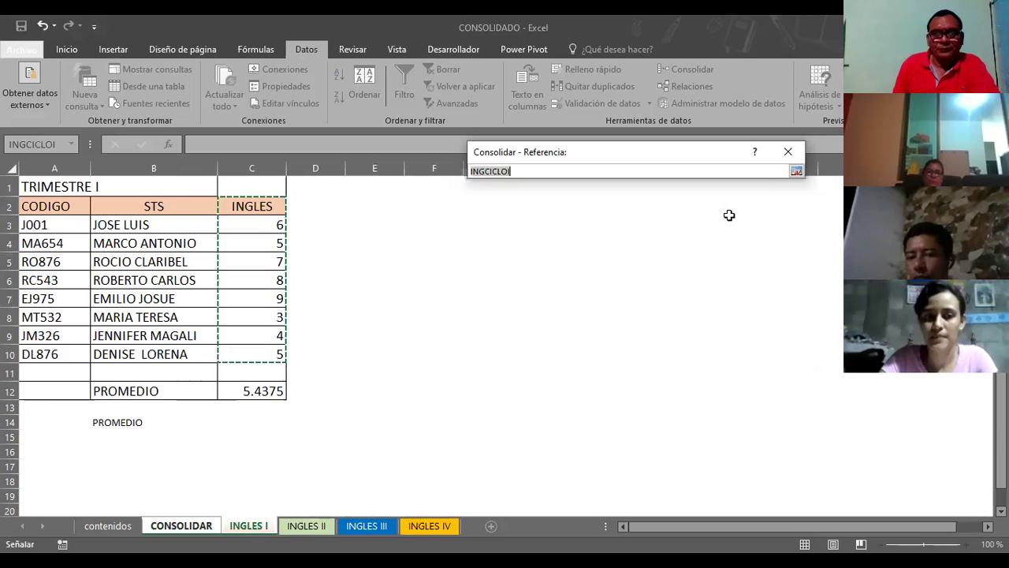
click(798, 171)
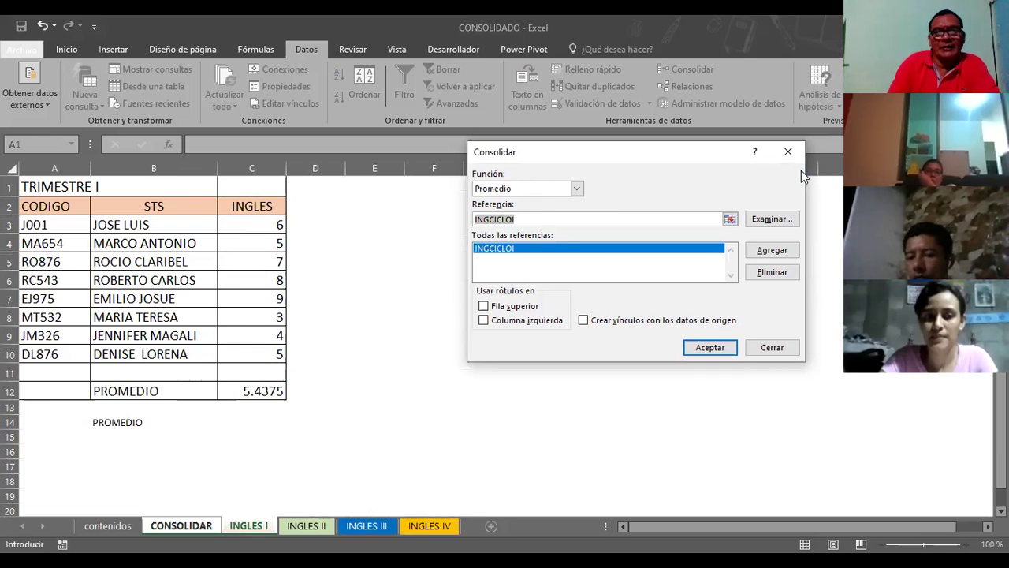
key(F3)
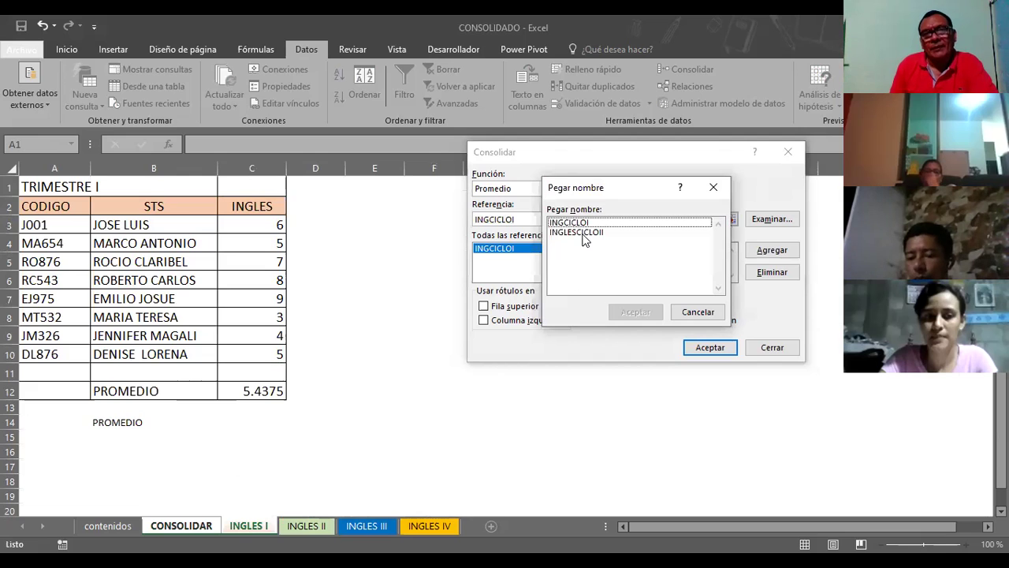
click(584, 233)
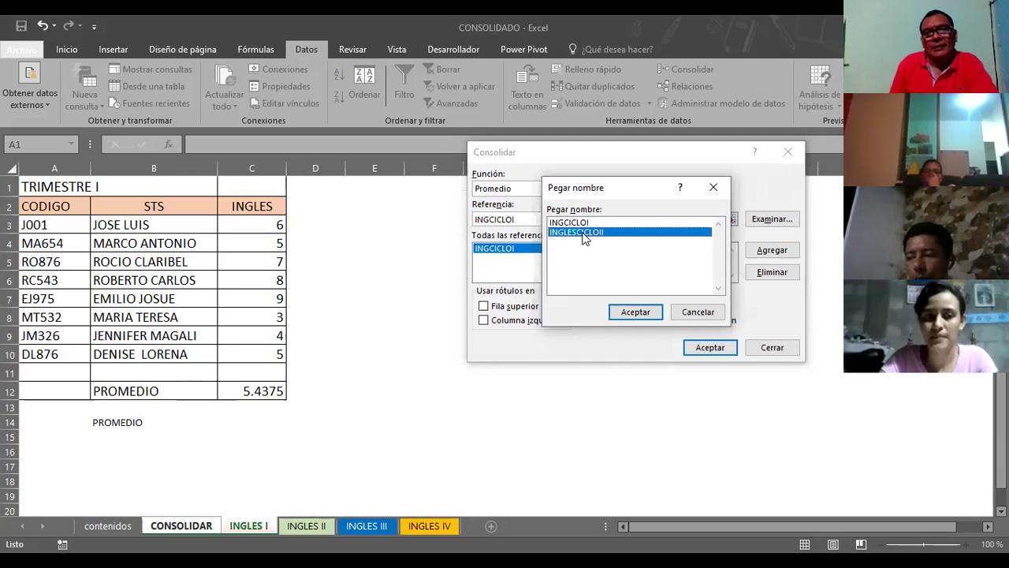
click(626, 316)
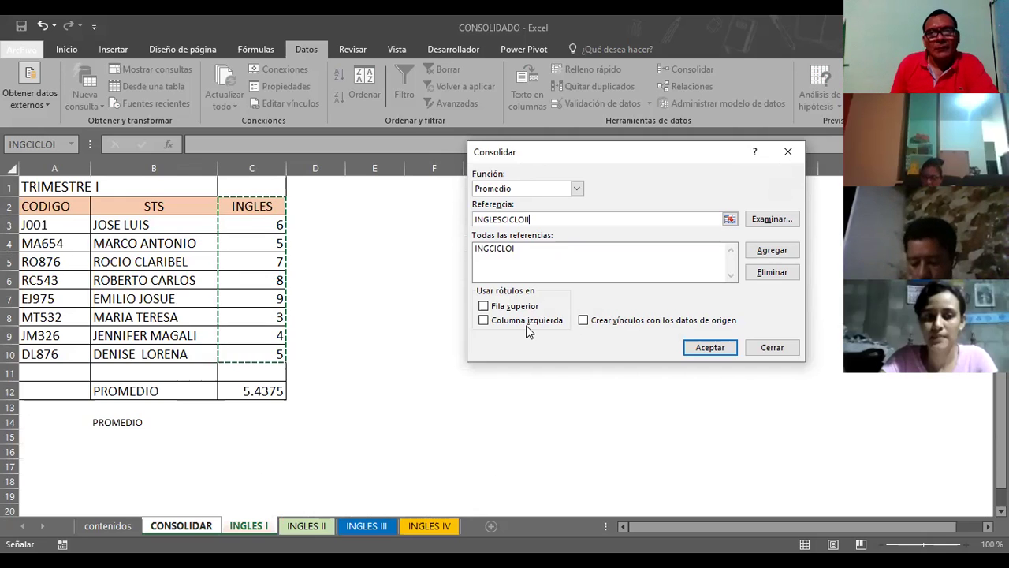
click(584, 323)
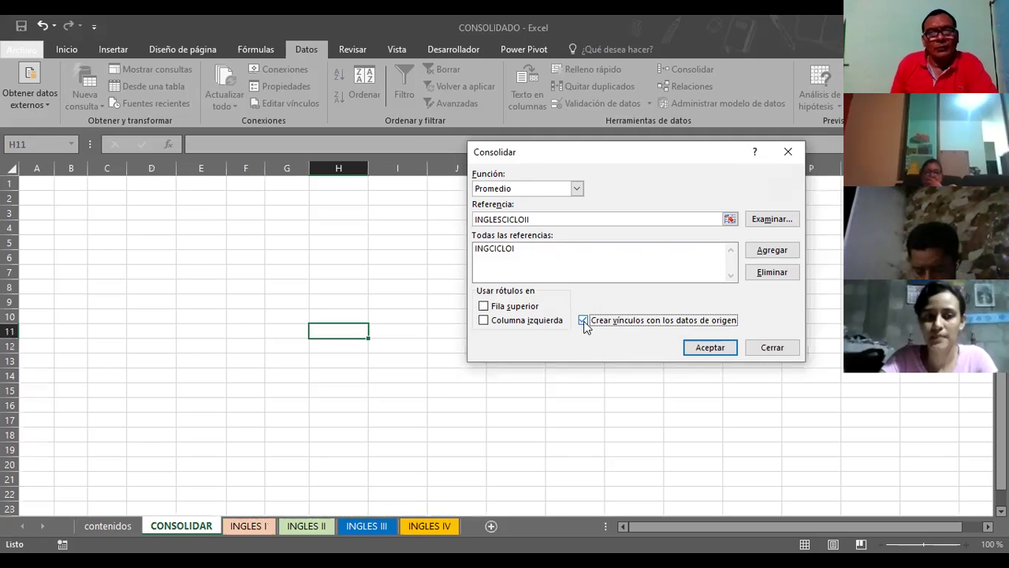
click(484, 308)
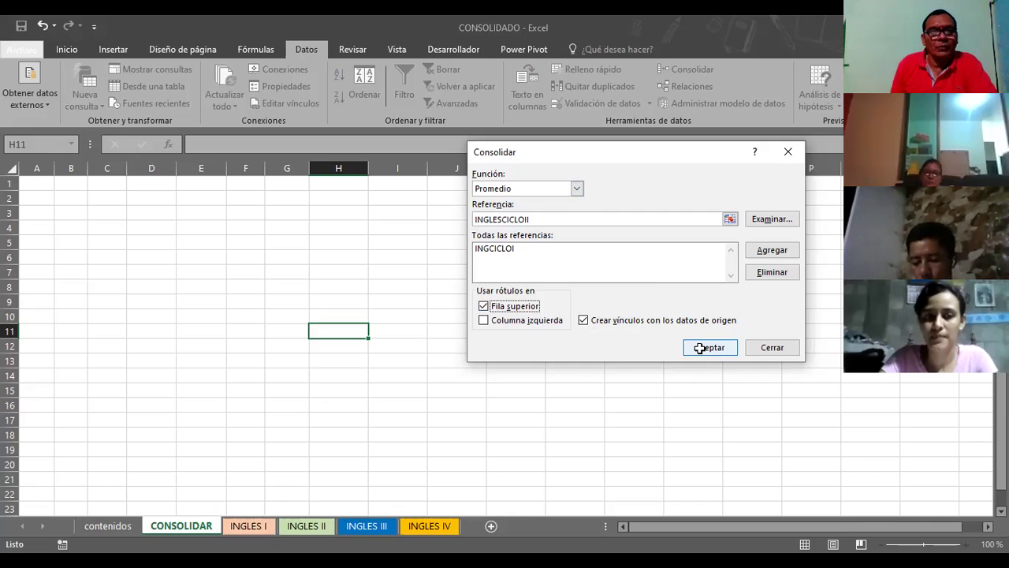
click(700, 348)
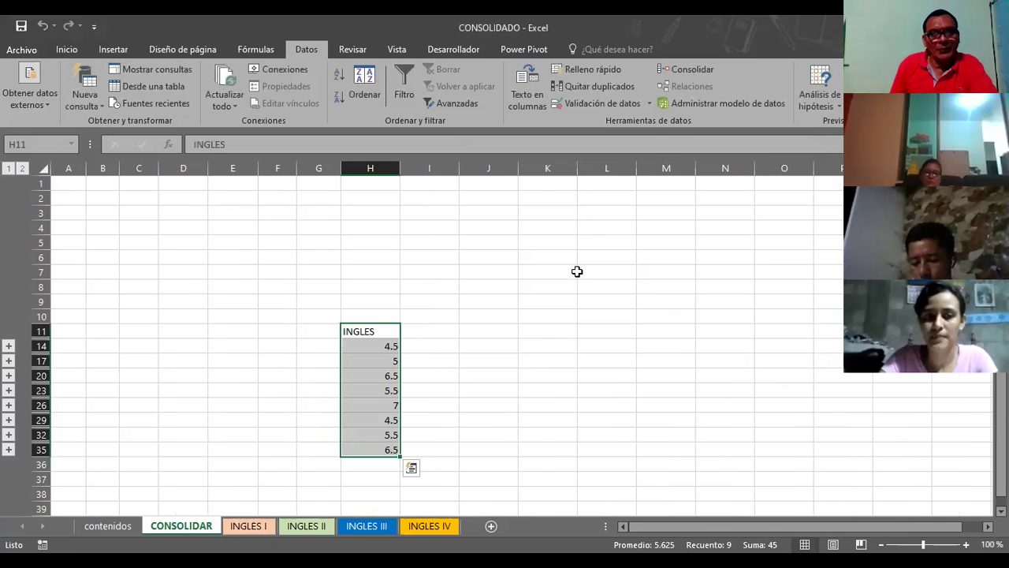
Step: Scroll through the consolidated INGLES column at H11, deselect it, and go to the INGLES I sheet
scroll(577, 271, down, 2)
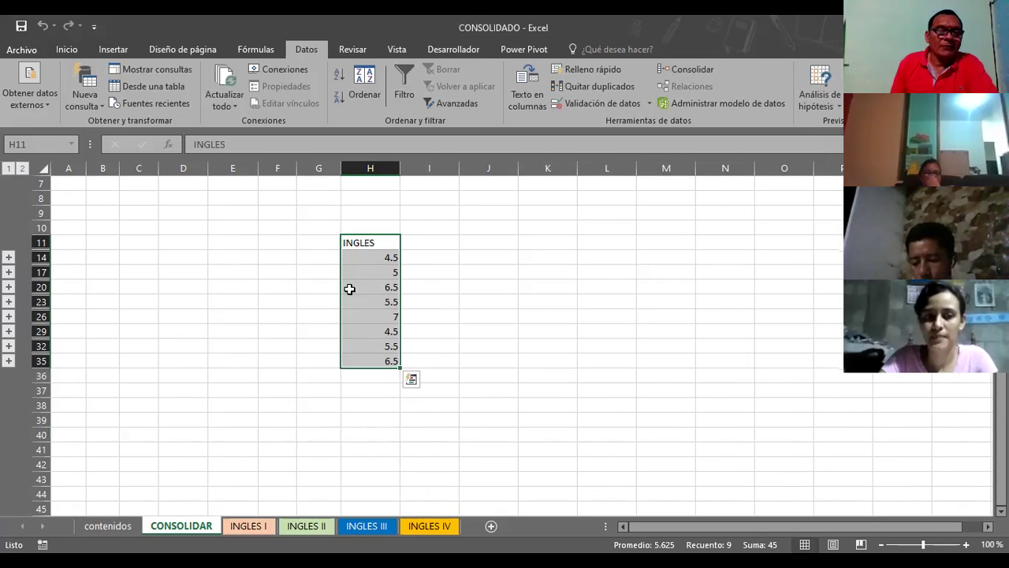
scroll(383, 224, up, 2)
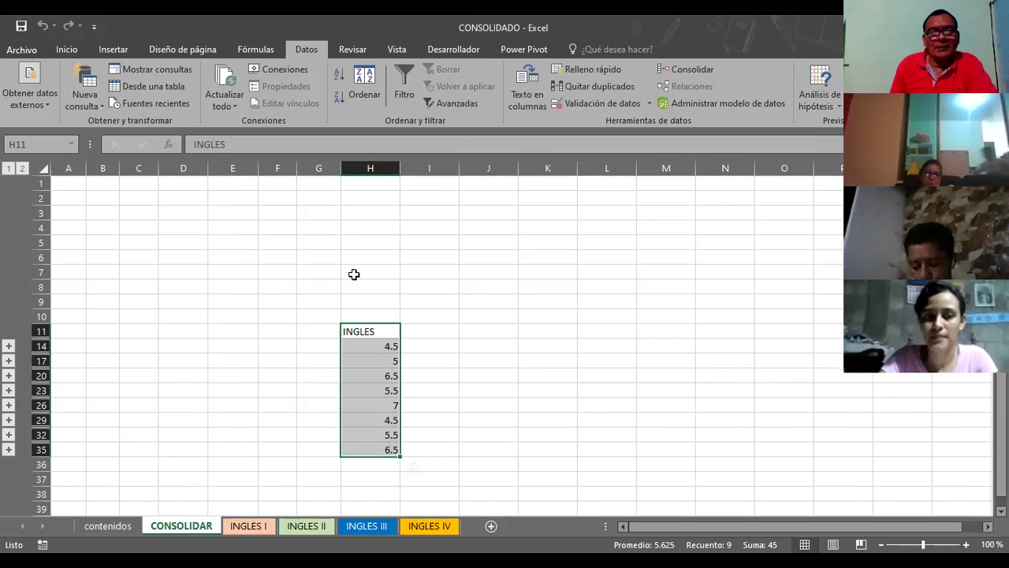
scroll(354, 280, down, 1)
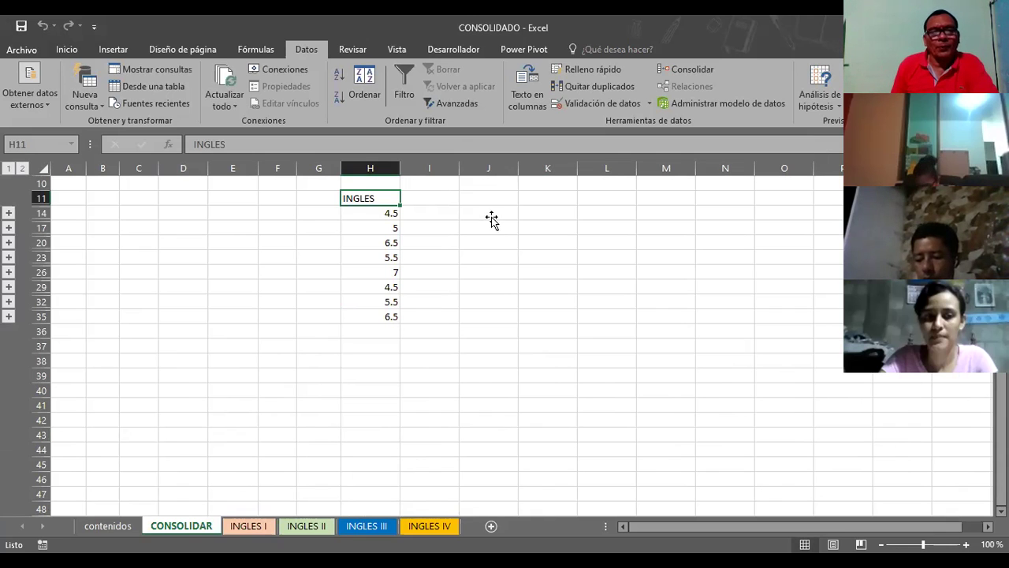
click(491, 215)
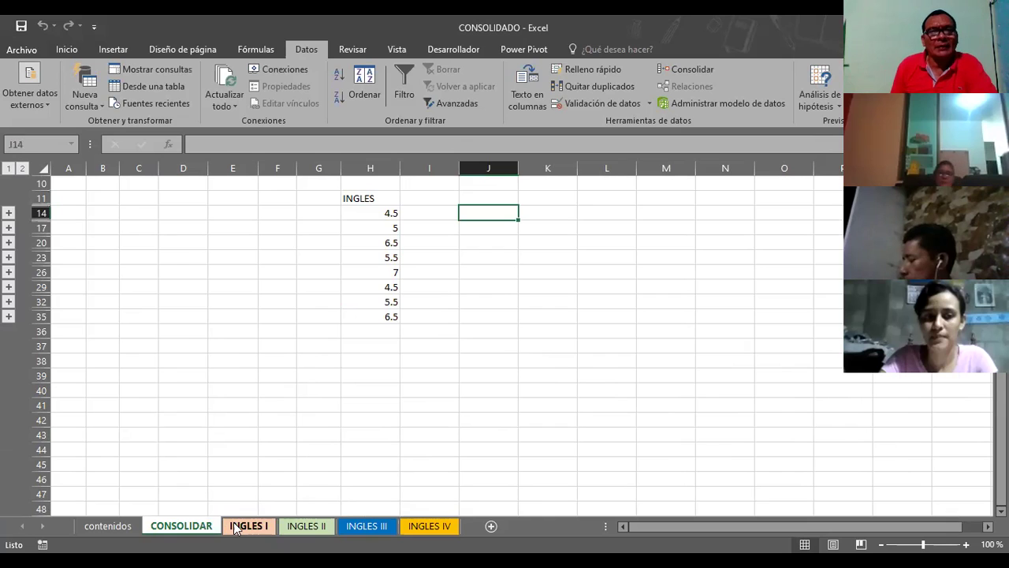
click(238, 526)
Step: Check the first student's INGLES I grade and enter 6 in K14 on CONSOLIDAR
click(275, 226)
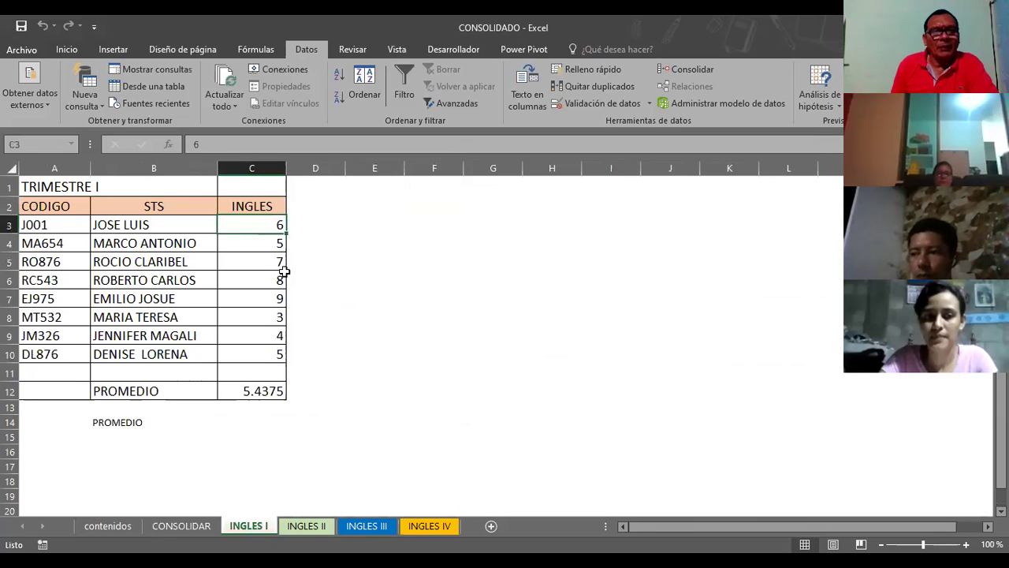
click(203, 526)
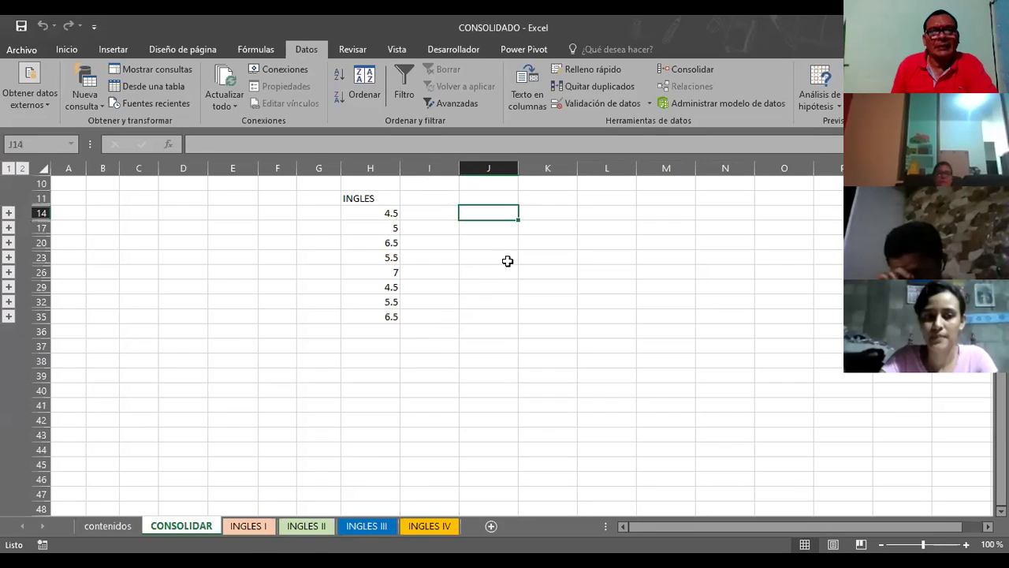
click(547, 216)
text(6)
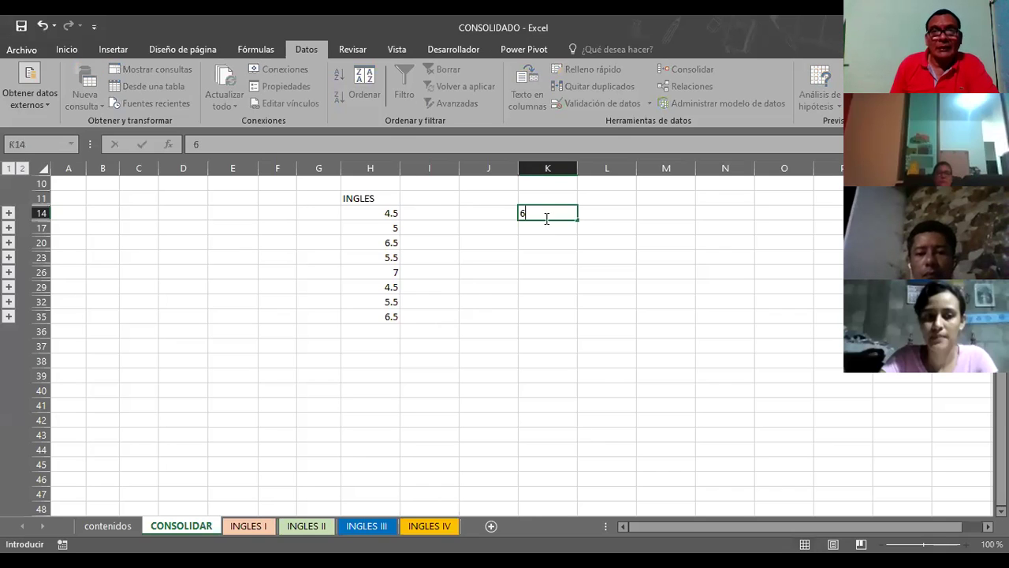
click(619, 218)
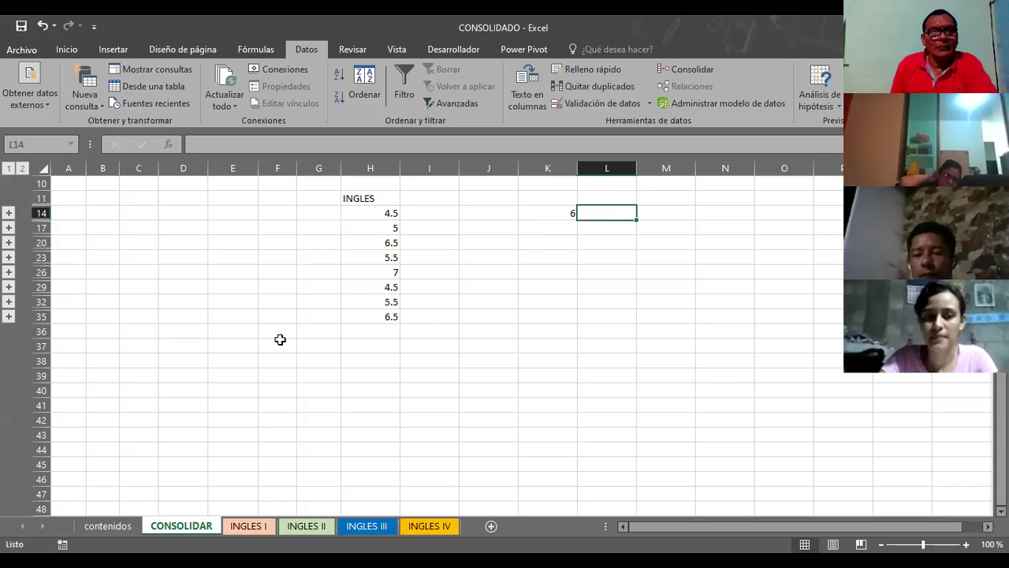
Step: Check the first student's INGLES II grade and enter 3 in L14
click(306, 526)
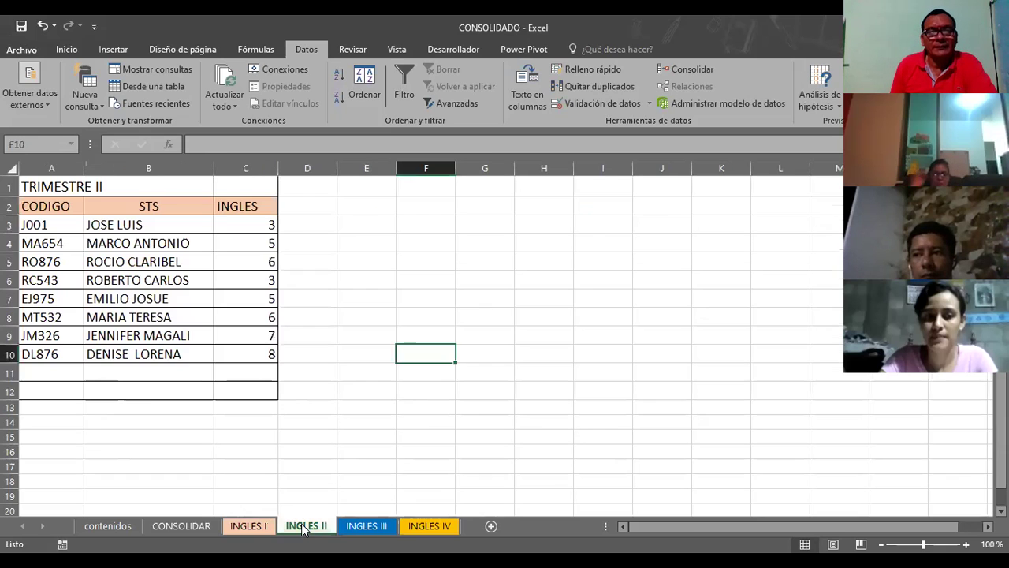
click(221, 224)
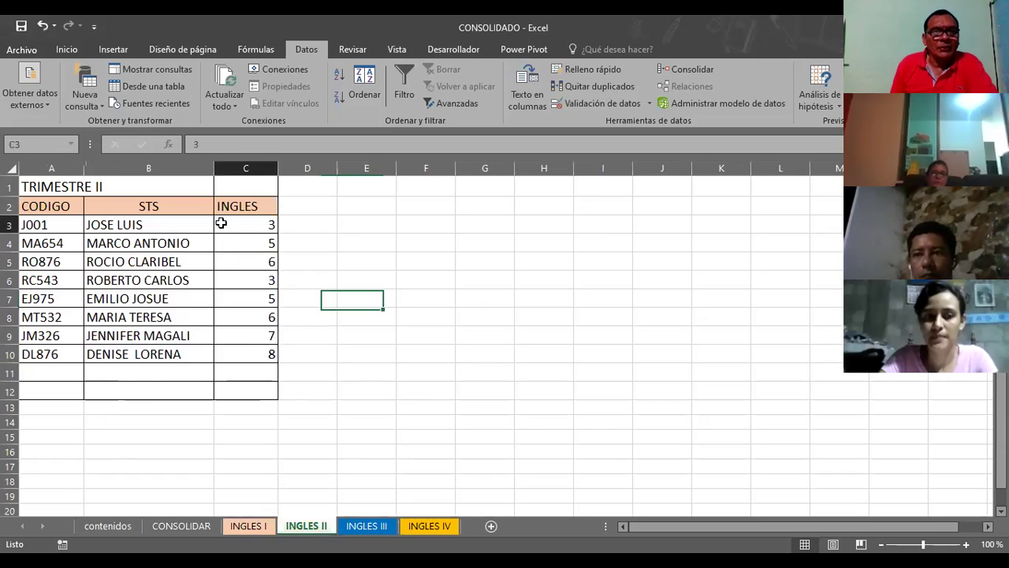
click(183, 527)
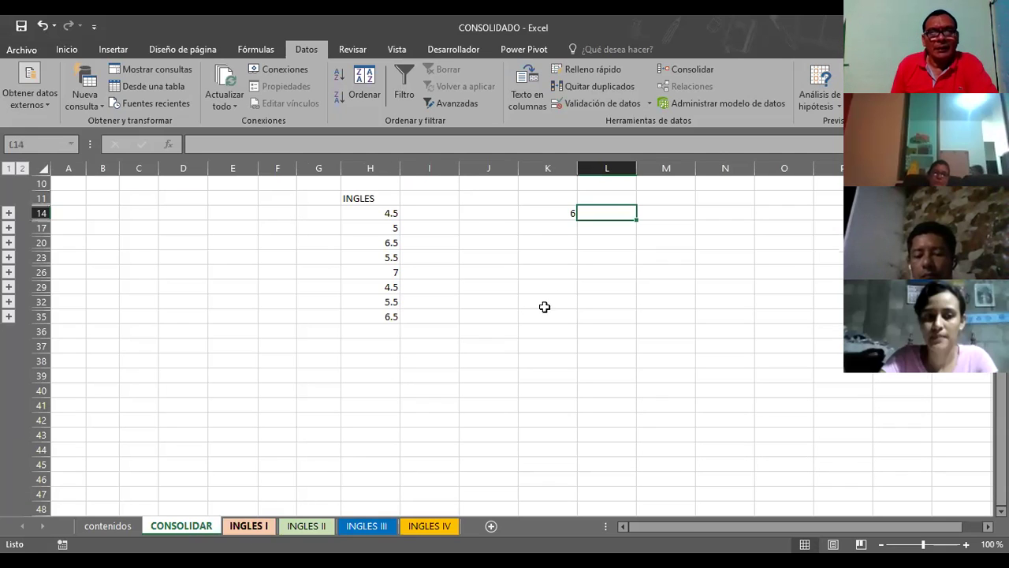
text(3)
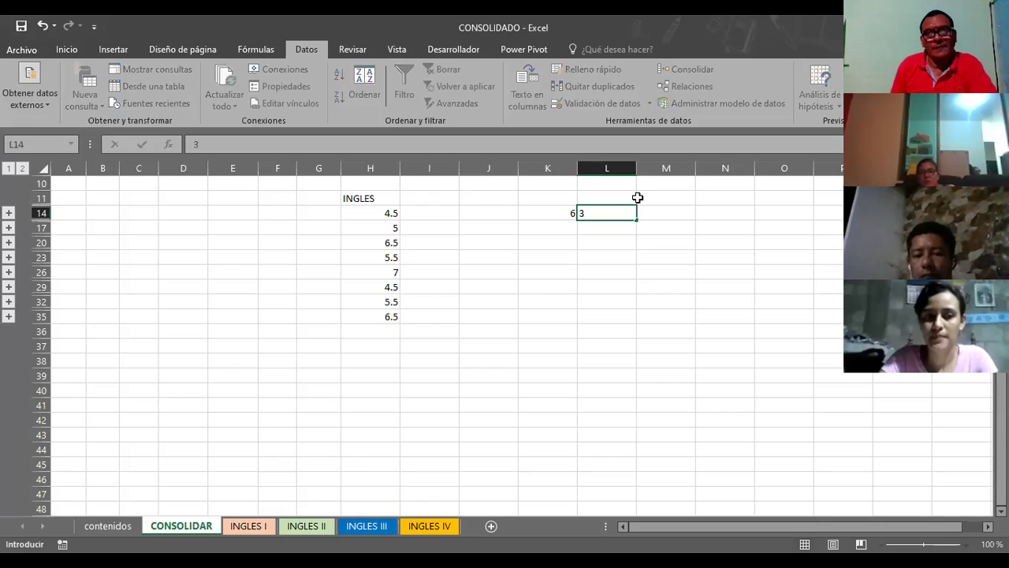
click(657, 212)
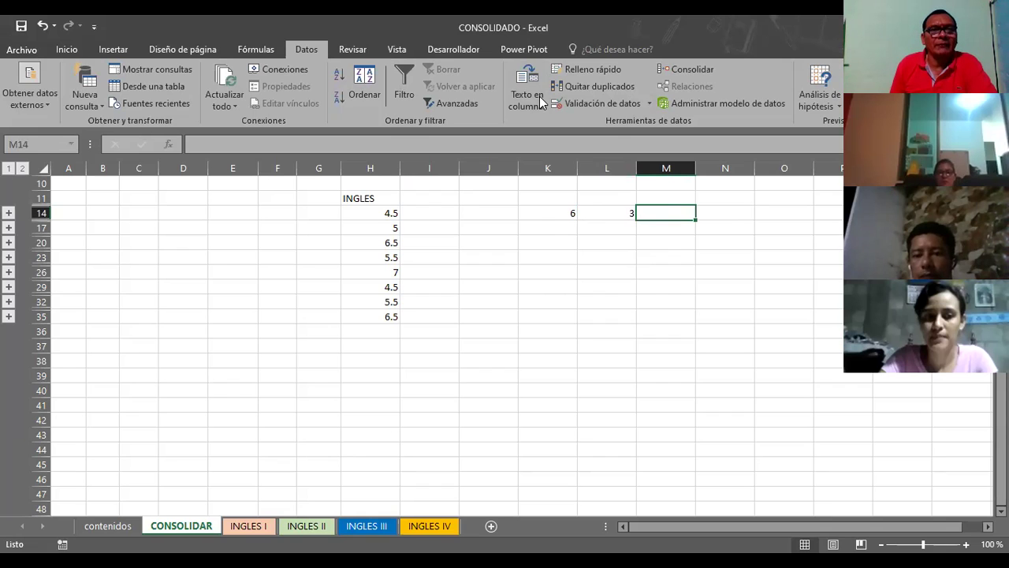
click(71, 49)
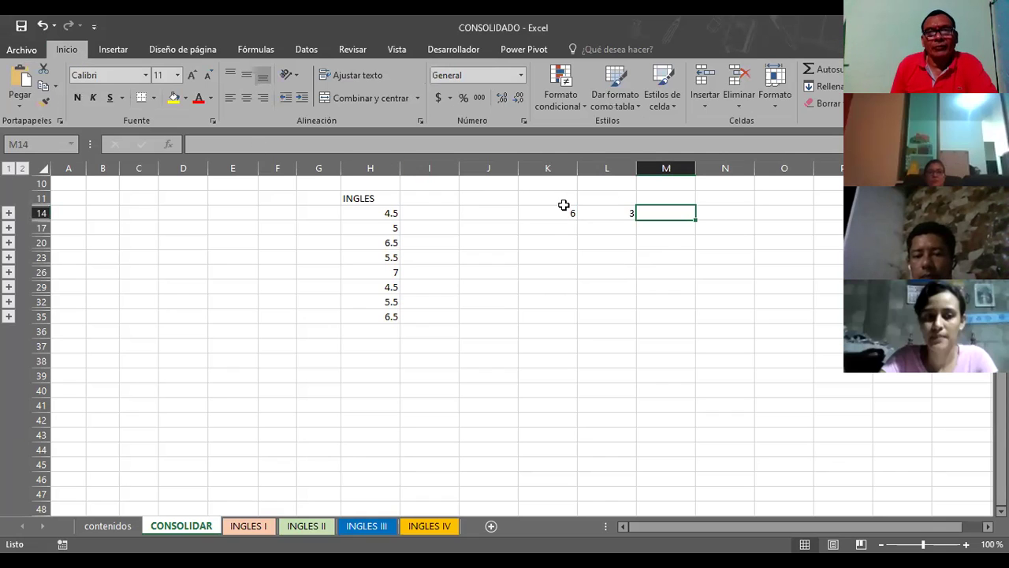
Step: Enter =PROMEDIO(K14:L14) in M14 through the function wizard, giving 4.5
text(=)
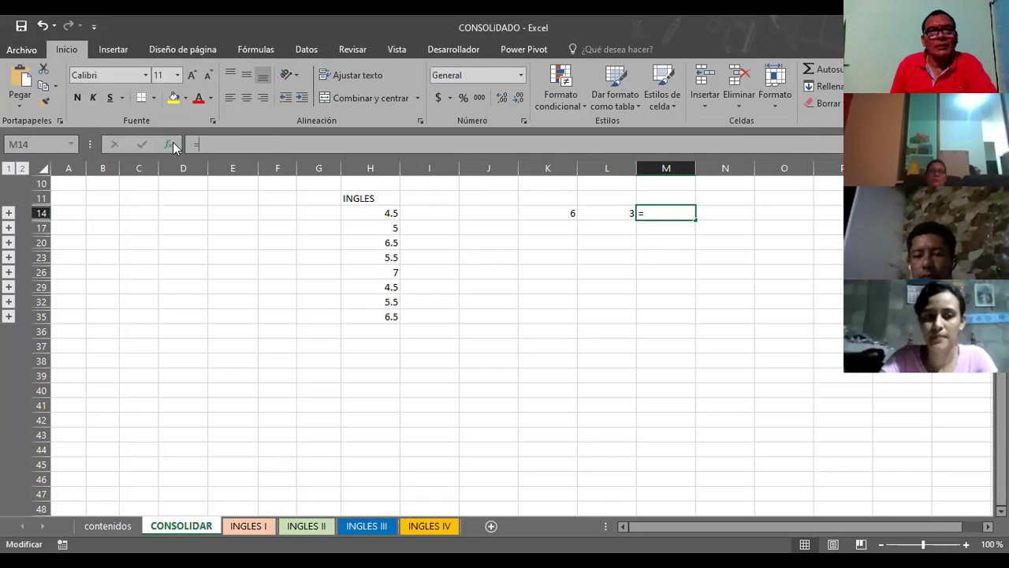
click(169, 145)
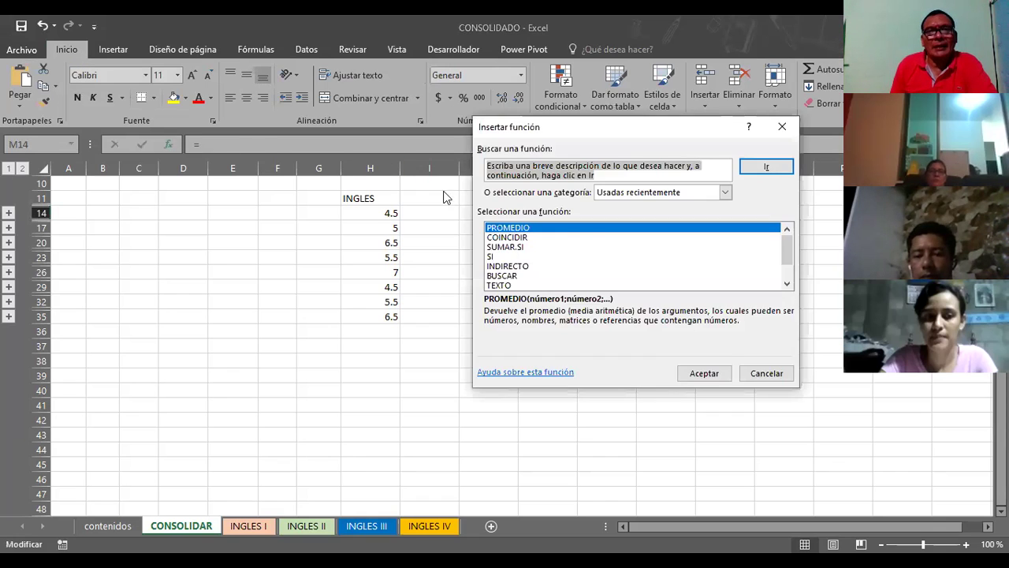
click(704, 374)
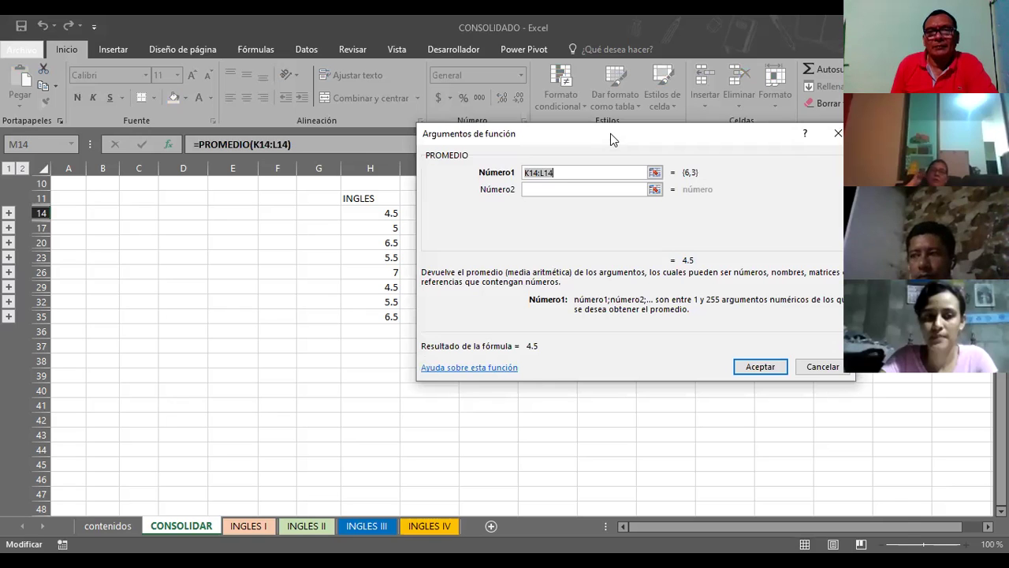
drag(612, 139, 658, 302)
click(663, 334)
key(BackSpace)
key(BackSpace)
key(BackSpace)
key(BackSpace)
key(BackSpace)
key(BackSpace)
key(BackSpace)
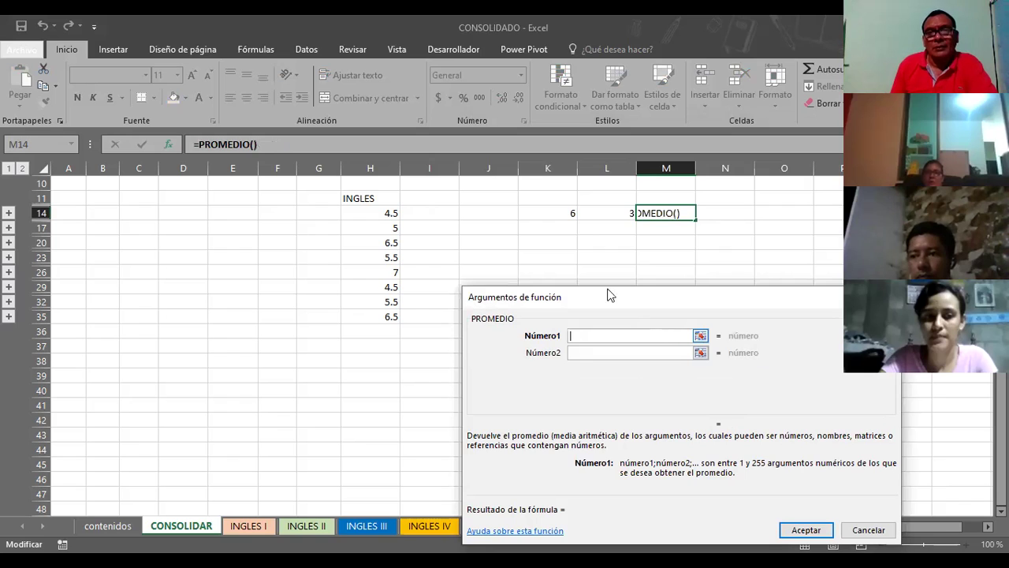
click(558, 215)
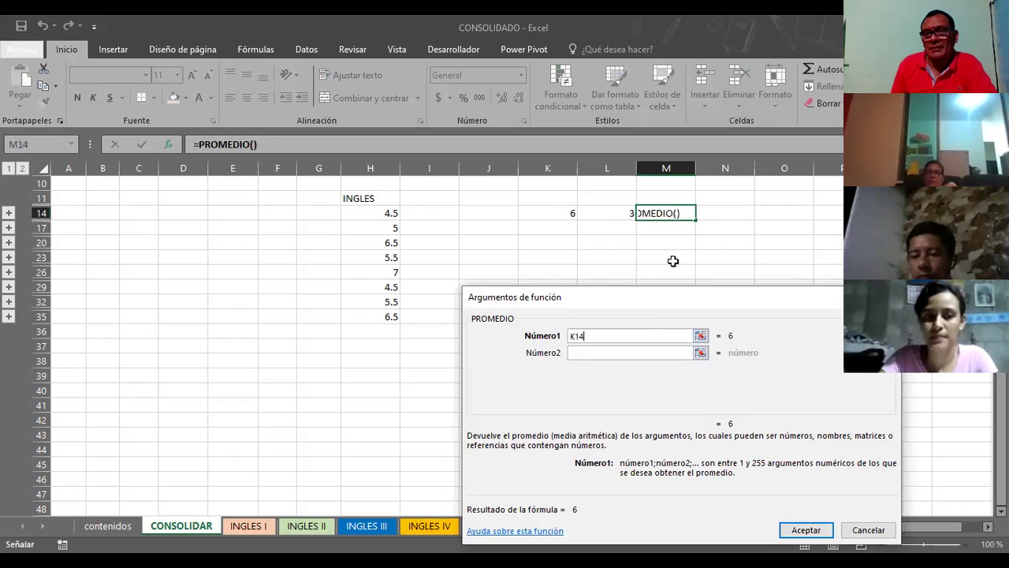
key(shift+Right)
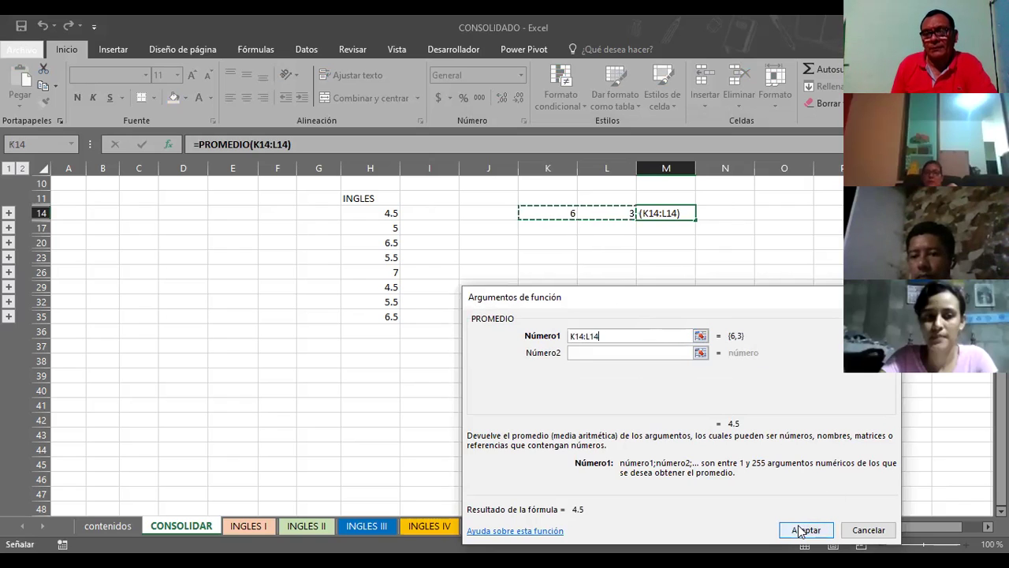
click(801, 531)
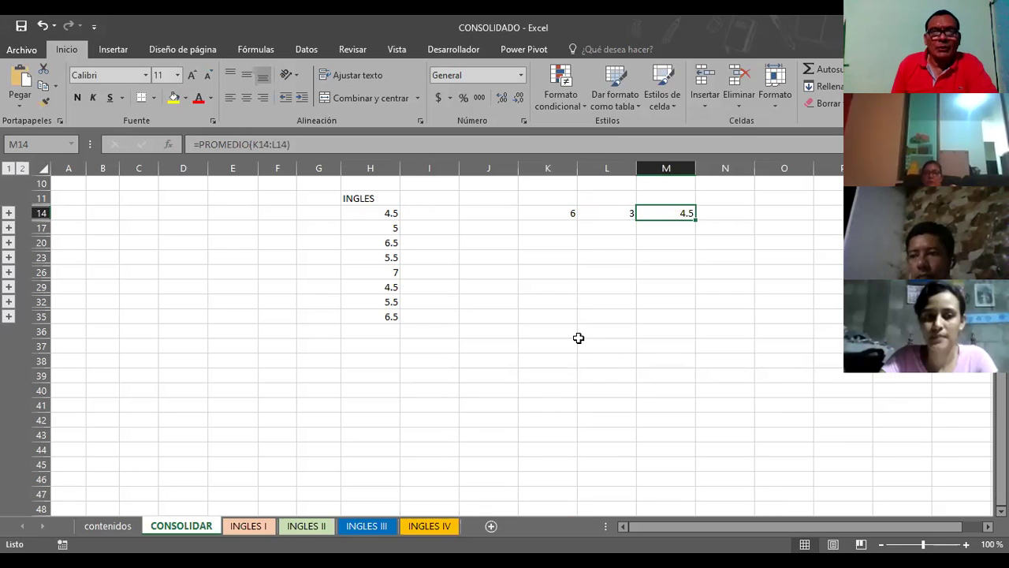
click(553, 292)
Step: Apply Todos los bordes to the INGLES column H11:H35
drag(361, 198, 386, 319)
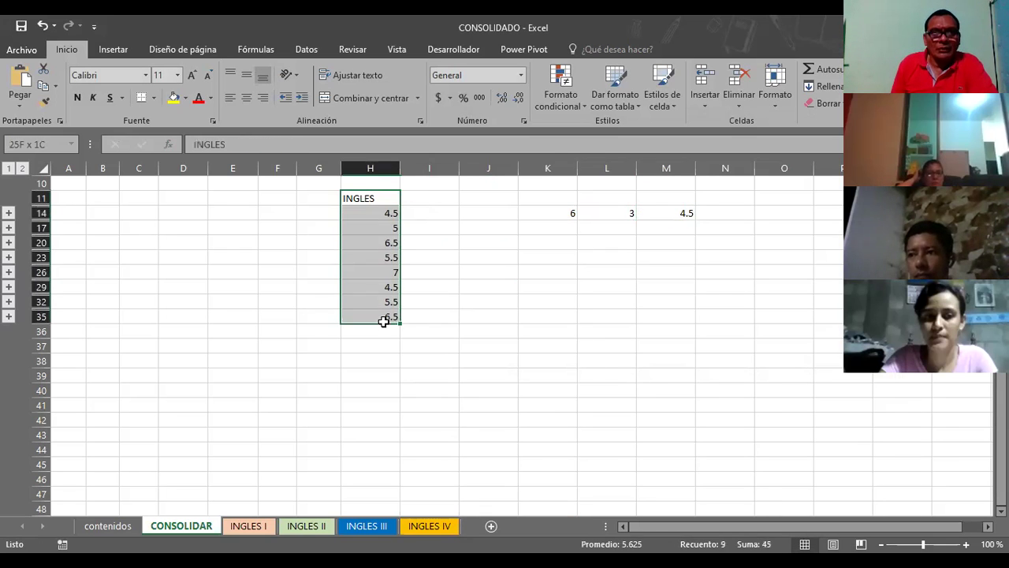
click(154, 100)
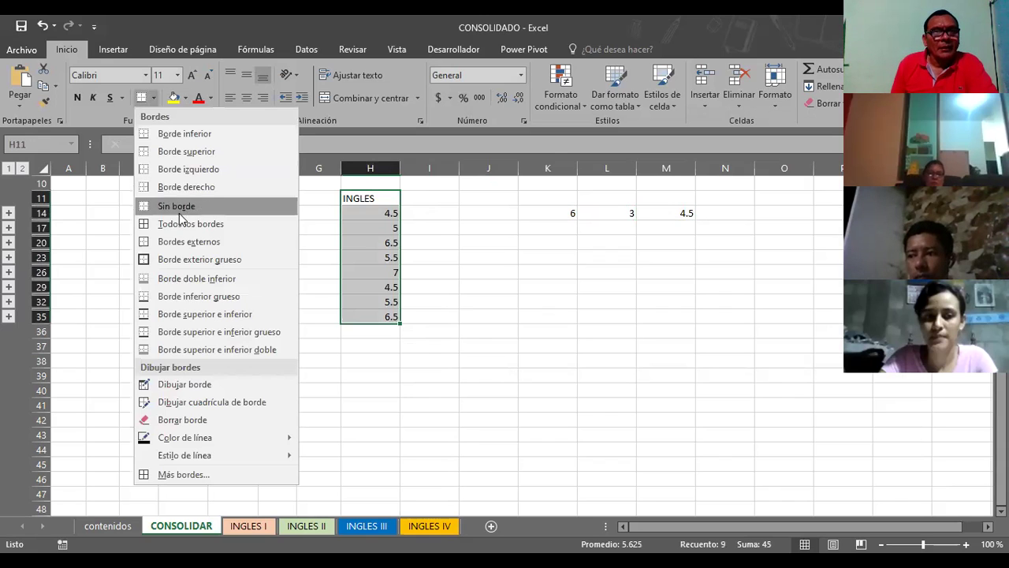
click(179, 223)
click(457, 241)
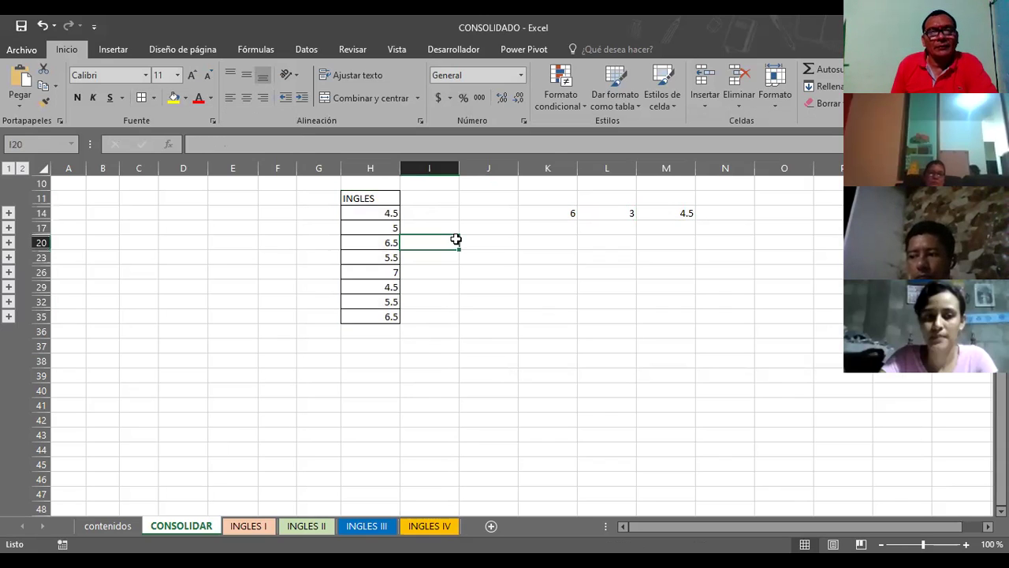
Step: Fill the INGLES column H11:H35 and the 4.5 average in M14 with yellow
click(375, 201)
drag(374, 203, 372, 313)
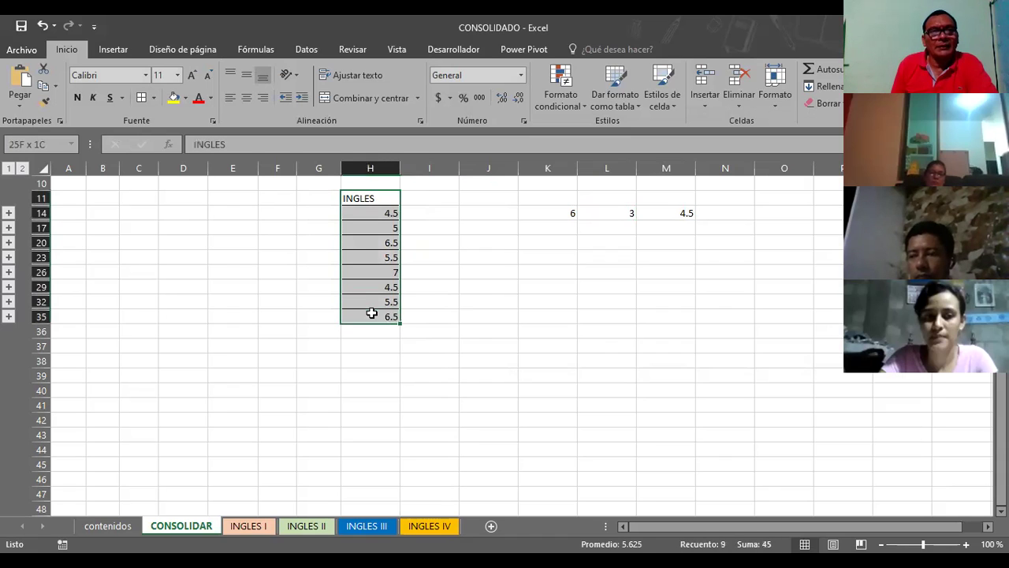
click(156, 97)
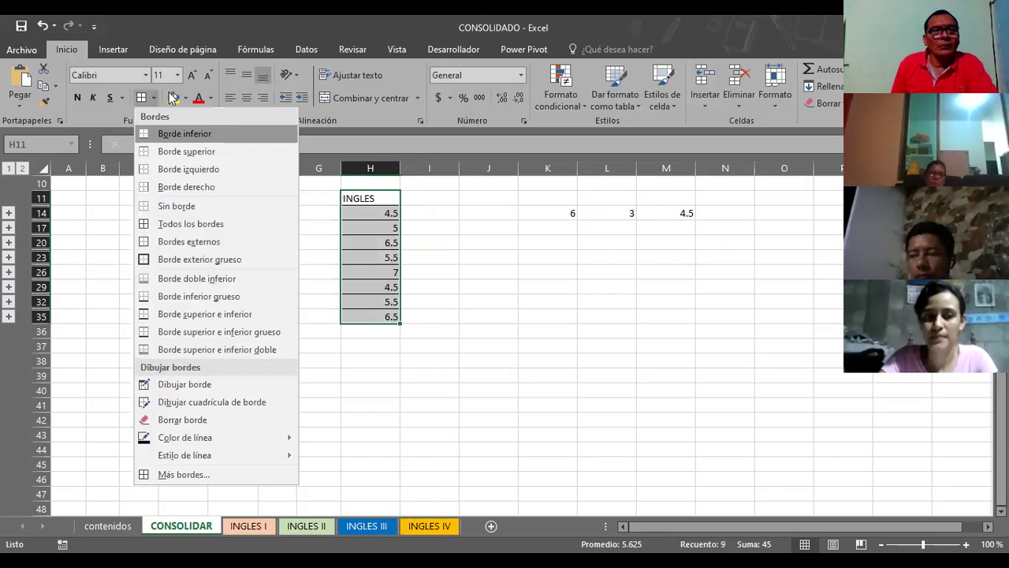
click(509, 241)
click(698, 220)
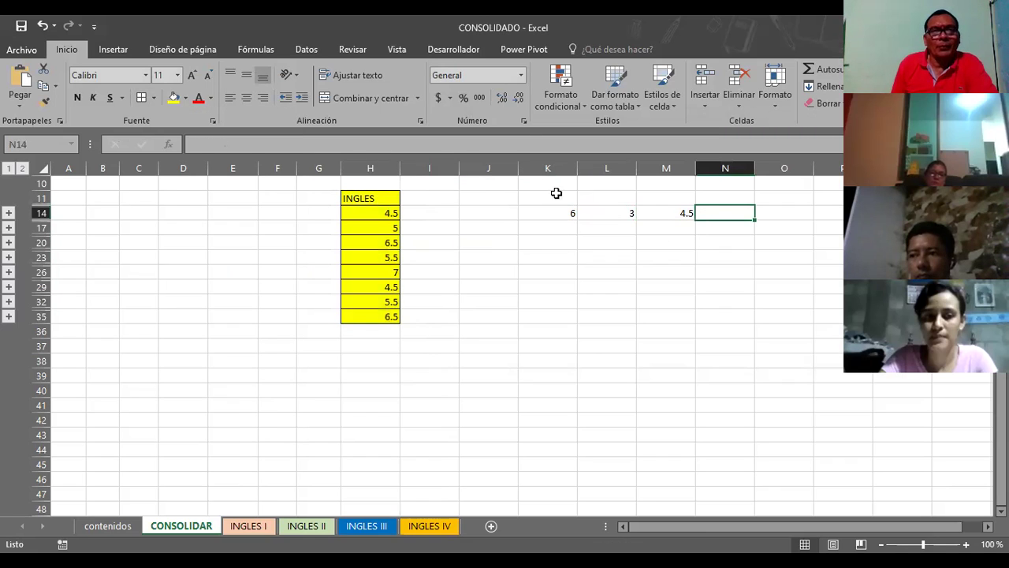
click(684, 212)
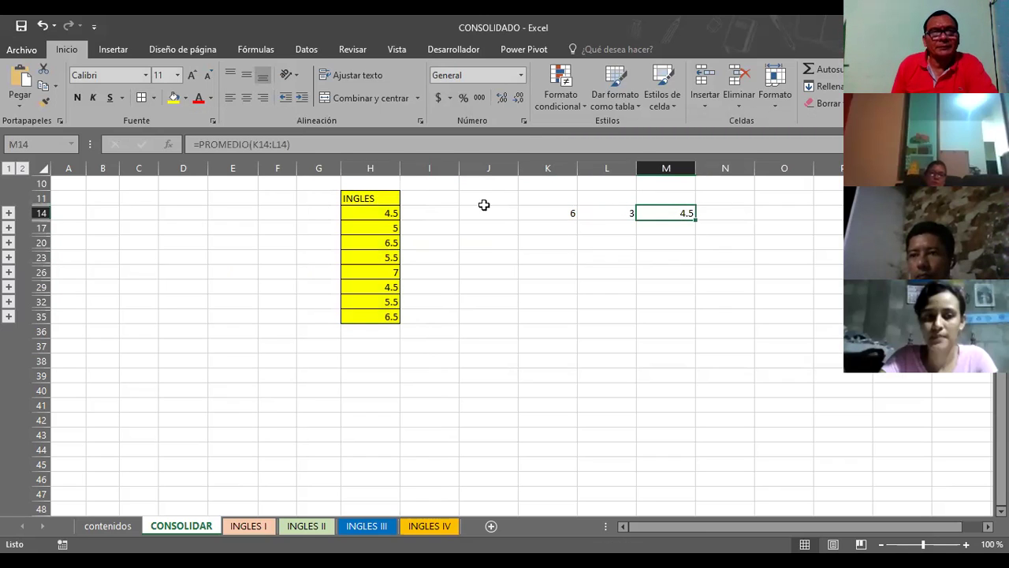
click(168, 96)
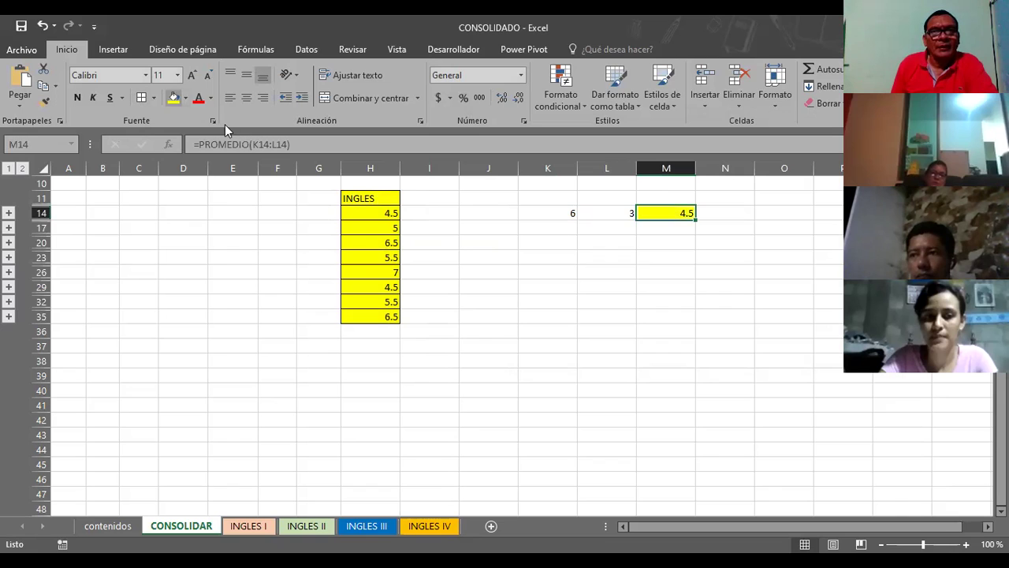
click(499, 258)
click(120, 49)
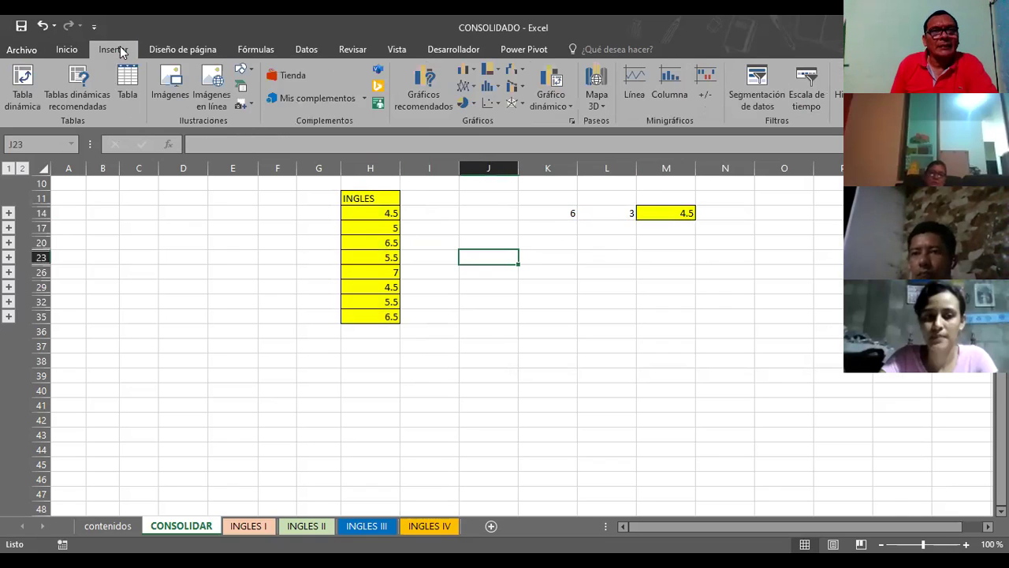
Step: Draw an arrow from the 4.5 in H14 to the 4.5 average in M14 and make it thick black
click(243, 69)
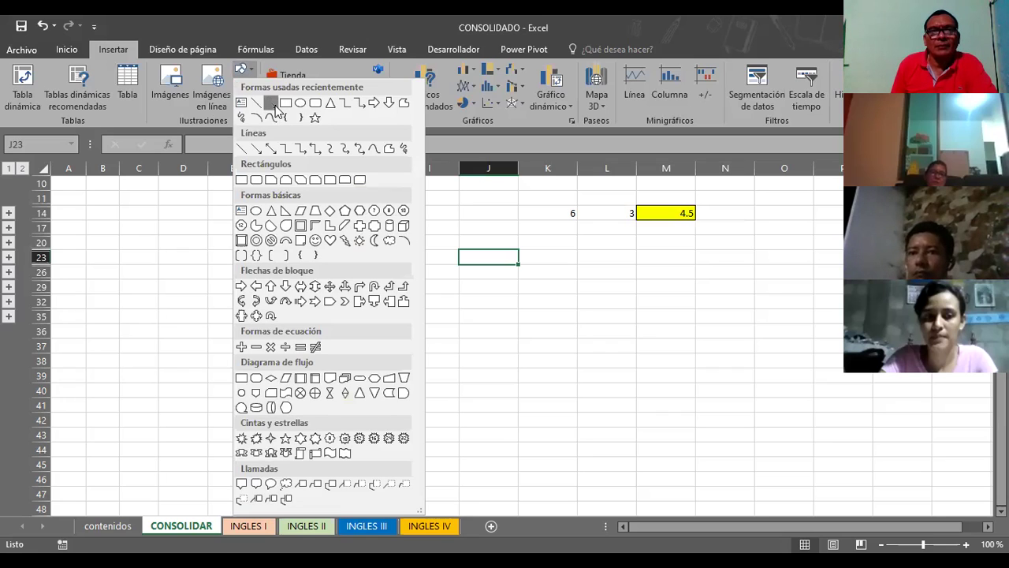
click(270, 103)
drag(572, 238, 628, 213)
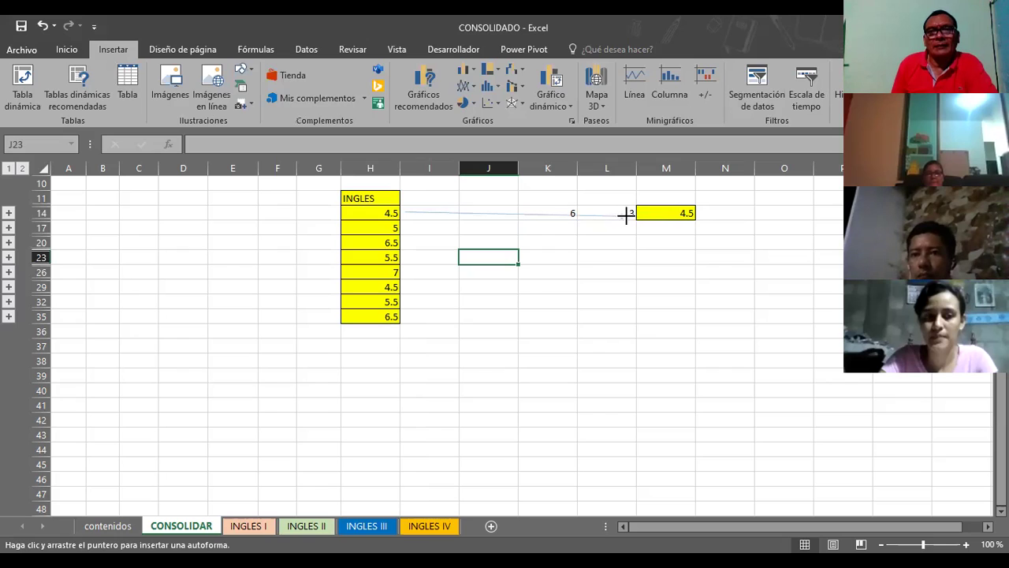
drag(628, 214, 625, 215)
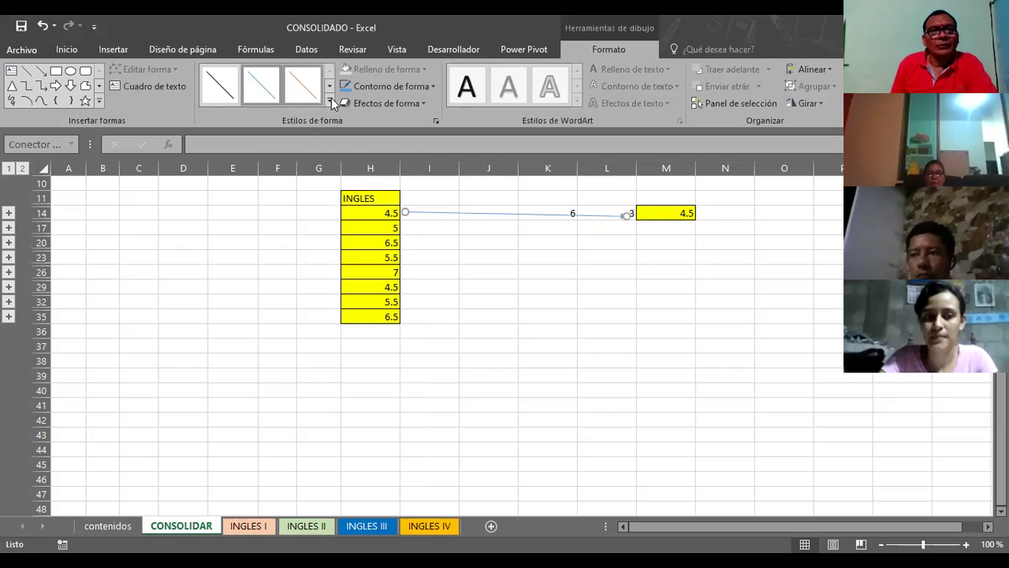
click(330, 99)
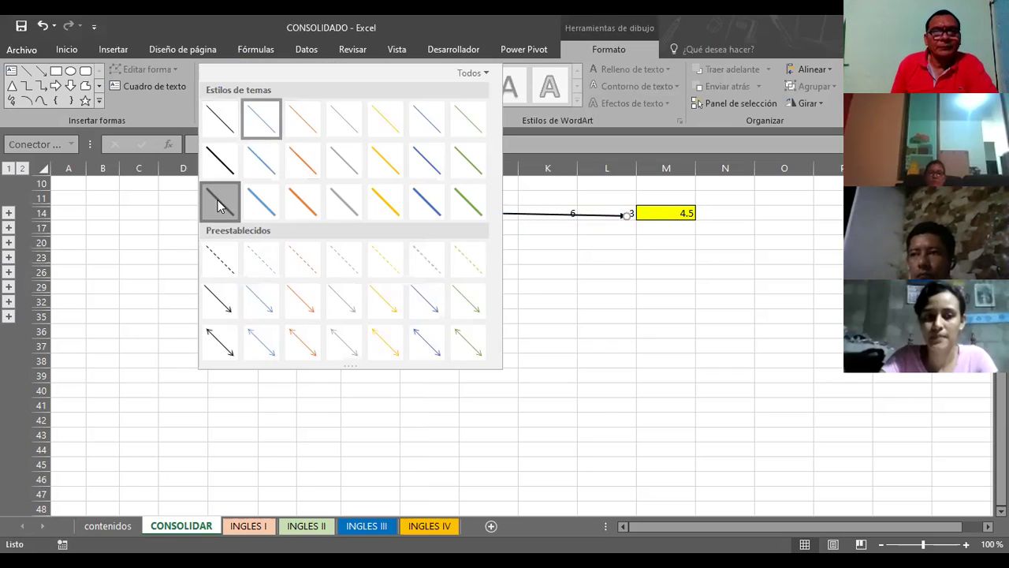
click(511, 239)
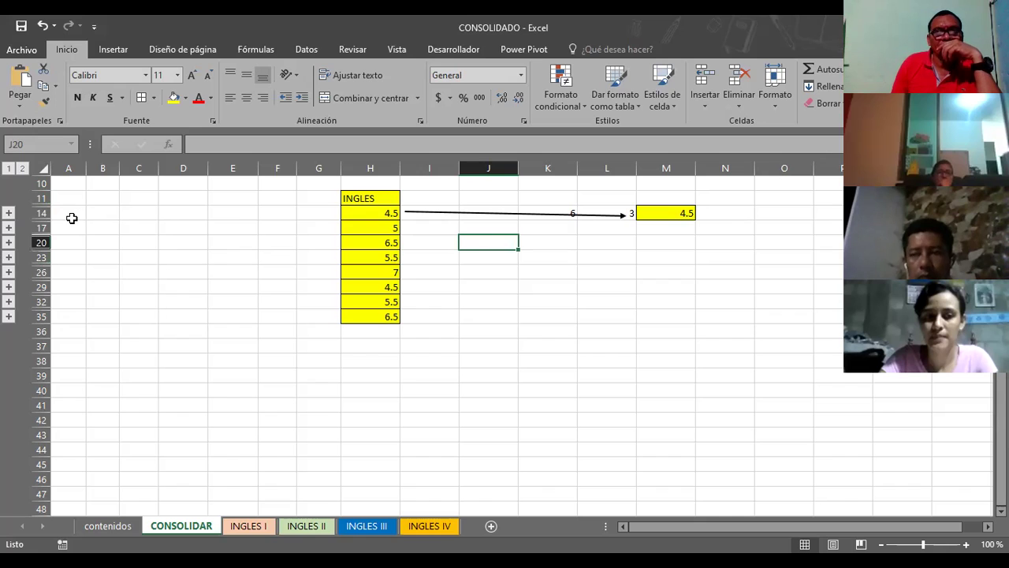
Step: Expand the outline groups at rows 14, 17, 20, 23, 26, 29 and 32 to reveal the trimester grades
click(9, 213)
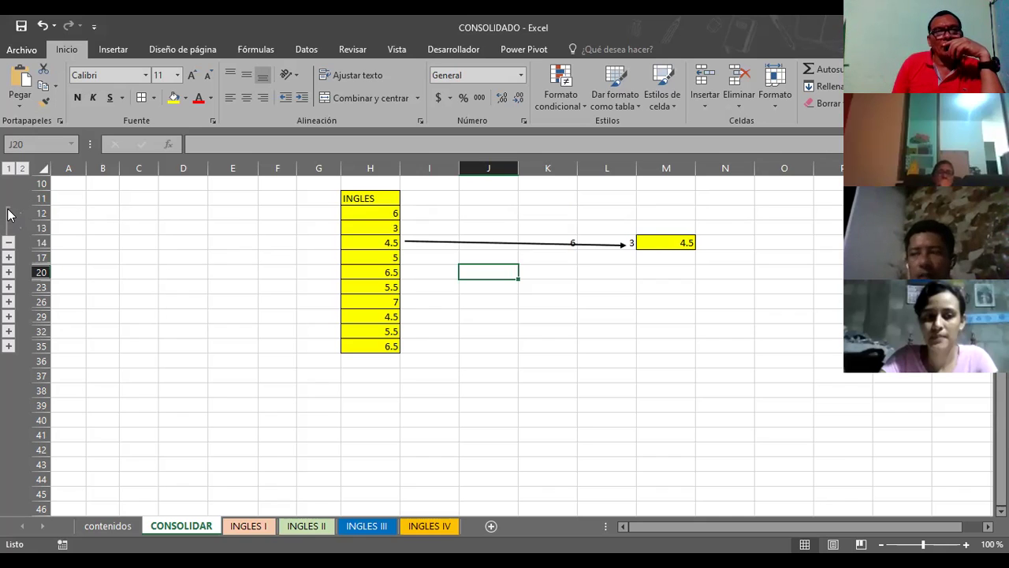
click(8, 258)
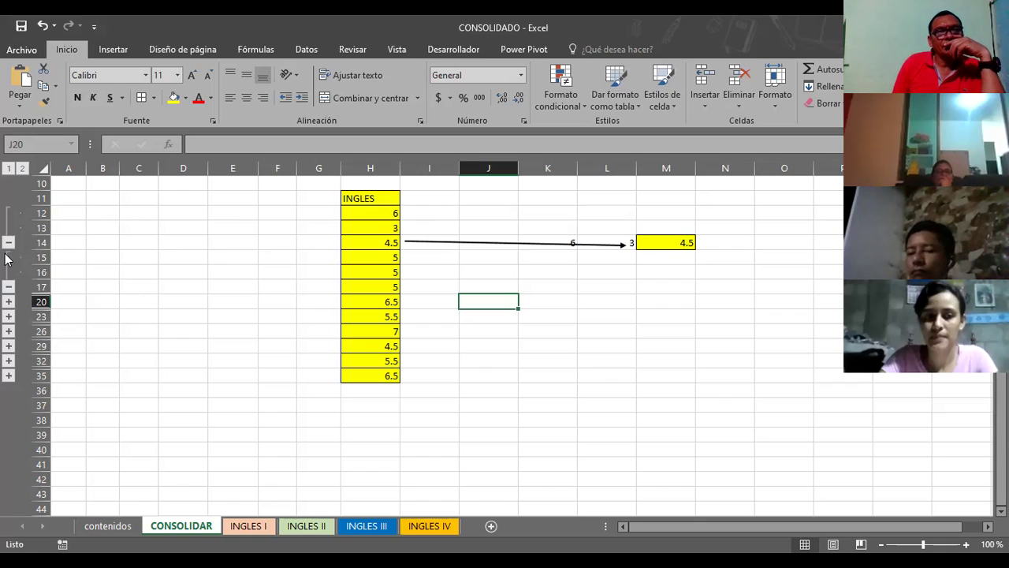
click(9, 302)
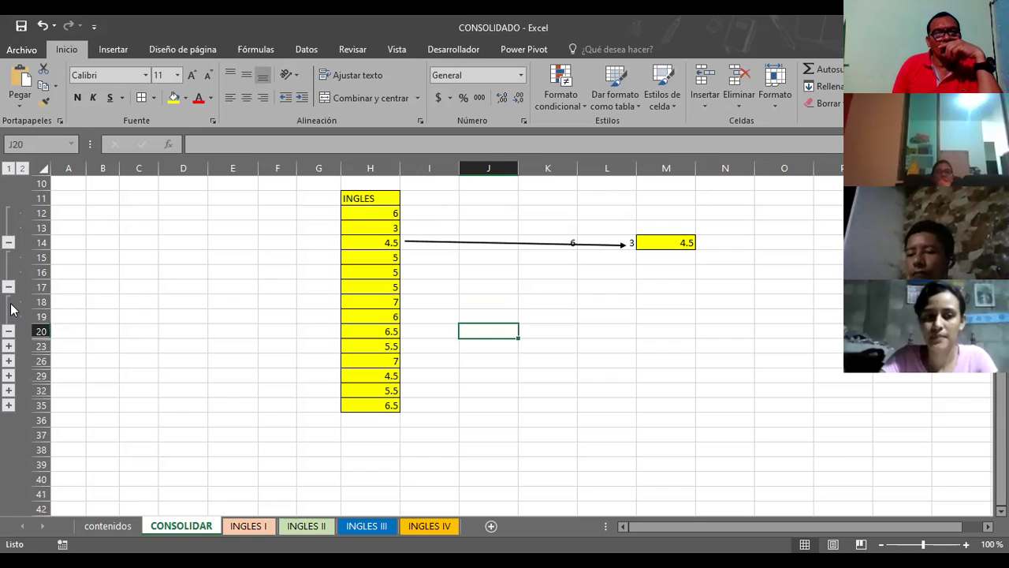
click(8, 346)
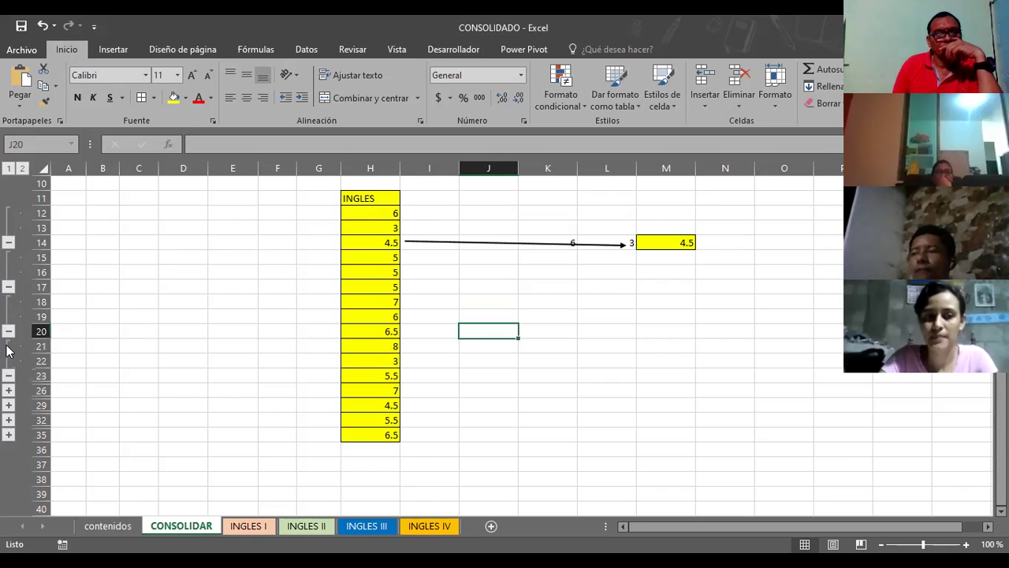
click(9, 390)
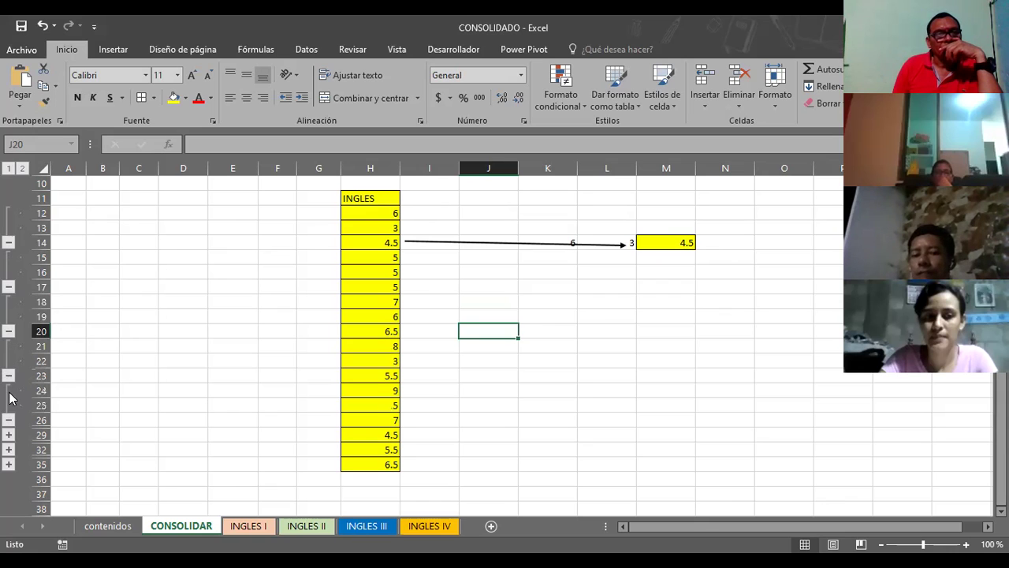
click(9, 434)
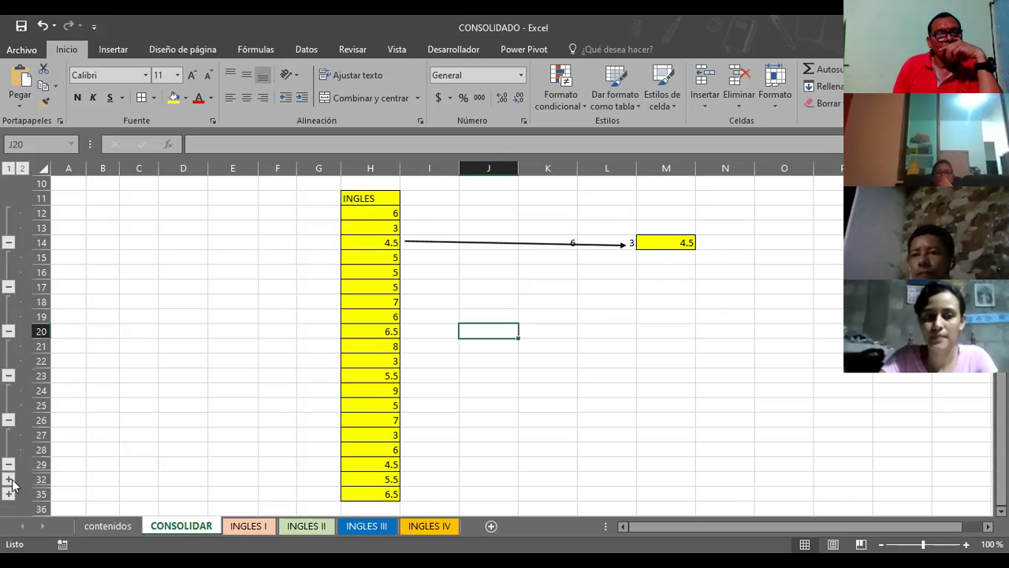
click(11, 481)
scroll(16, 485, down, 1)
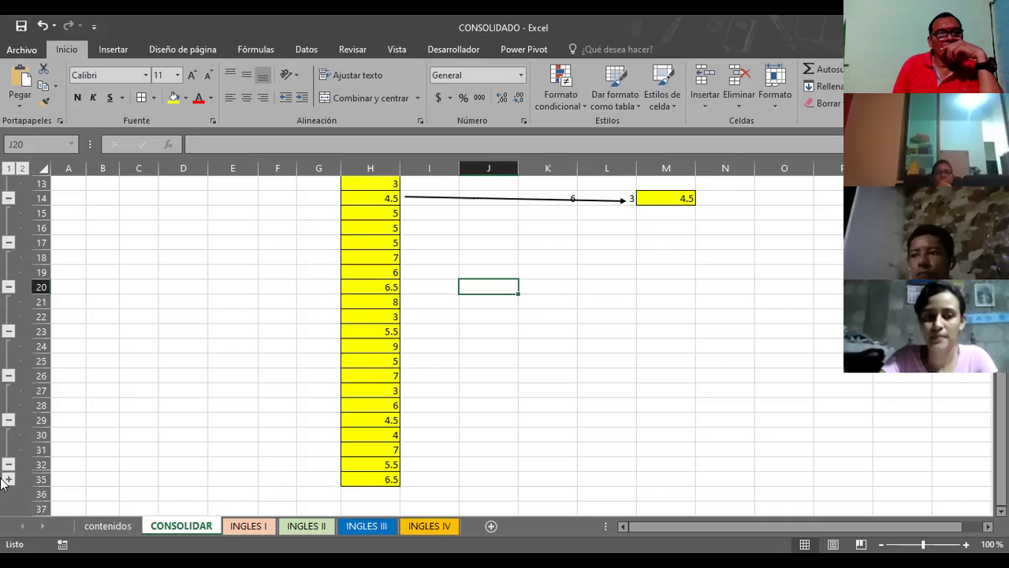
scroll(607, 385, up, 2)
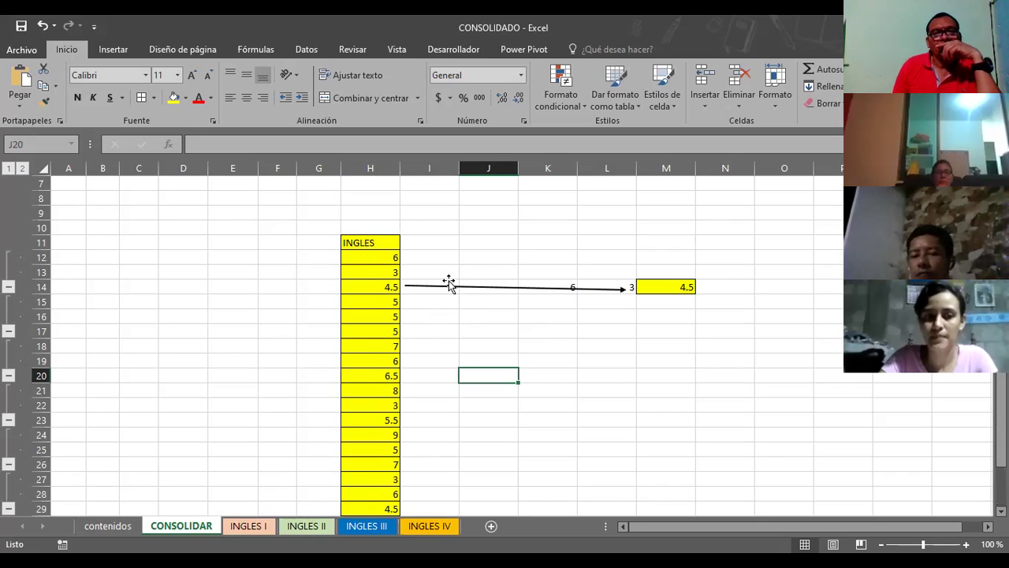
Step: Check the linked grades behind H14, then give the H14 average a dark blue fill and larger text
click(377, 290)
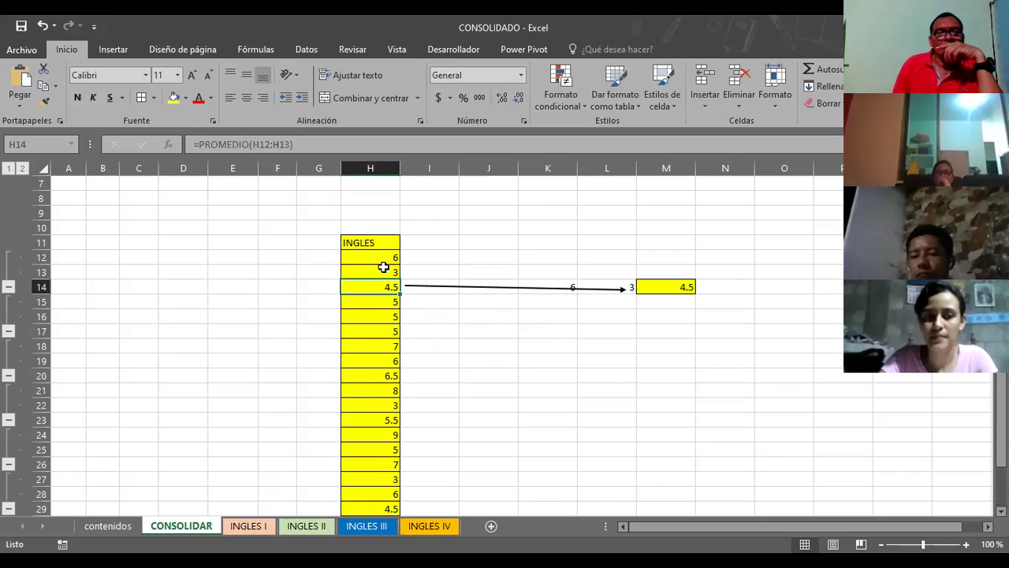
click(383, 256)
click(383, 272)
click(383, 287)
click(381, 297)
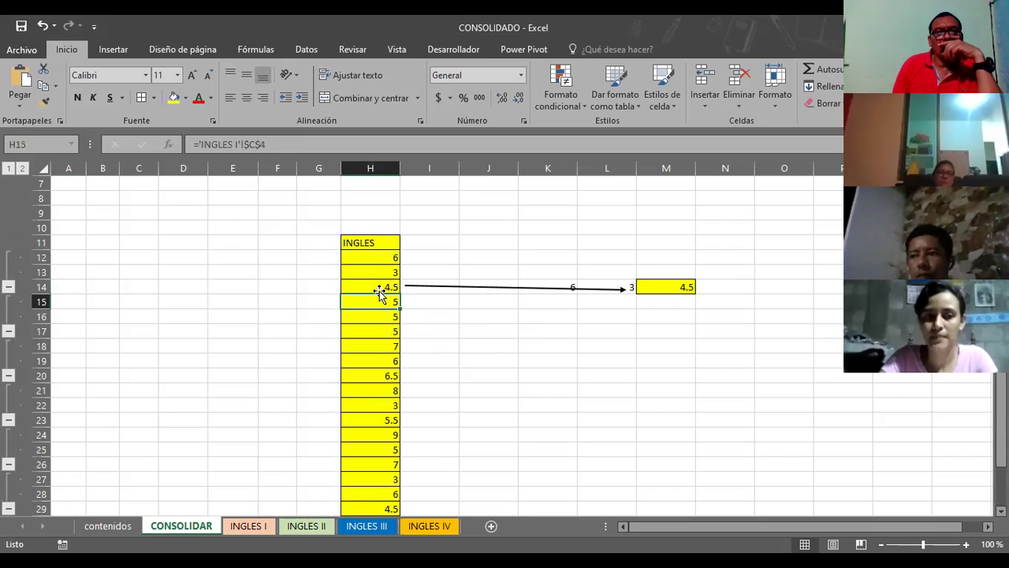
click(378, 284)
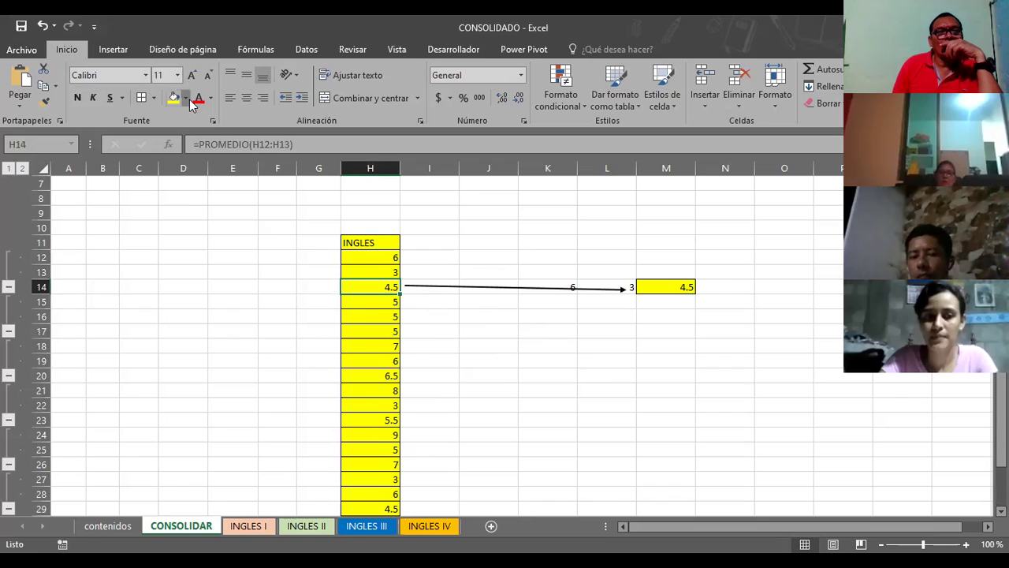
click(188, 101)
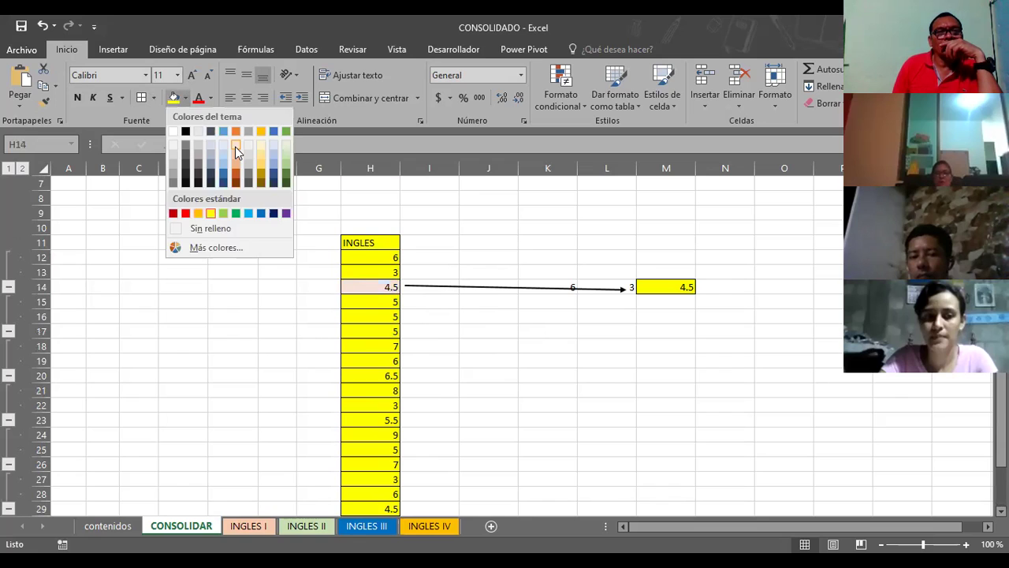
click(272, 172)
click(194, 71)
click(290, 273)
Step: Check the H12 and H13 links, then fill H17 dark blue and raise its font to 14
click(371, 258)
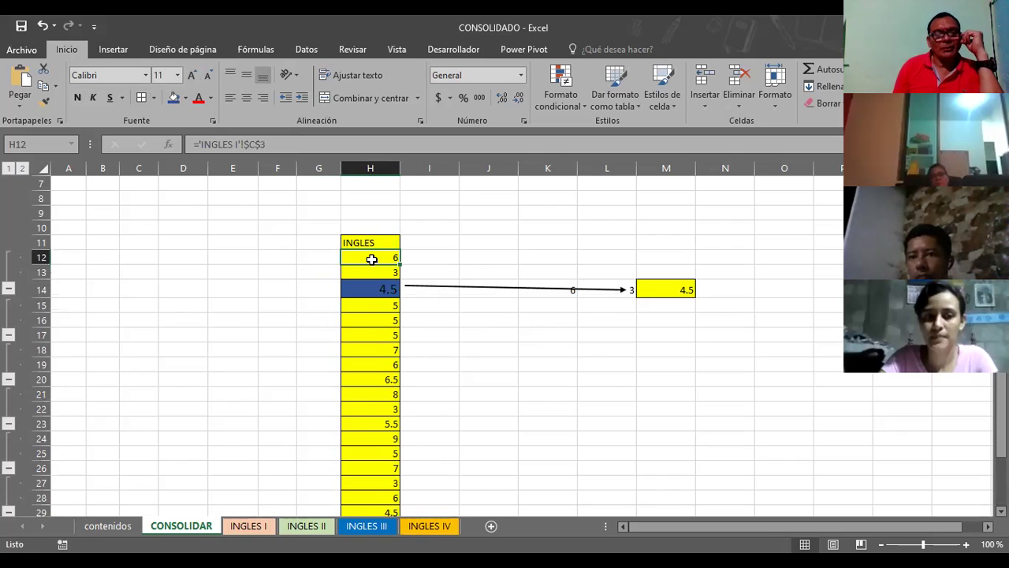
click(370, 270)
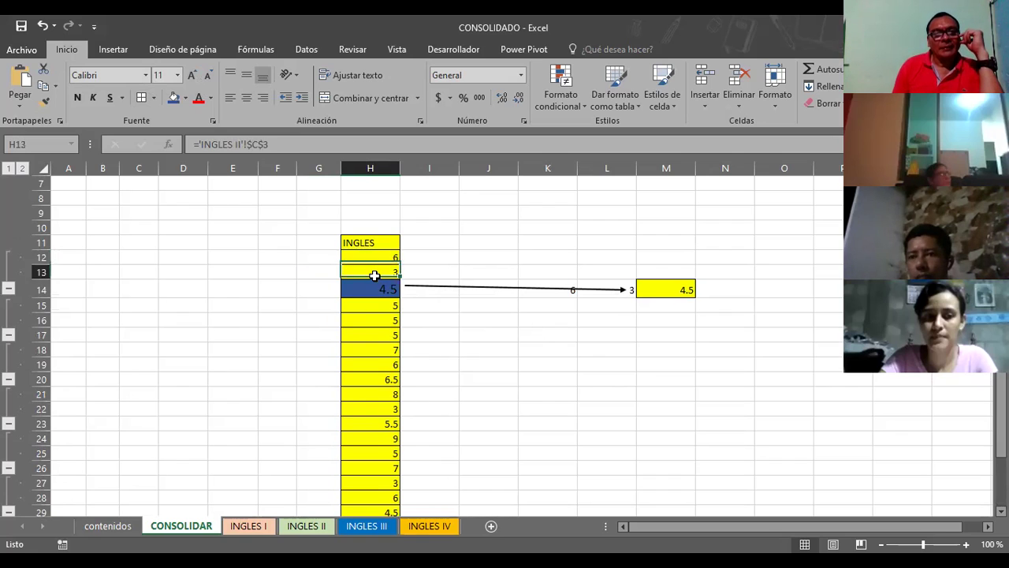
click(370, 290)
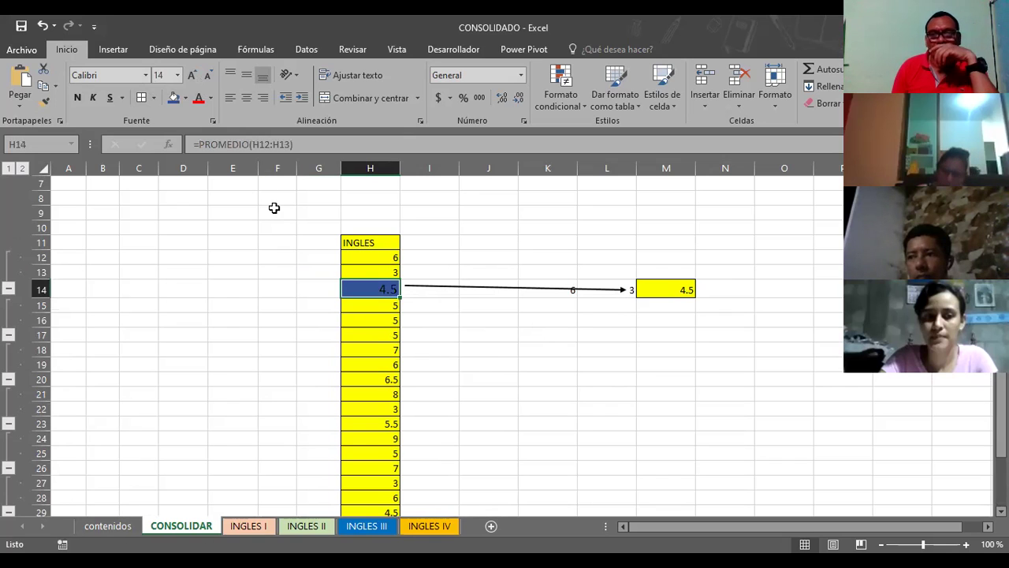
click(368, 335)
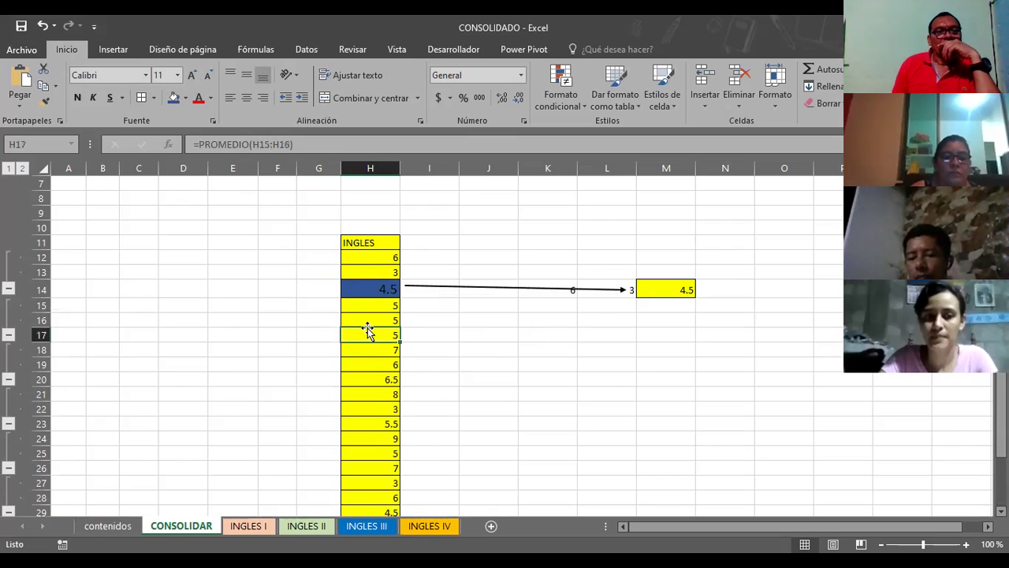
click(174, 101)
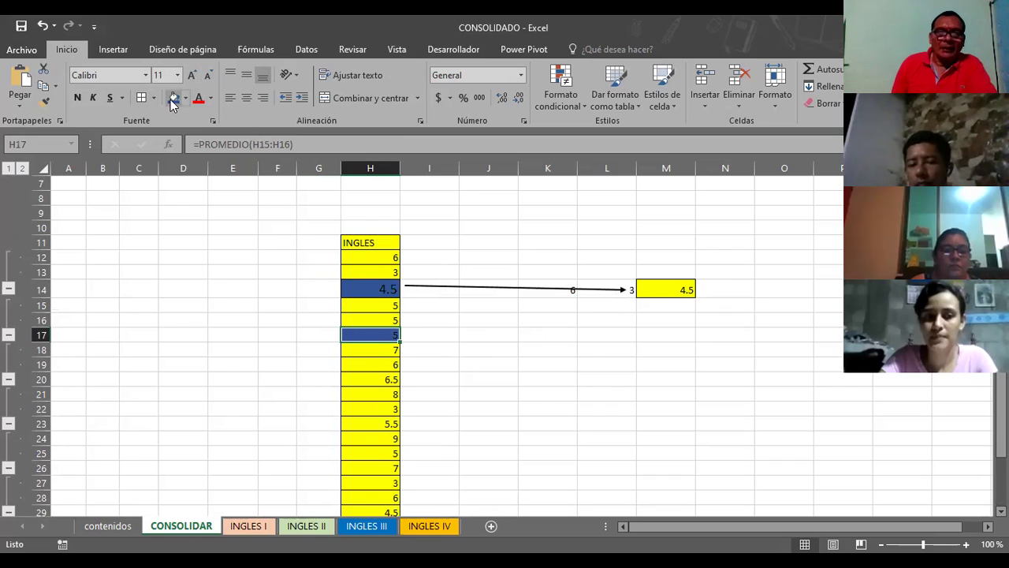
click(192, 76)
click(192, 77)
Step: Fill the H20 average dark blue and enlarge its text to 14 points
scroll(541, 241, down, 1)
scroll(541, 243, down, 1)
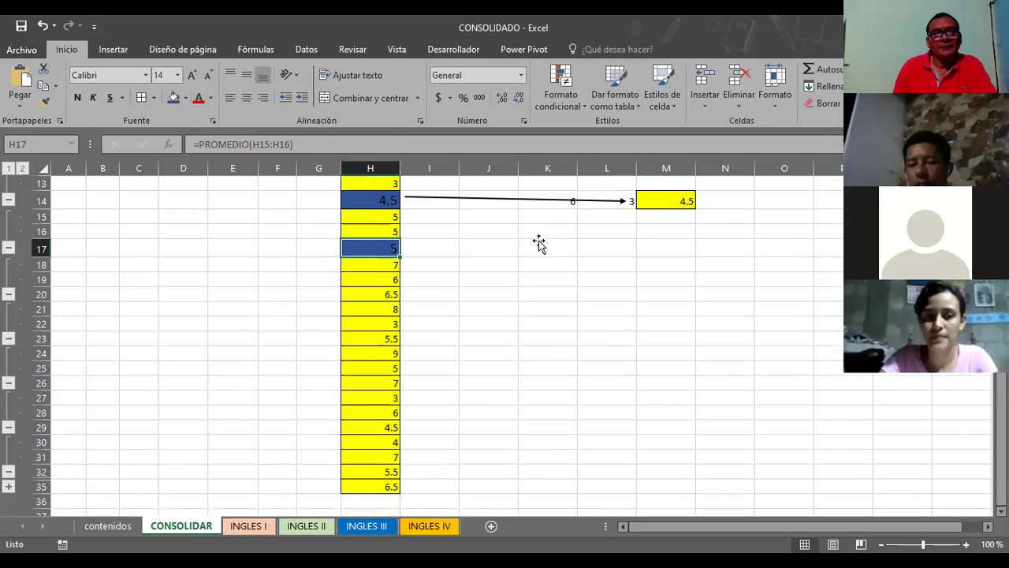
click(376, 297)
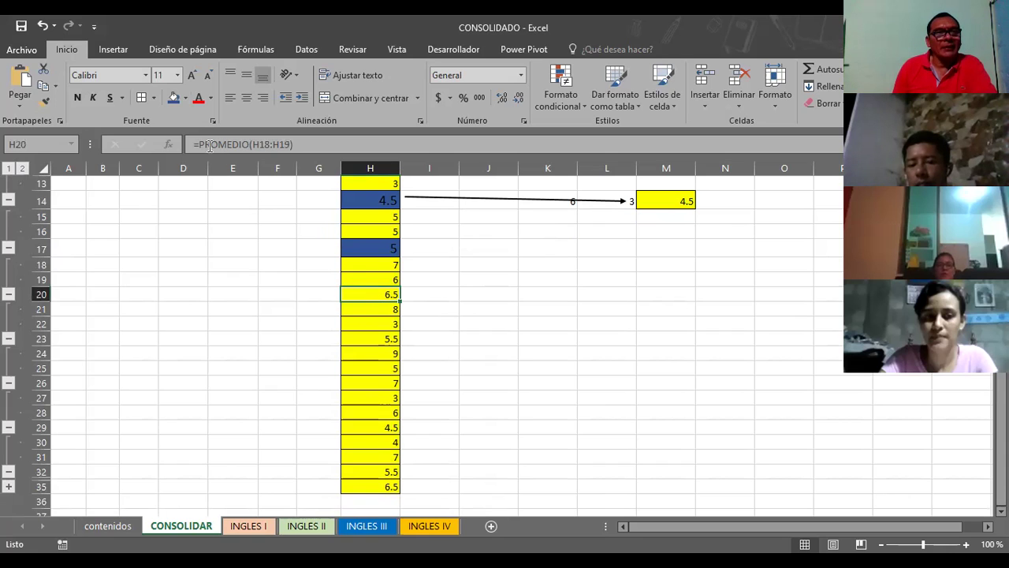
click(192, 74)
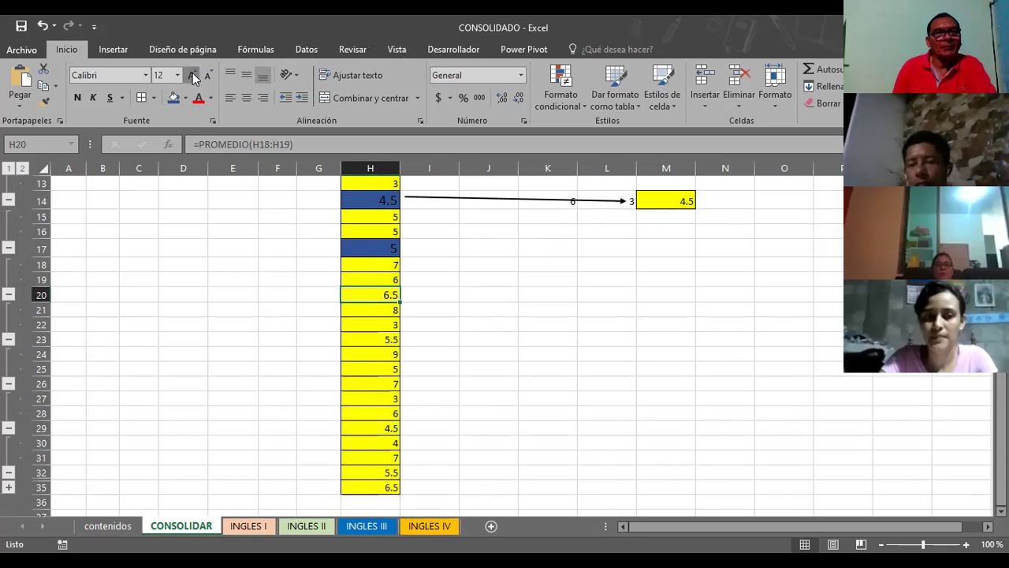
click(192, 74)
click(173, 97)
Step: Fill the H23 average dark blue and enlarge its text to 14 points
scroll(490, 280, down, 1)
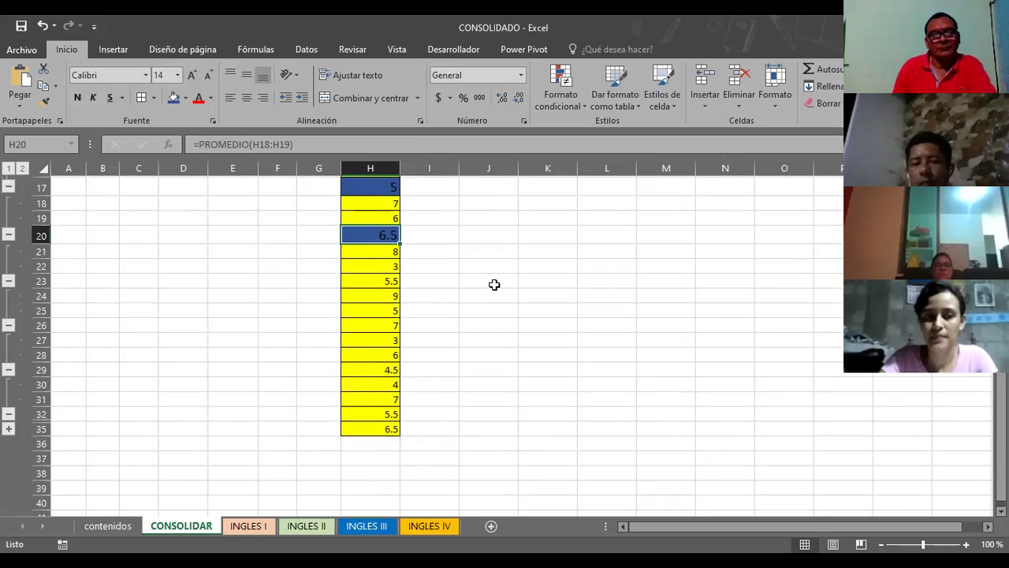
scroll(493, 282, down, 1)
click(378, 246)
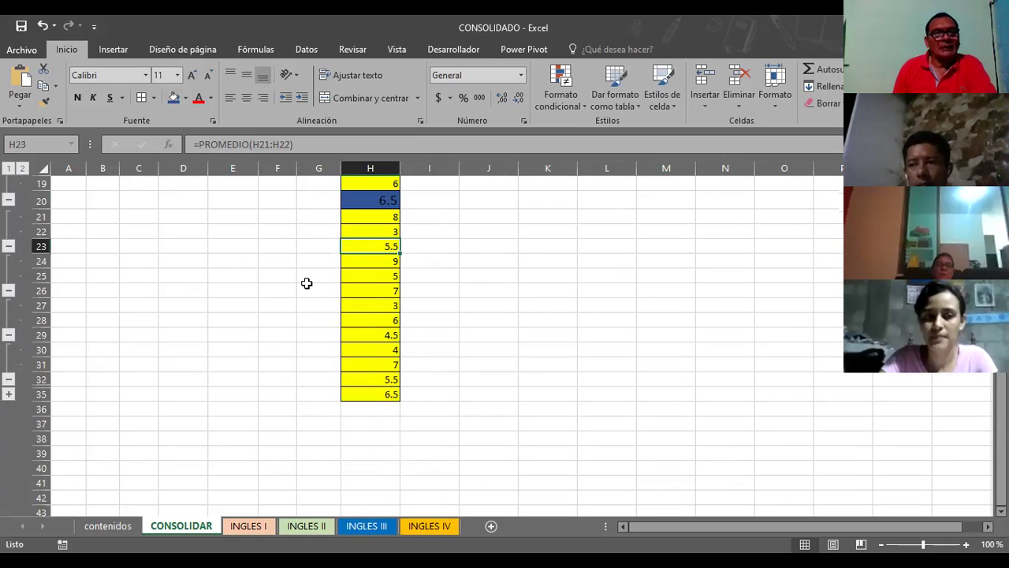
click(175, 97)
click(192, 74)
click(193, 75)
click(513, 275)
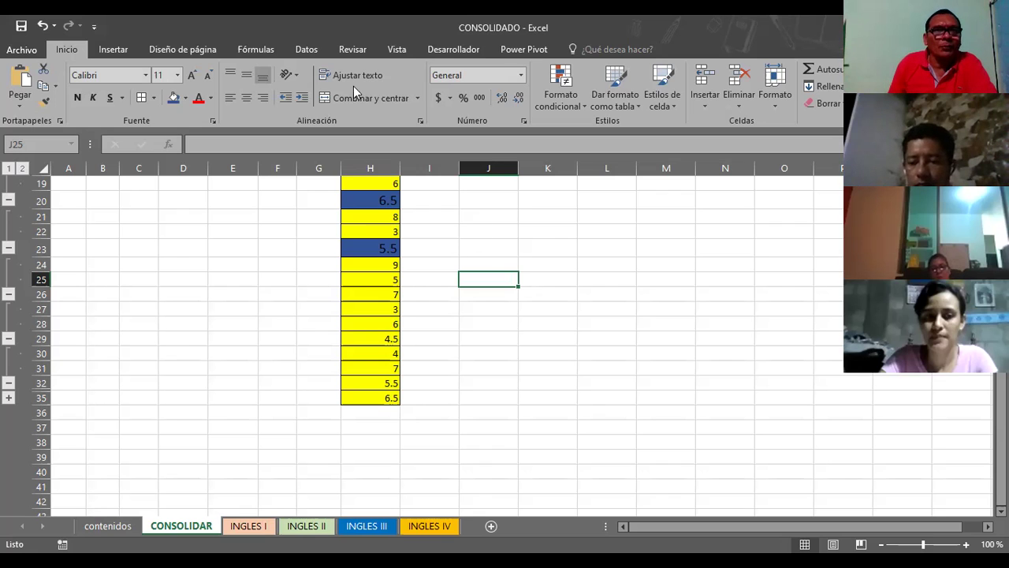
Step: From the Datos tab, with J25 selected, bring up the Desagrupar dialog using Shift+Alt+Left
click(304, 50)
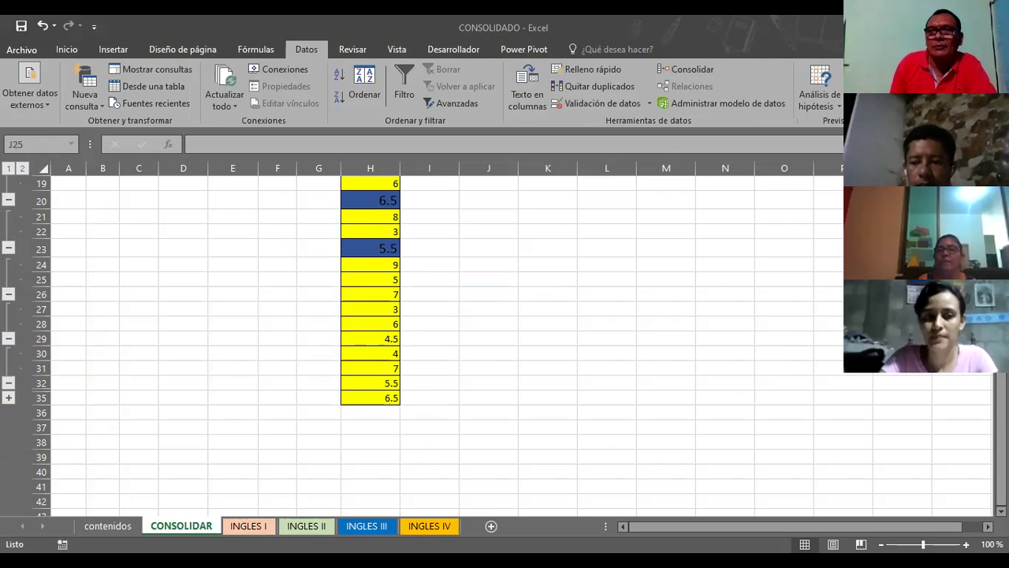
click(488, 279)
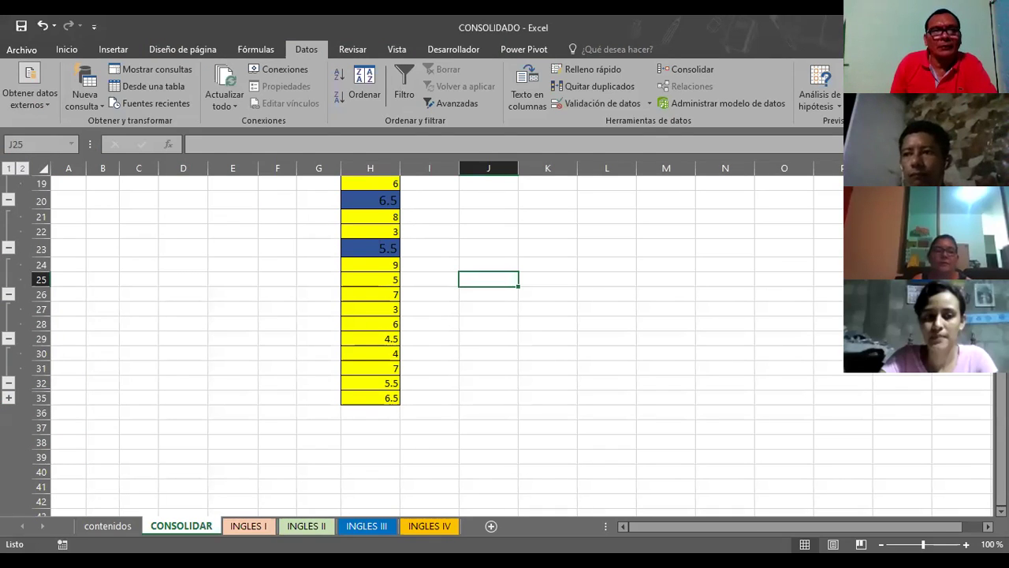
key(shift+alt+Left)
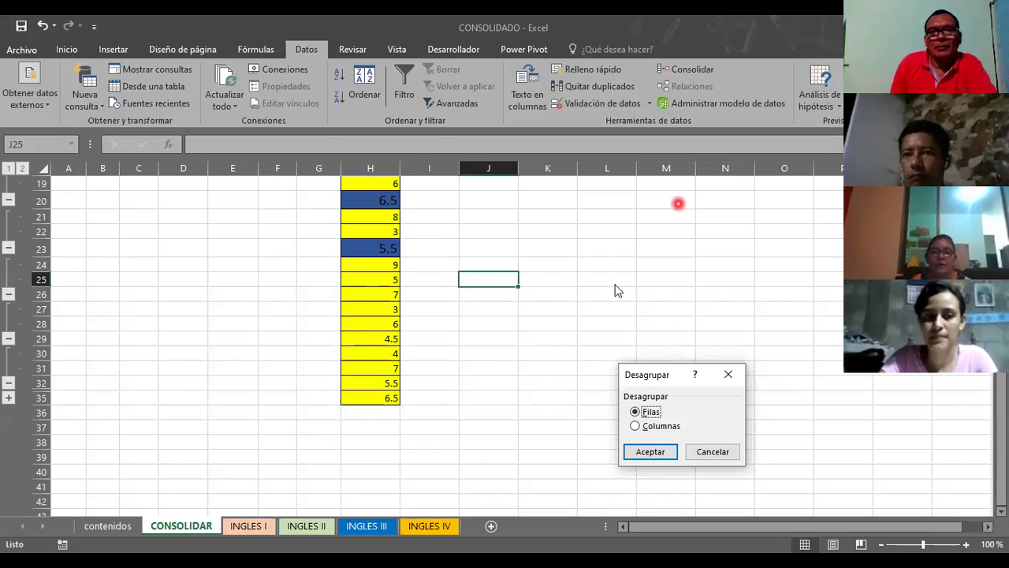
Step: Move the Desagrupar dialog beside the data and ungroup Columnas instead of rows
click(841, 158)
click(444, 255)
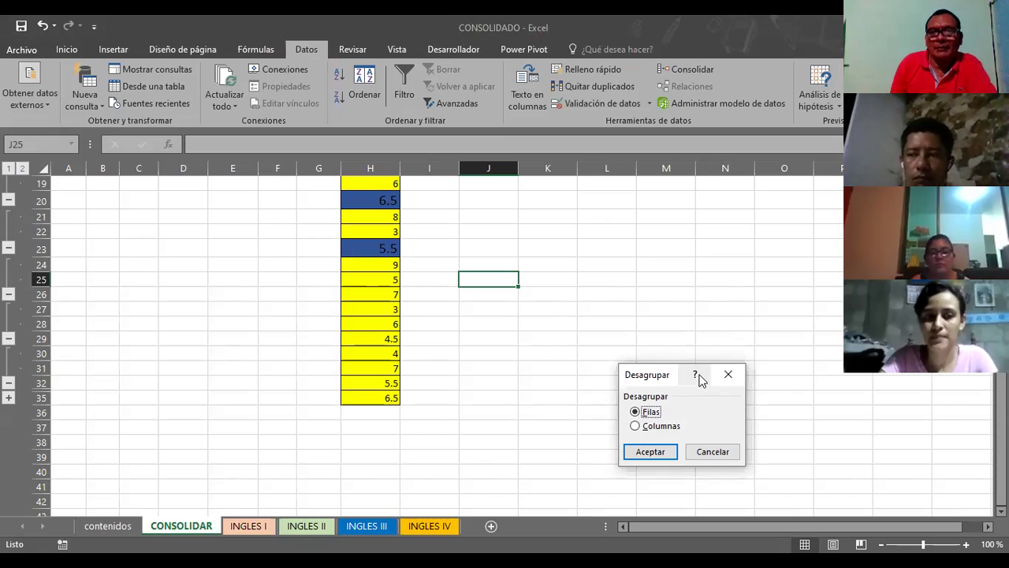
drag(653, 365, 614, 215)
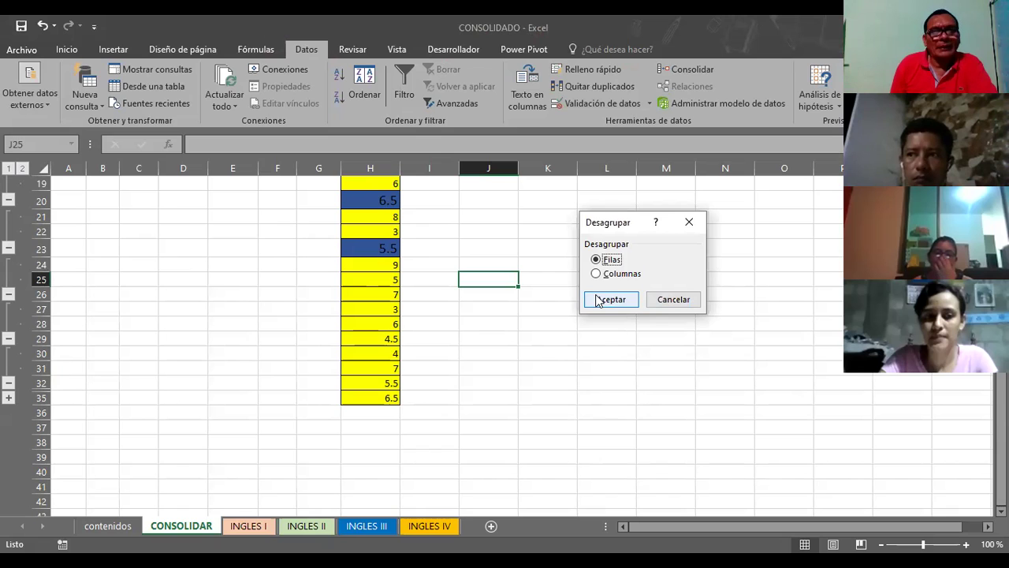
click(596, 274)
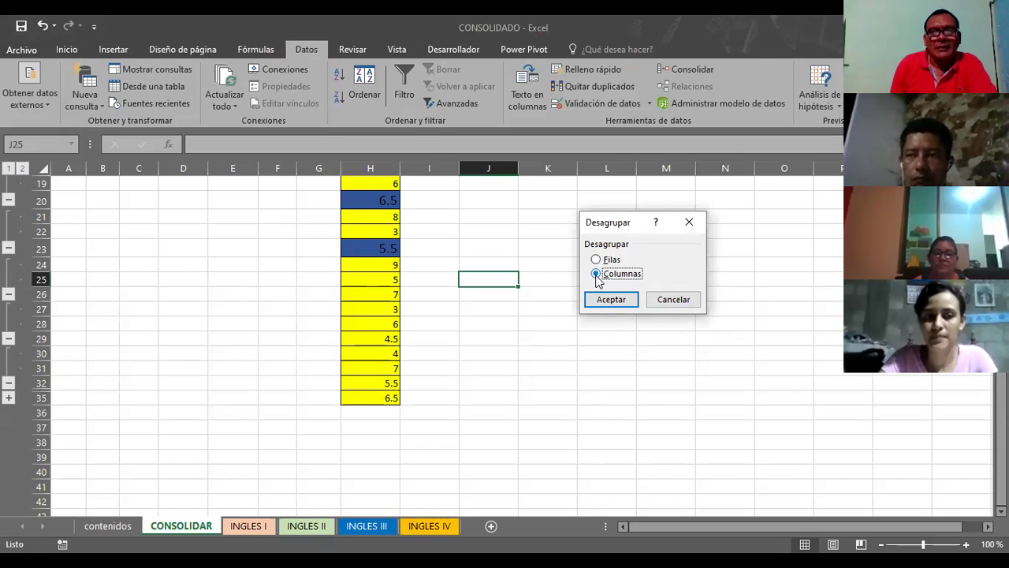
click(604, 302)
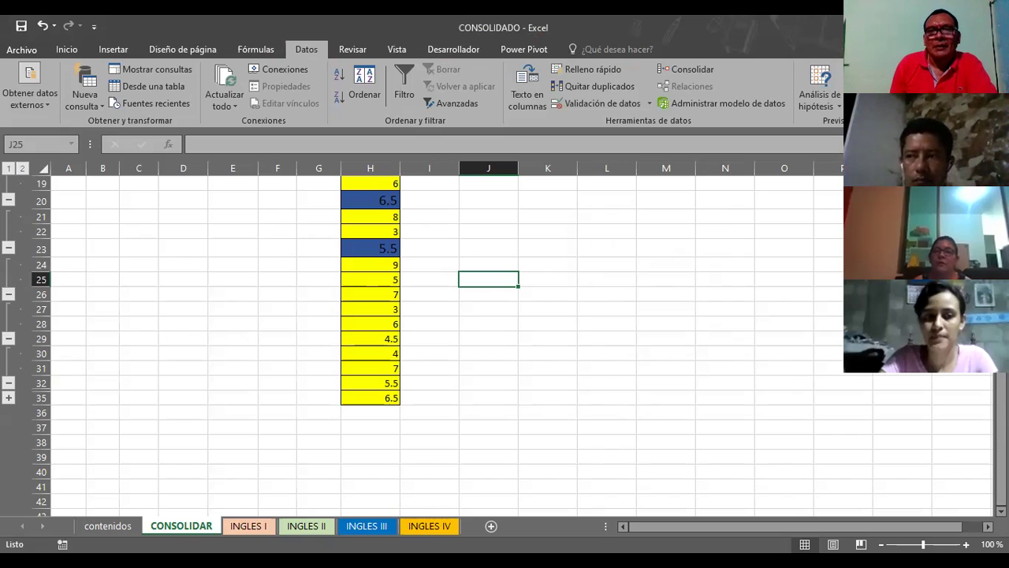
Step: Ungroup rows 24–25, cancel the outline change, then regroup them under row 26 with Shift+Alt+Right
key(shift+alt+Left)
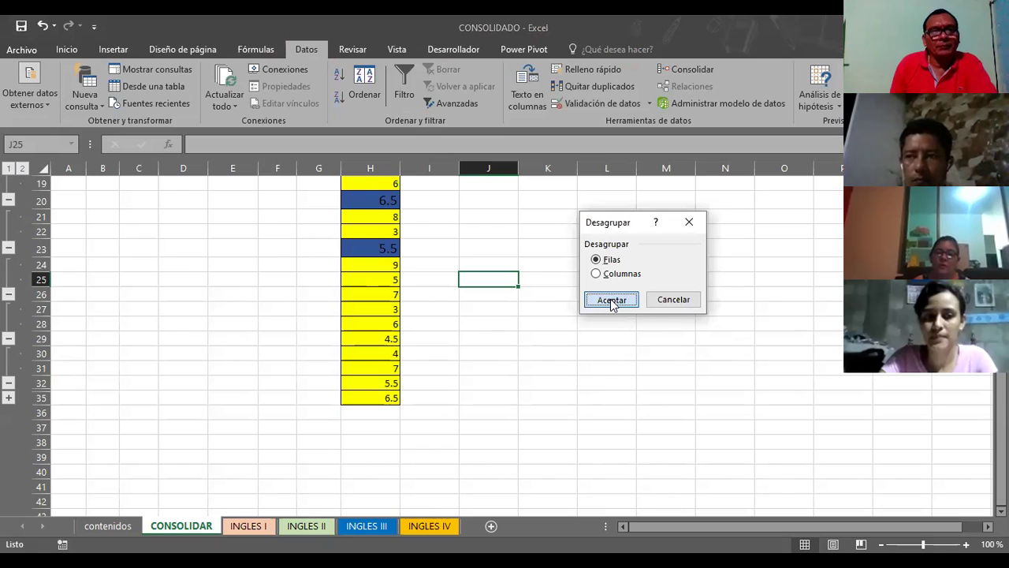
click(612, 303)
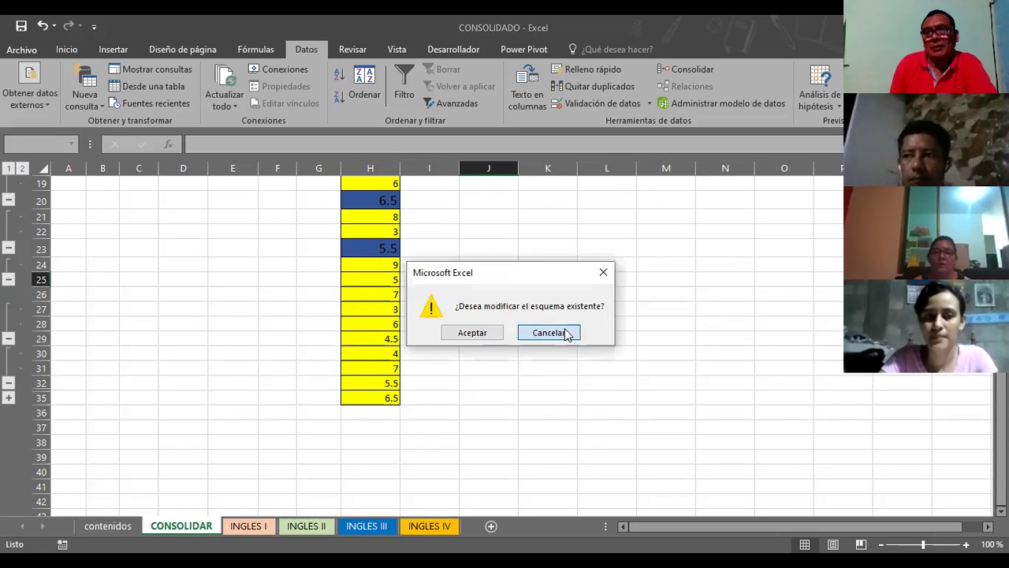
click(565, 334)
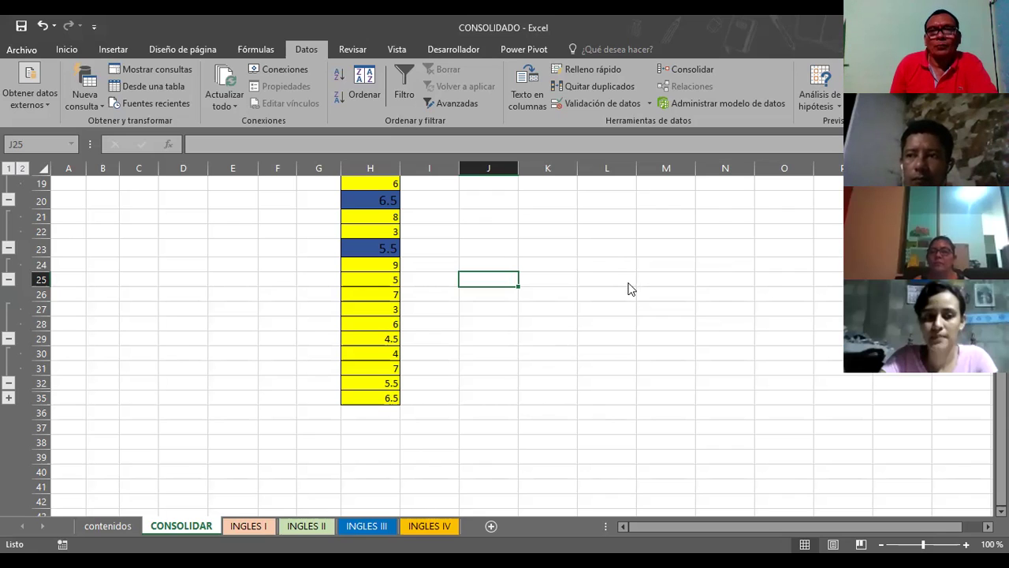
key(shift+alt+Right)
Step: Confirm the row grouping and collapse the groups at rows 26, 29, 23, 20 and 32
click(615, 302)
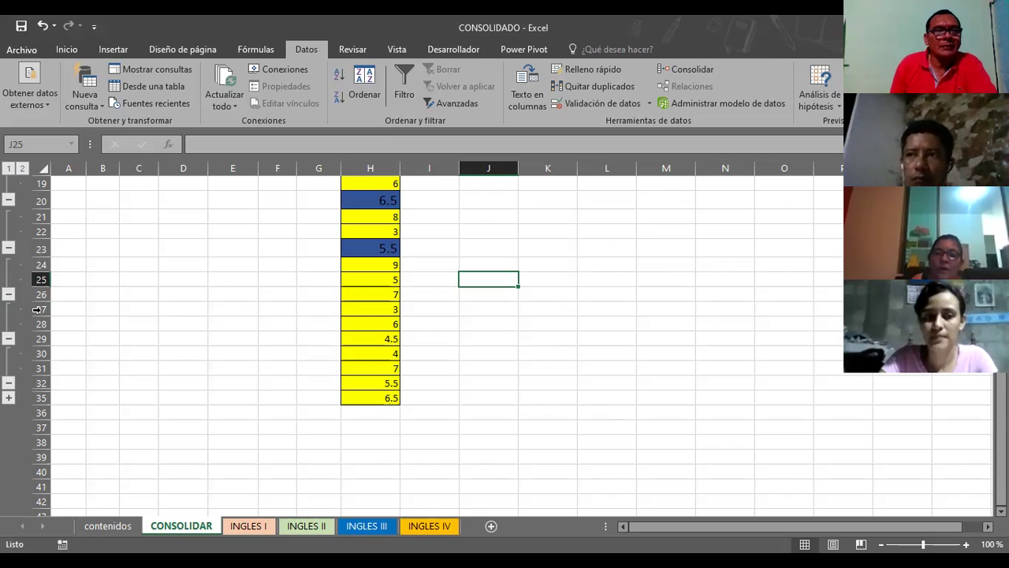
click(9, 297)
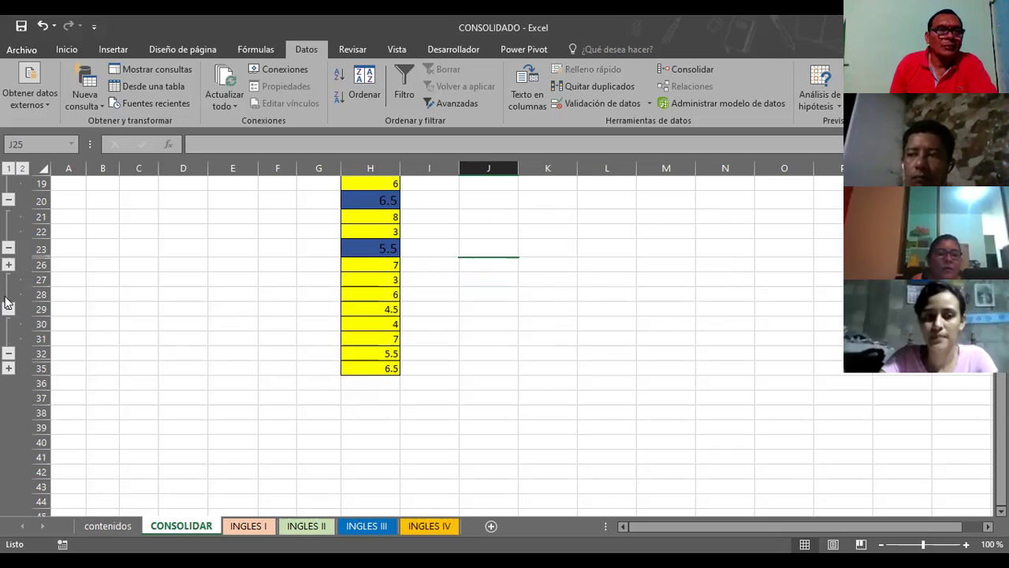
click(9, 309)
click(10, 244)
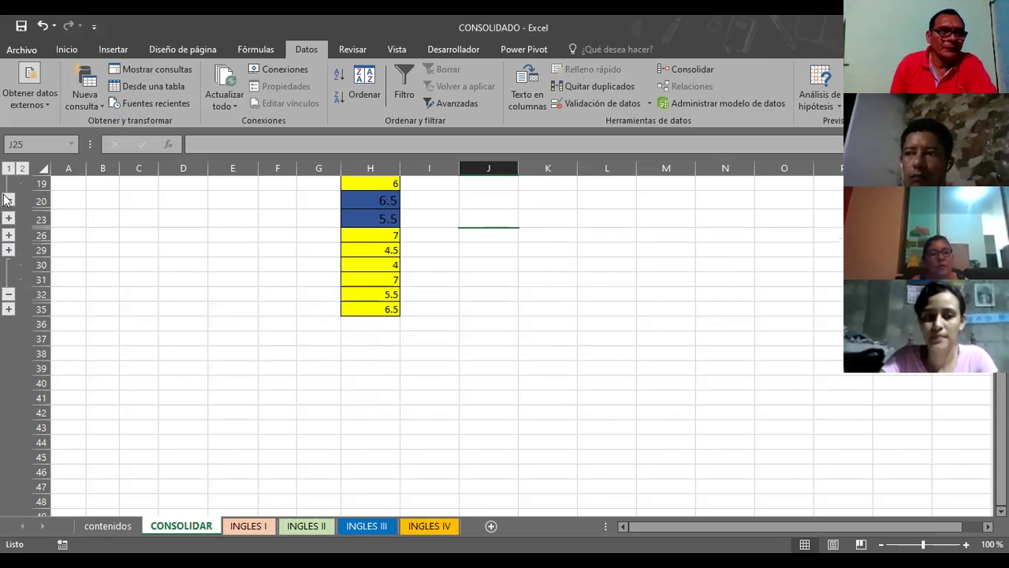
click(9, 201)
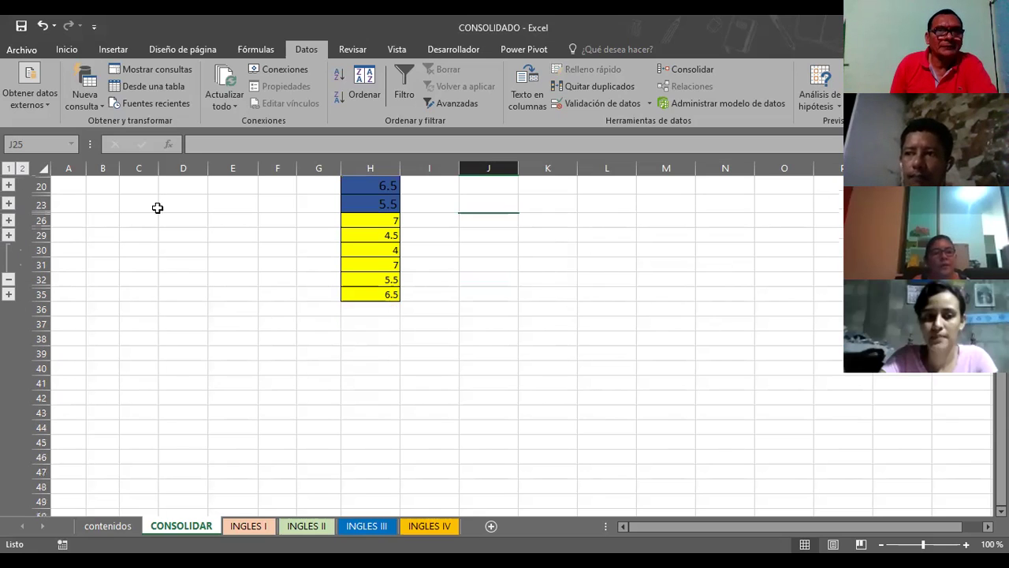
click(9, 277)
click(148, 234)
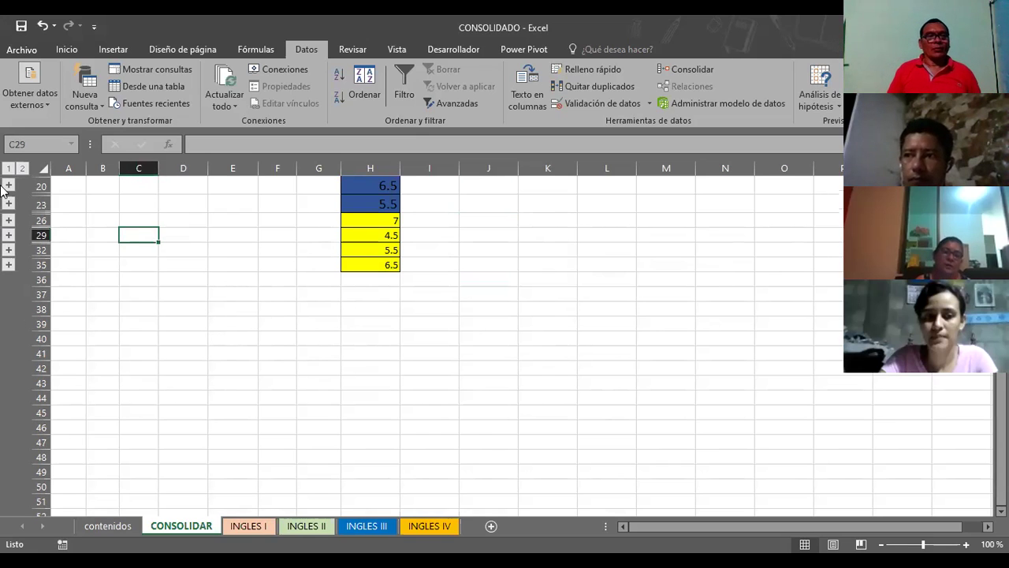
scroll(102, 220, up, 6)
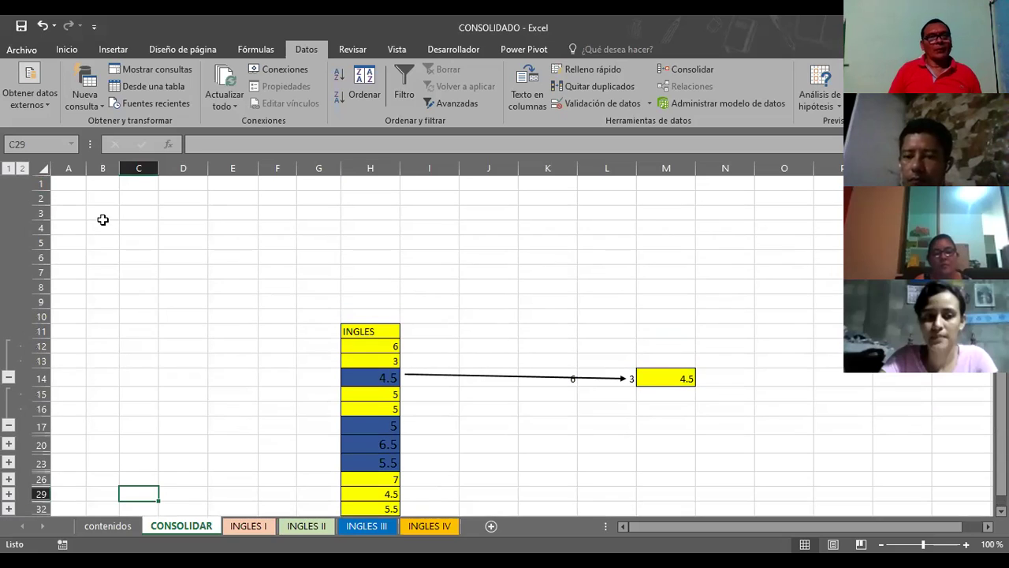
Step: Select rows 1 through 103 and delete them, then confirm the CONSOLIDAR sheet is empty
drag(39, 182, 40, 512)
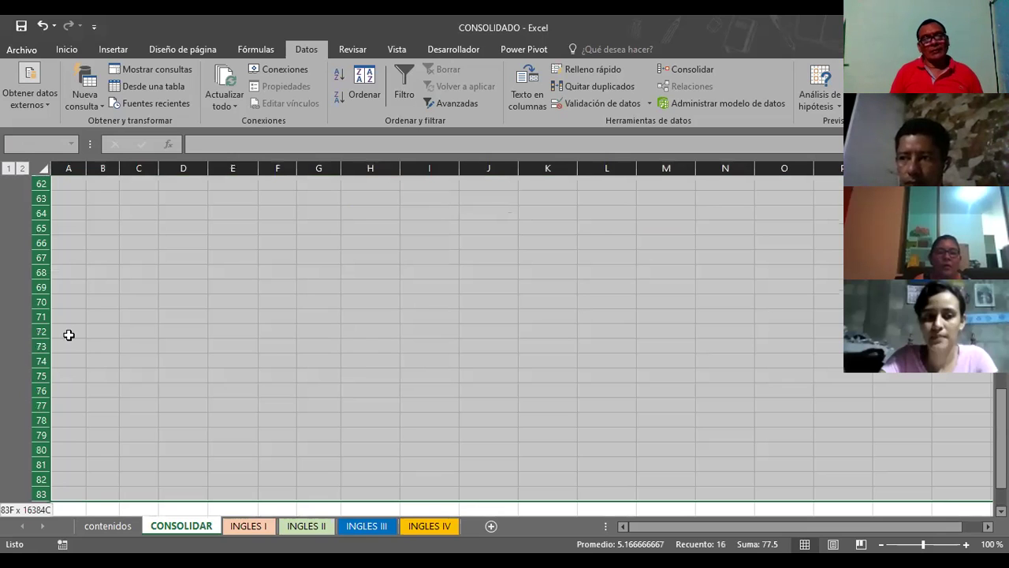
drag(20, 368, 39, 288)
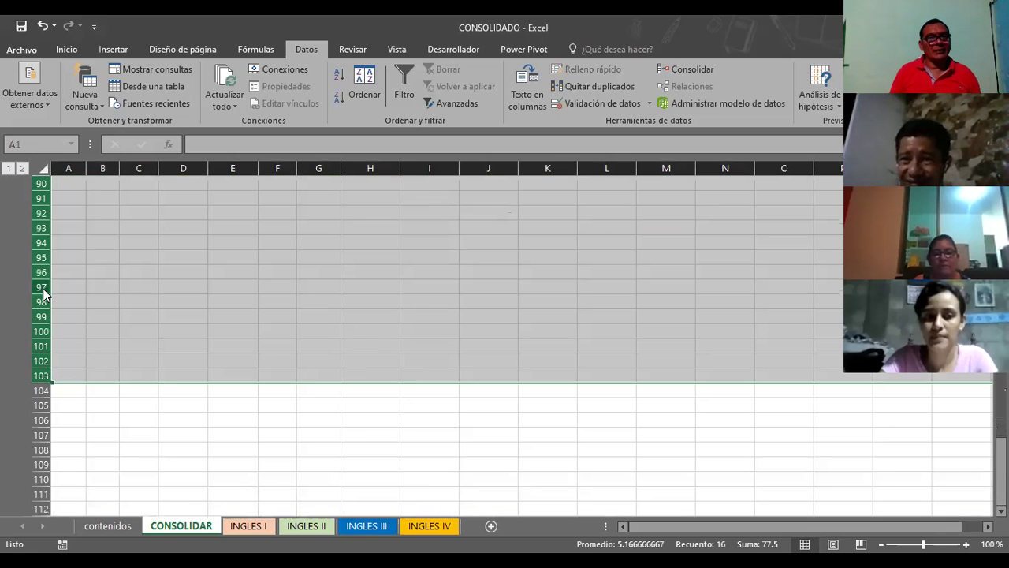
right_click(43, 288)
click(115, 407)
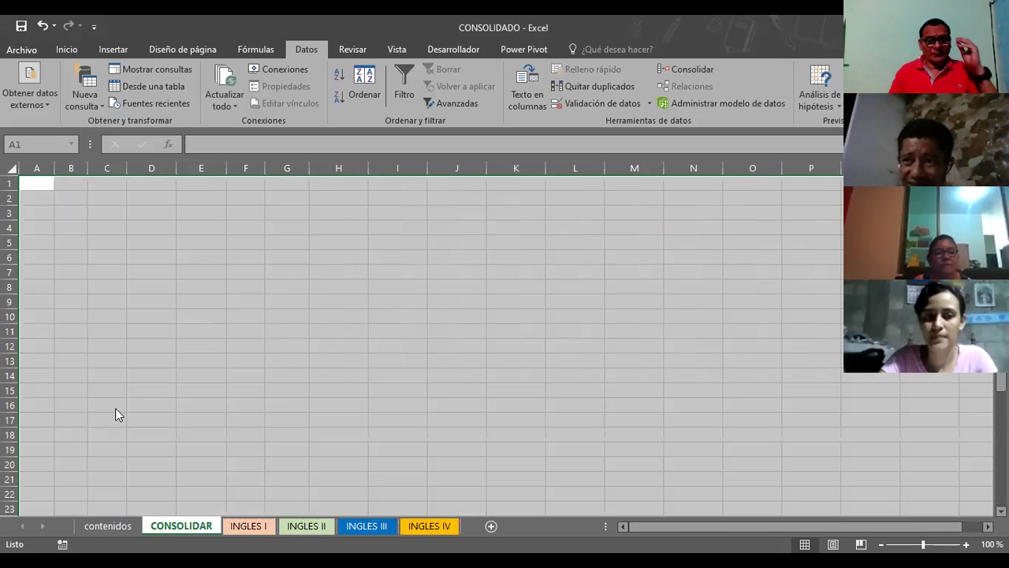
click(107, 240)
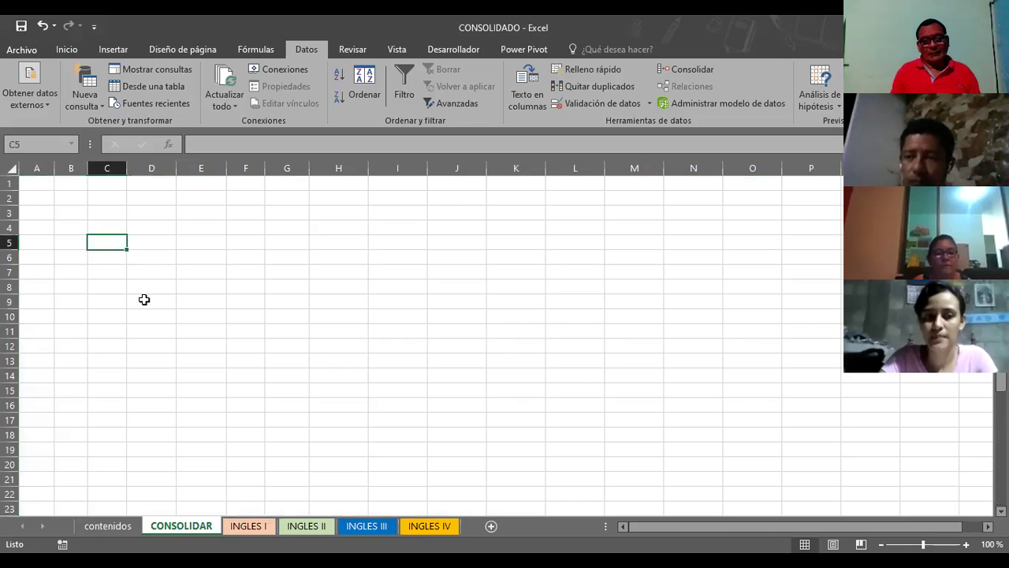
click(112, 528)
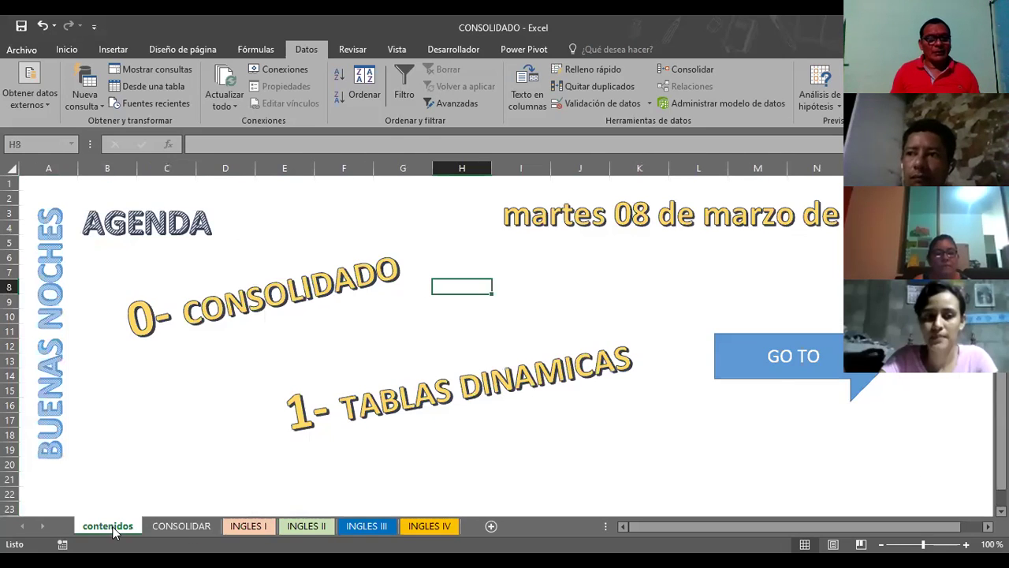
click(175, 529)
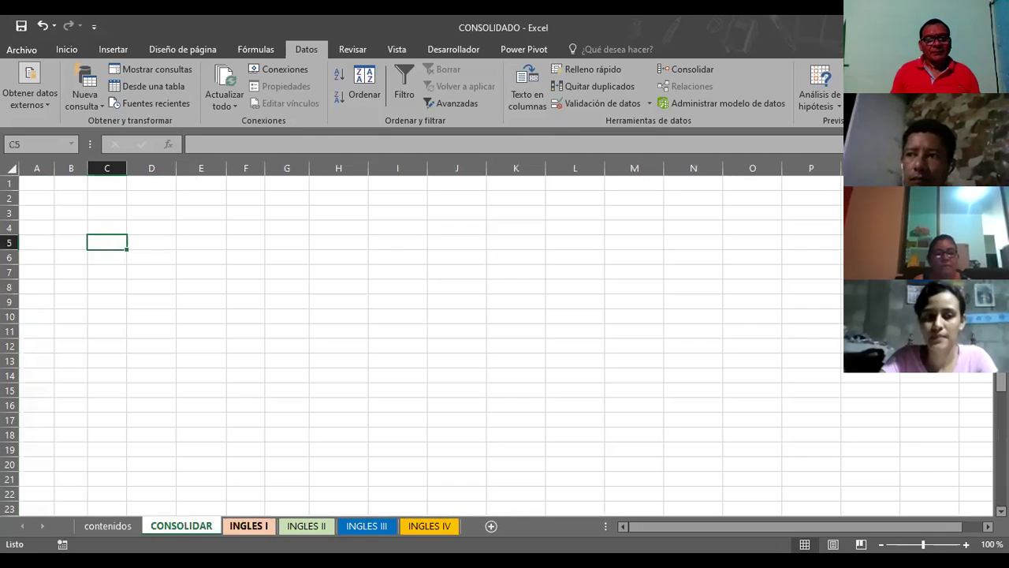
Step: Insert the new sheet Hoja1, select A1 and open Datos > Consolidar
click(492, 527)
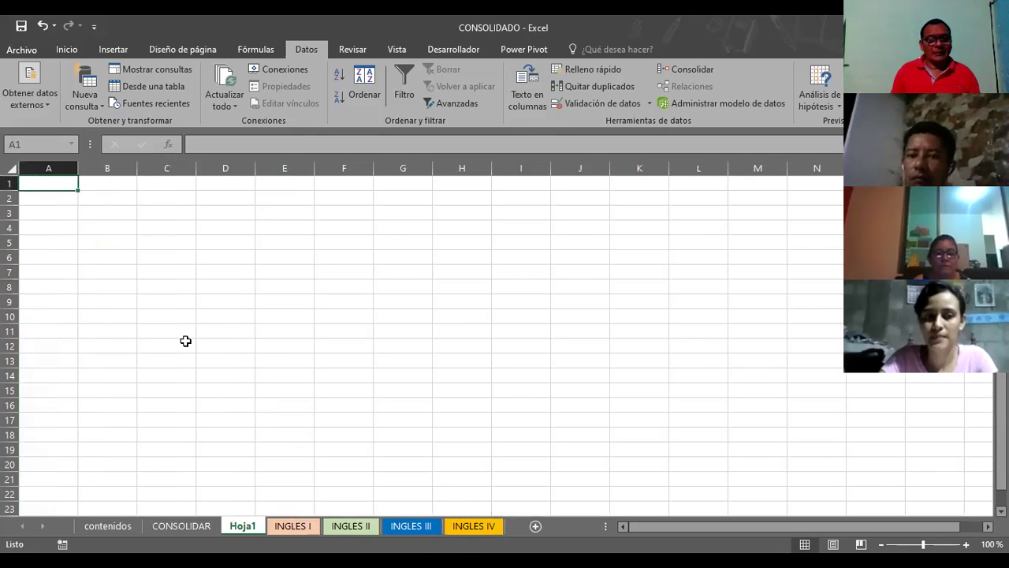
click(211, 262)
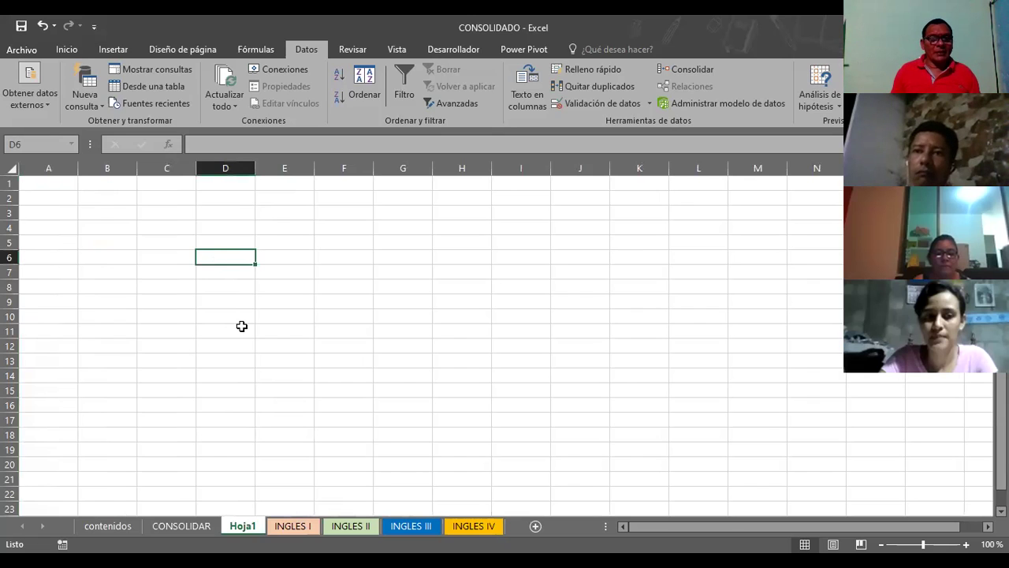
click(52, 184)
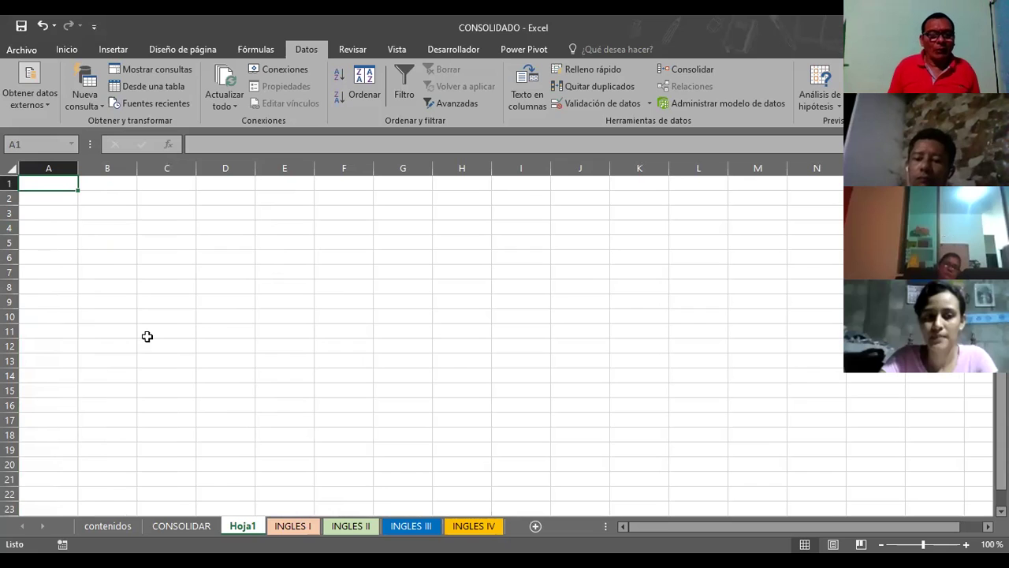
click(682, 76)
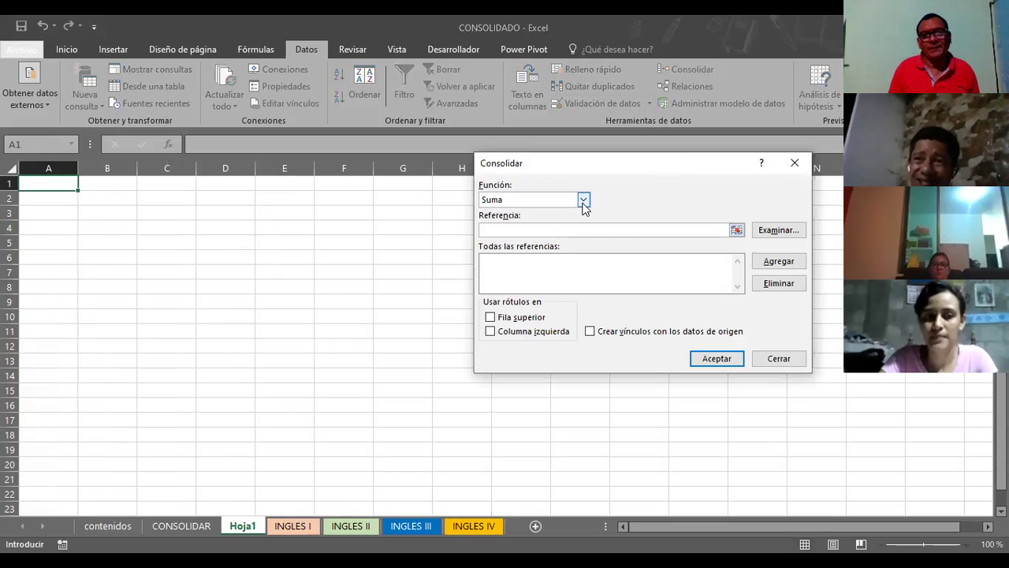
Step: Switch the function to Cuenta and add the named range INGCICLOI as a reference
click(583, 201)
click(519, 222)
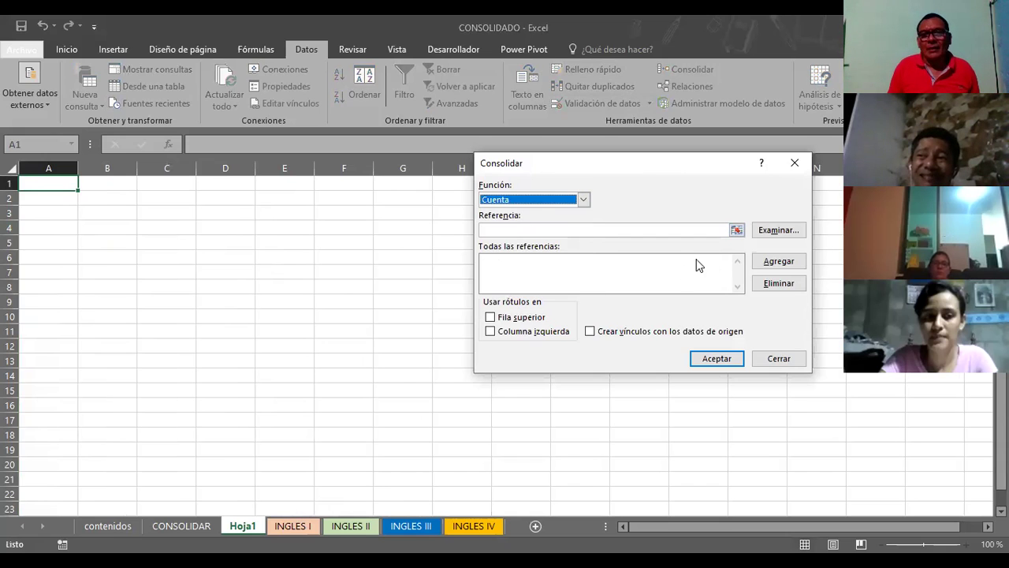
click(736, 230)
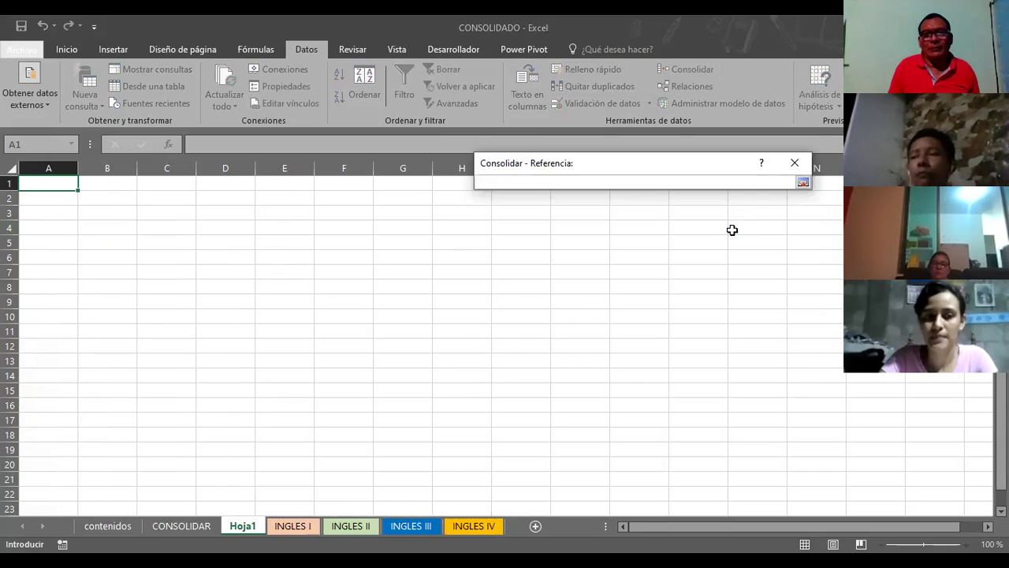
click(803, 184)
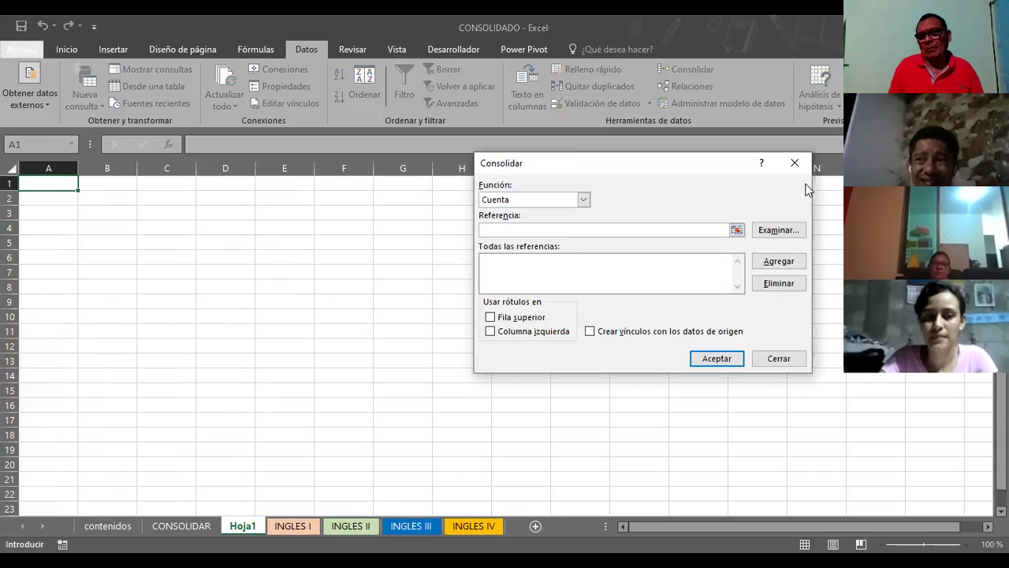
key(F3)
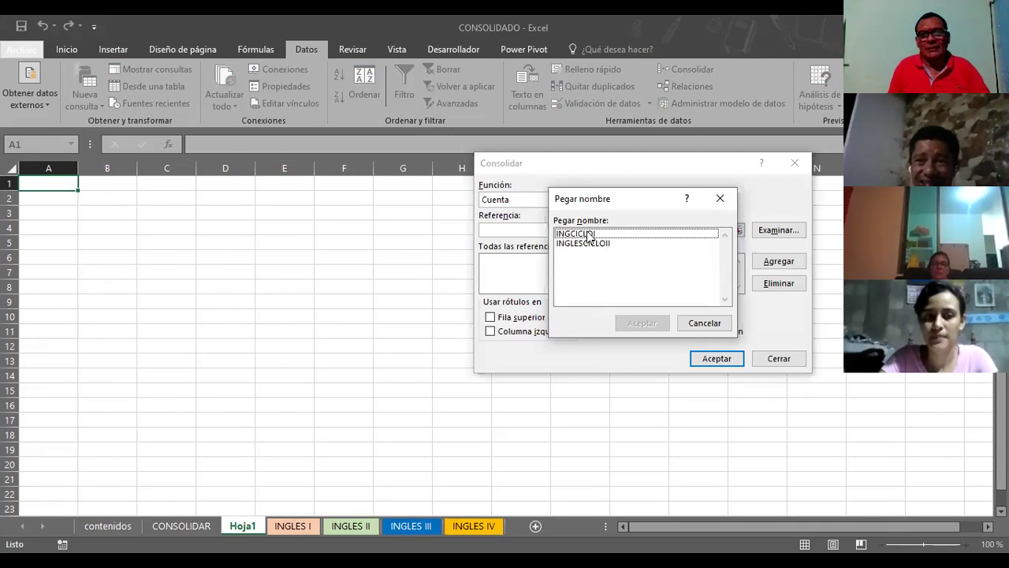
click(588, 234)
click(638, 323)
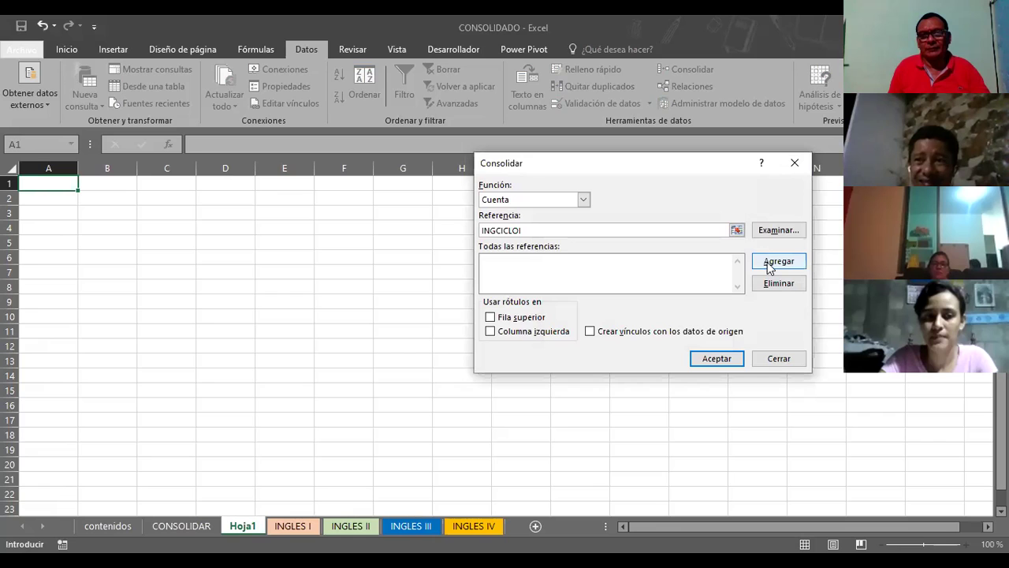
click(769, 264)
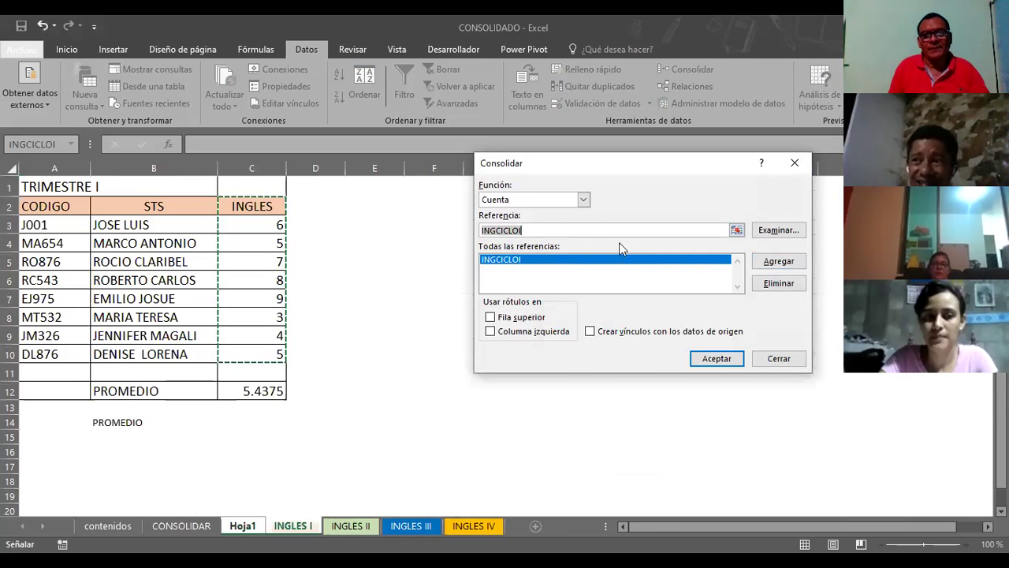
Step: Paste the named range INGLESCICLOII into Referencia, then clear the field again
click(736, 231)
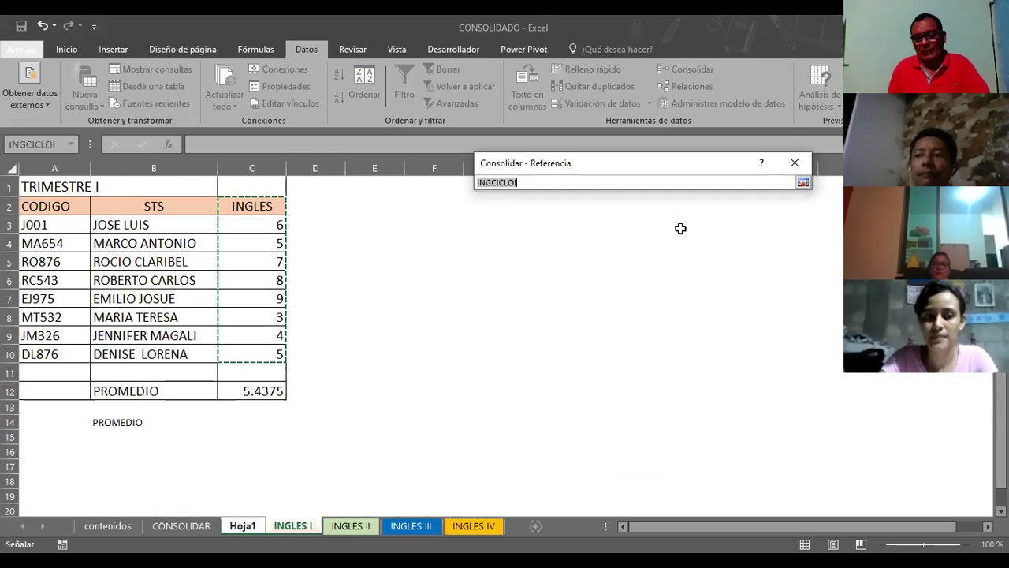
click(803, 183)
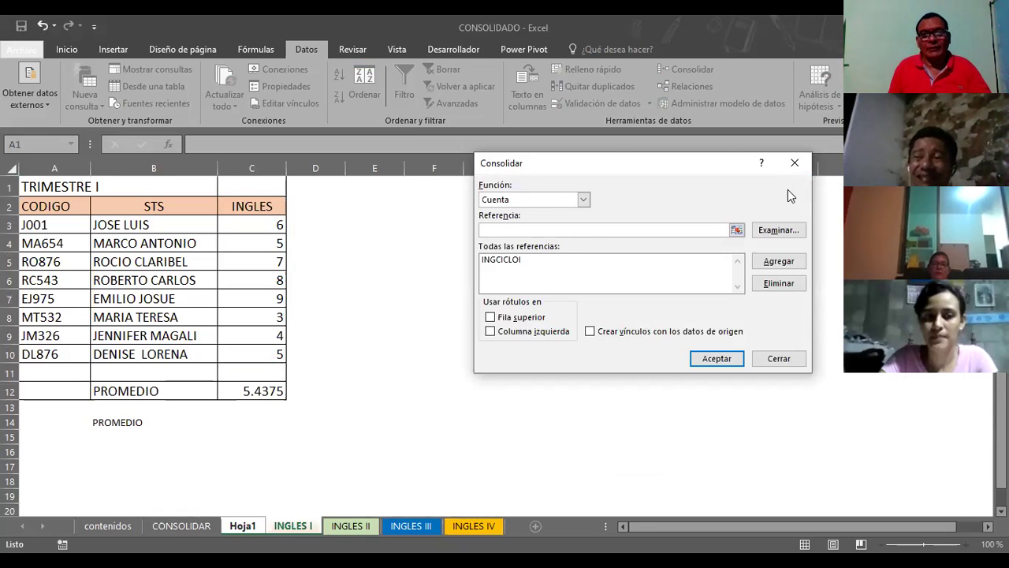
key(F3)
click(599, 243)
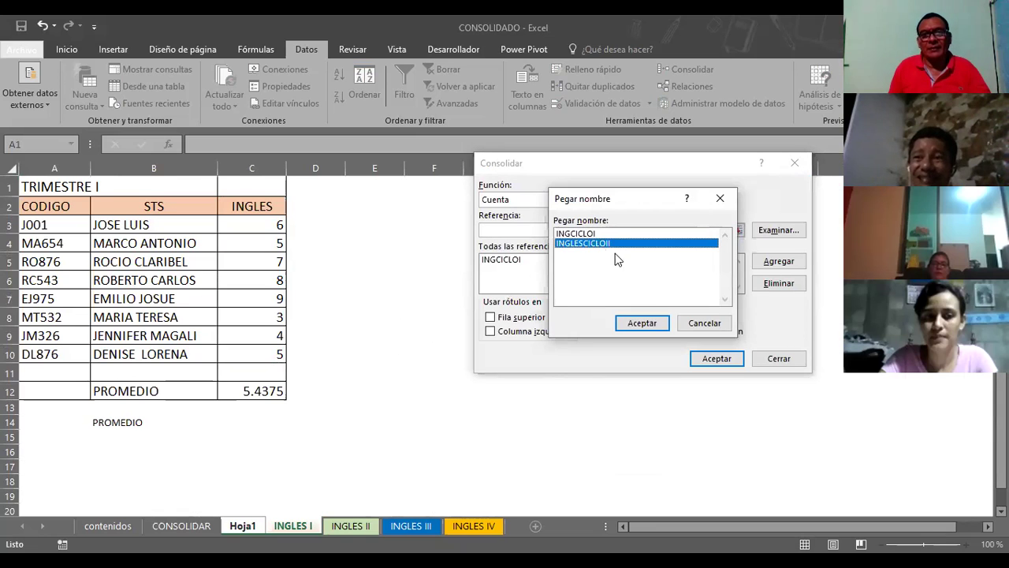
click(643, 323)
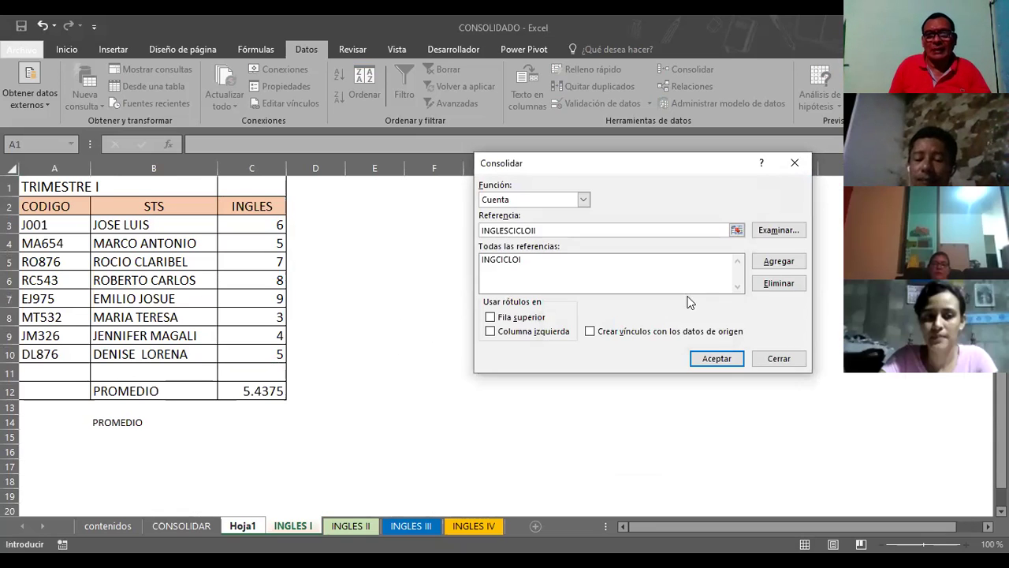
click(736, 230)
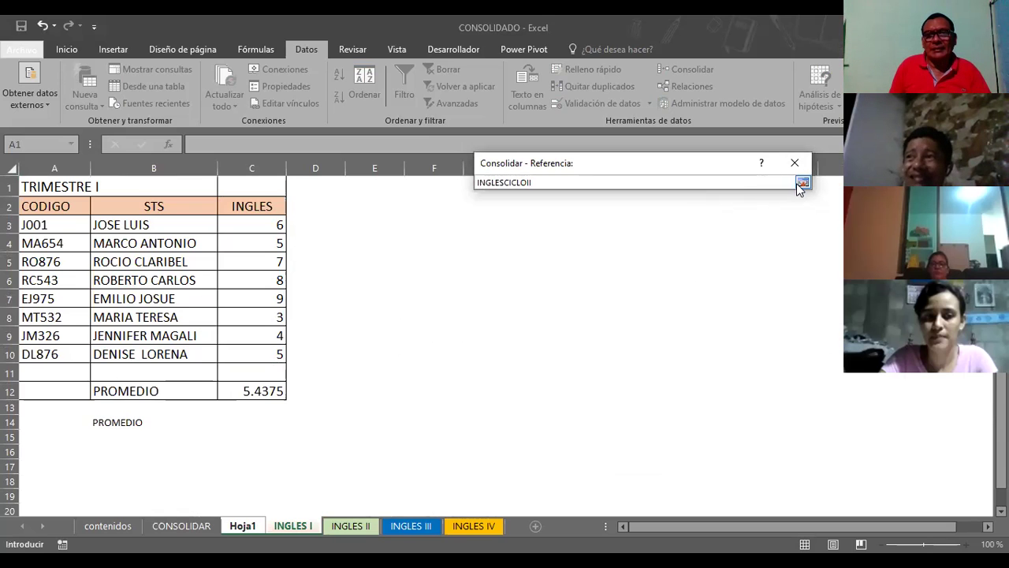
click(801, 183)
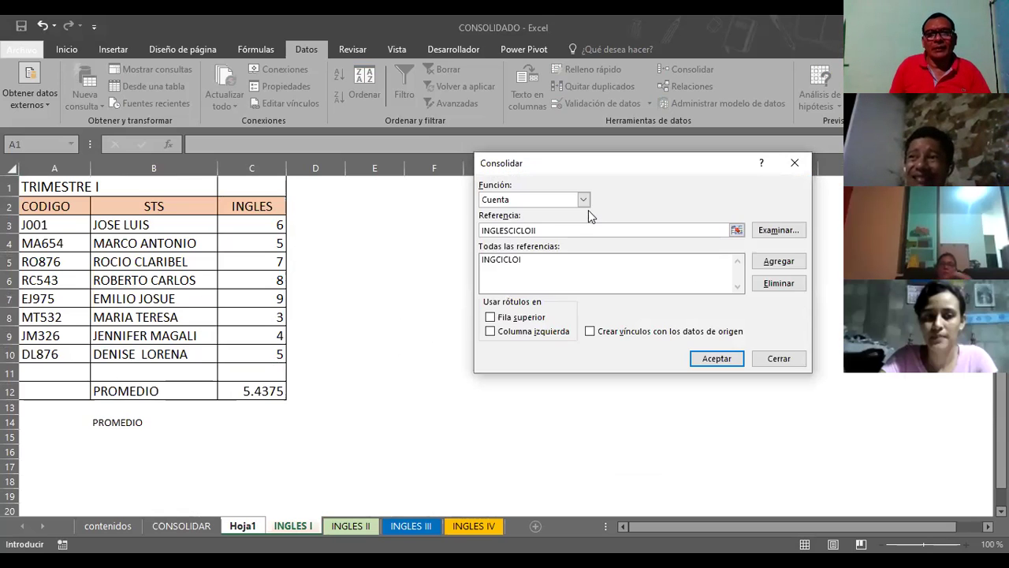
double_click(491, 229)
key(Delete)
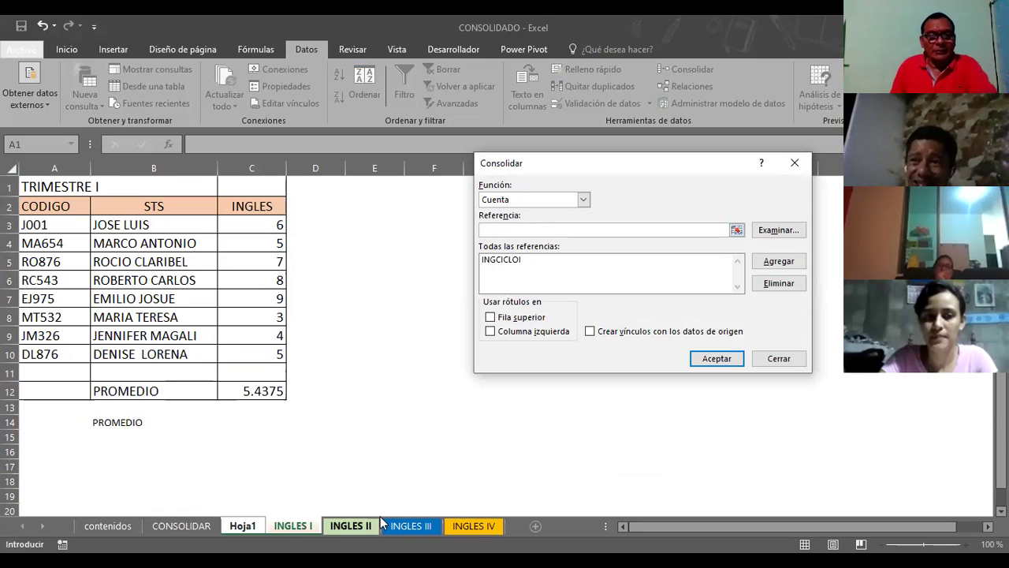
Step: Add the INGLES III grades C2:C11 as a consolidation reference
click(399, 526)
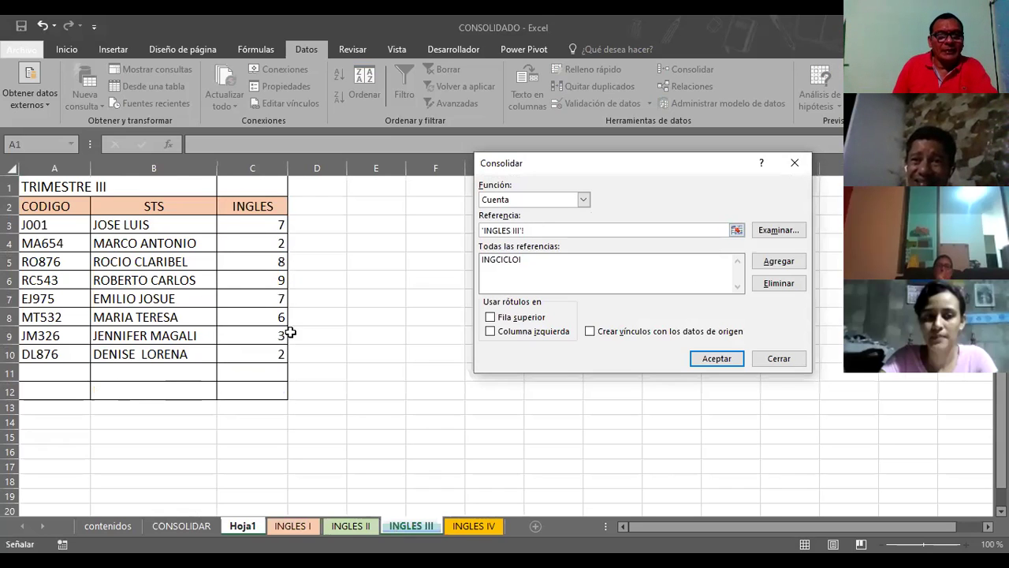
drag(261, 202, 266, 322)
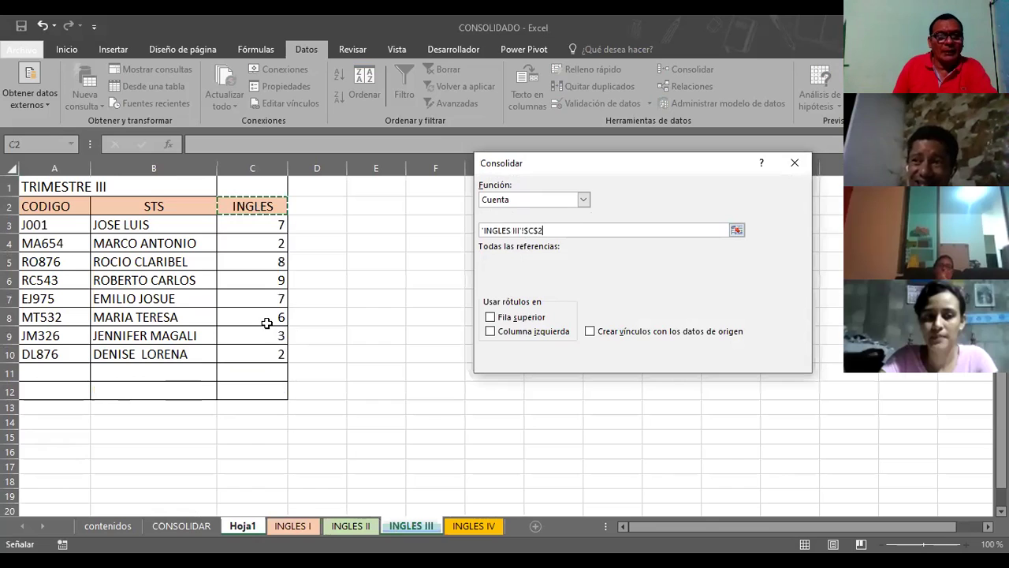
drag(252, 206, 252, 373)
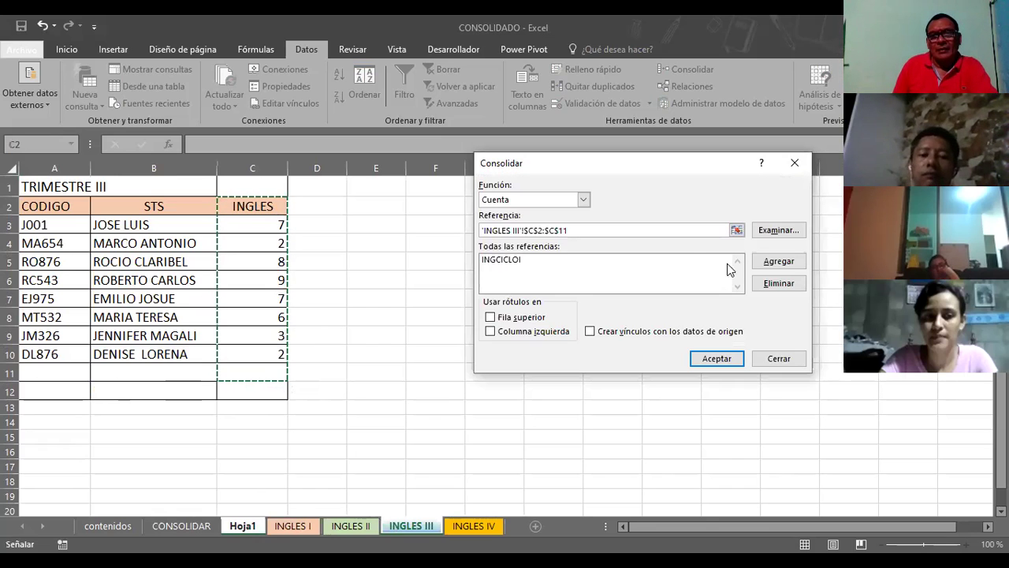
click(779, 261)
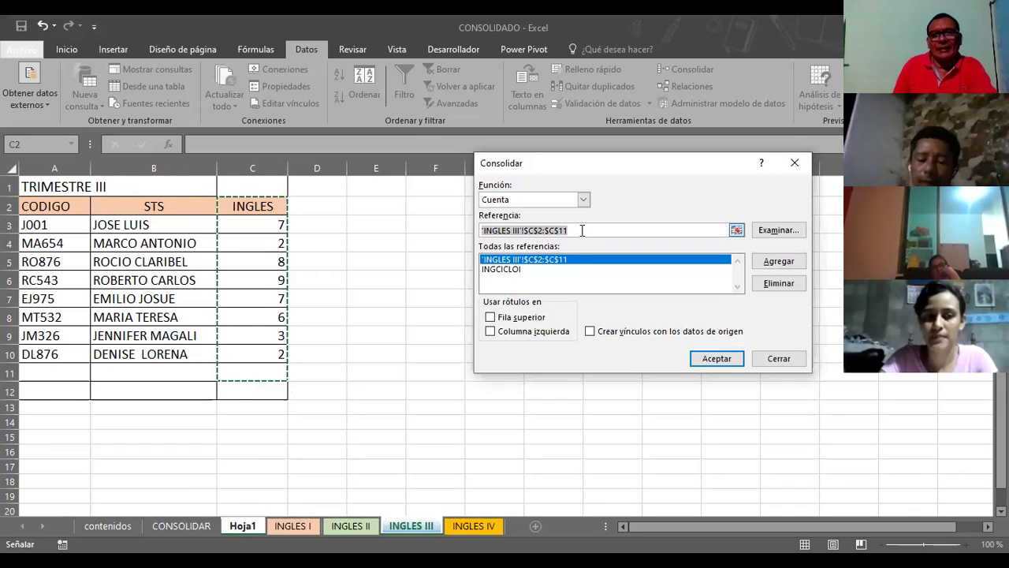
Step: Replace the reference text with the named range INGLESCICLOII and add it
click(582, 230)
key(BackSpace)
key(BackSpace)
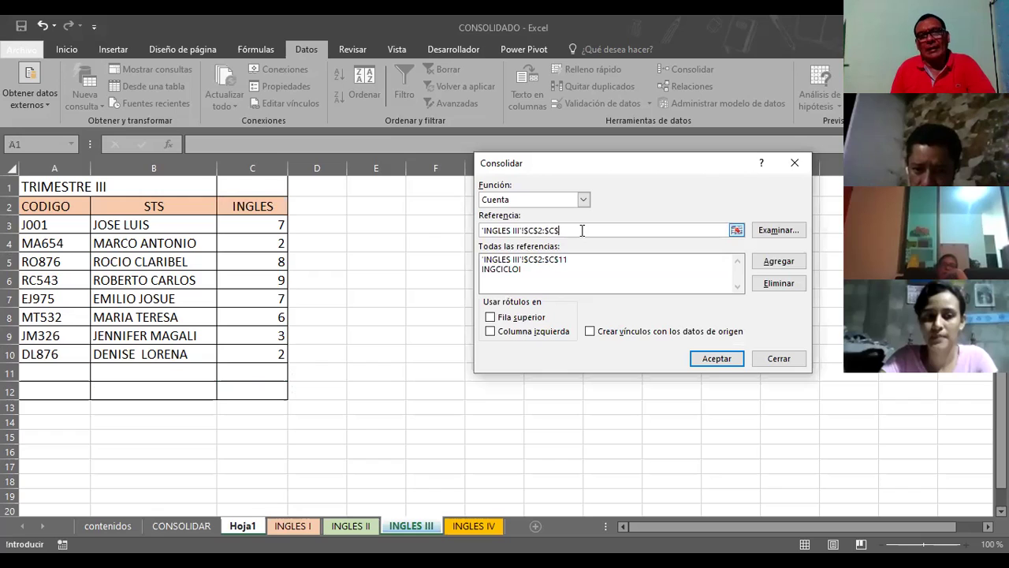
key(BackSpace)
key(BackSpace)
key(BackSpace)
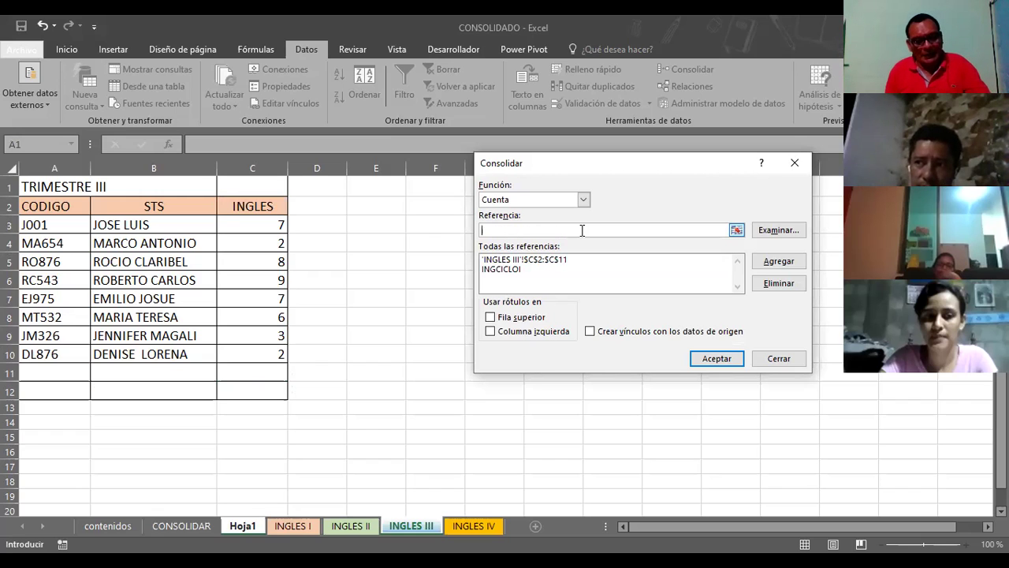
key(F3)
click(590, 243)
key(Return)
click(768, 262)
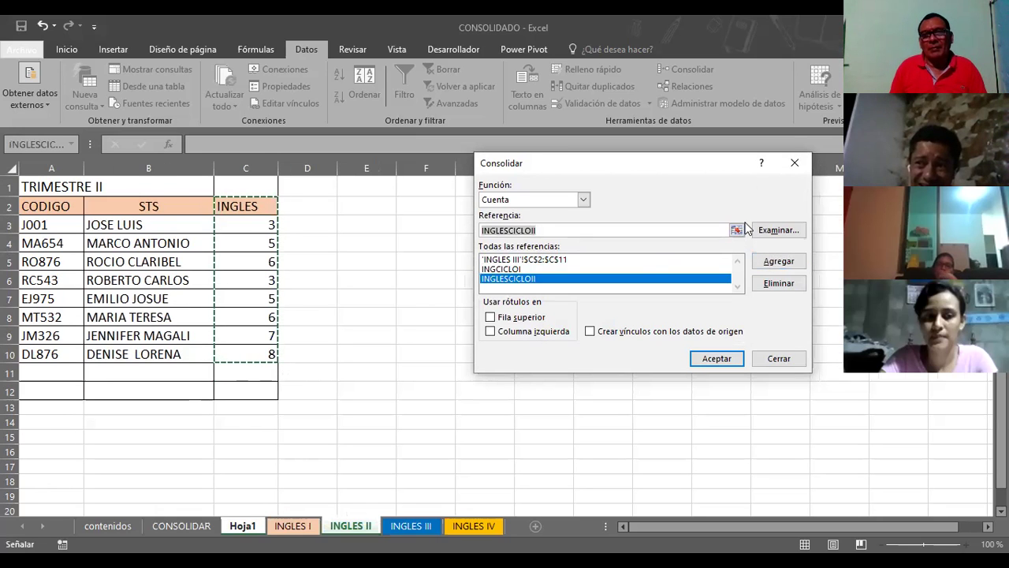
Step: Add the INGLES IV grade range and turn on Fila superior and Columna izquierda labels
click(738, 230)
click(738, 230)
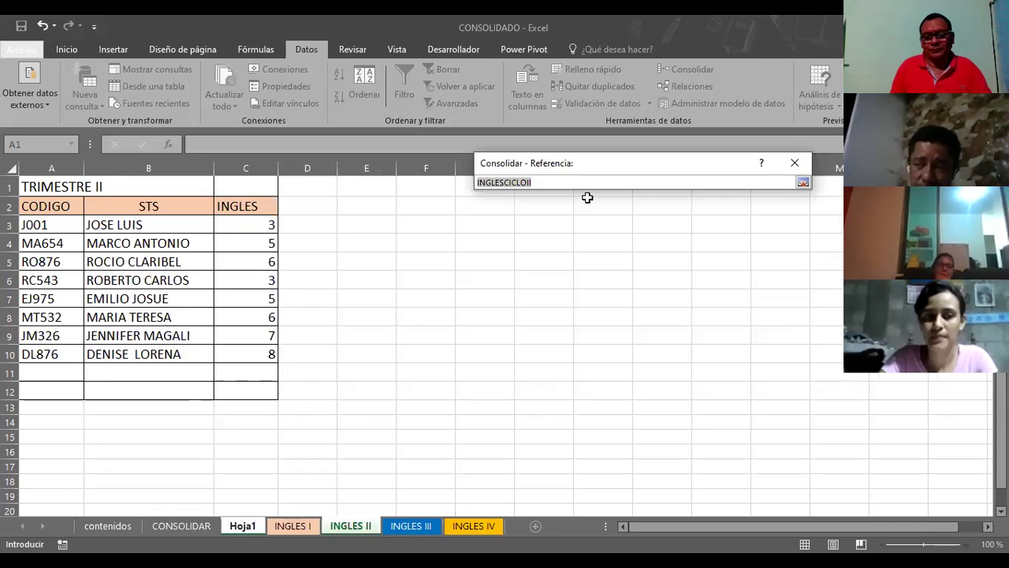
key(BackSpace)
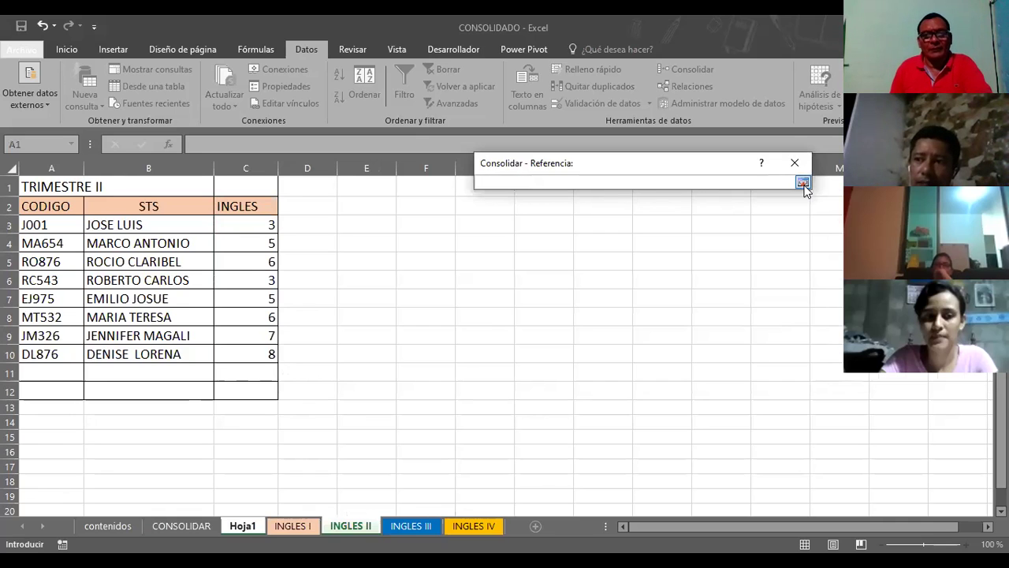
click(803, 184)
click(470, 526)
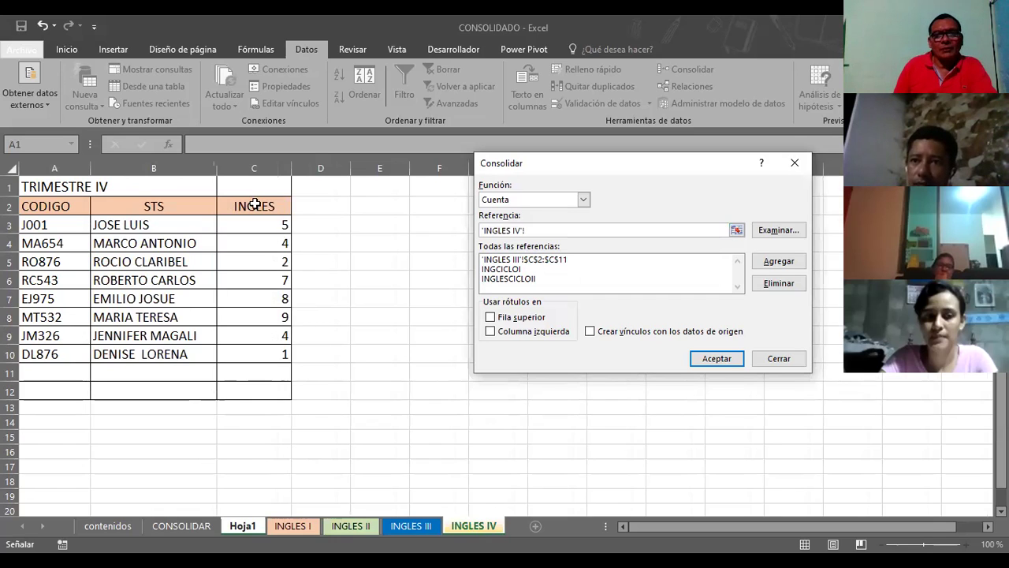
click(769, 265)
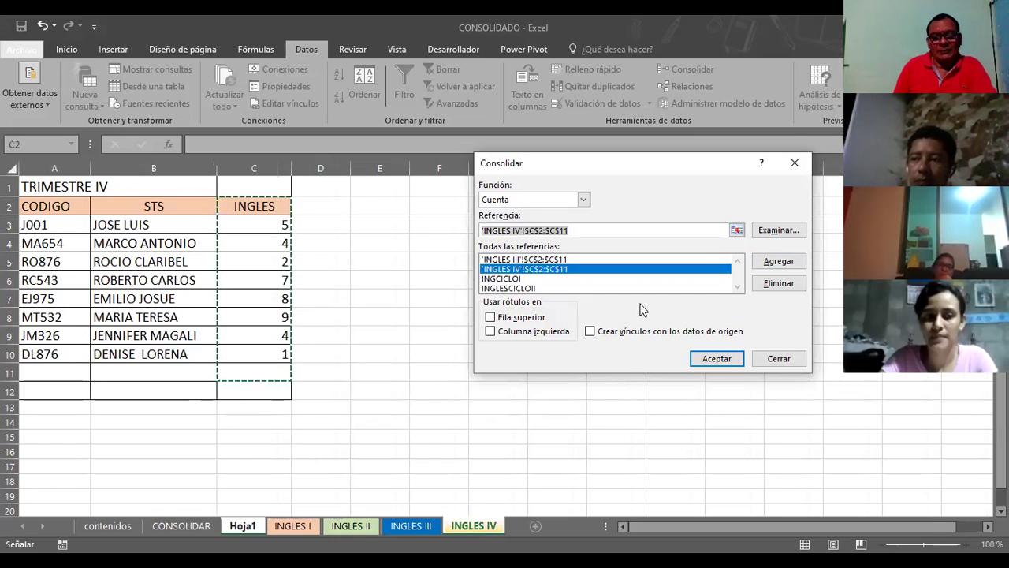
click(490, 317)
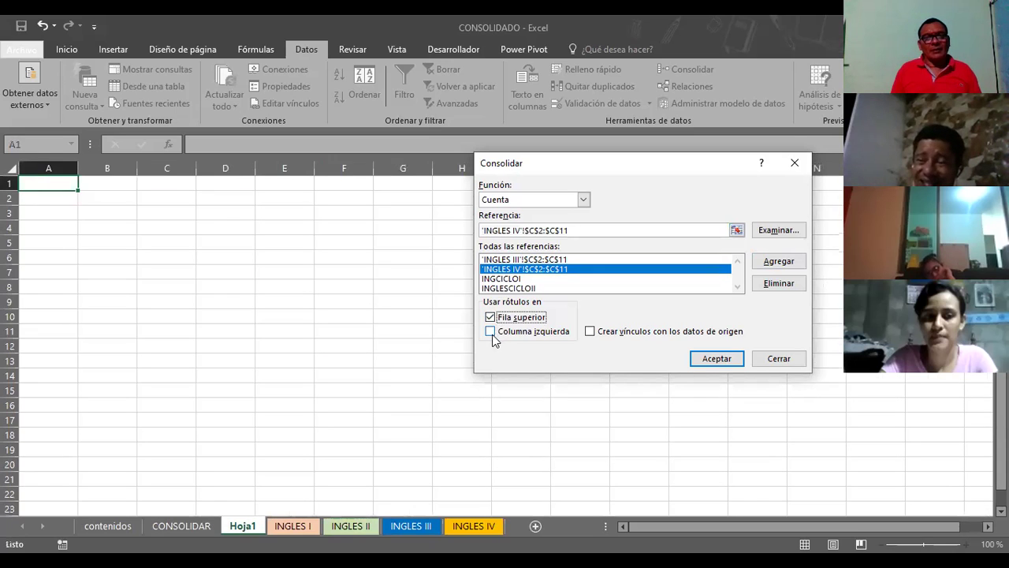
click(491, 331)
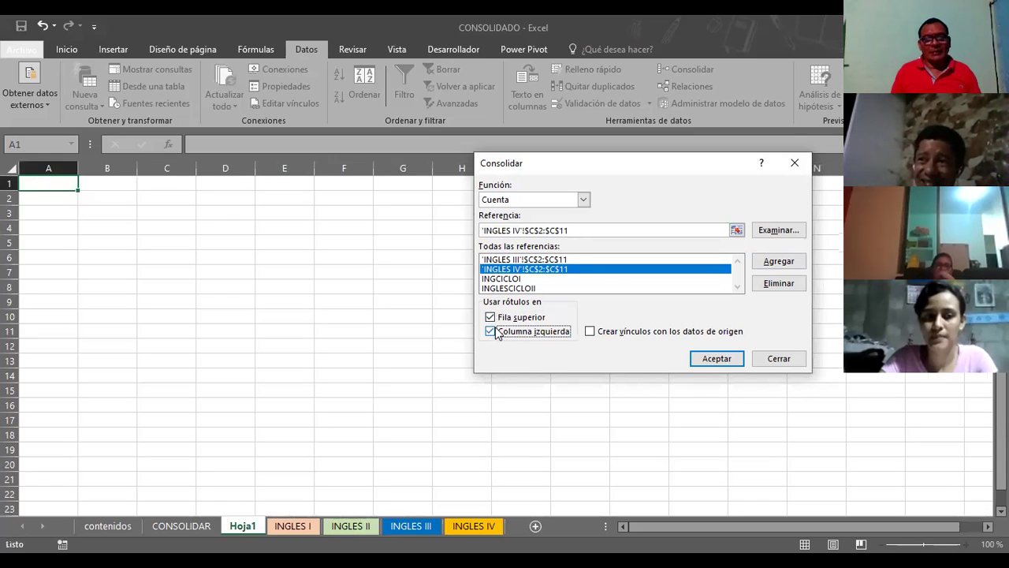
Step: Run the consolidation with Crear vínculos, then rerun it without Columna izquierda after the no-data warning
click(589, 335)
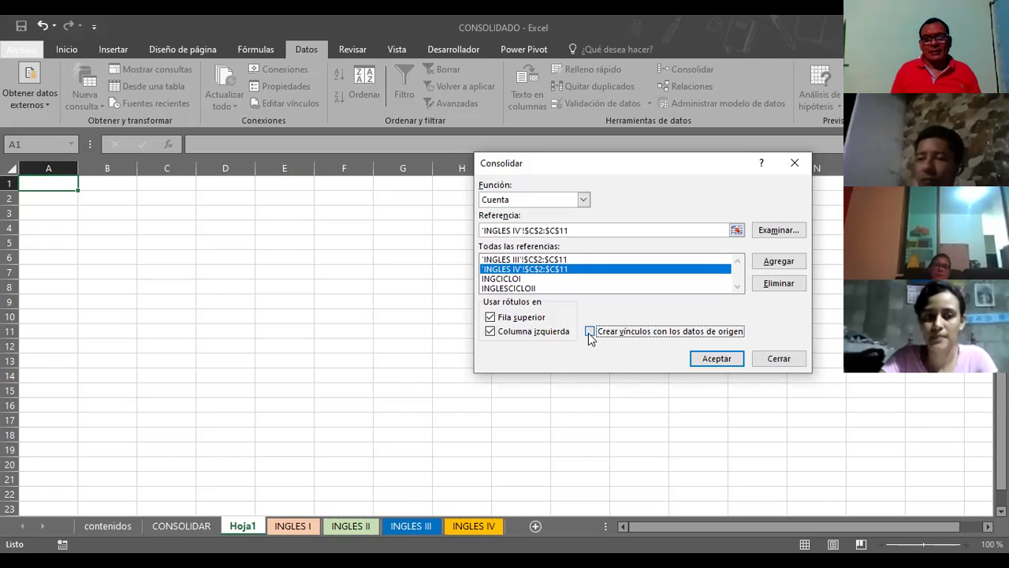
click(708, 363)
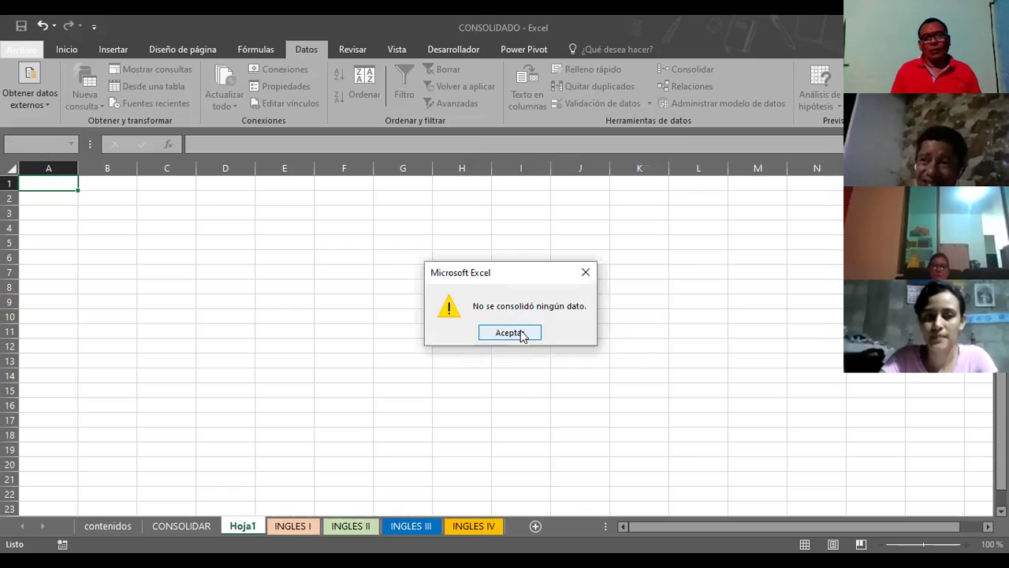
click(520, 333)
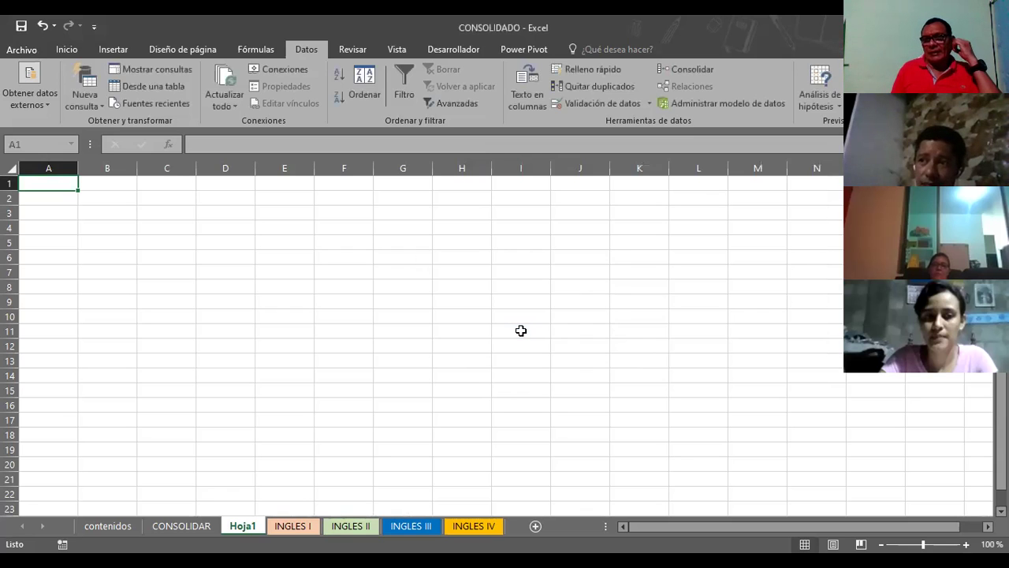
click(692, 69)
click(491, 332)
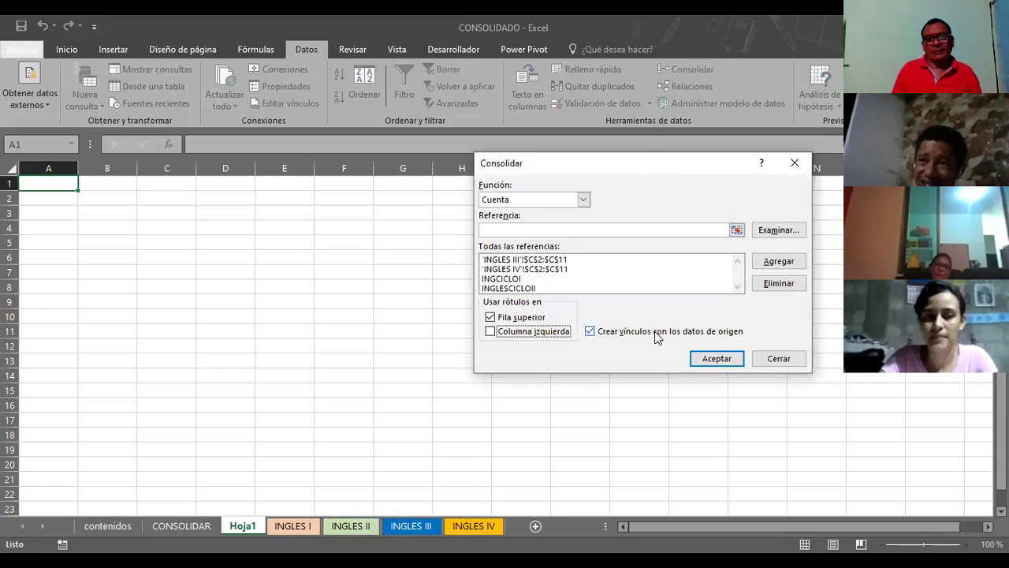
click(717, 357)
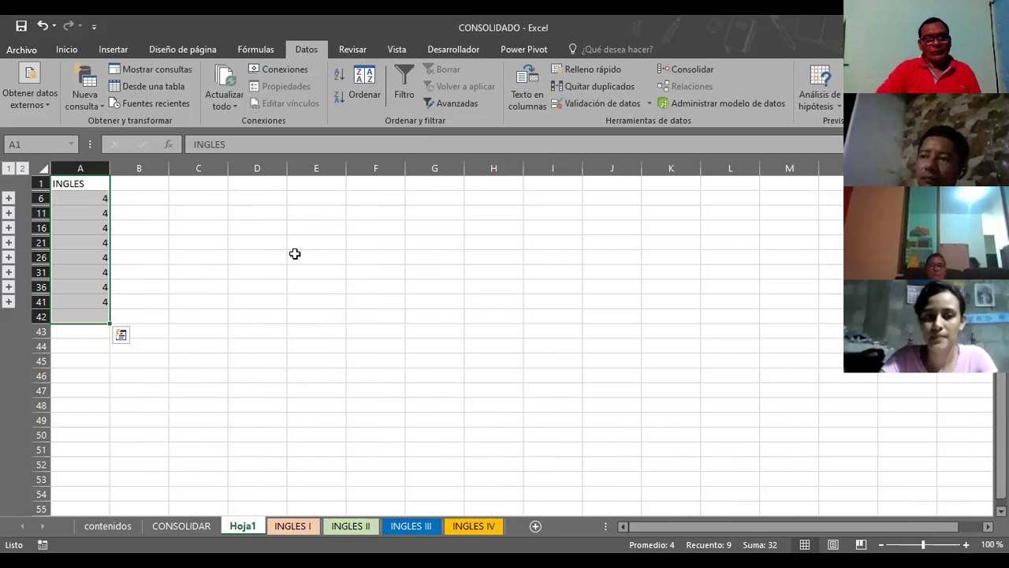
click(295, 253)
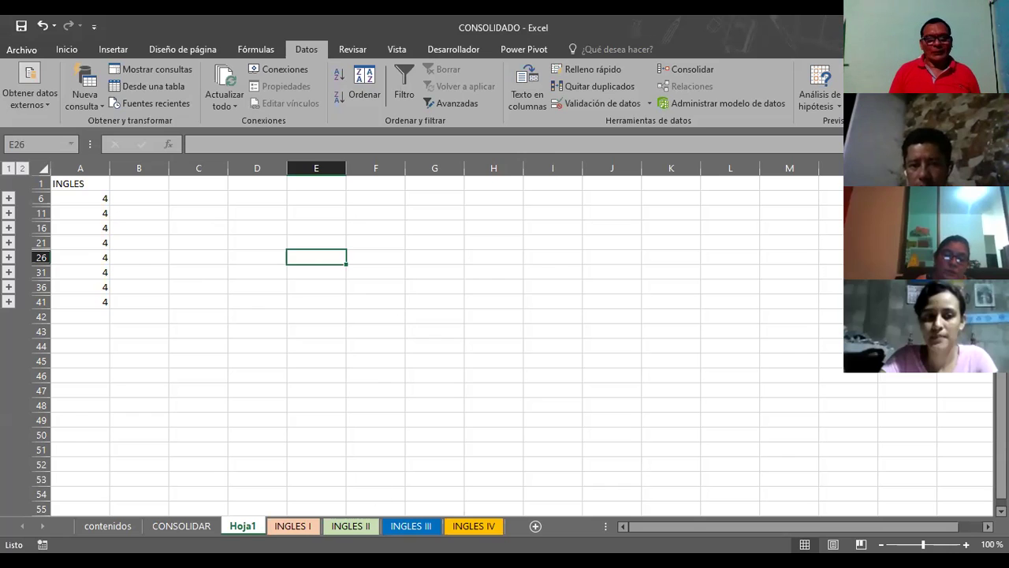
click(351, 526)
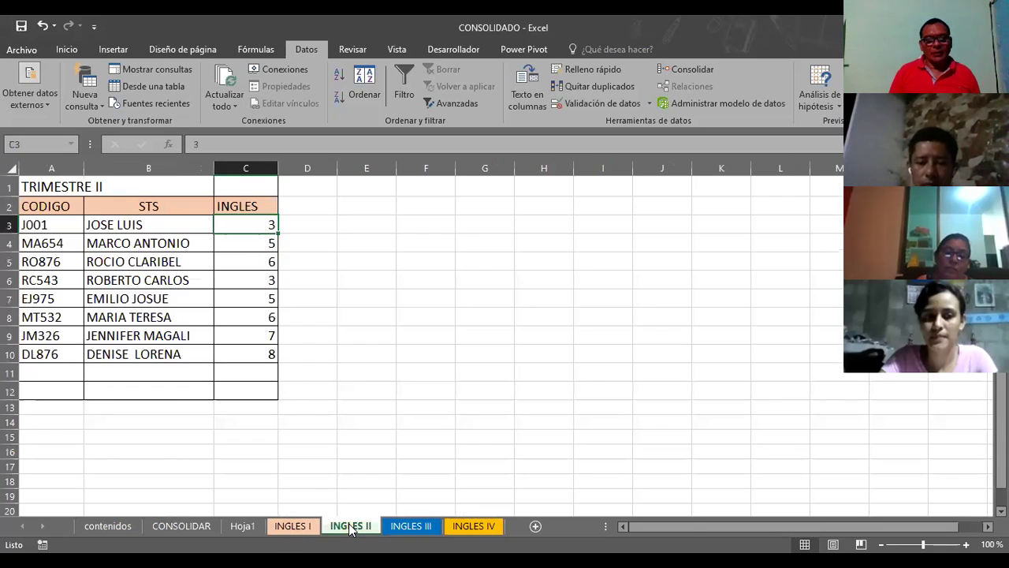
click(403, 527)
click(476, 526)
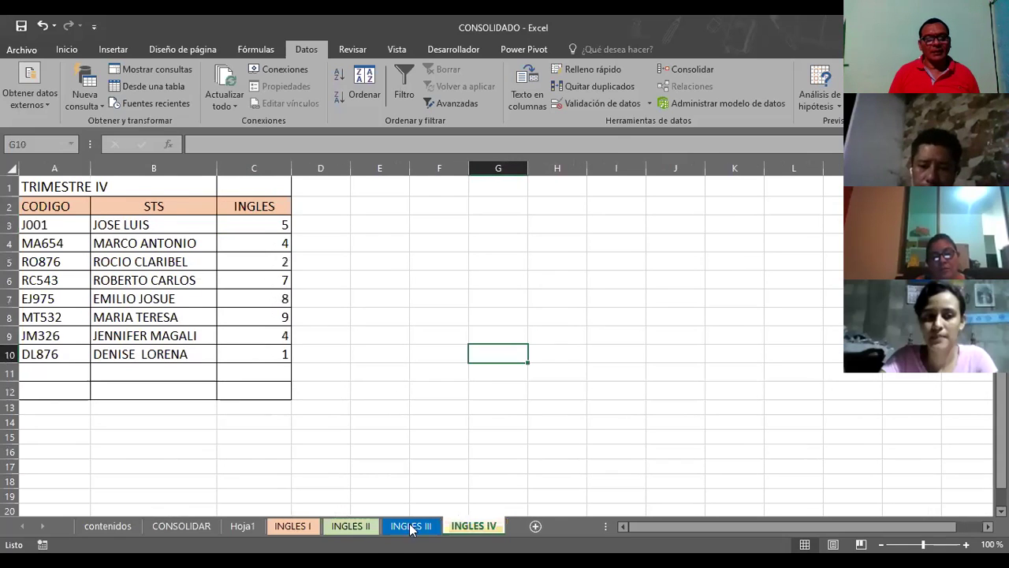
click(245, 526)
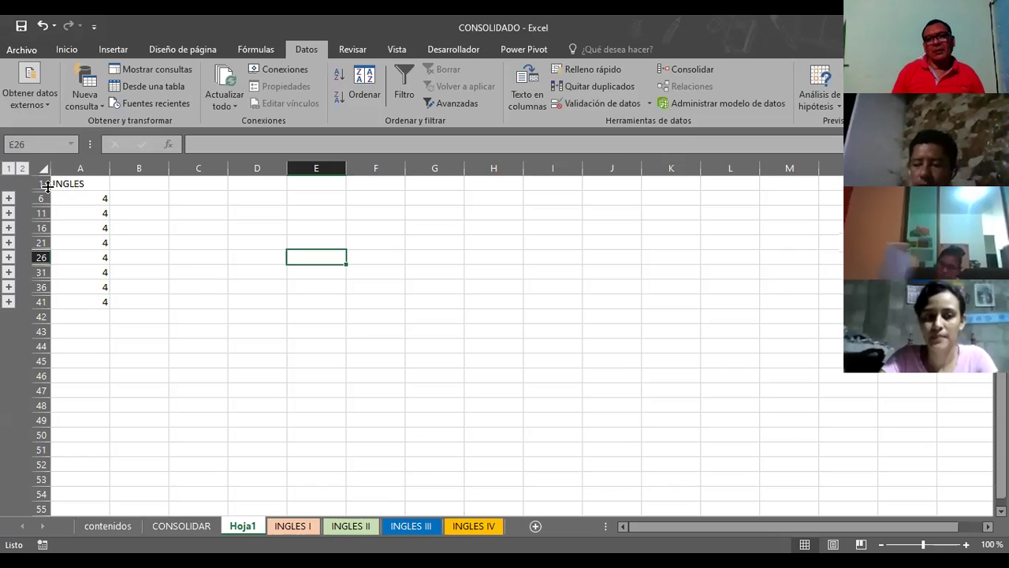
Step: Expand the outline groups at rows 6 and 11, then select rows 1 through 124
click(8, 201)
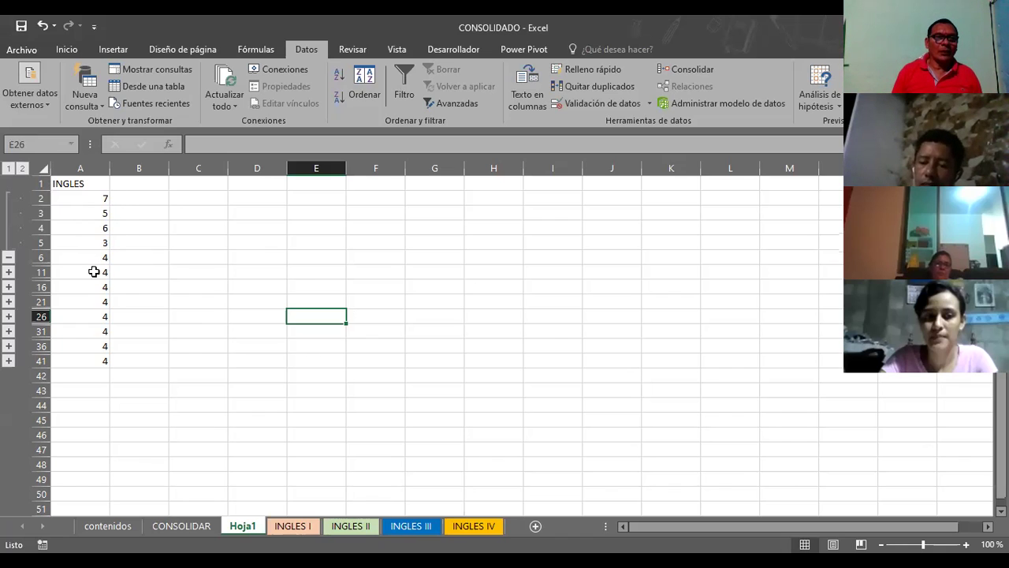
click(8, 272)
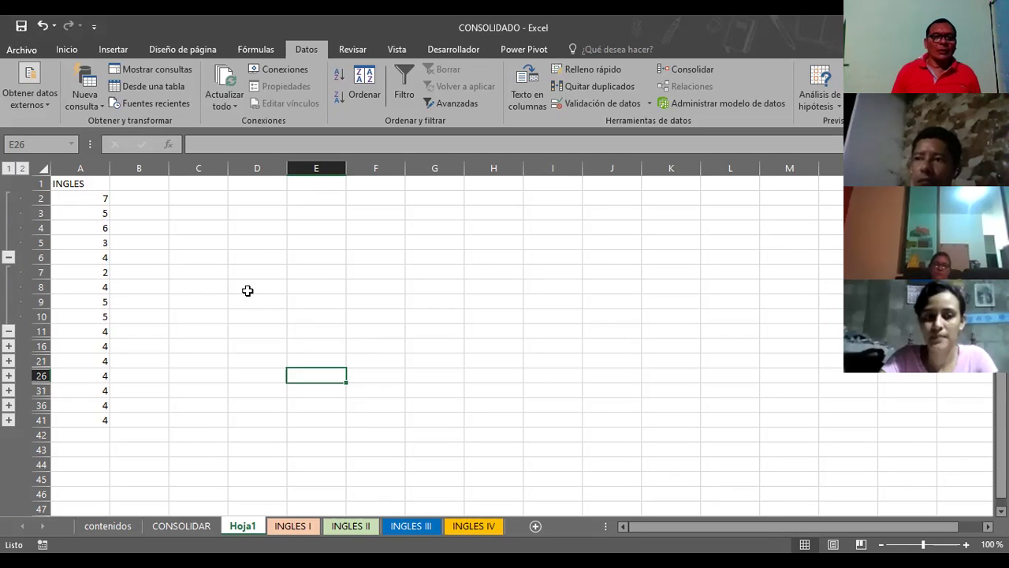
click(38, 184)
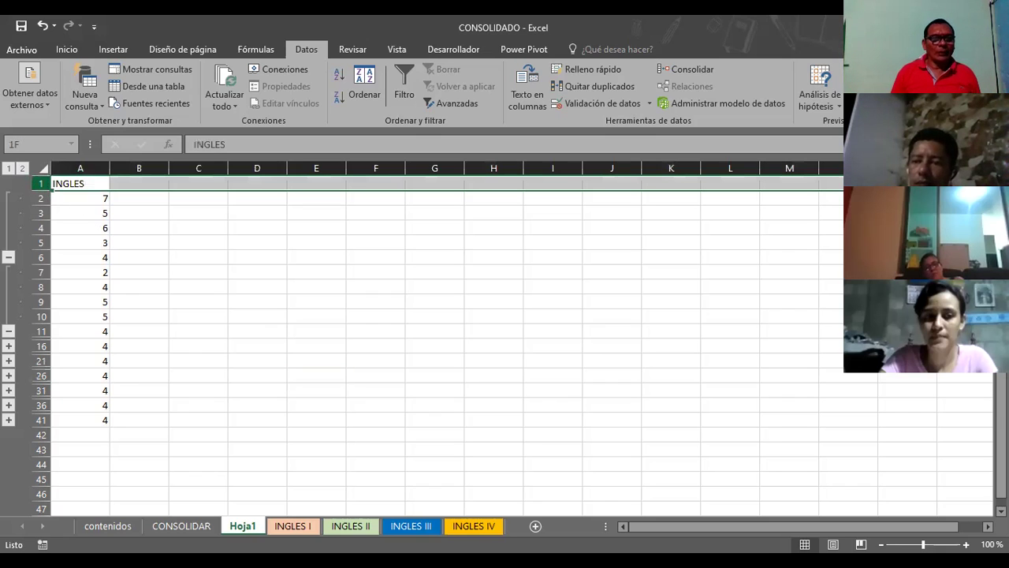
drag(9, 316, 35, 308)
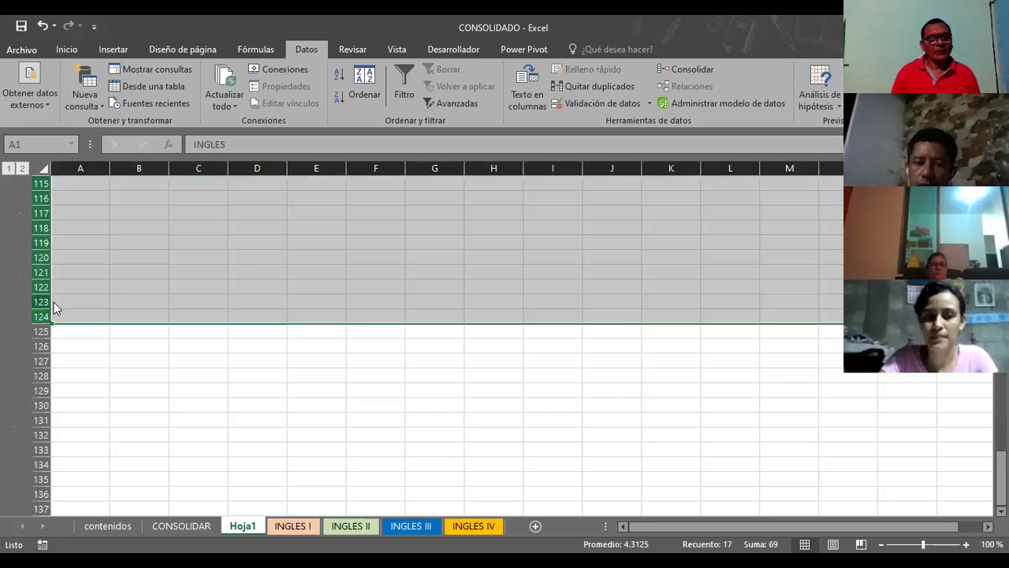
Step: Delete the selected rows 1–124, glance at the INGLES I sheet, and return to empty Hoja1
key(ctrl+minus)
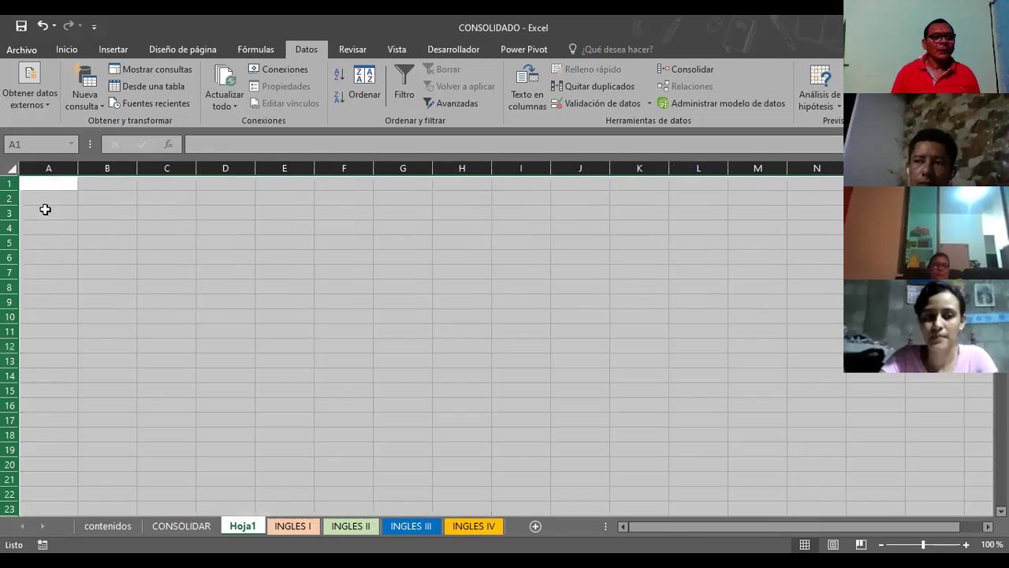
click(48, 187)
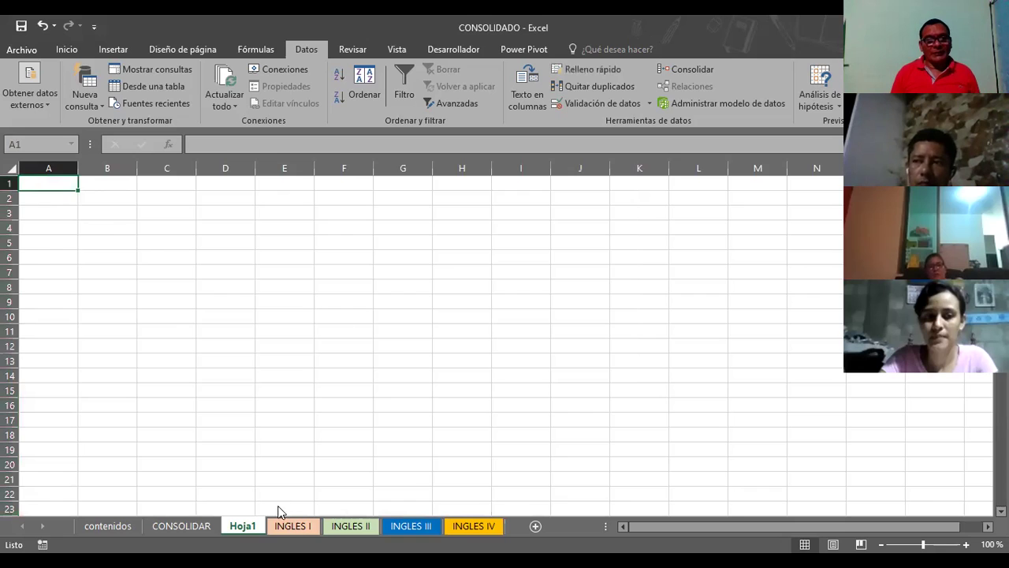
click(285, 525)
click(410, 260)
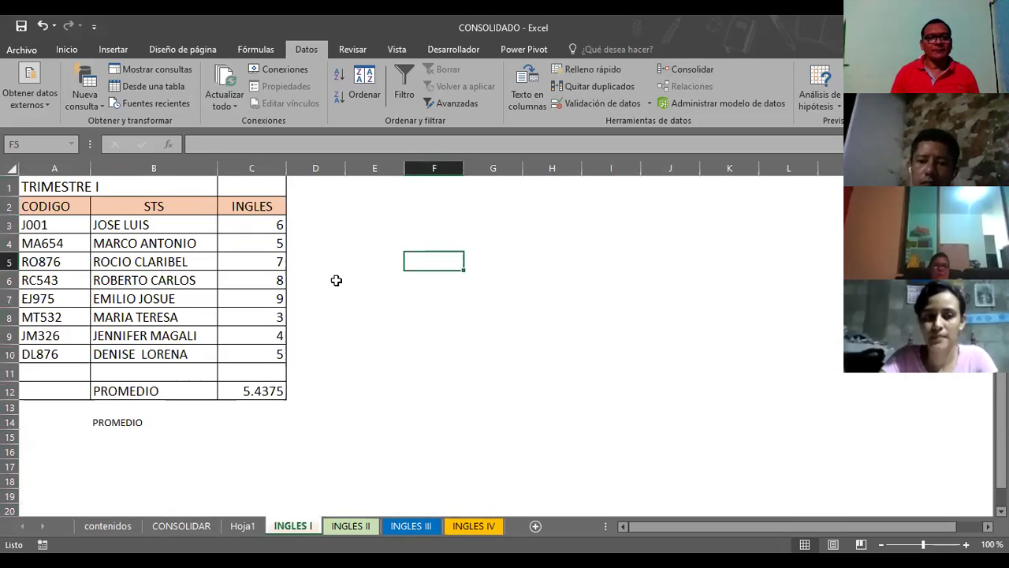
click(243, 526)
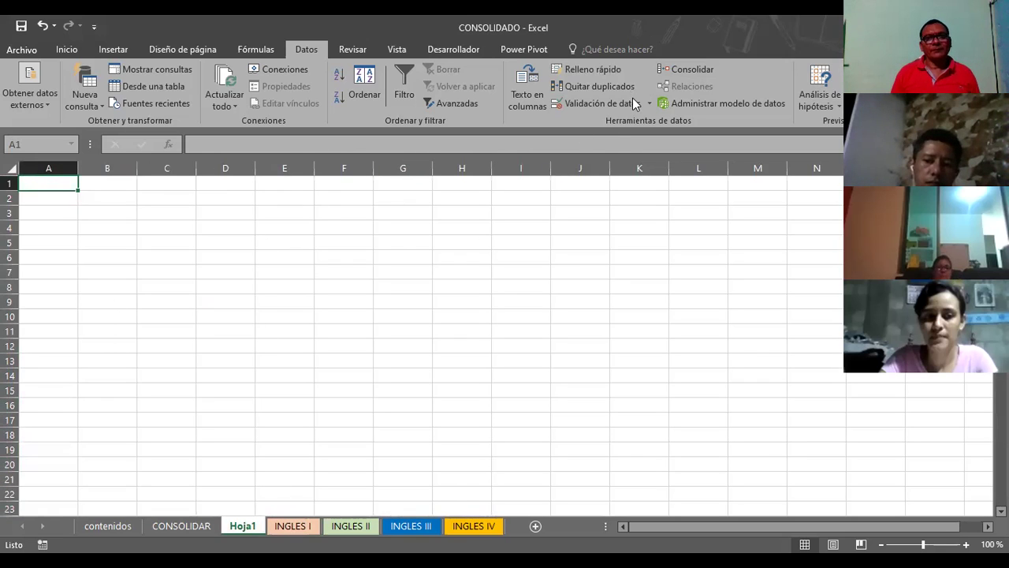
Step: In Consolidar, remove the INGLESCICLOII, INGCICLOI, INGLES IV and INGLES III references
click(682, 71)
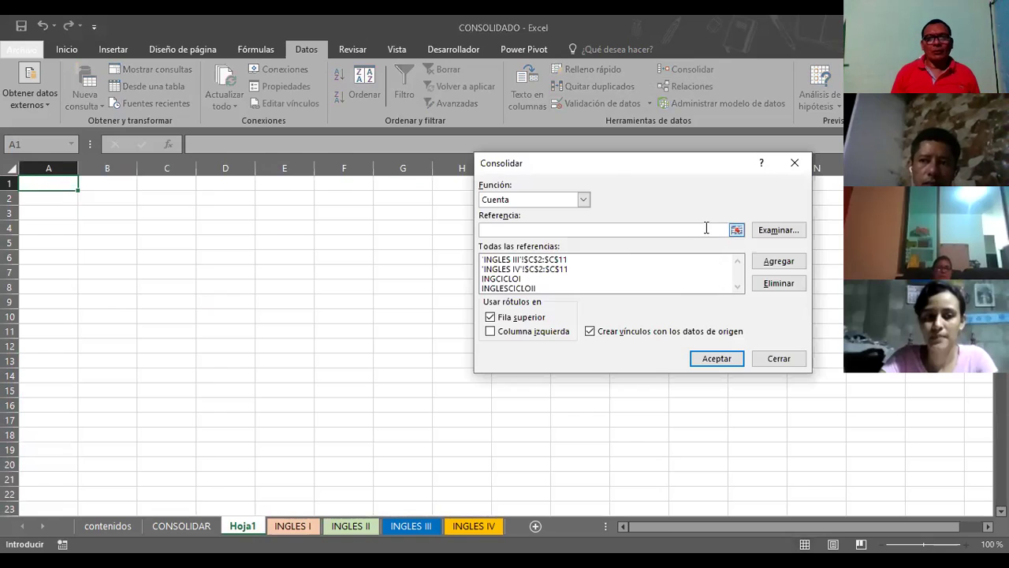
click(532, 288)
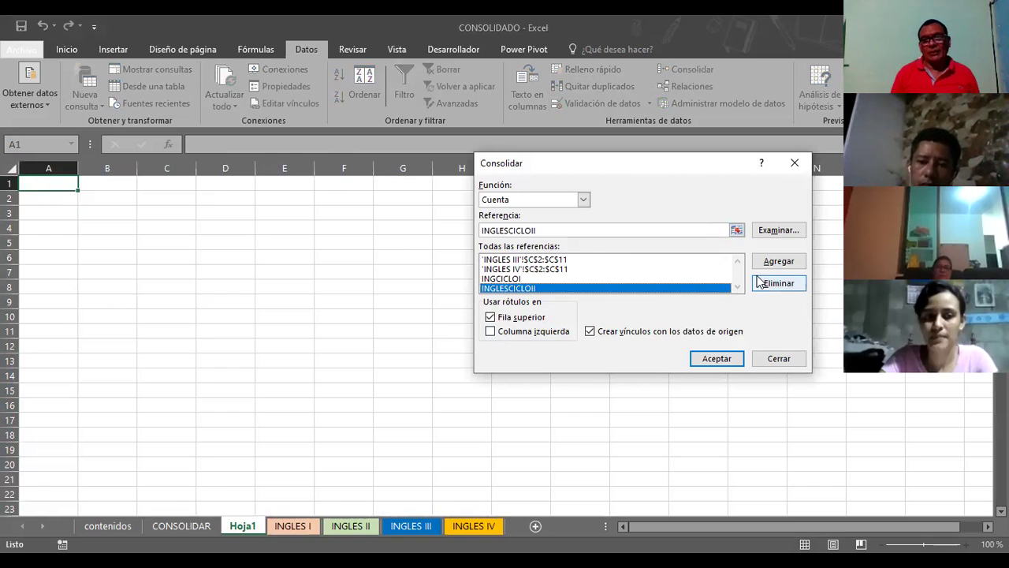
click(777, 283)
click(545, 279)
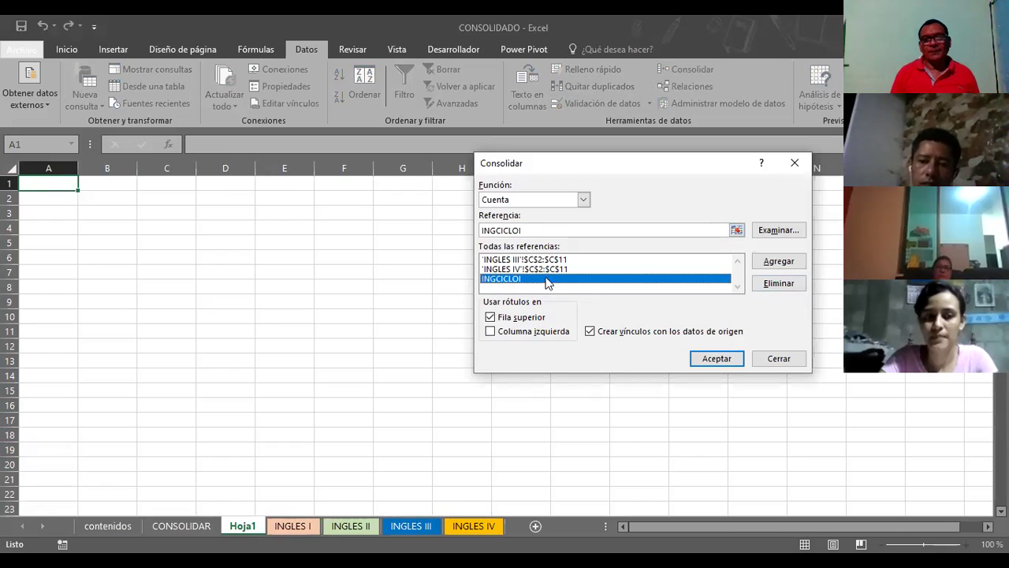
click(766, 286)
click(563, 272)
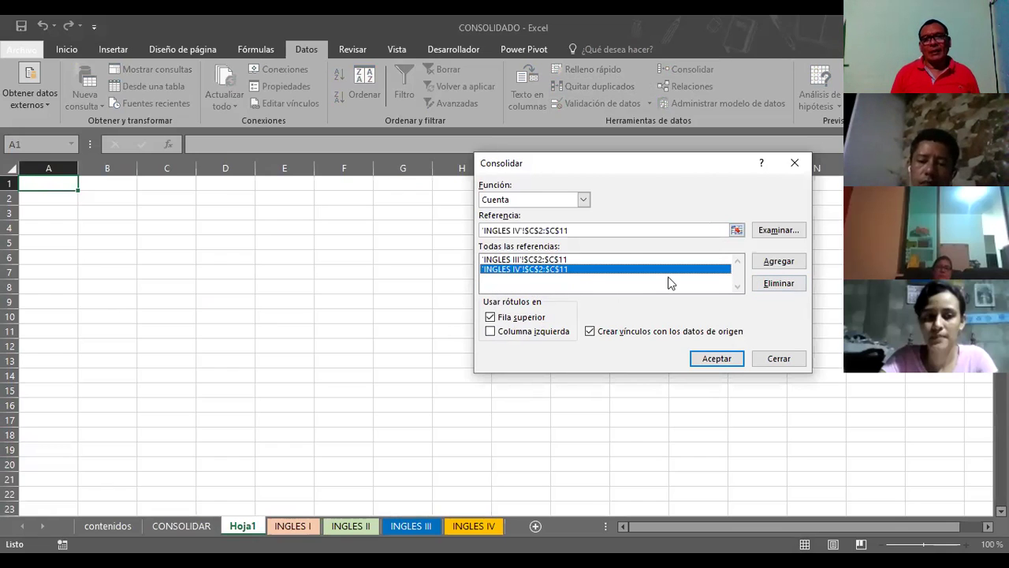
click(766, 285)
click(586, 260)
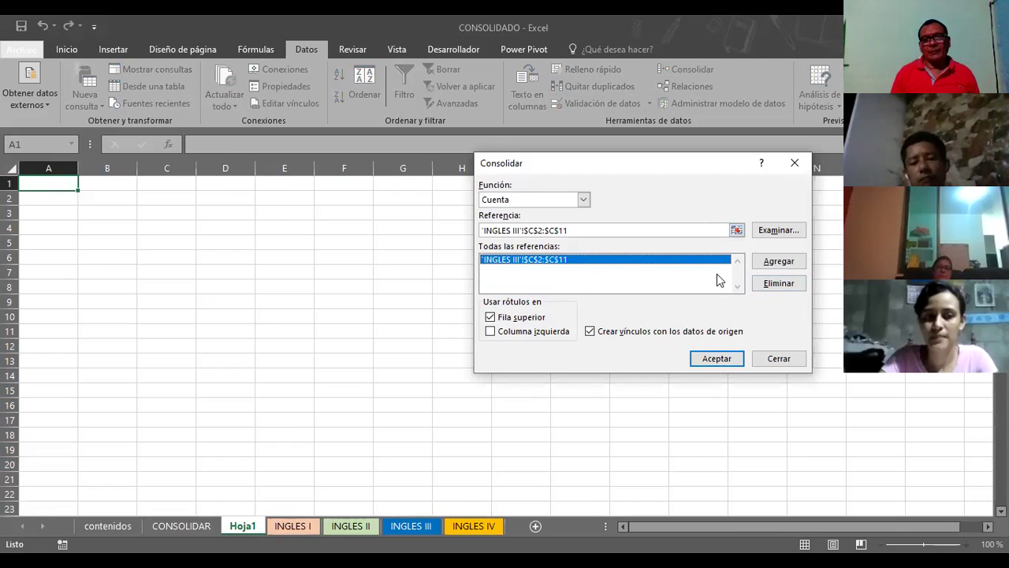
click(779, 284)
Step: Add the INGLES I and INGLES II grade tables (A2:C10) as consolidation references
click(737, 229)
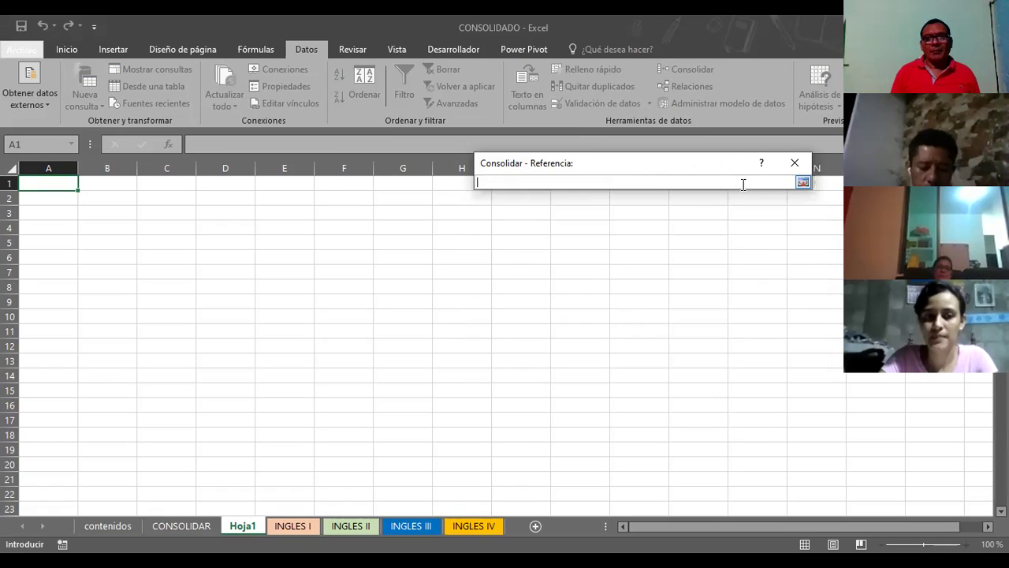
click(803, 182)
click(288, 527)
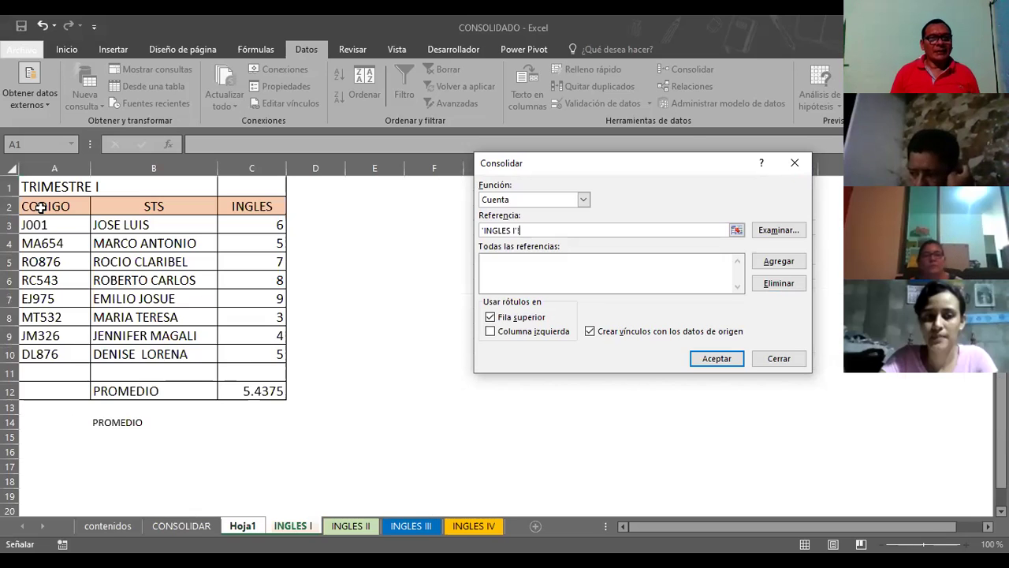
drag(40, 207, 251, 351)
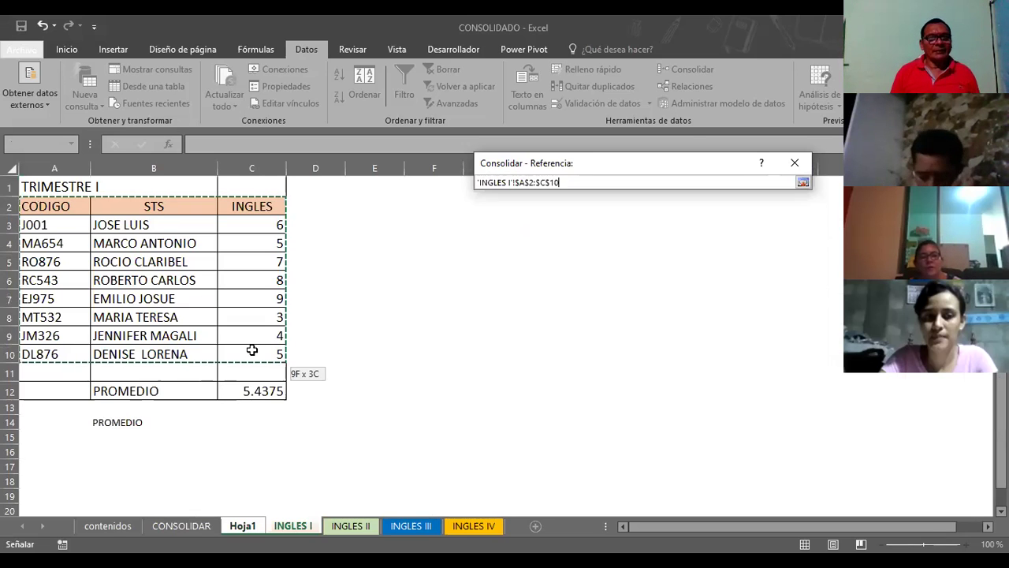
click(769, 264)
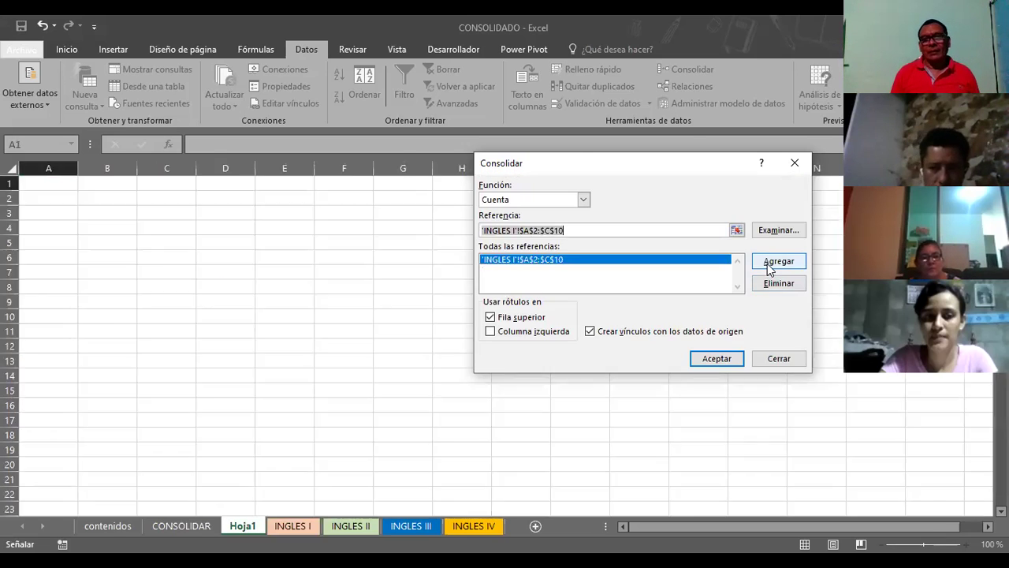
click(739, 230)
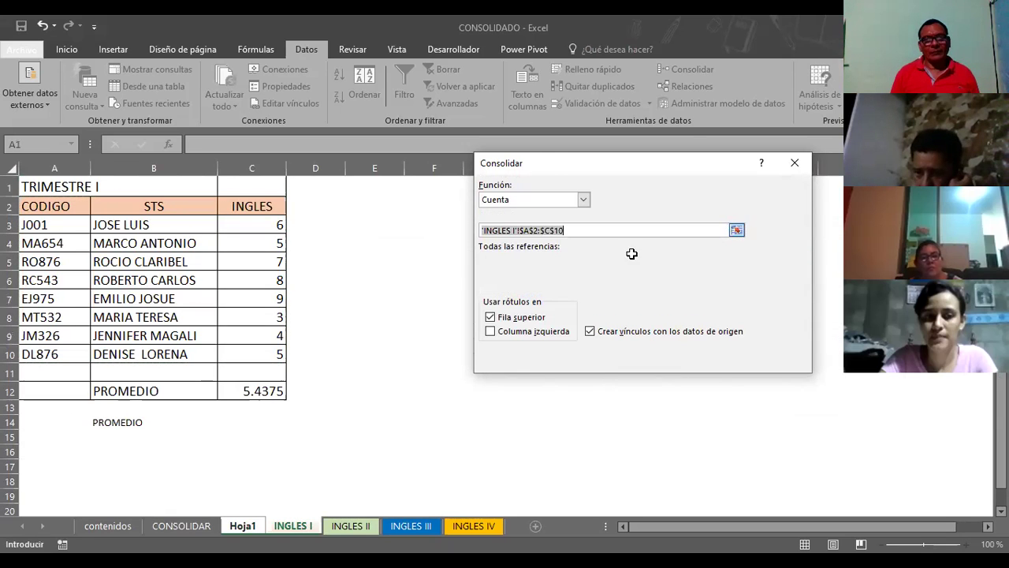
click(438, 170)
key(Delete)
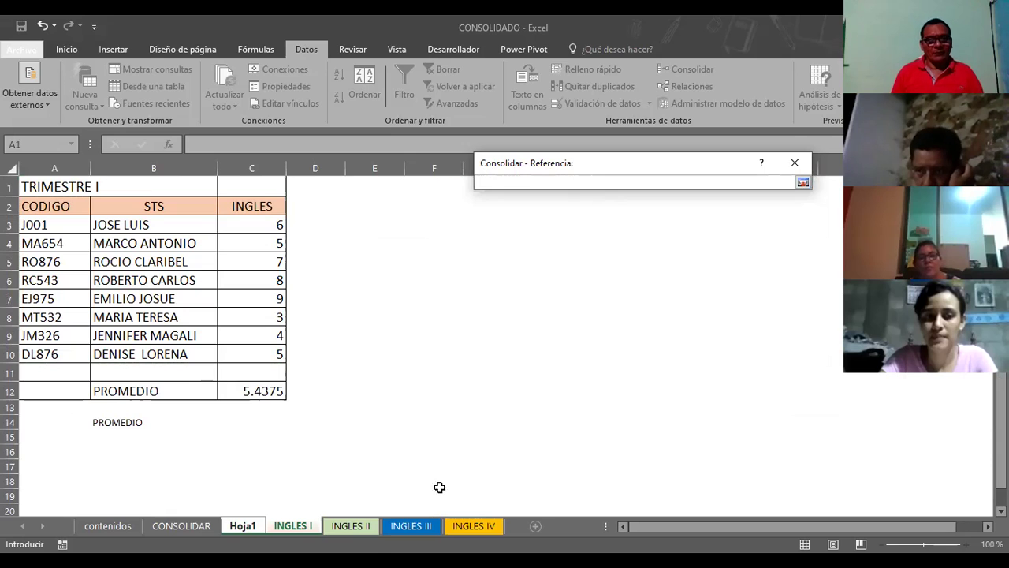
click(363, 529)
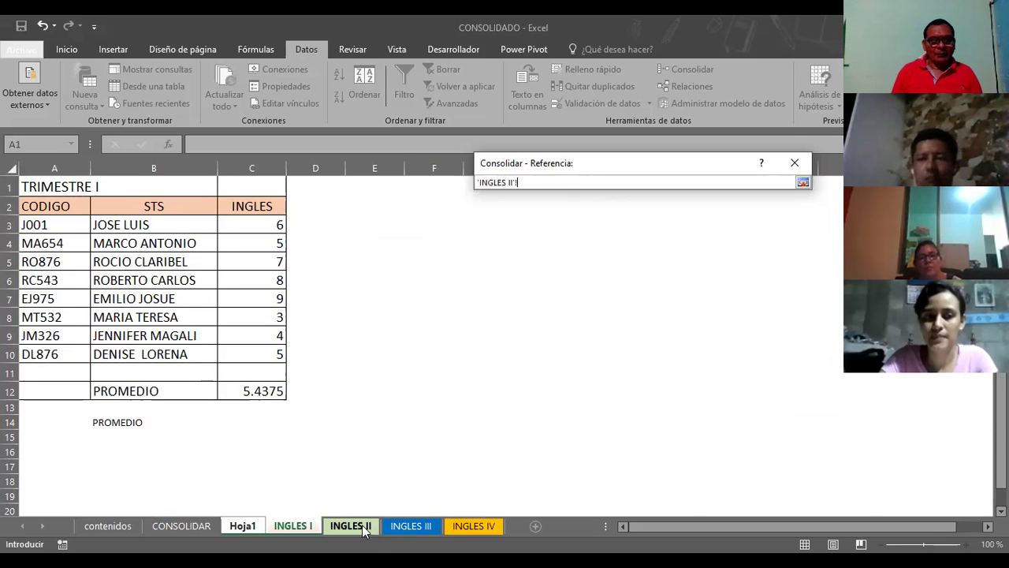
click(50, 205)
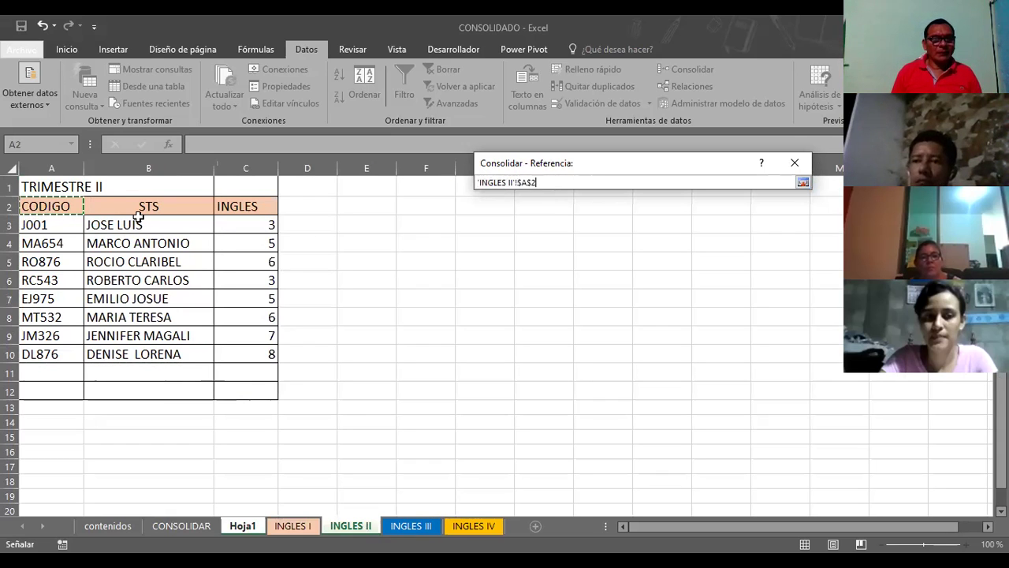
key(ctrl+shift+Down)
key(ctrl+shift+Right)
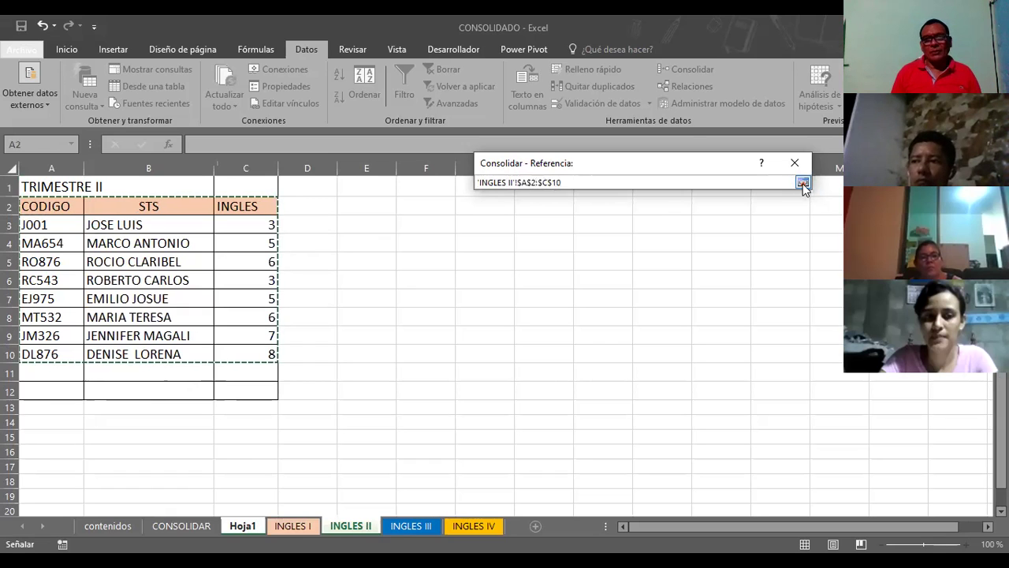
click(803, 182)
click(776, 263)
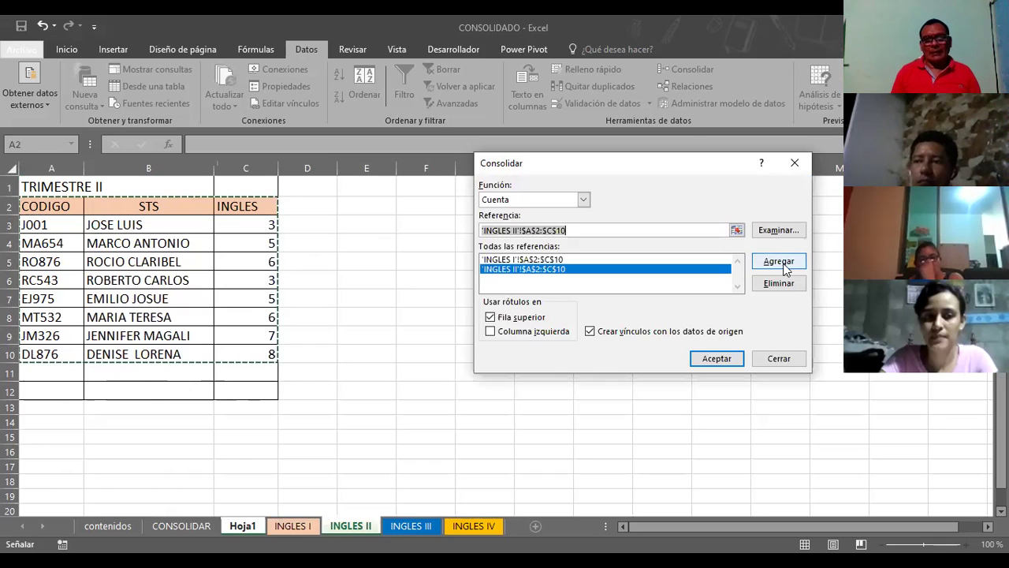
Step: Add the INGLES III and INGLES IV A2:C10 ranges, then run the consolidation
click(734, 232)
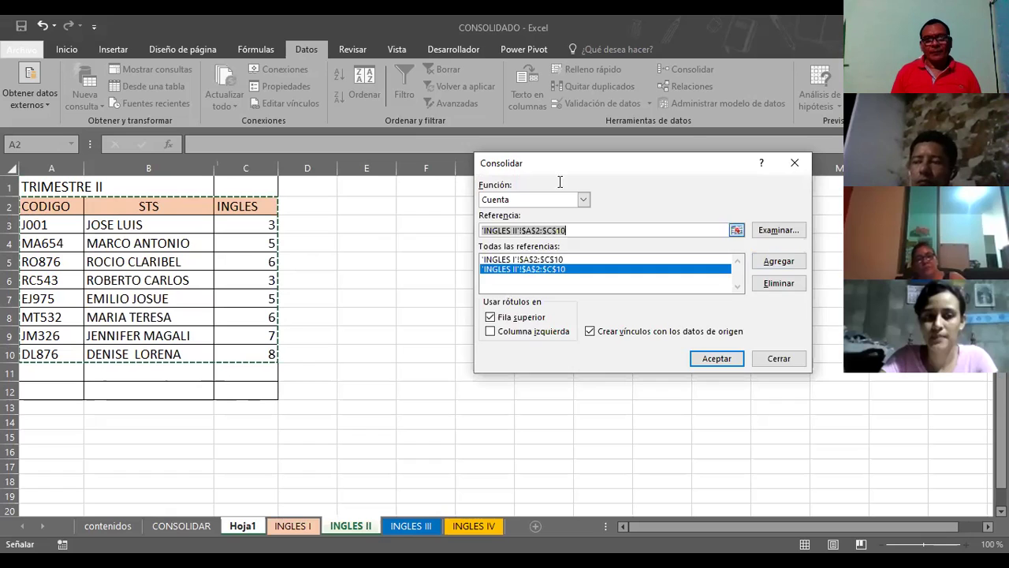
key(BackSpace)
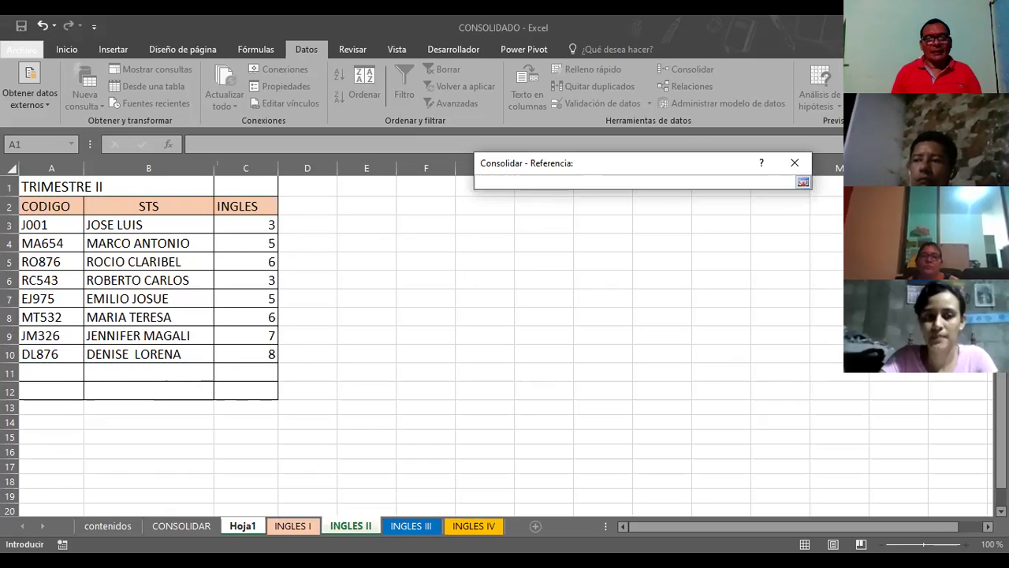
click(409, 526)
click(55, 207)
mouse_move(272, 325)
mouse_down()
mouse_move(272, 354)
mouse_move(271, 326)
mouse_up()
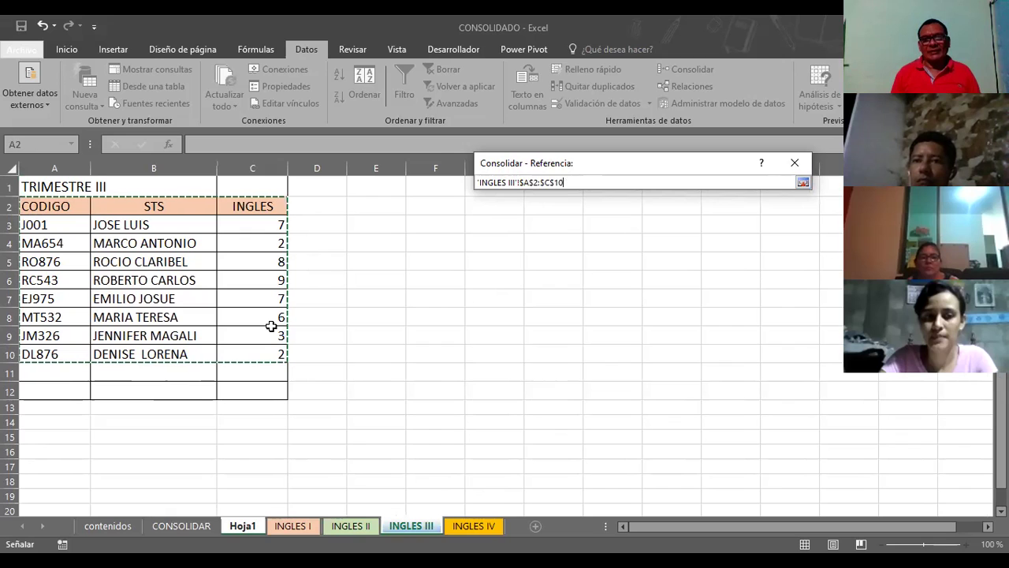
click(803, 182)
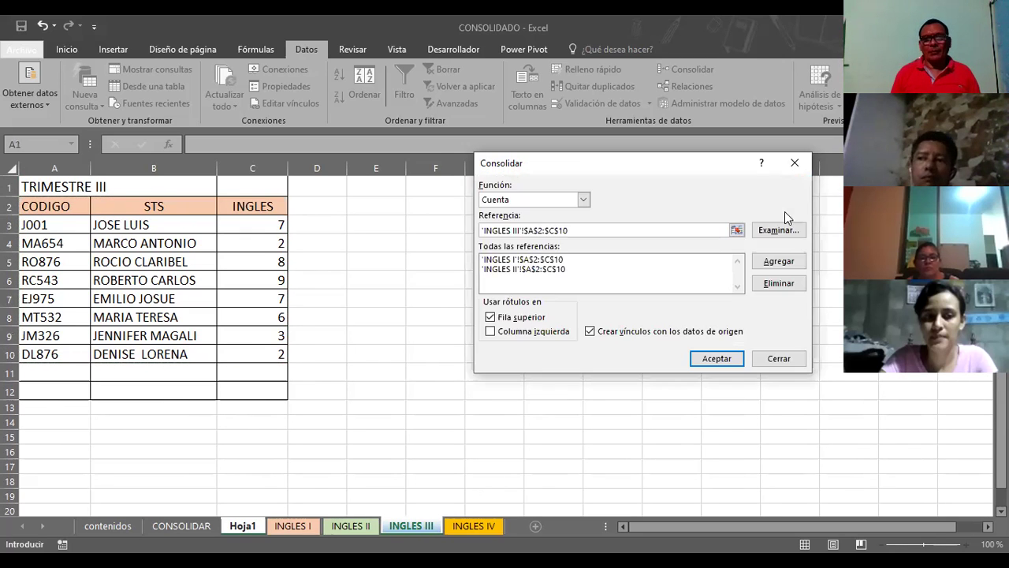
click(777, 261)
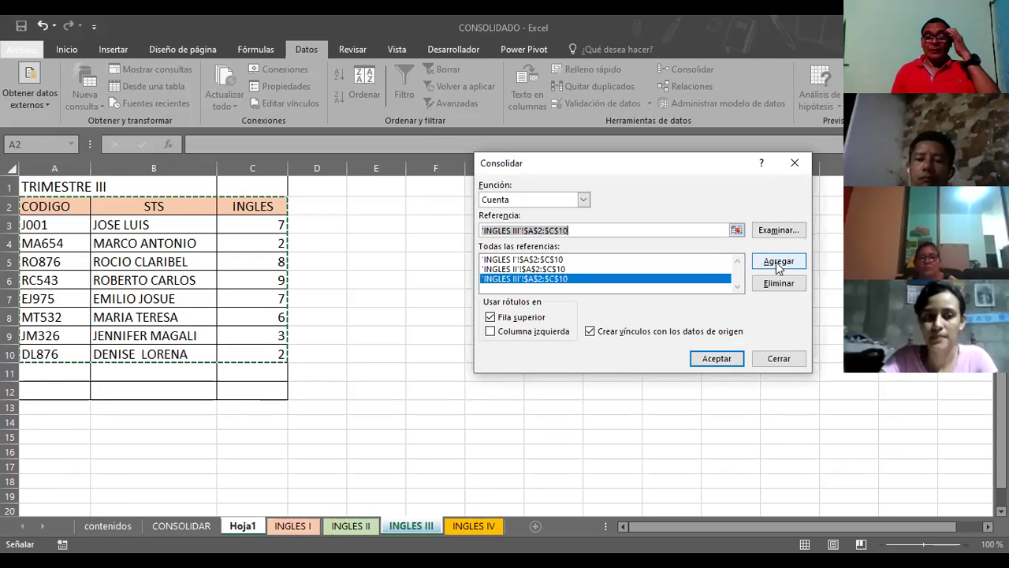
click(737, 230)
click(479, 526)
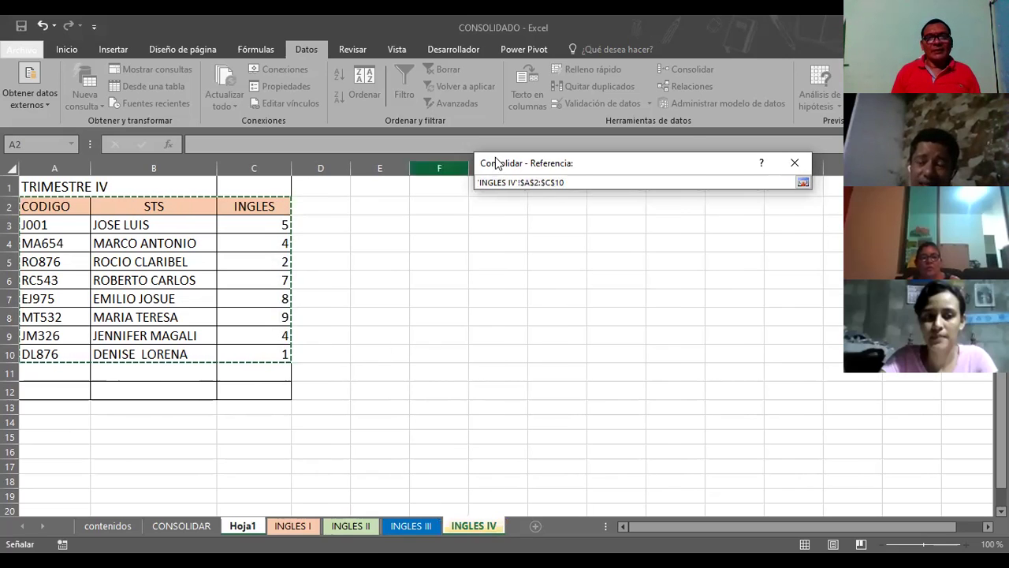
click(803, 183)
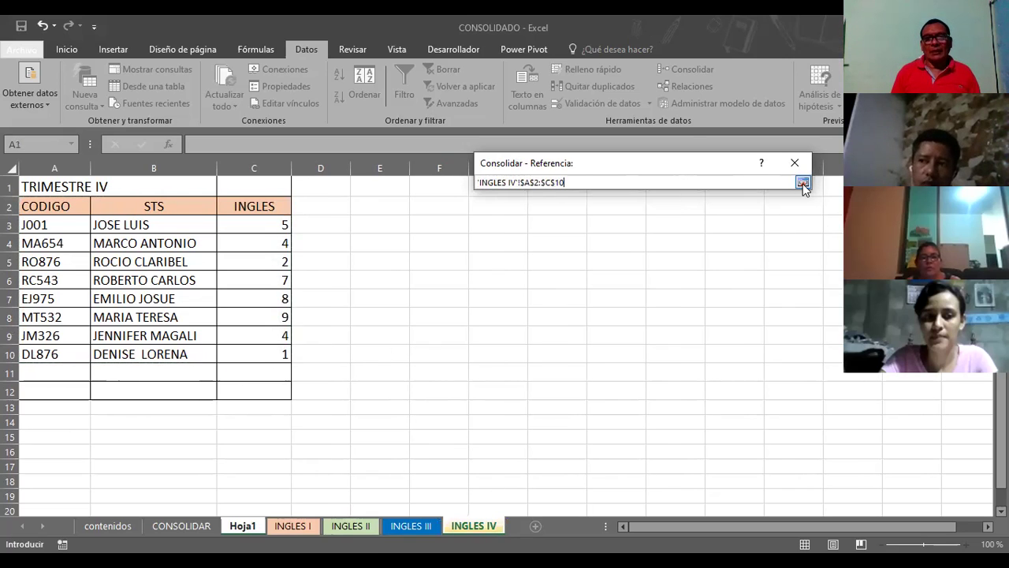
click(803, 183)
click(769, 265)
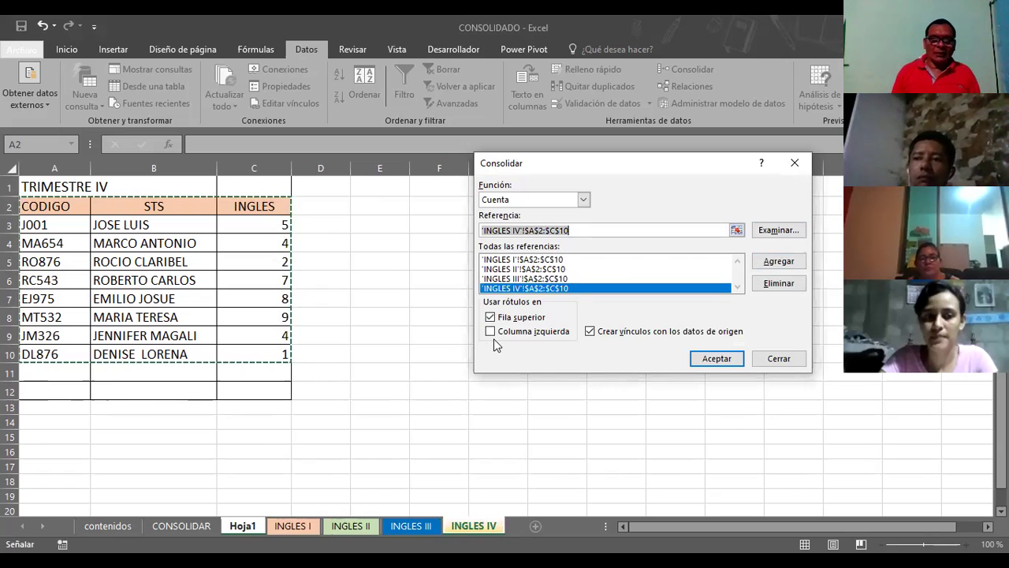
click(704, 357)
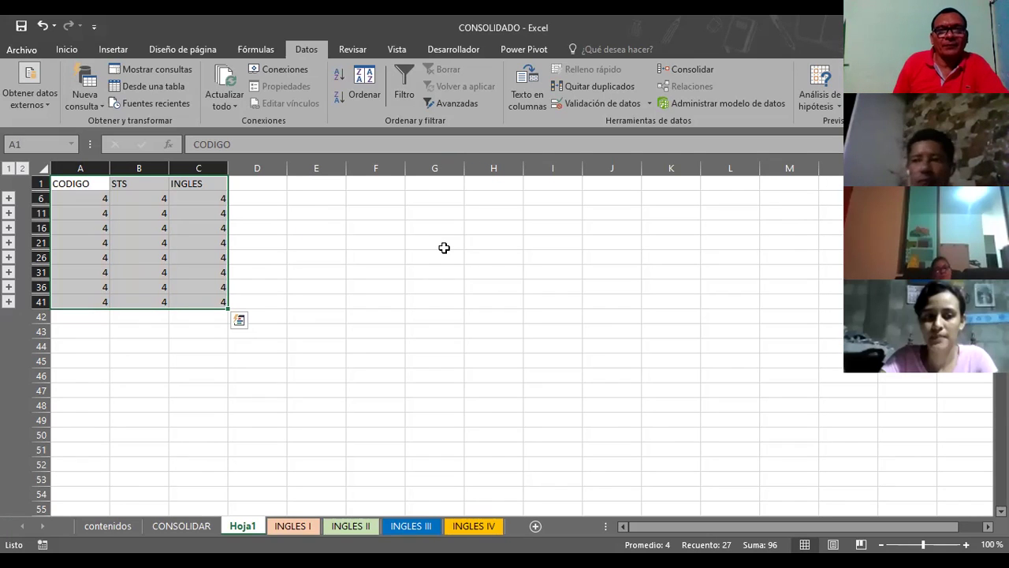
Step: Reopen the Consolidar dialog over Hoja1 and expand its Función dropdown
key(Escape)
click(708, 68)
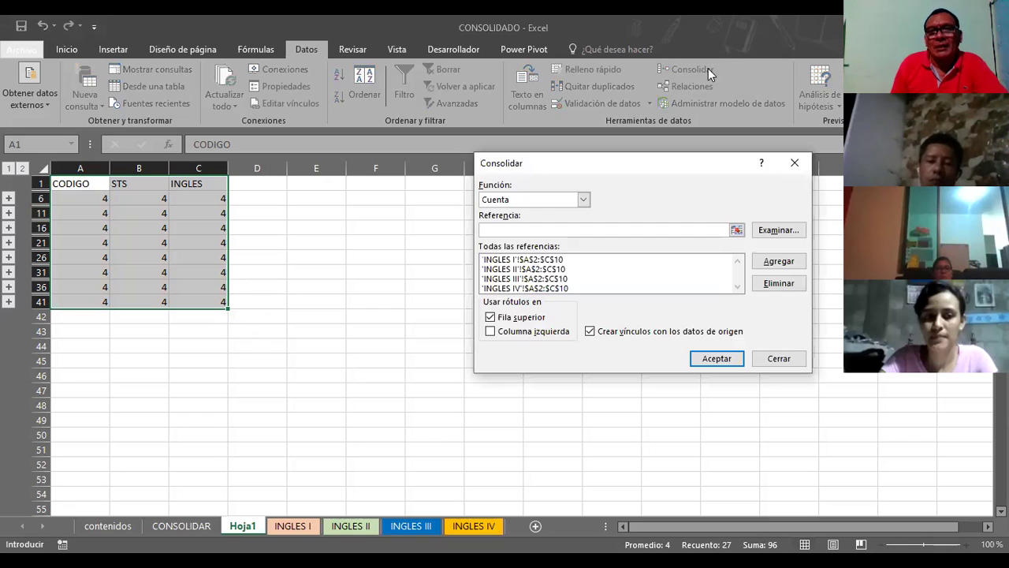
click(584, 201)
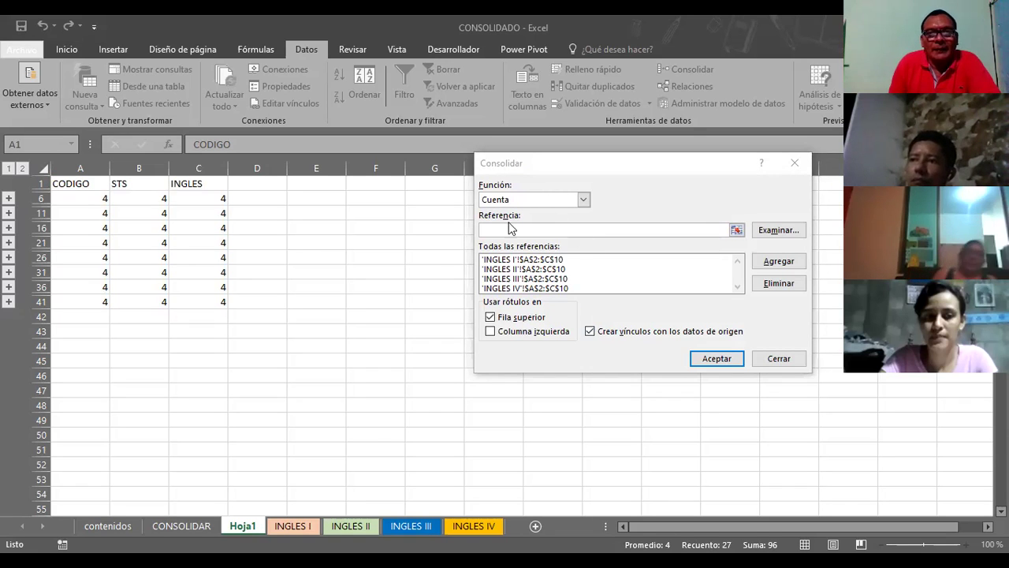
Step: Set the Función to Promedio and rerun the linked consolidation
click(583, 200)
click(508, 232)
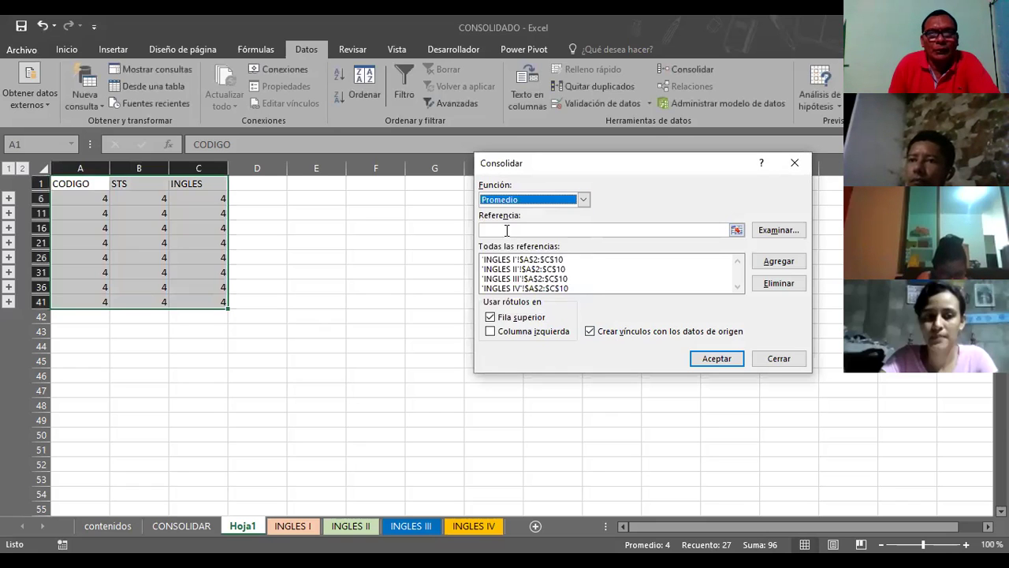
click(704, 361)
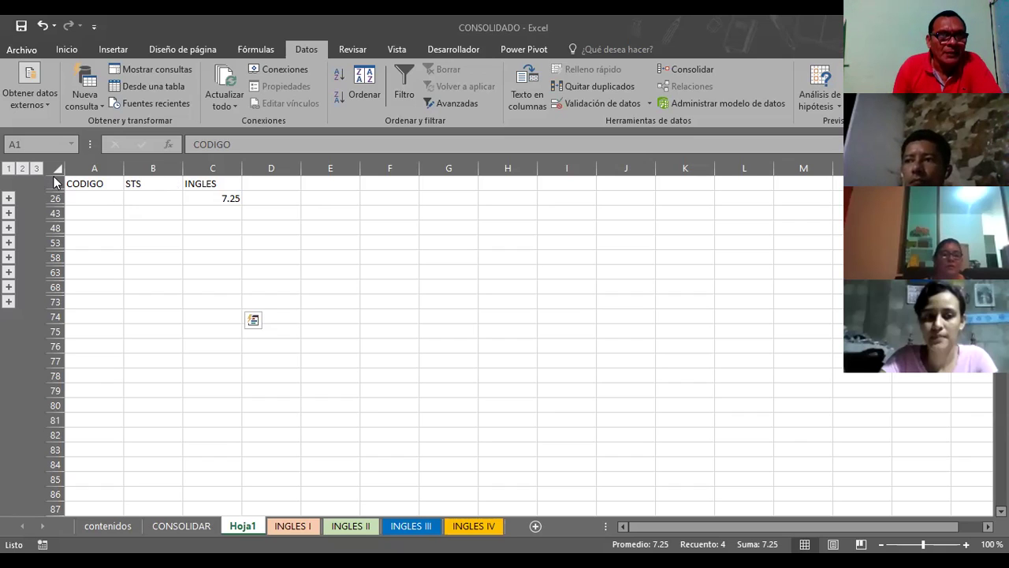
Step: Delete the averaged result's header row and rows 25 through 79
key(ctrl+a)
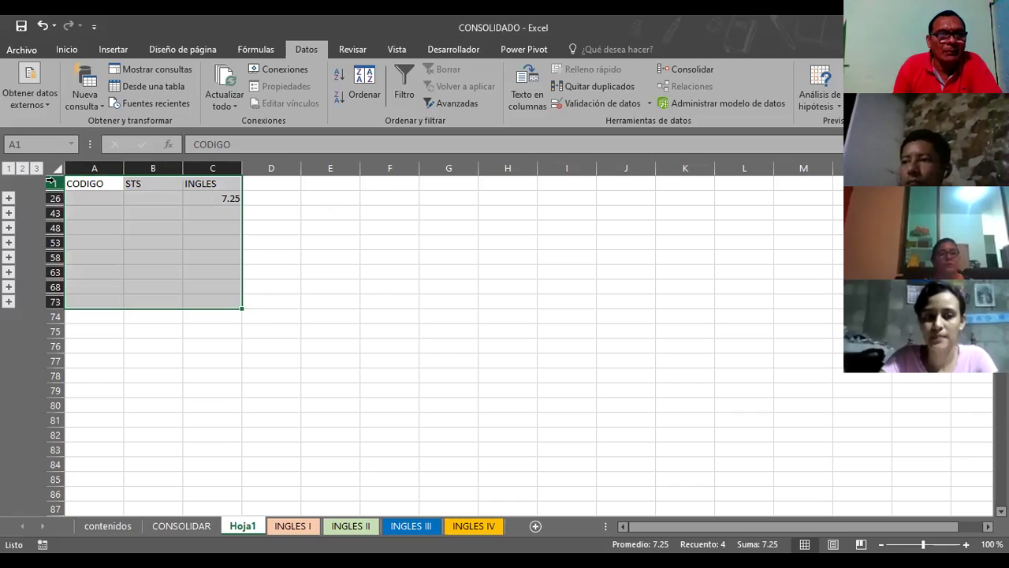
click(50, 181)
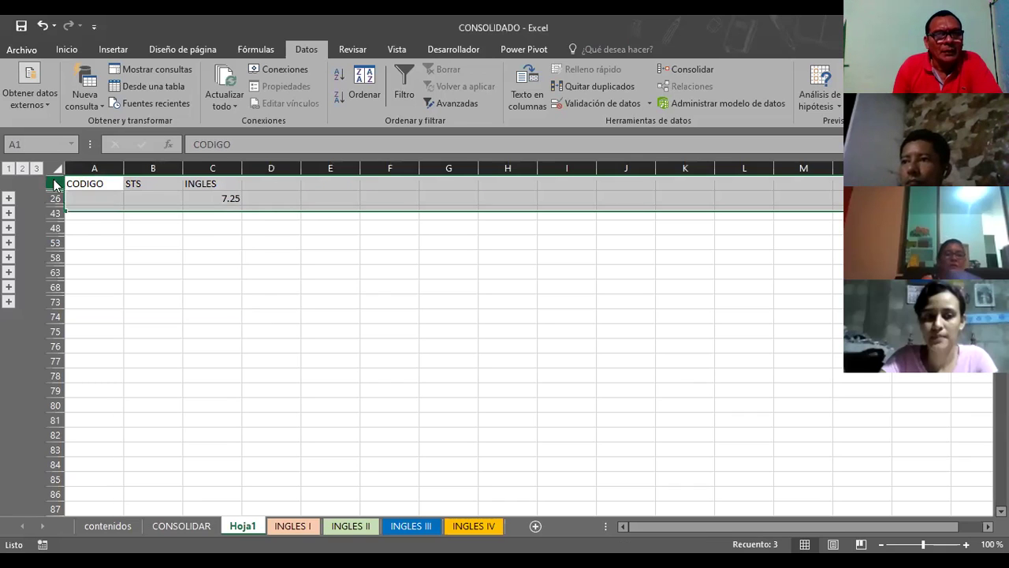
right_click(50, 181)
click(108, 298)
click(214, 189)
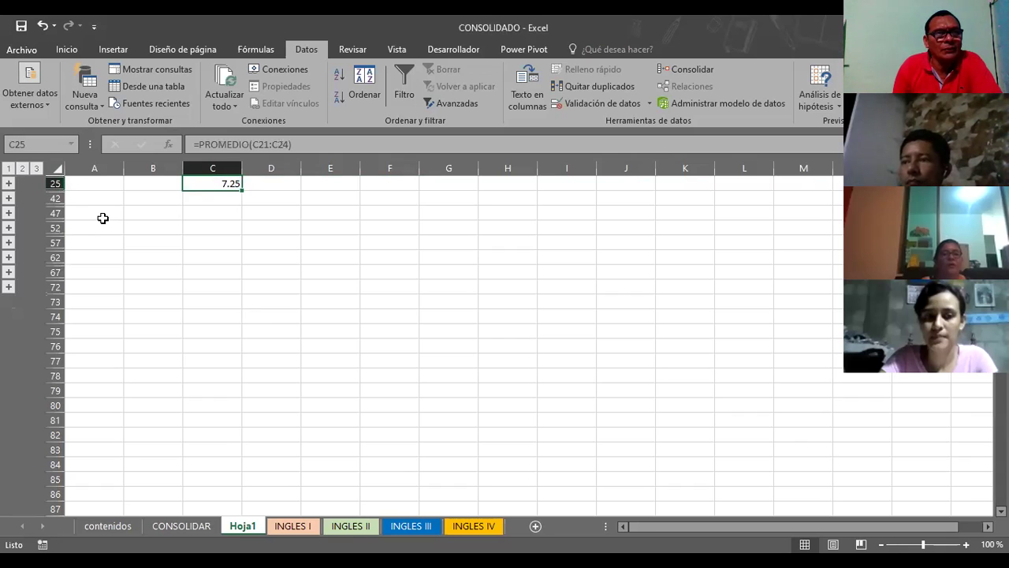
click(104, 216)
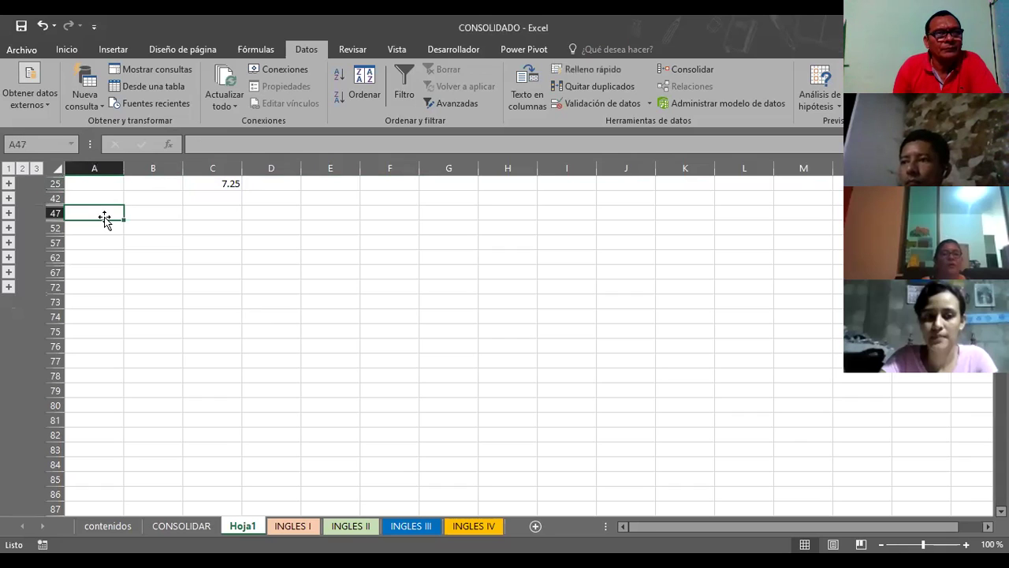
click(236, 209)
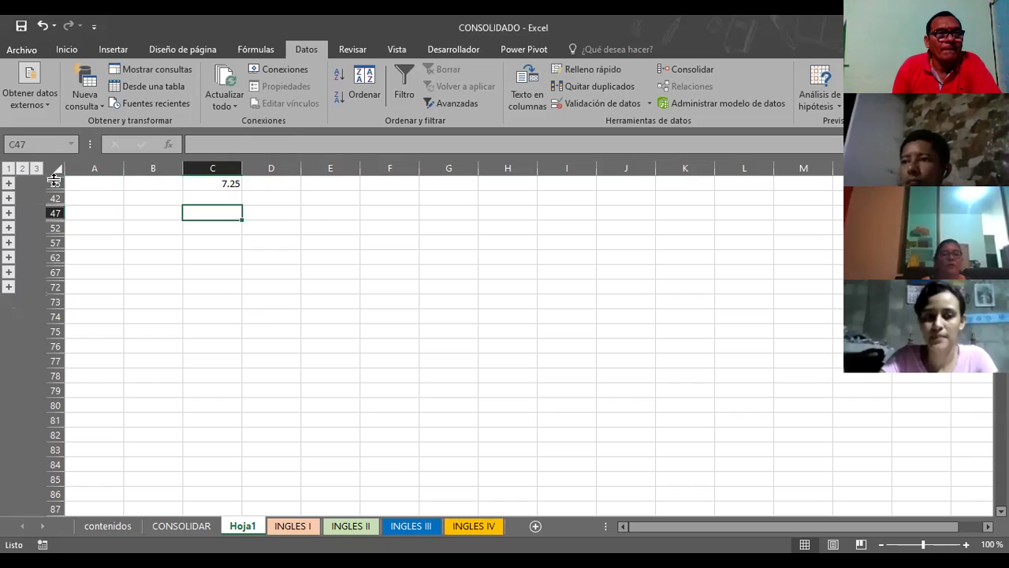
drag(54, 183, 52, 317)
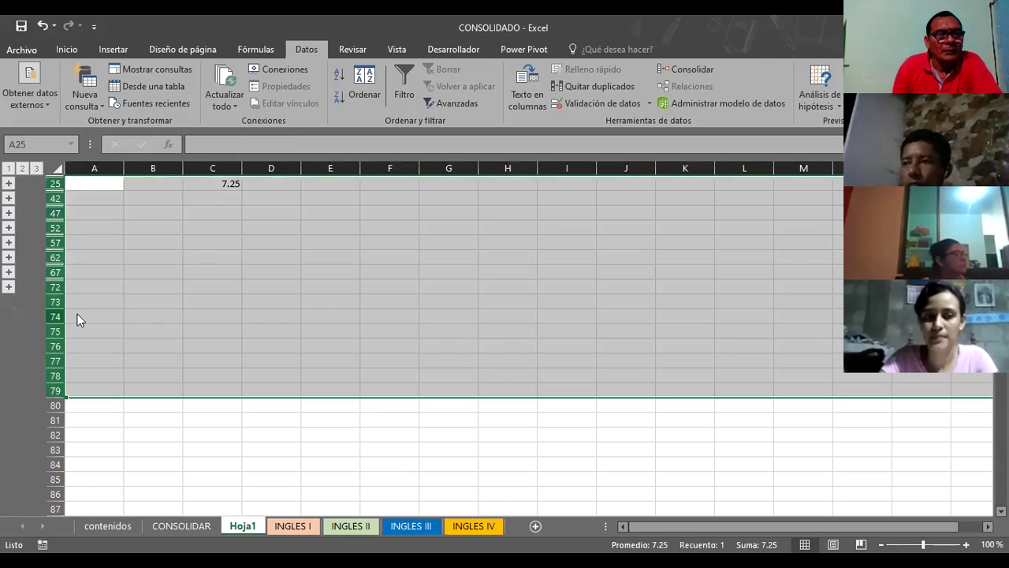
right_click(77, 313)
click(97, 438)
click(71, 226)
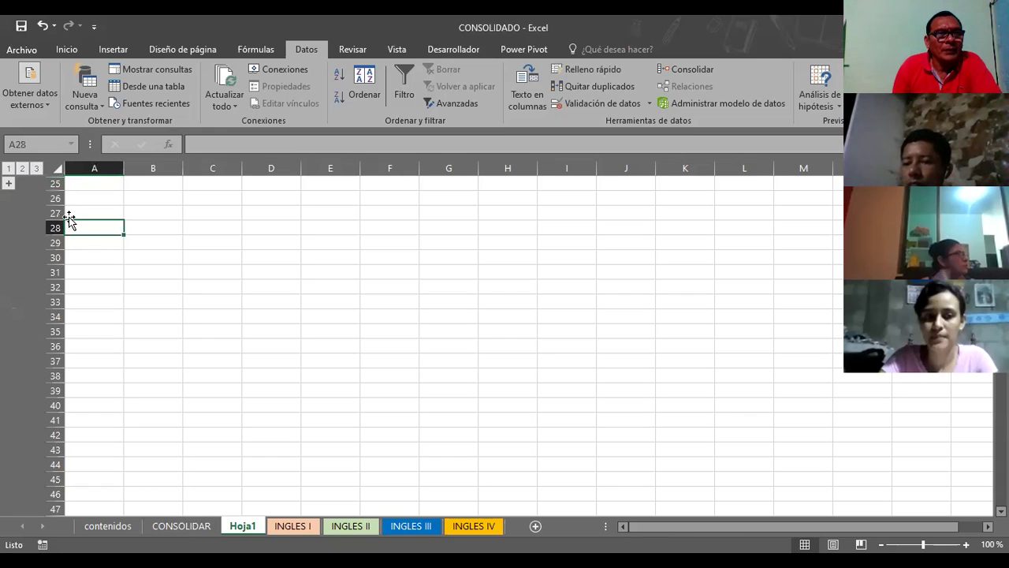
Step: Expand the remaining collapsed group and jump back to cell A1 with Go To
click(10, 184)
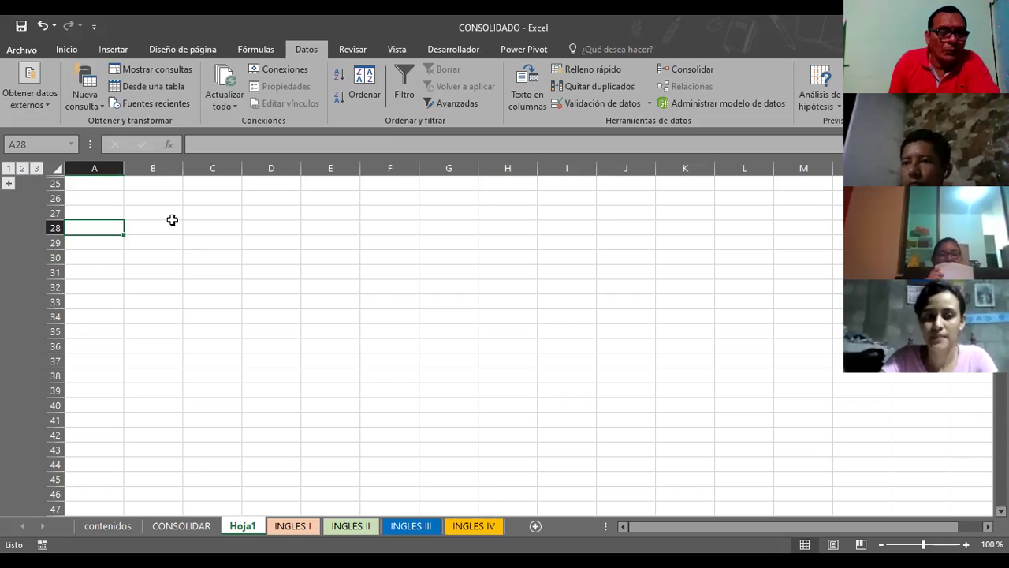
click(179, 255)
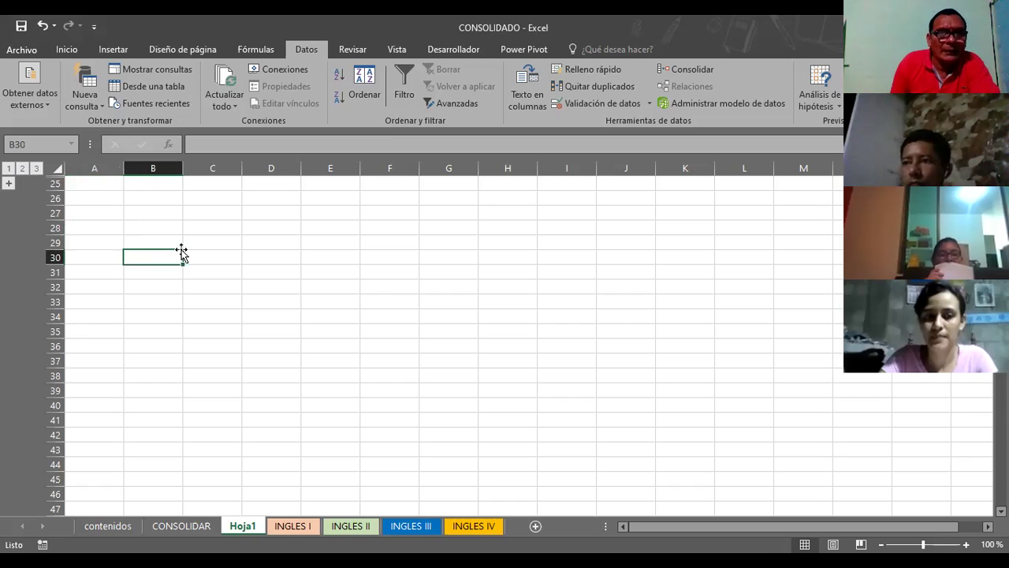
click(86, 170)
click(56, 169)
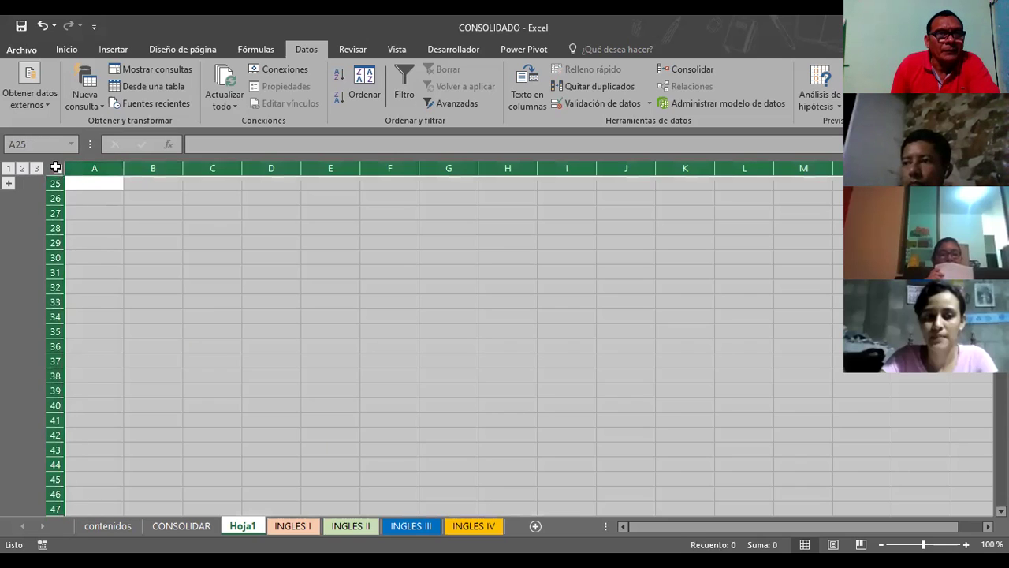
click(114, 227)
click(100, 188)
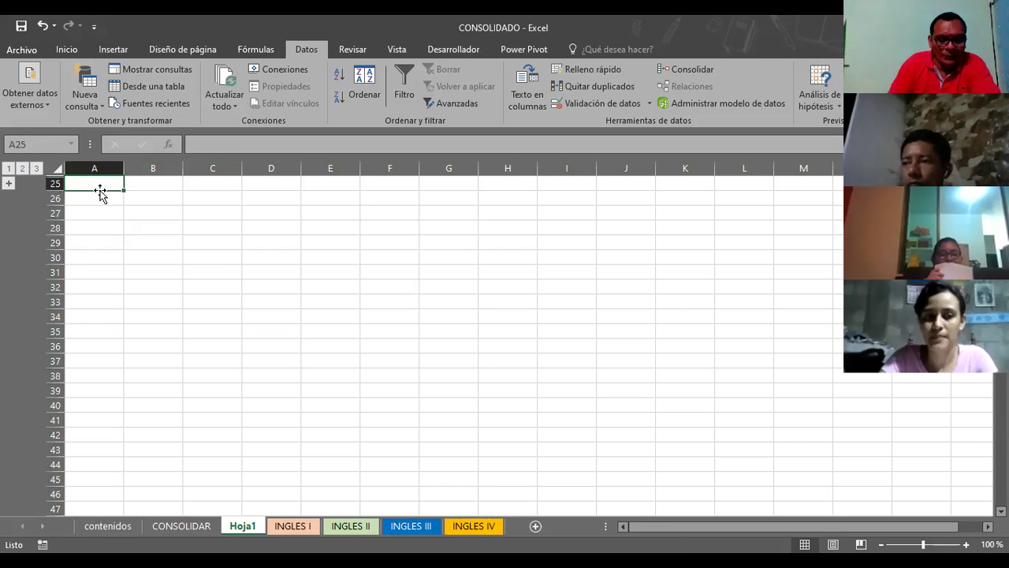
key(F5)
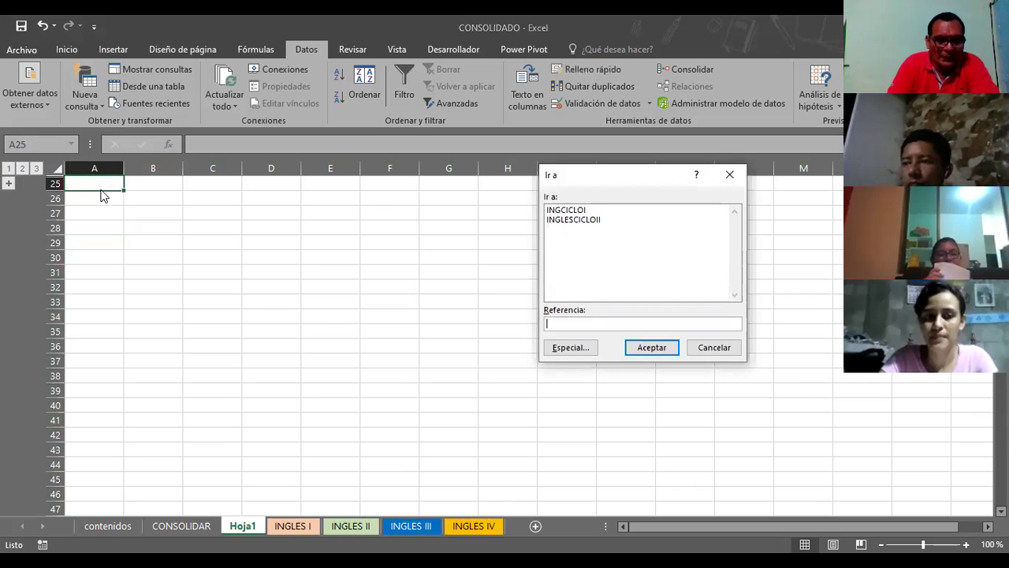
text(A1)
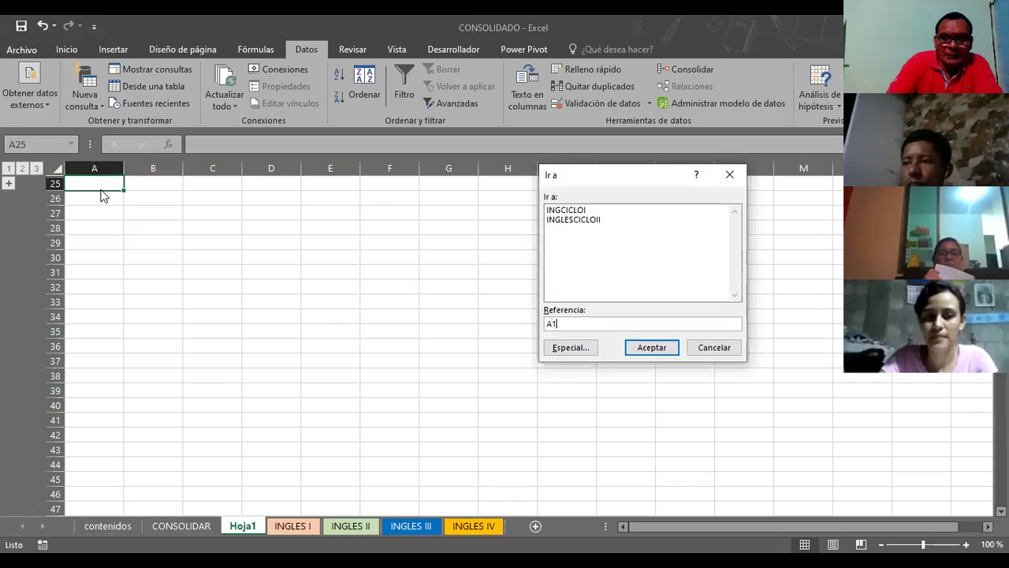
key(Return)
key(Escape)
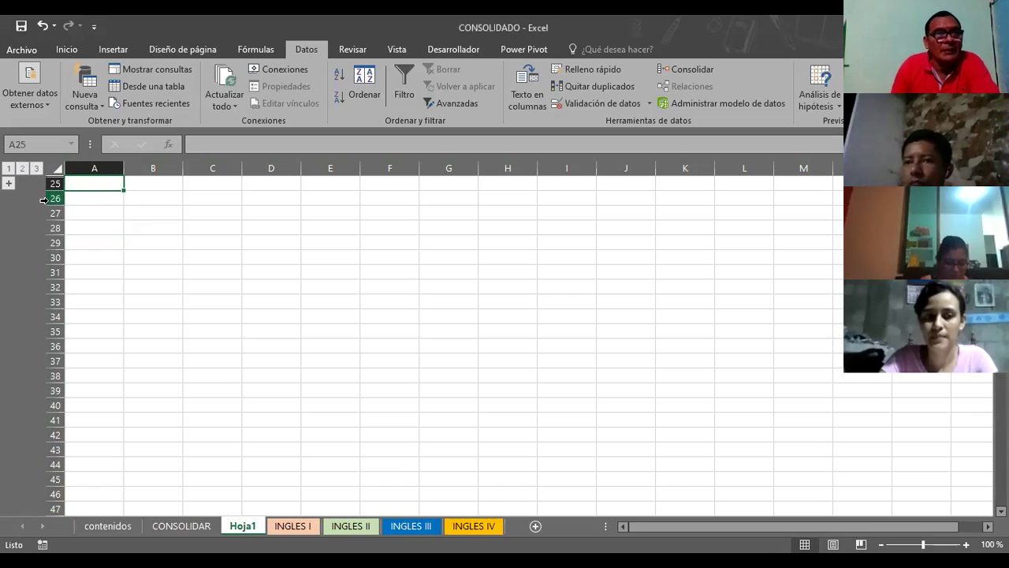
Step: Expand the hidden grouped rows, delete rows 1–88, and select cell A1
click(8, 182)
scroll(327, 259, up, 1)
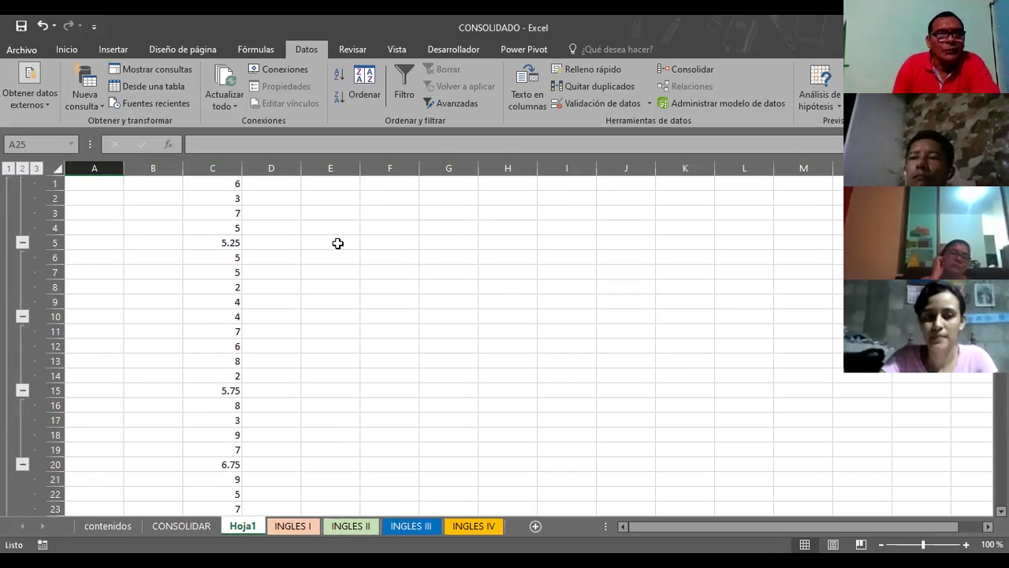
click(52, 183)
mouse_move(52, 183)
mouse_down()
mouse_move(76, 496)
mouse_move(53, 302)
mouse_up()
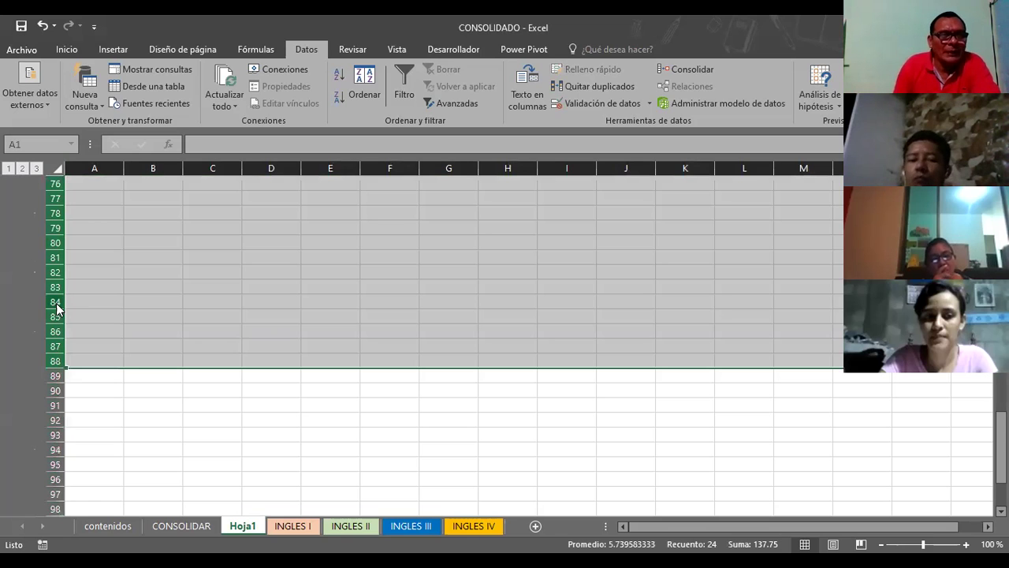
right_click(57, 310)
click(124, 421)
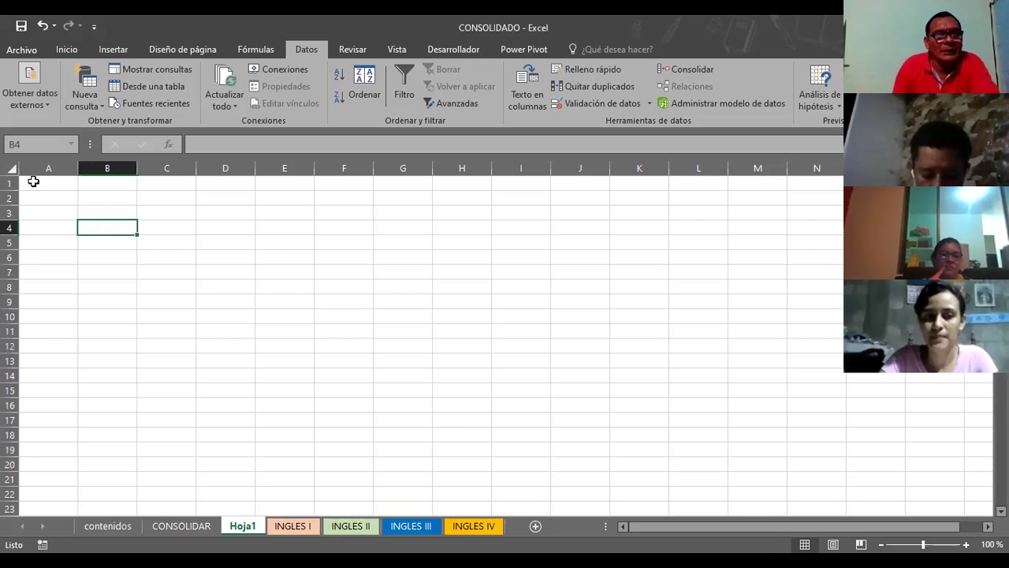
click(33, 182)
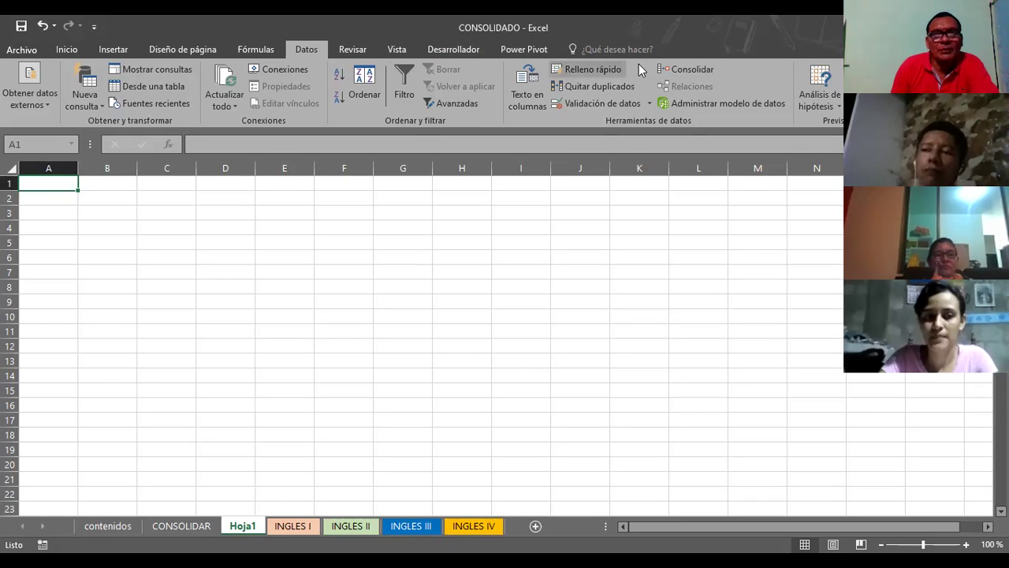
Step: Rerun the linked consolidation with Función changed from Promedio to Suma
click(678, 69)
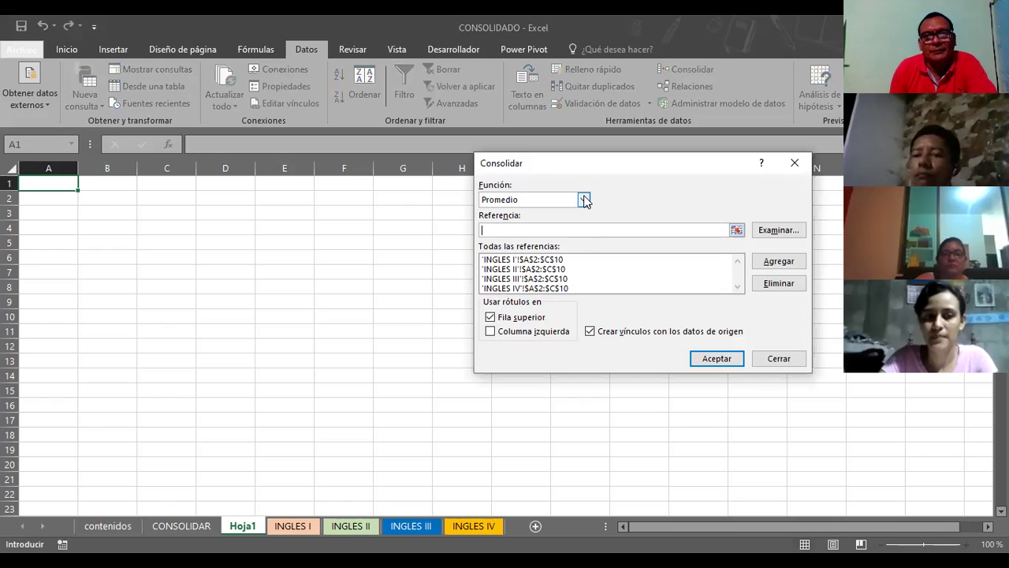
click(584, 199)
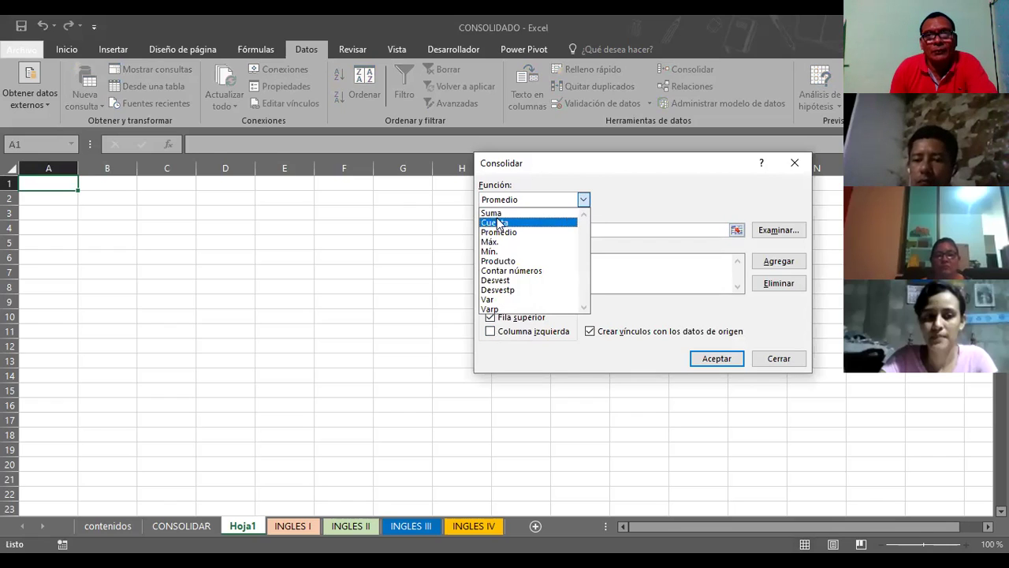
click(492, 213)
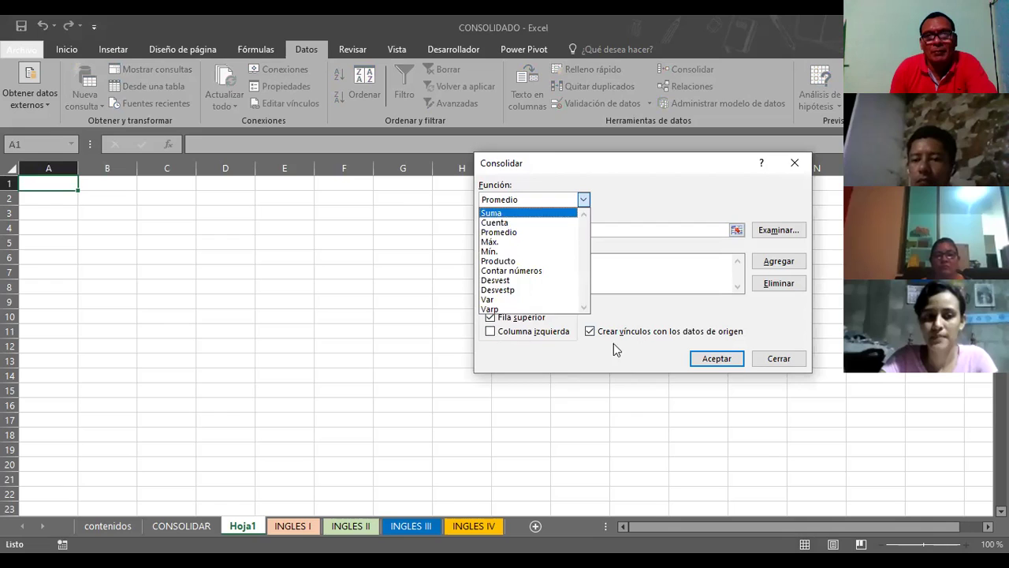
click(708, 361)
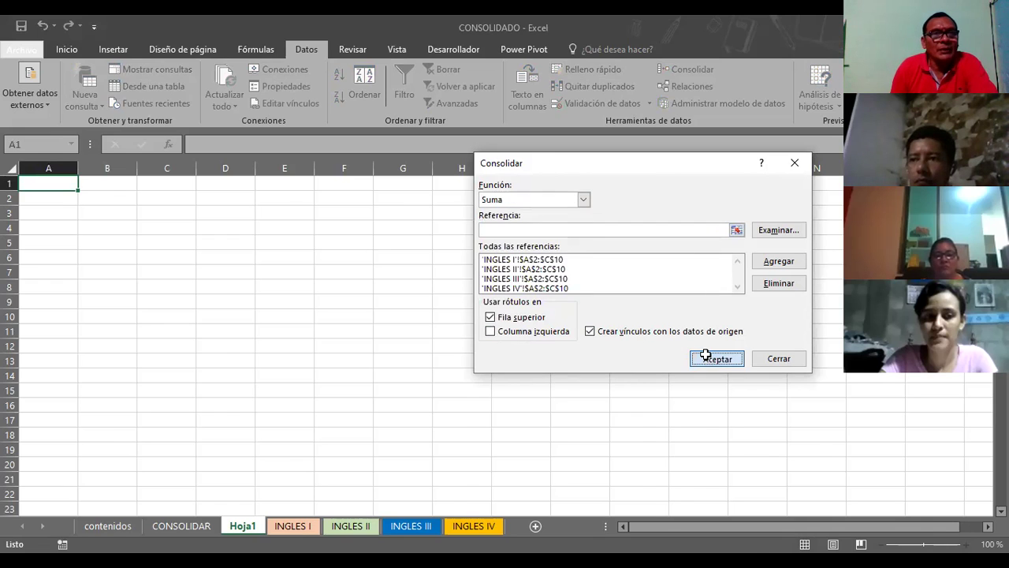
click(706, 356)
click(370, 257)
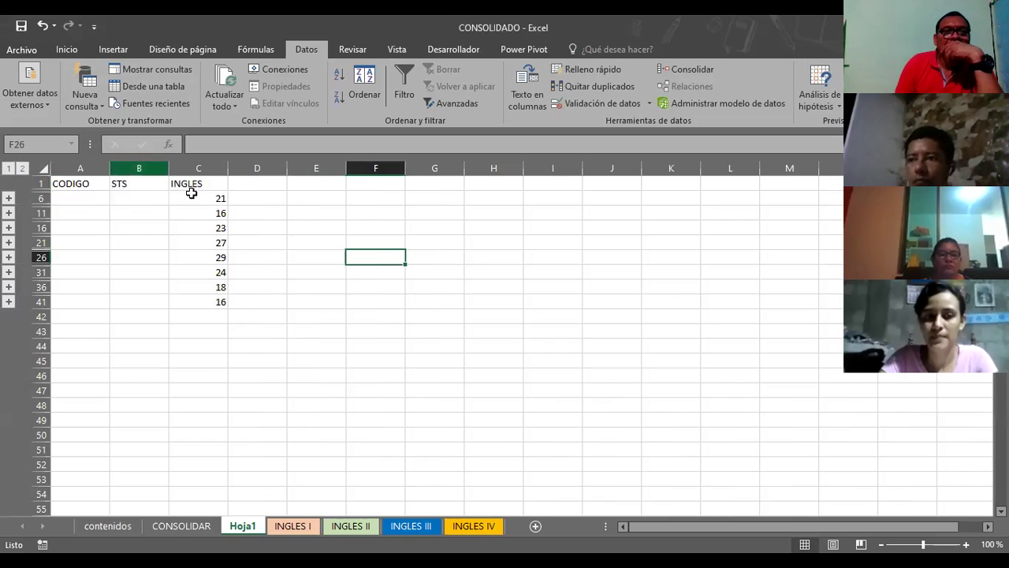
Step: Expand the first student's group and fill its total cell C6 dark blue
click(10, 199)
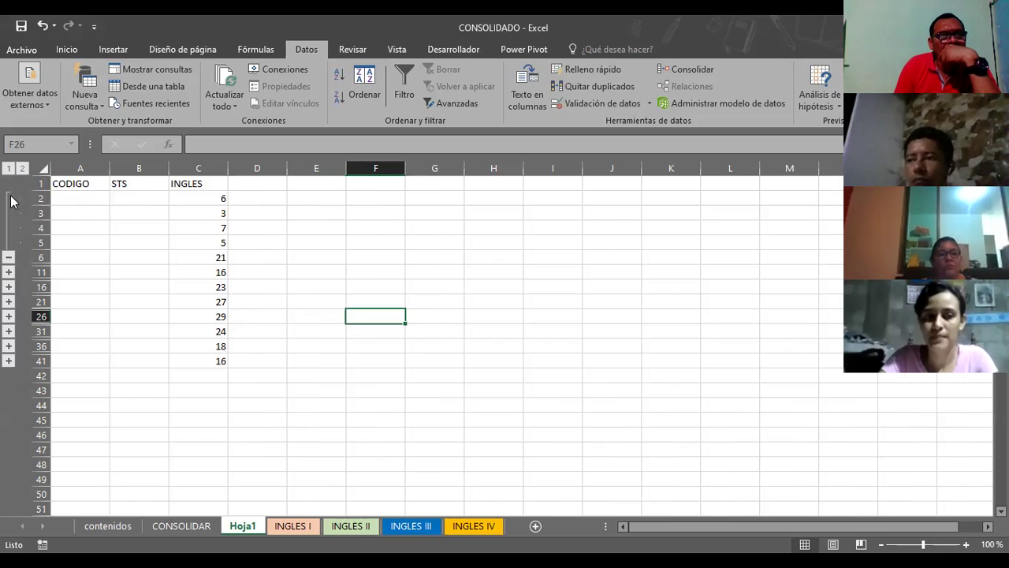
click(8, 258)
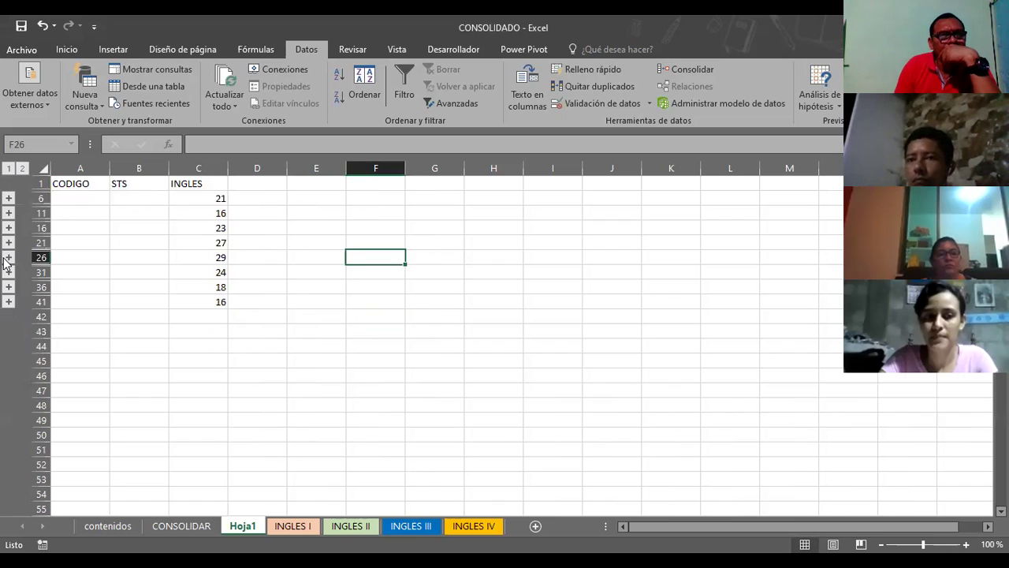
click(215, 200)
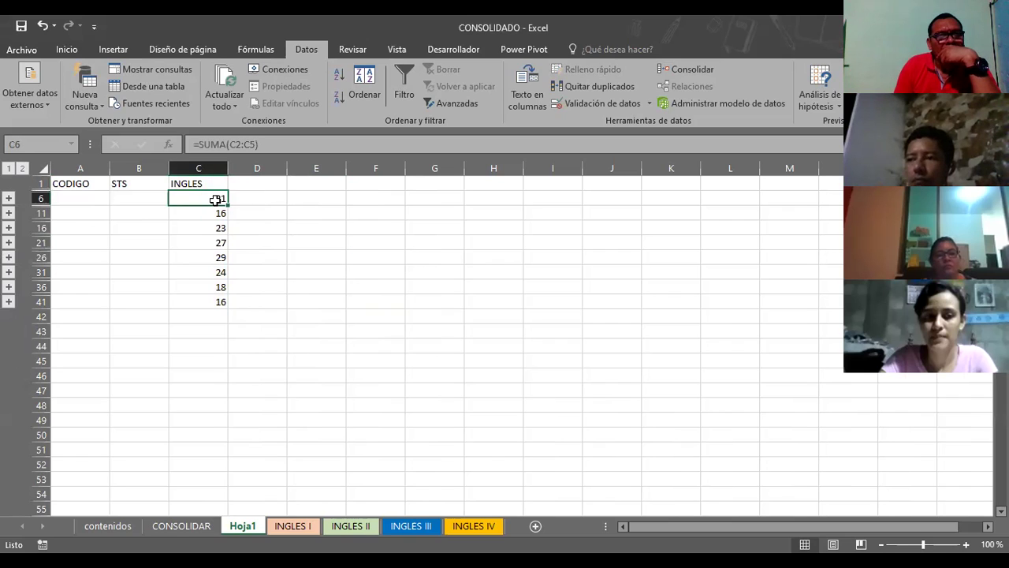
click(8, 198)
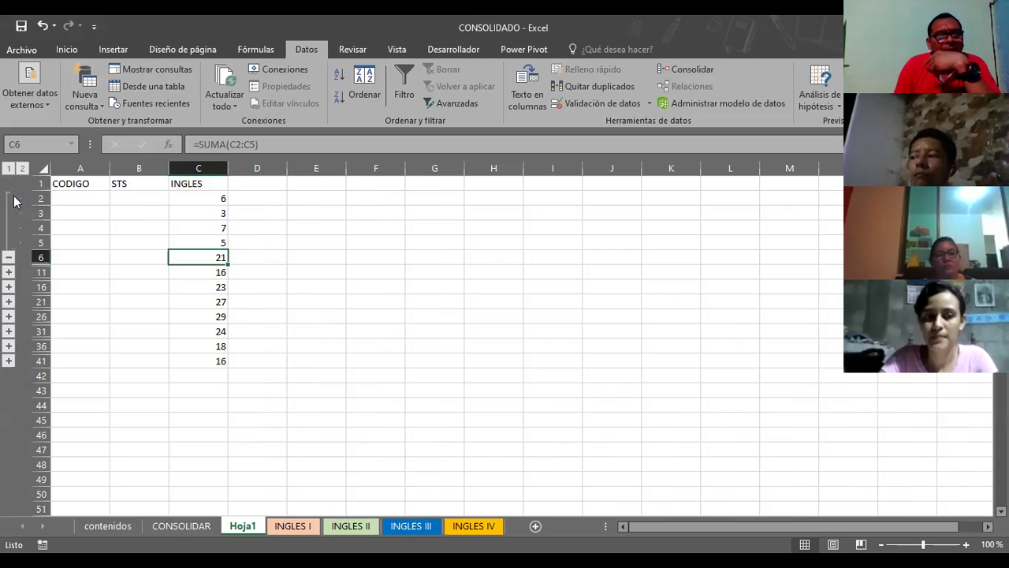
click(66, 50)
click(173, 98)
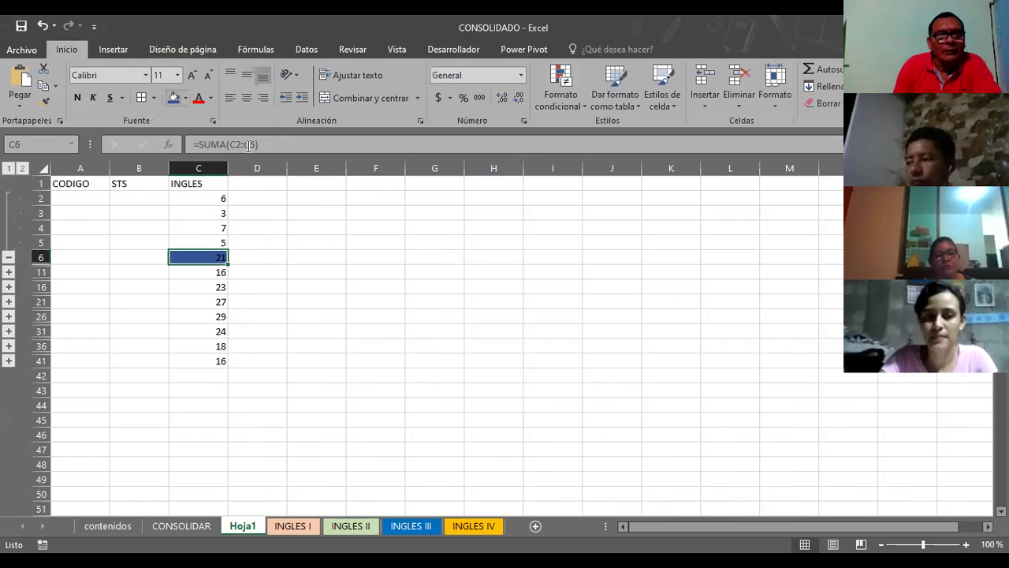
click(329, 226)
Step: Check the linked INGLES I–IV grades in C2 through C5 (6, 3, 7, 5)
click(215, 201)
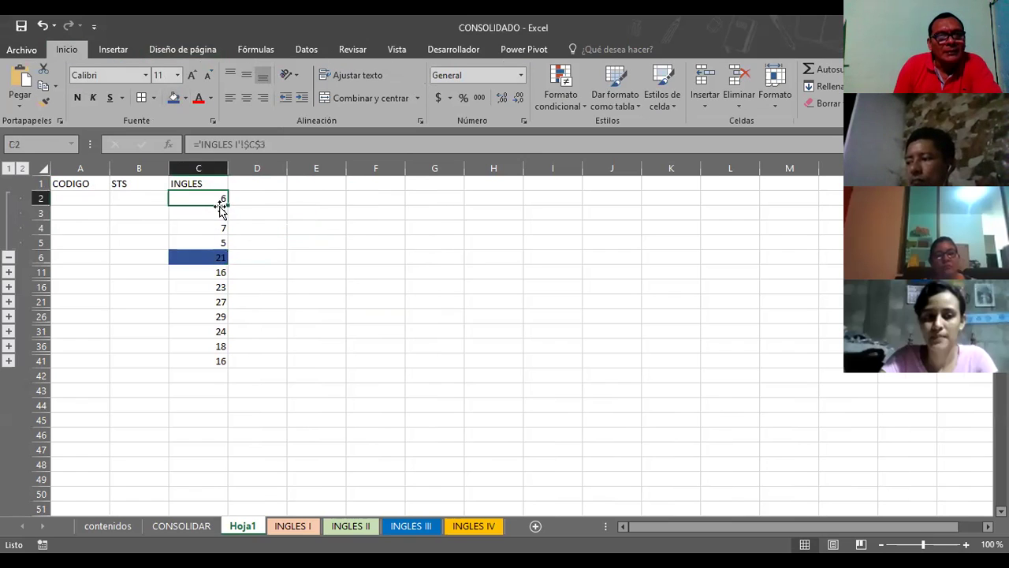
click(217, 210)
text(='INGLES II'!$C$3)
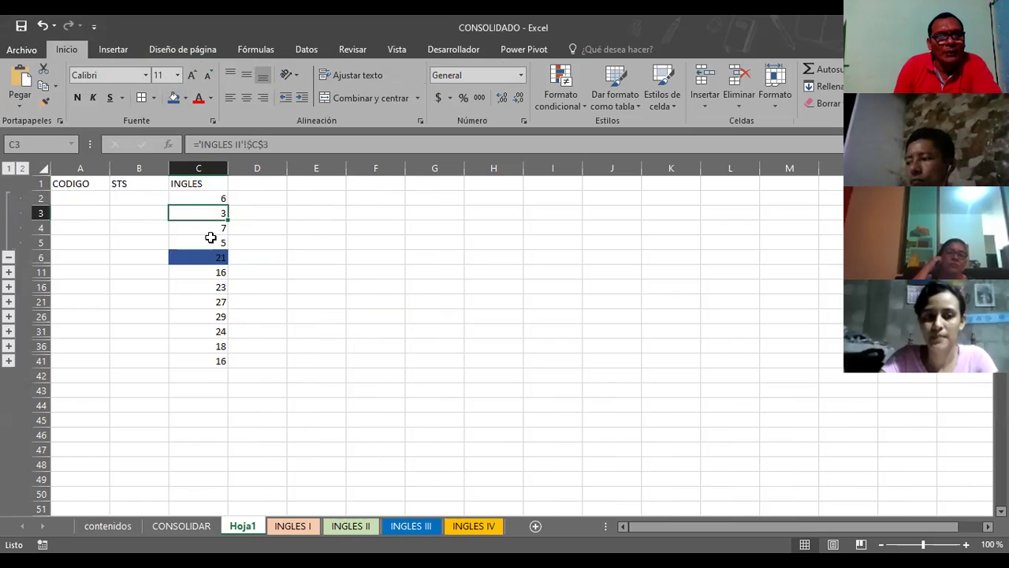
click(211, 227)
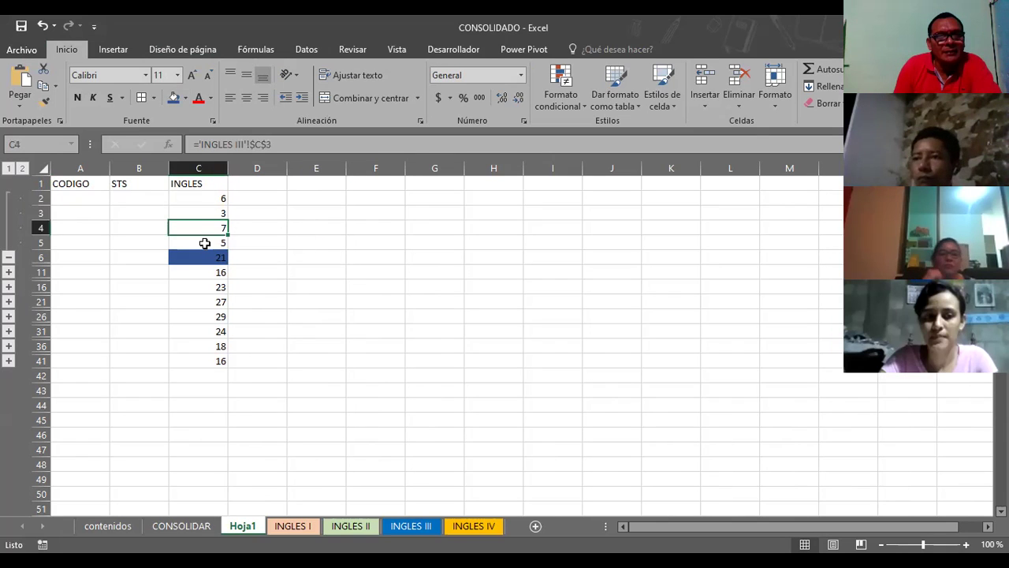
click(204, 243)
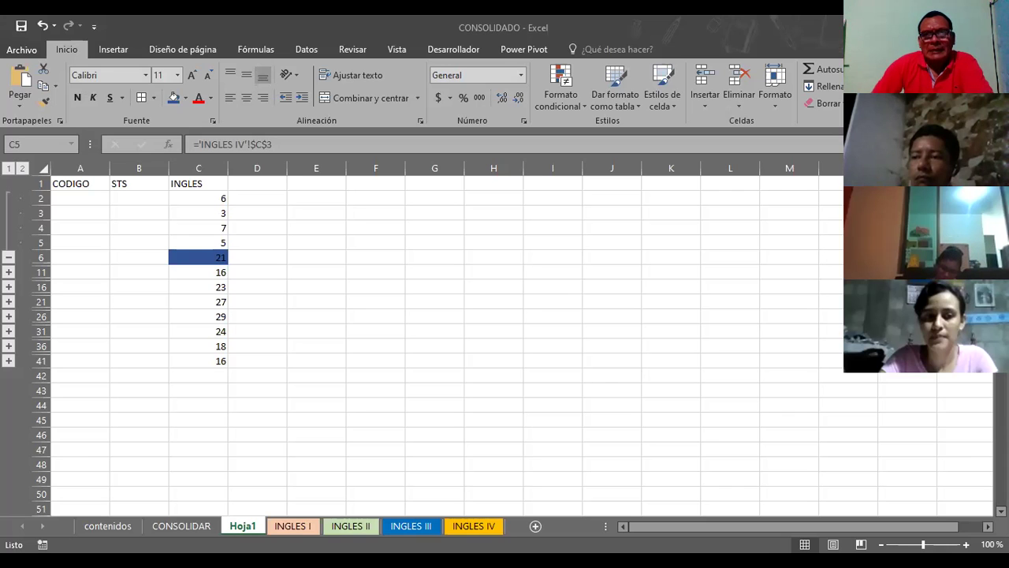
Step: Bring up the TABLAS DINAMICAS workbook, with its CONSOLIDADO sheet listing six students by CODIGO and NOMBRE
key(alt+Tab)
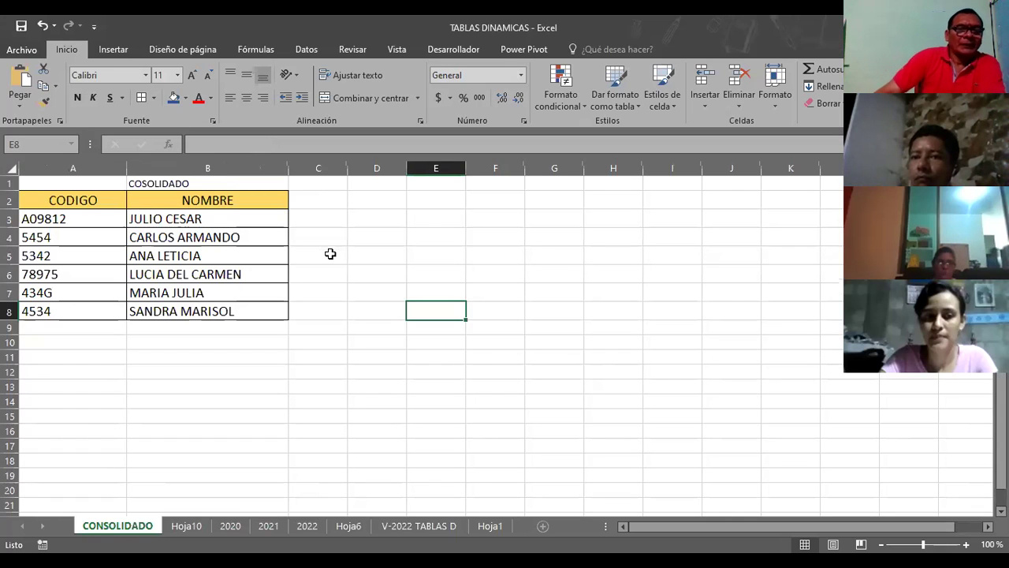
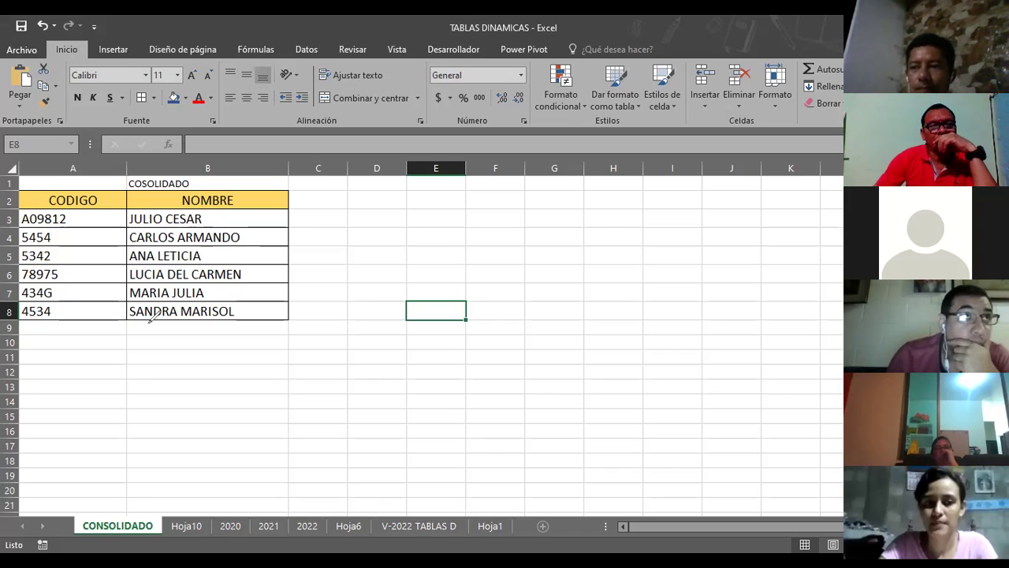
Step: Switch to the V-2022 TABLAS D sheet with the AÑO 2022 February/March sales table
click(114, 52)
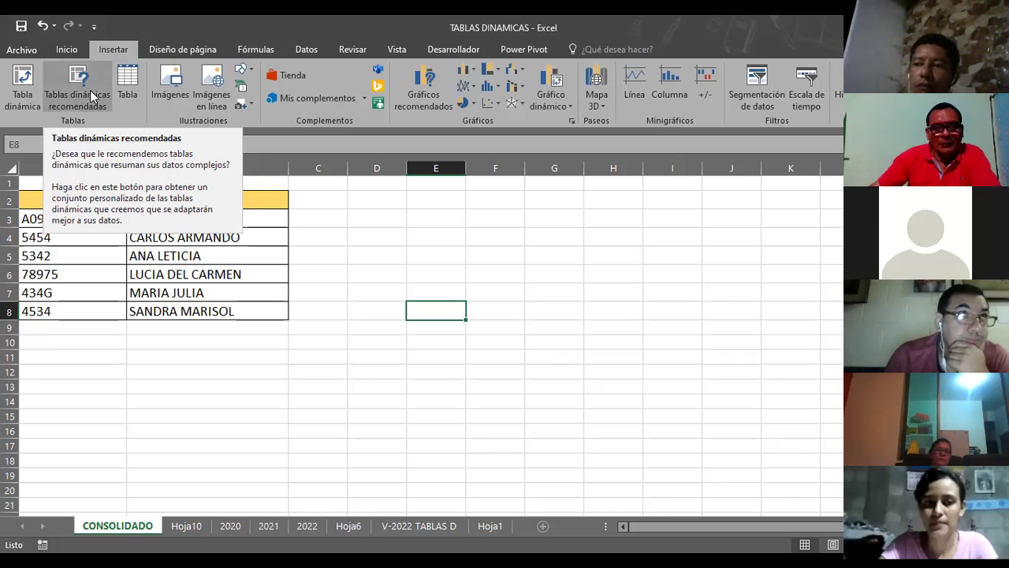
click(370, 230)
click(422, 523)
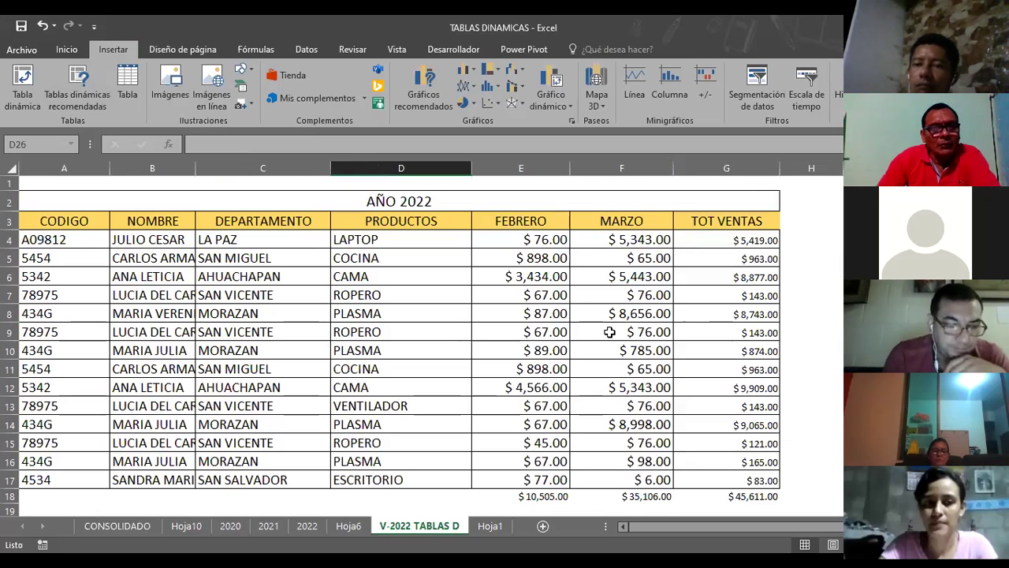
Step: Widen column B (NOMBRE) so every full name is readable
click(116, 225)
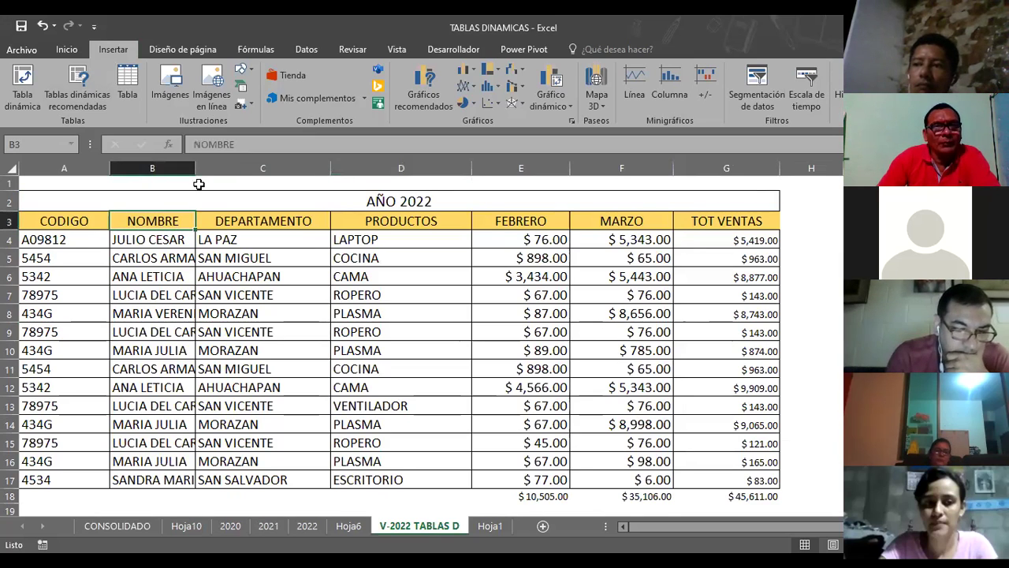
mouse_move(205, 168)
mouse_down()
mouse_move(233, 179)
mouse_move(266, 173)
mouse_up()
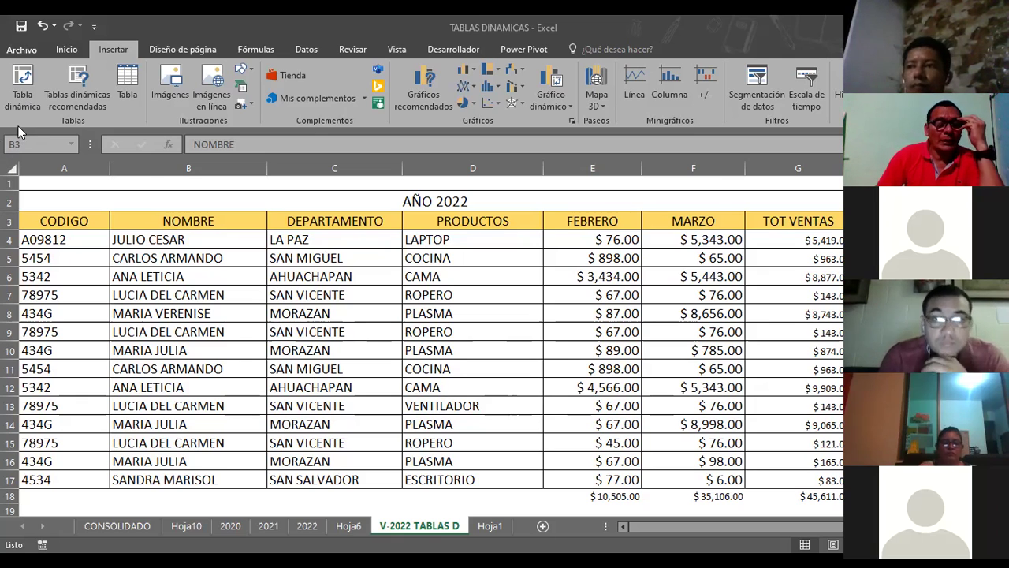
Step: Insert a pivot table on a new sheet sourced from 'V-2022 TABLAS D'!$D$3:$D$17 (PRODUCTOS)
click(24, 81)
click(23, 81)
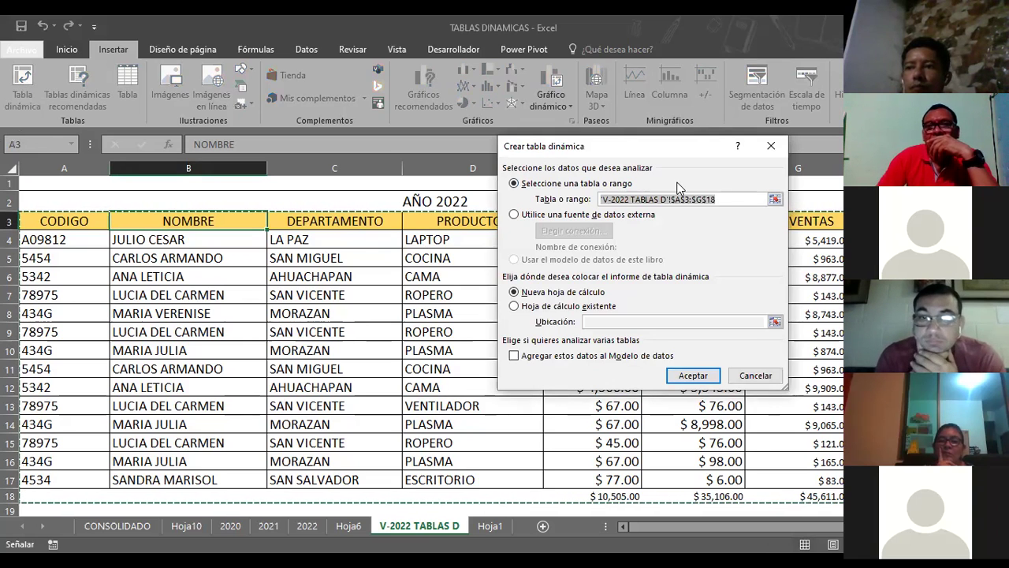
key(BackSpace)
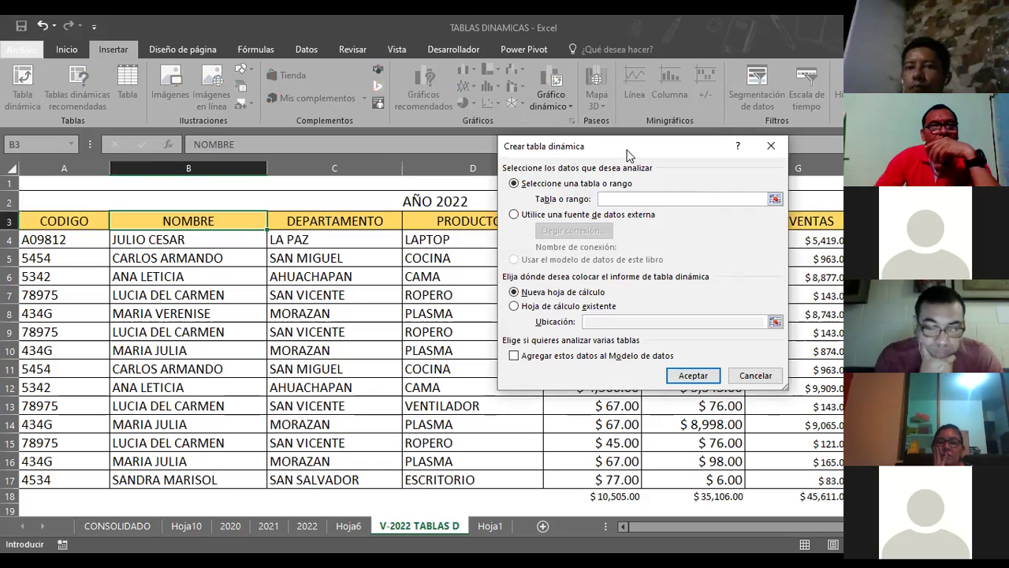
drag(629, 152, 239, 70)
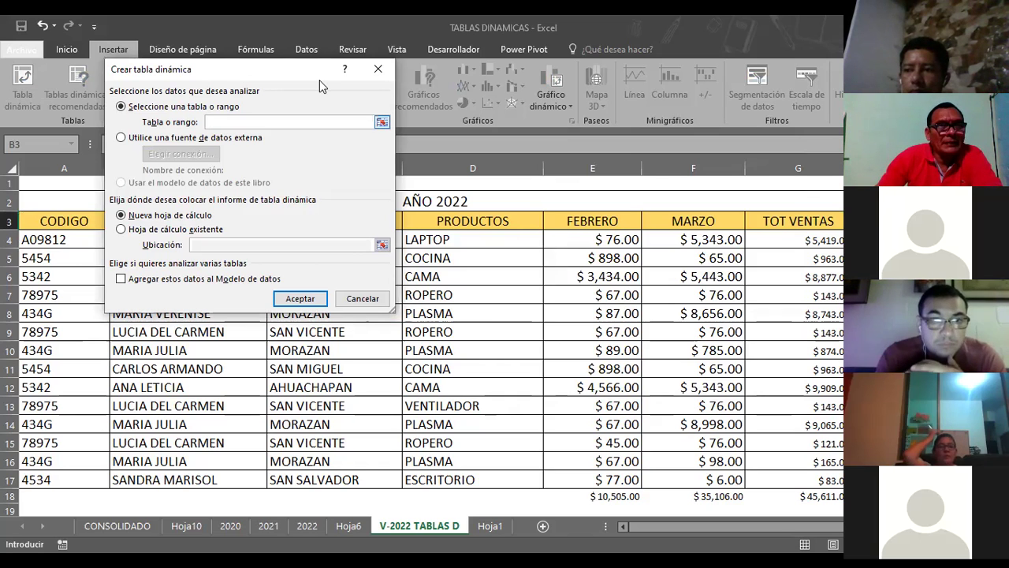
mouse_move(442, 225)
mouse_down()
mouse_move(526, 237)
mouse_move(545, 369)
mouse_up()
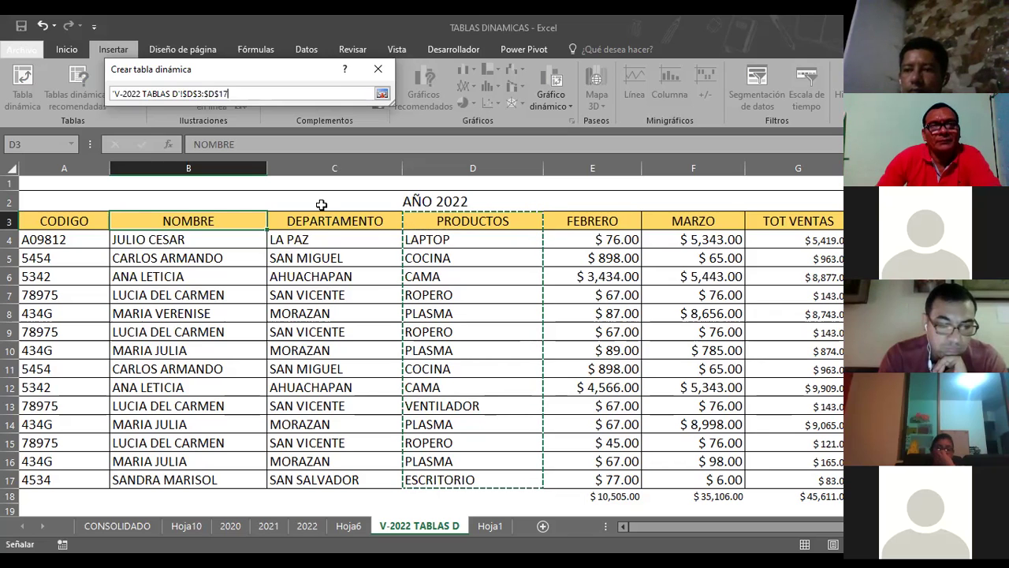
key(Return)
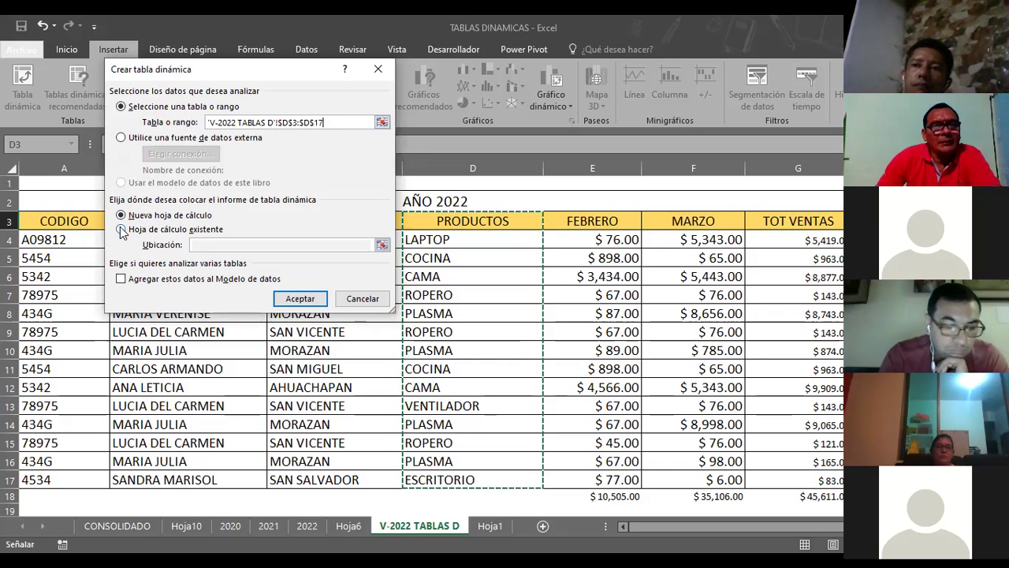
click(303, 298)
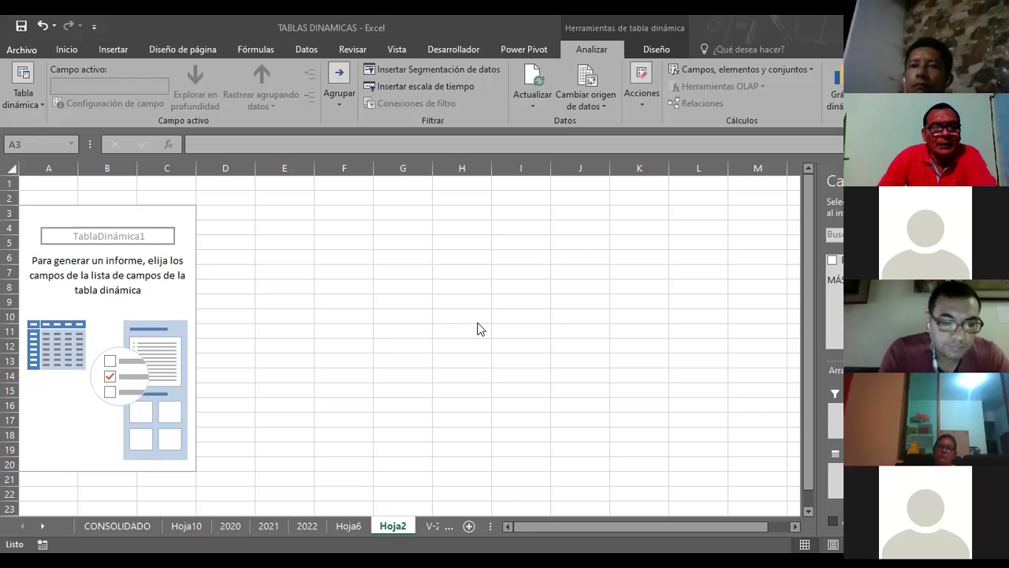
Step: Add PRODUCTOS as row labels so the pivot lists CAMA through VENTILADOR with a Total general
click(842, 282)
click(834, 260)
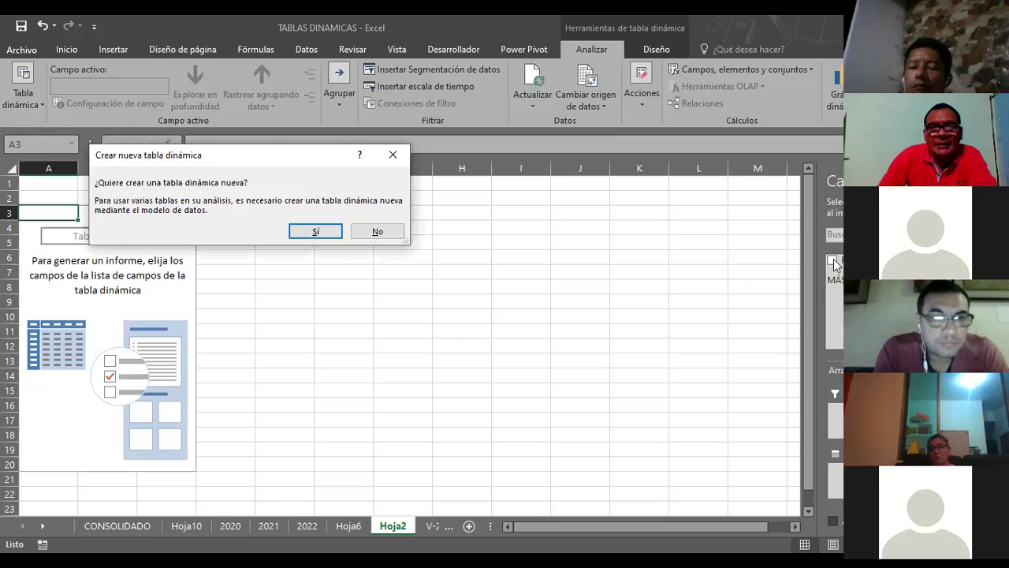
click(379, 232)
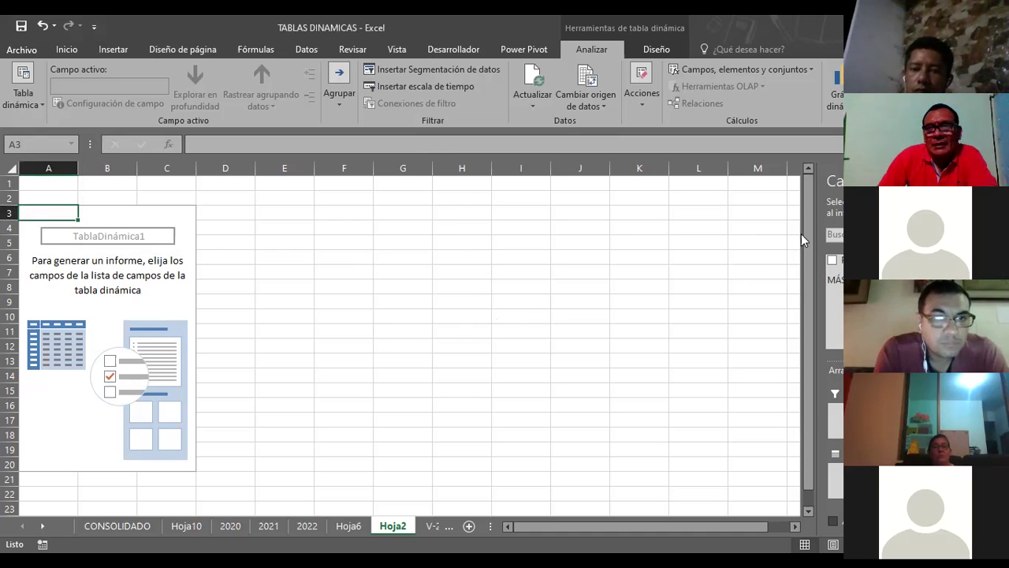
click(836, 264)
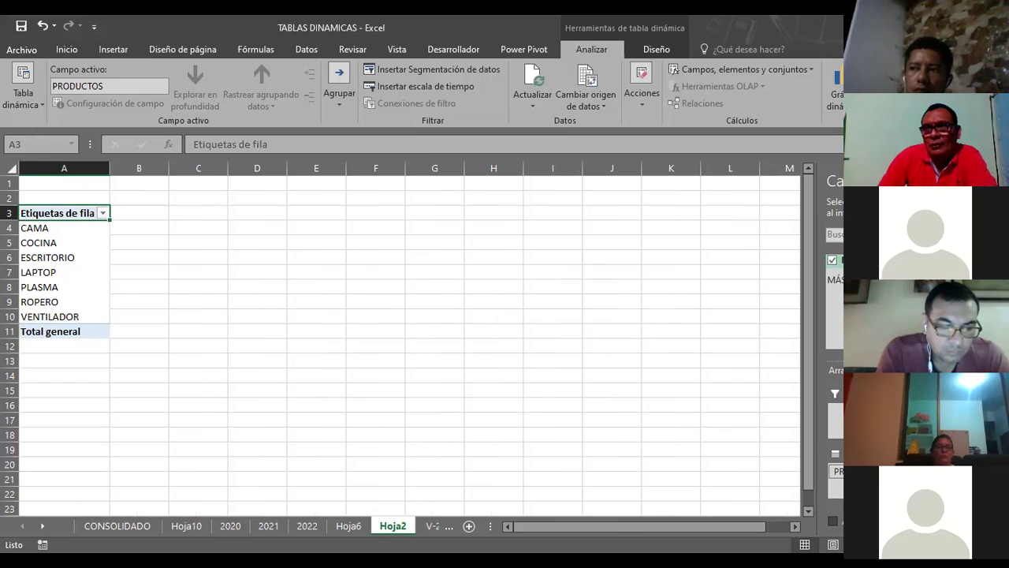
click(836, 260)
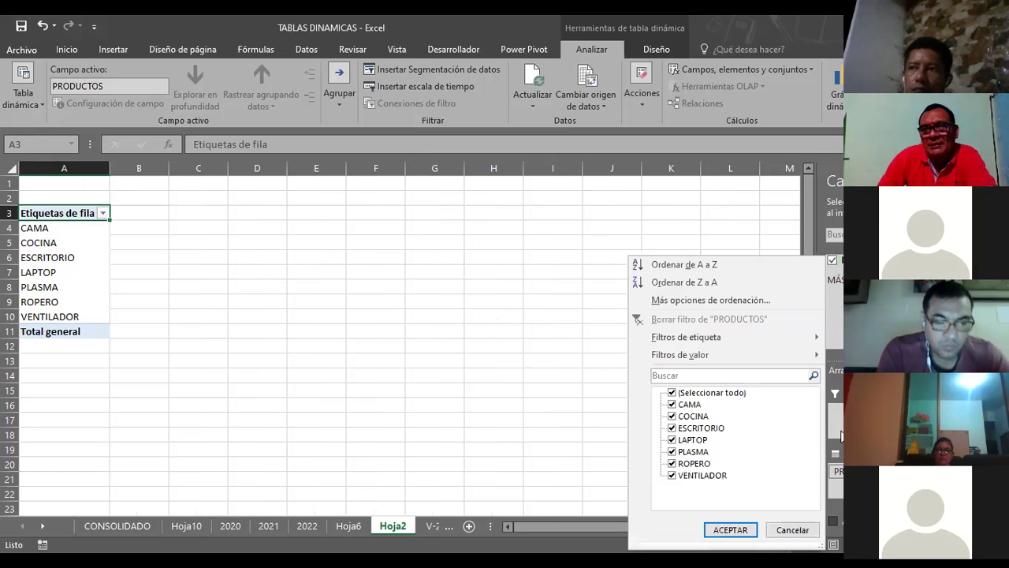
click(792, 530)
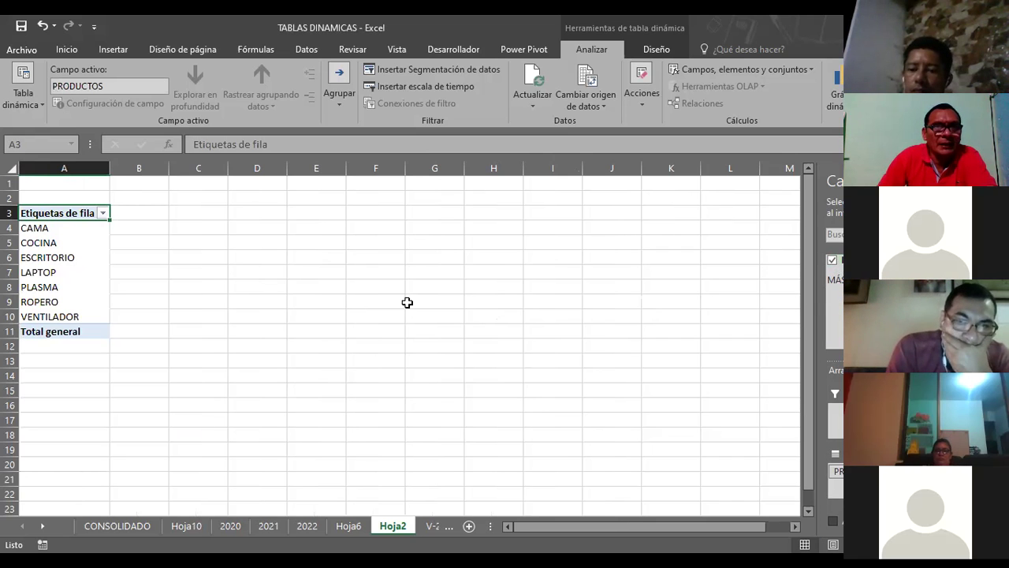
click(407, 302)
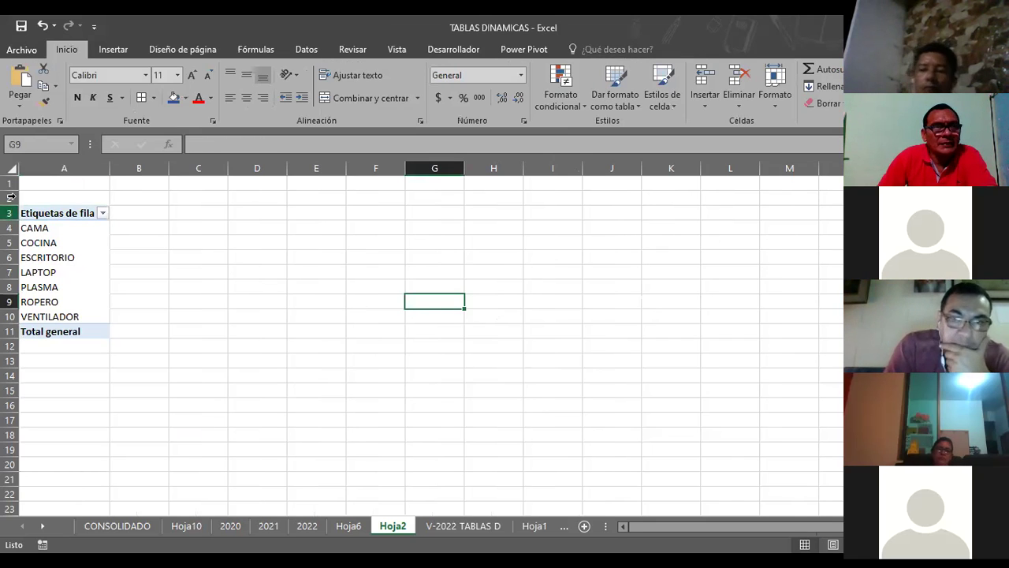
Step: Delete rows 1–14 holding the Hoja2 pivot, then select A3:G17 on V-2022 TABLAS D
drag(9, 211, 18, 378)
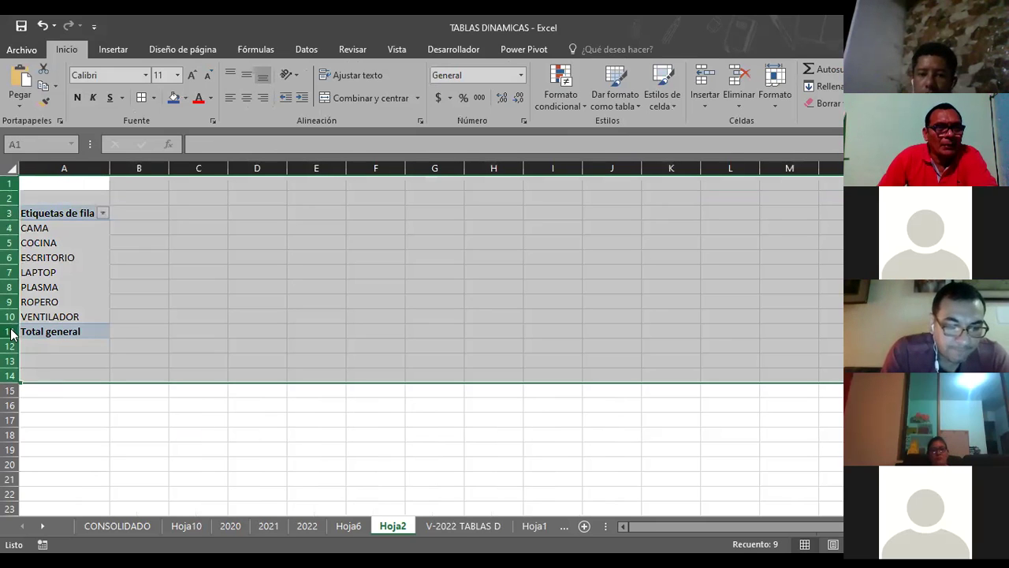
click(435, 302)
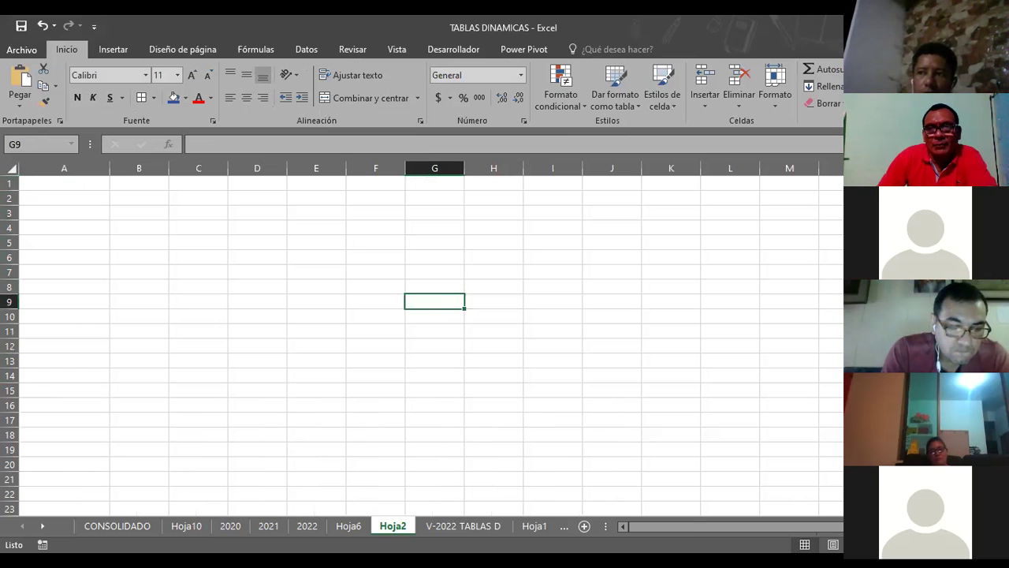
click(453, 526)
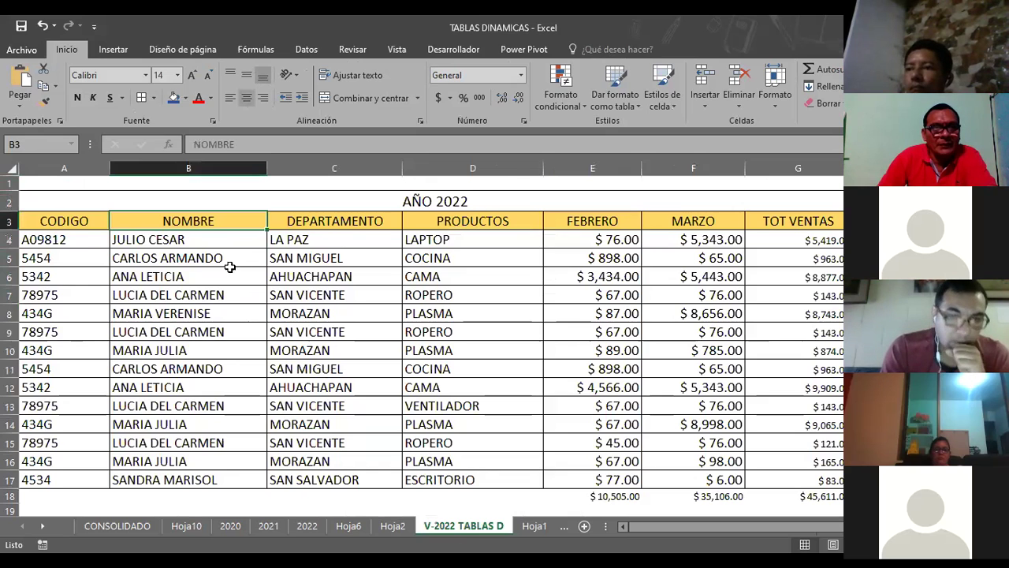
drag(99, 224, 801, 481)
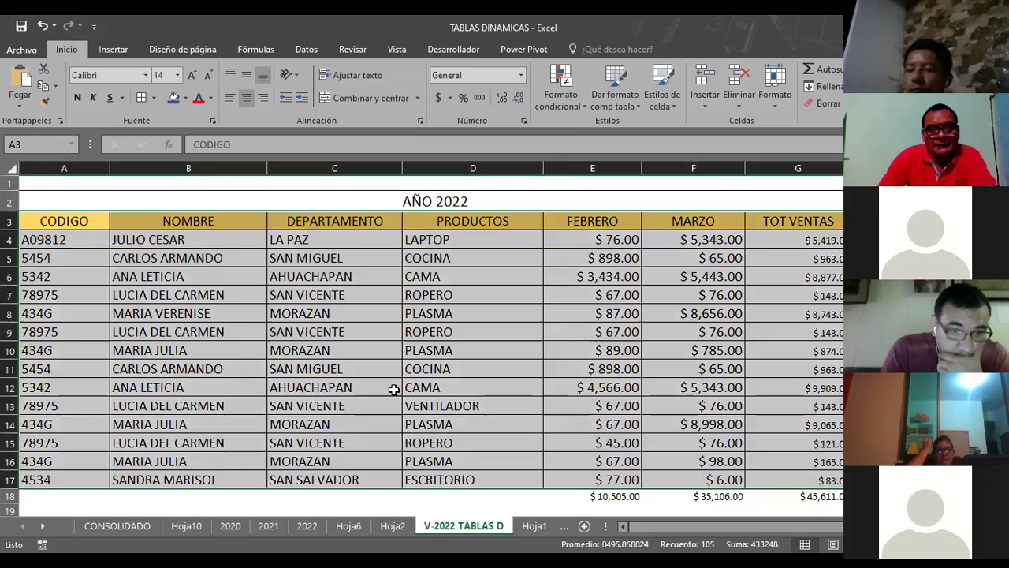
Step: Insert pivot table TablaDinámica2 from A3:G17 on a new worksheet
click(113, 48)
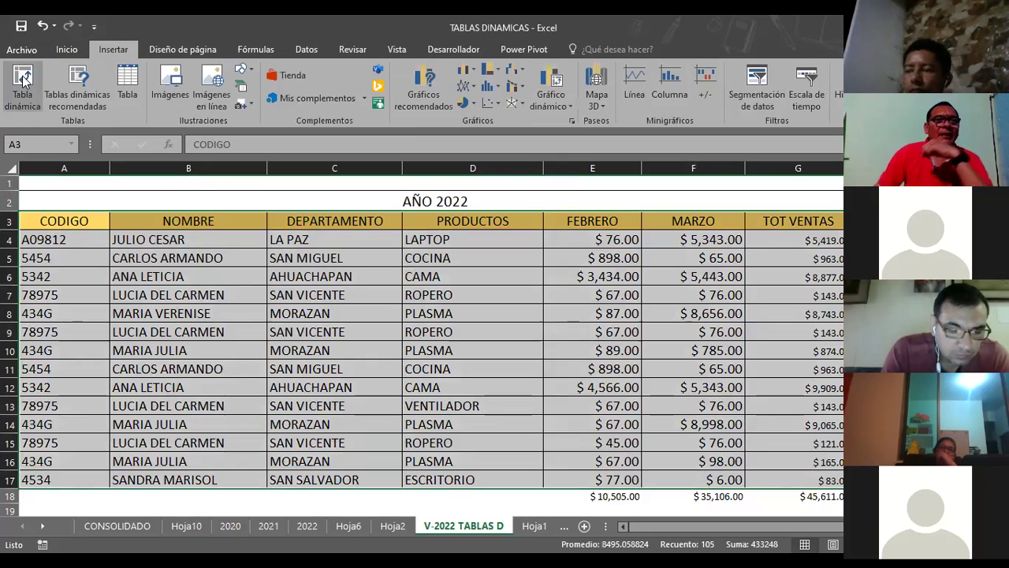
click(24, 78)
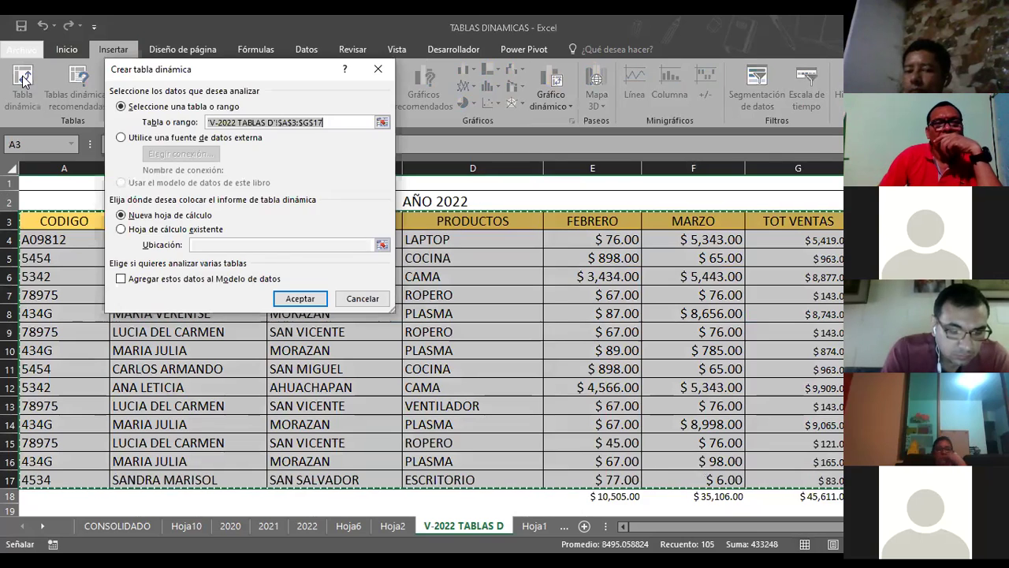
click(300, 298)
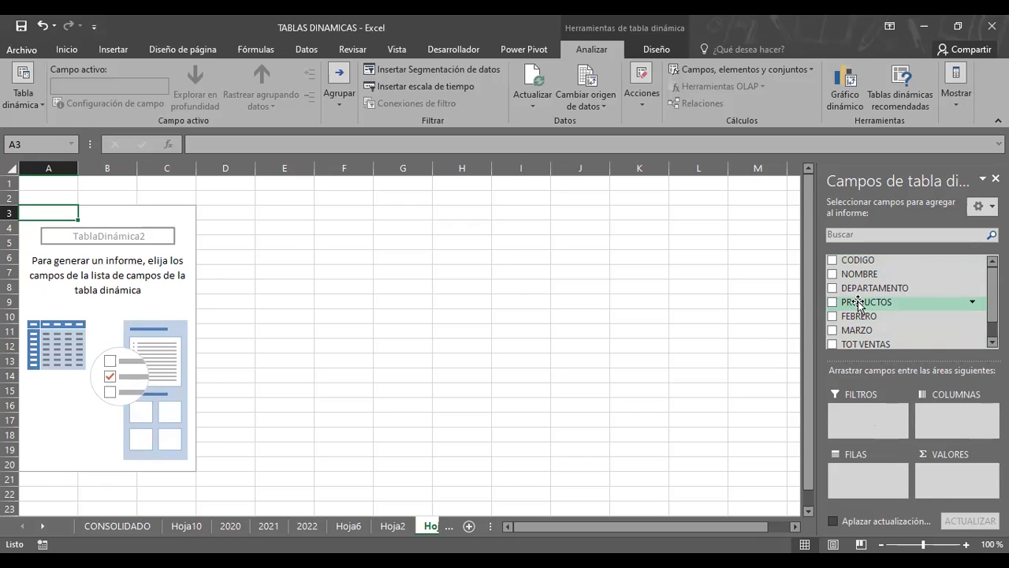
Step: Place PRODUCTOS in Columnas so CAMA through VENTILADOR run across with a Total general
drag(858, 304, 856, 285)
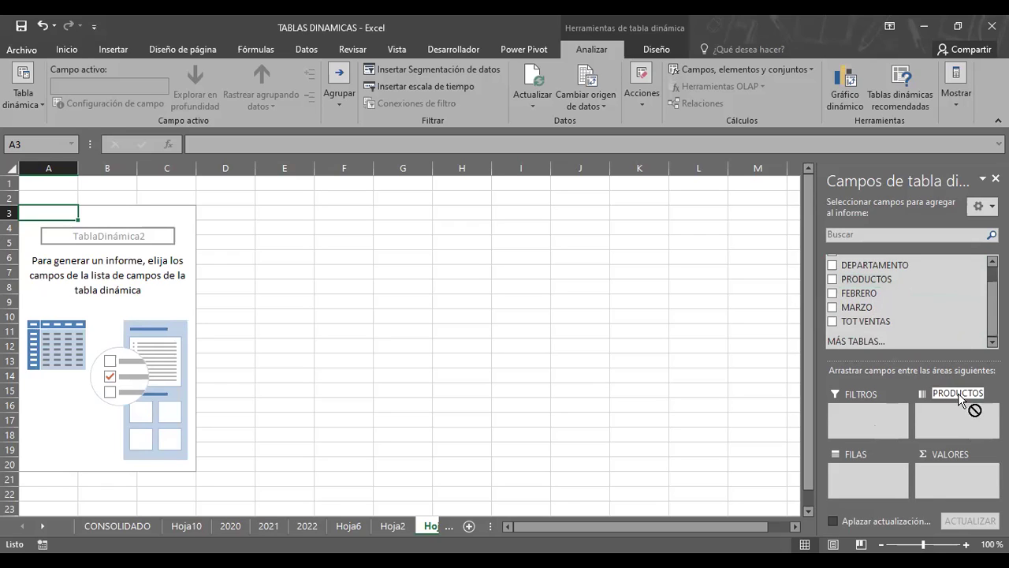
mouse_move(856, 286)
mouse_down()
mouse_move(883, 444)
mouse_move(951, 435)
mouse_move(916, 492)
mouse_move(948, 422)
mouse_up()
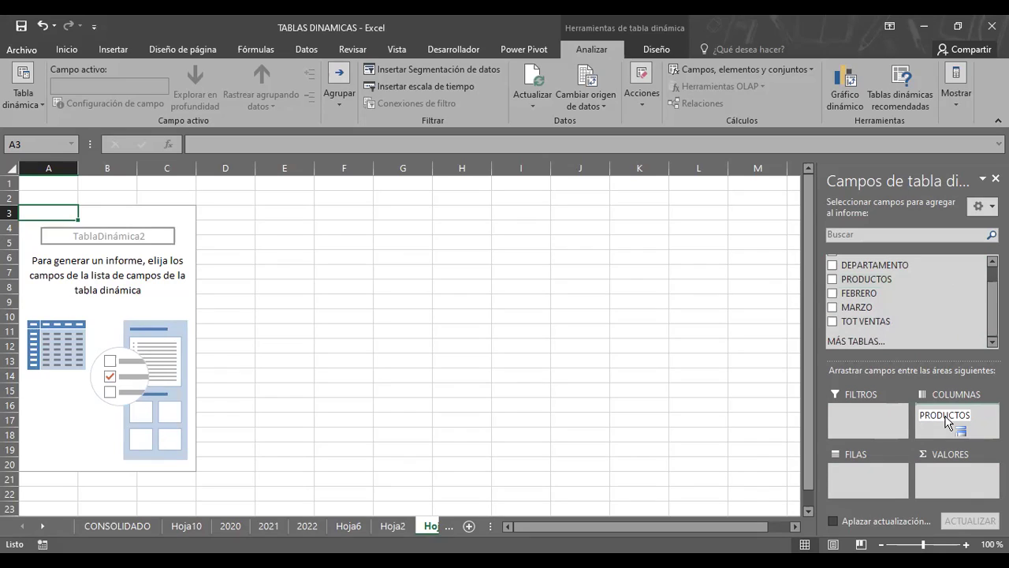
drag(947, 422, 947, 421)
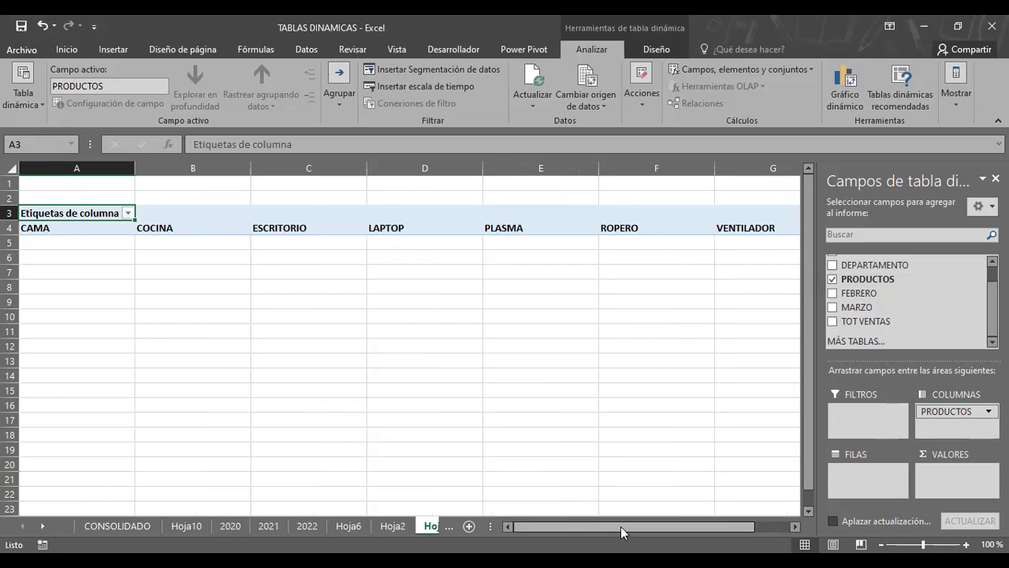
drag(621, 526, 628, 526)
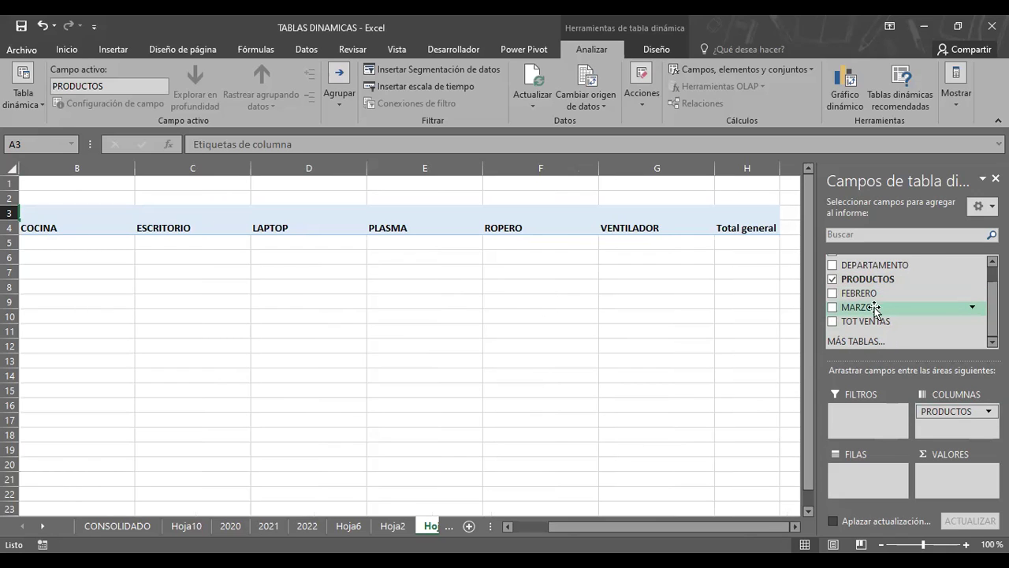
drag(872, 293, 871, 388)
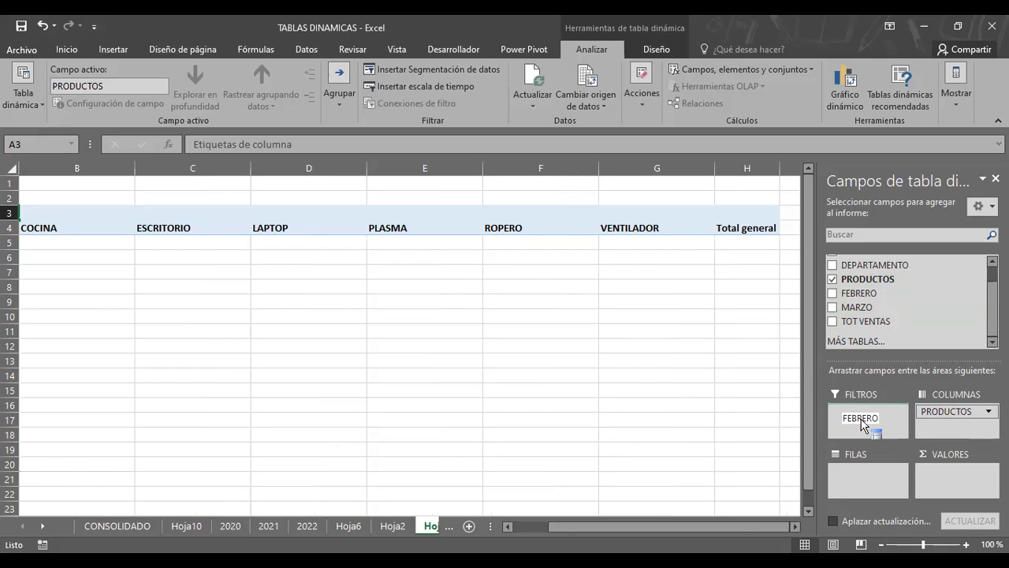
Step: Put FEBRERO in the report filter and check its dropdown without changing anything
drag(863, 425, 853, 420)
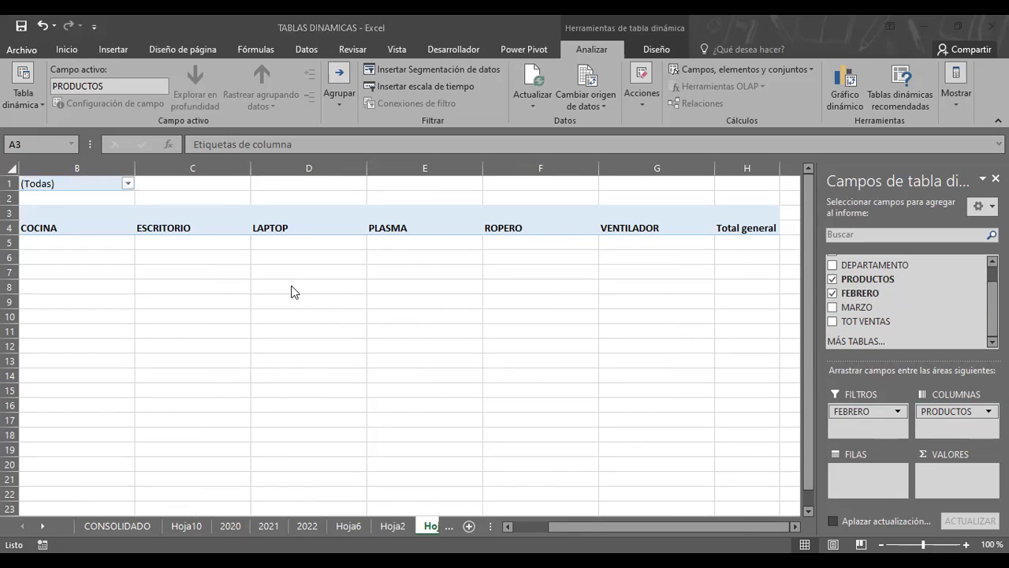
click(128, 186)
key(Escape)
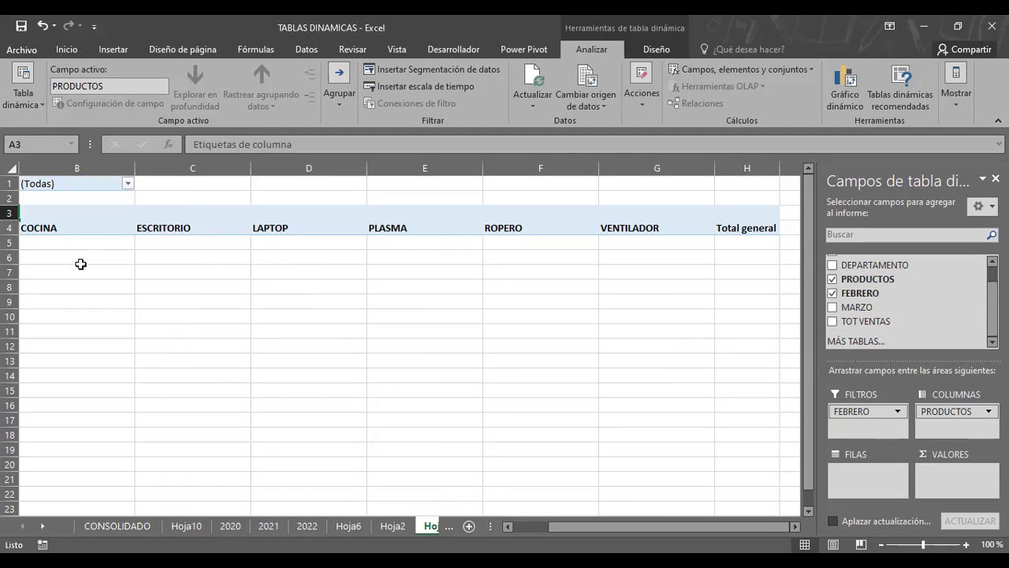
click(46, 220)
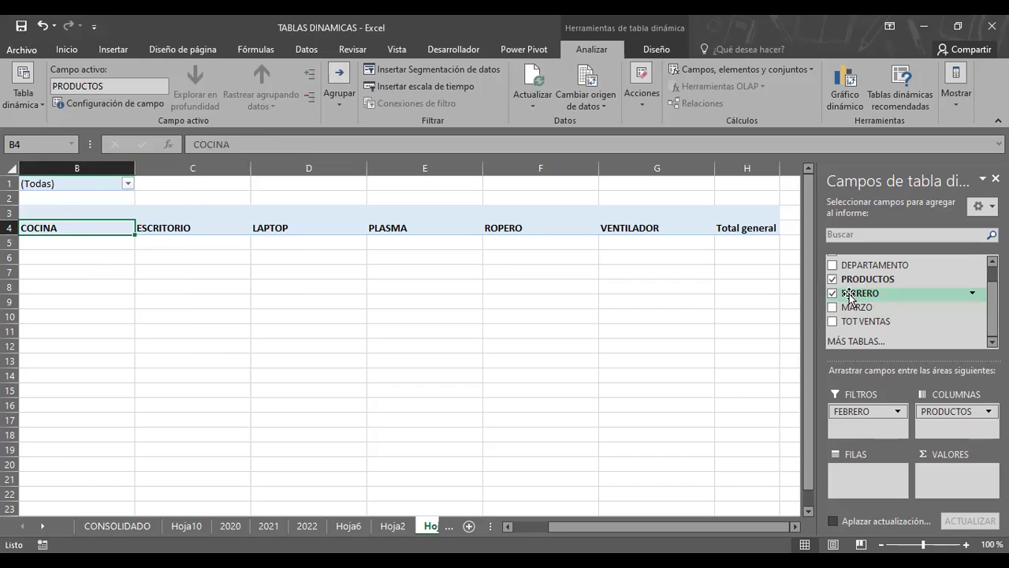
Step: Add MARZO as a row field, then move FEBRERO from Filtros into Filas below it
drag(856, 306, 867, 477)
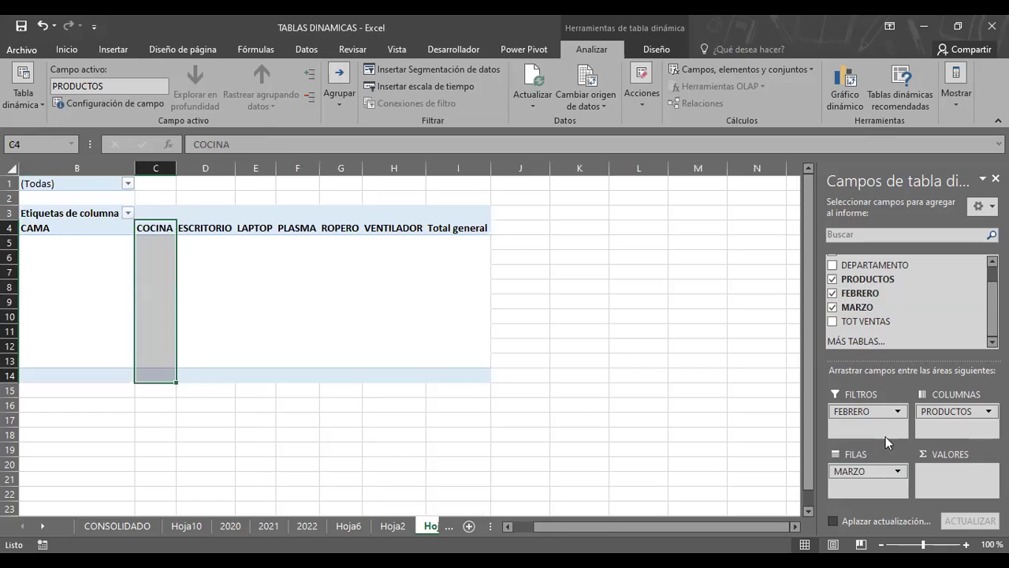
drag(854, 412, 860, 487)
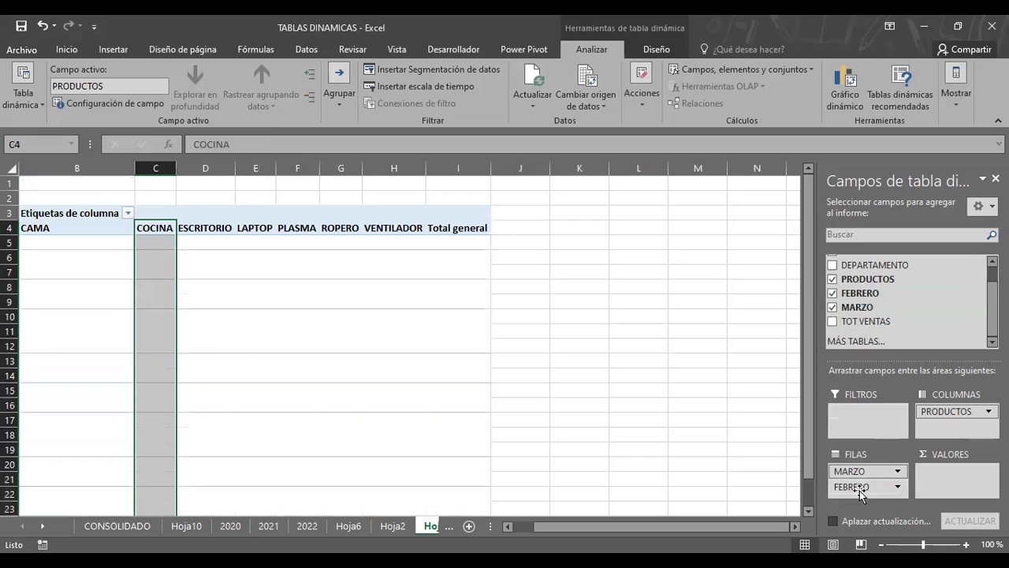
click(864, 487)
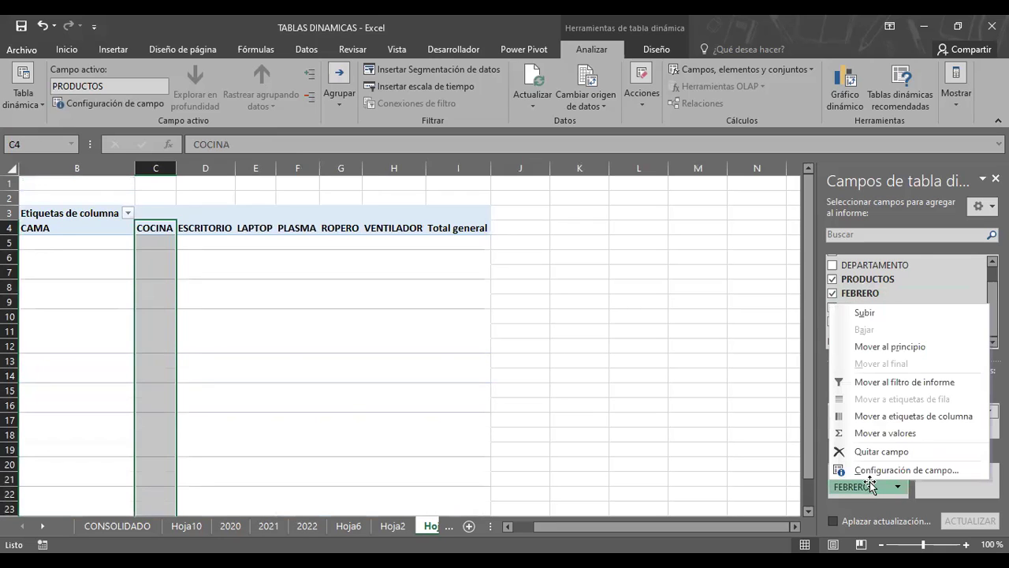
click(54, 273)
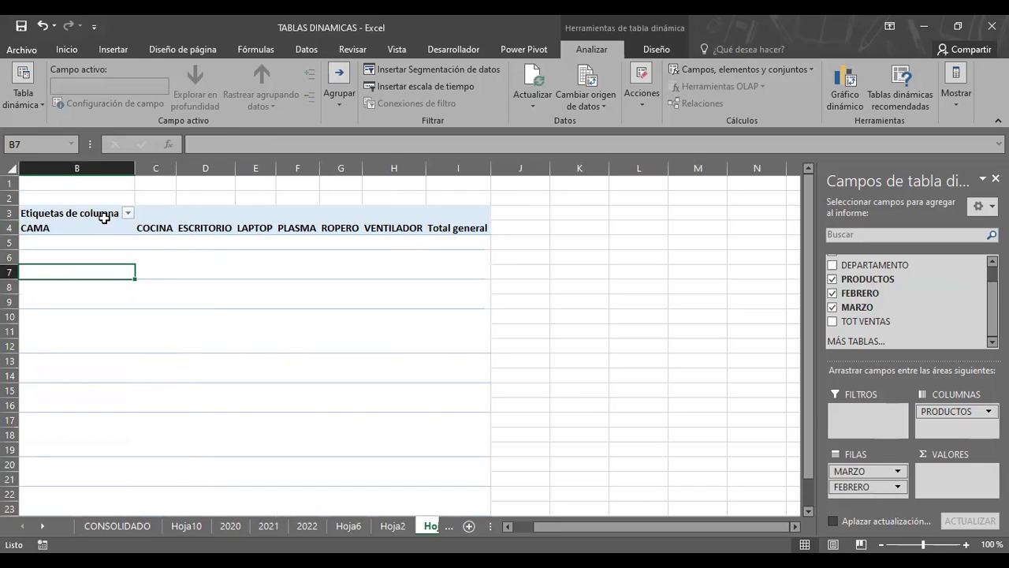
click(127, 213)
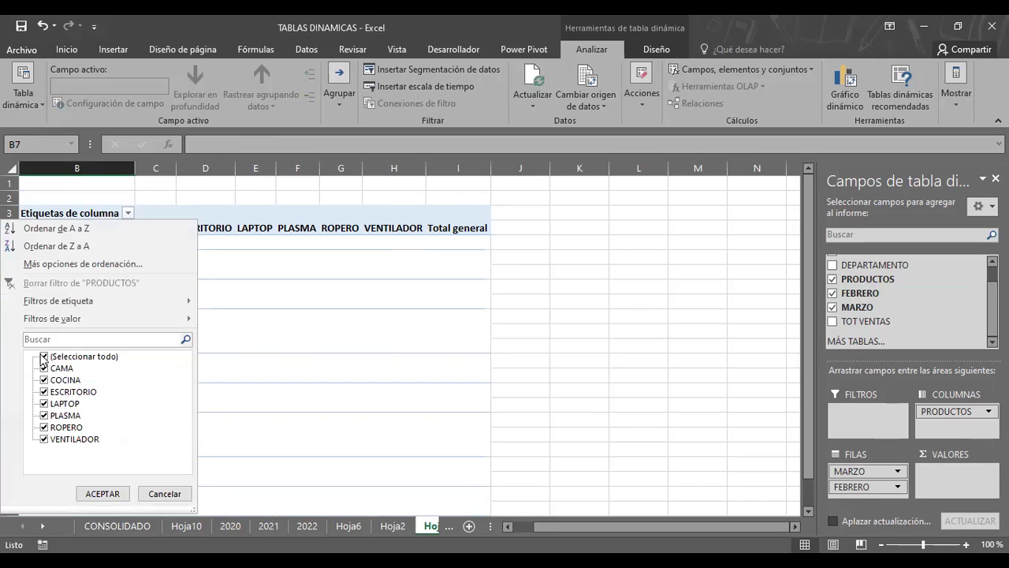
Step: Sum TOT VENTAS in Valores and remove MARZO, keeping FEBRERO as the only row field
click(106, 496)
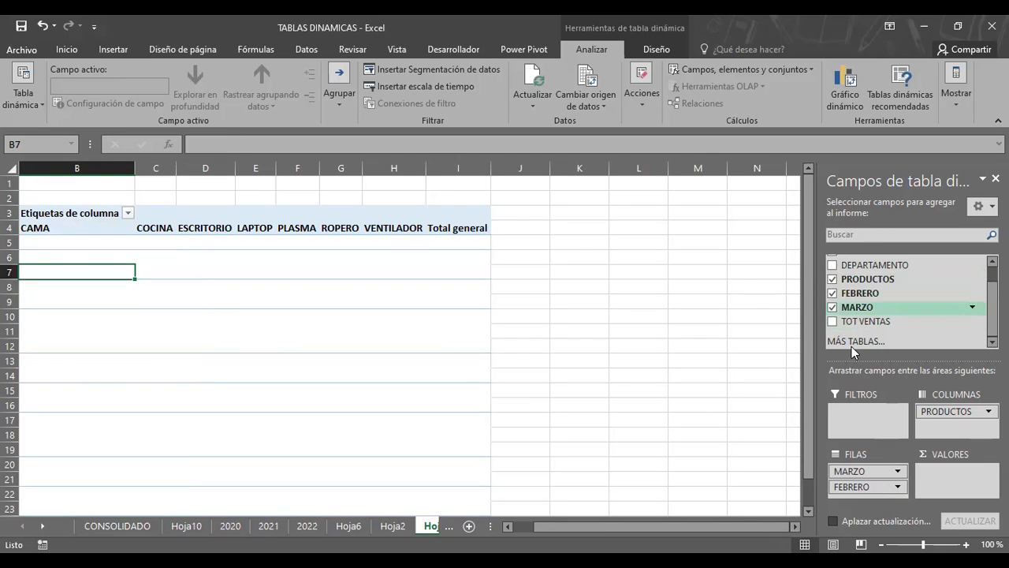
drag(849, 321, 951, 473)
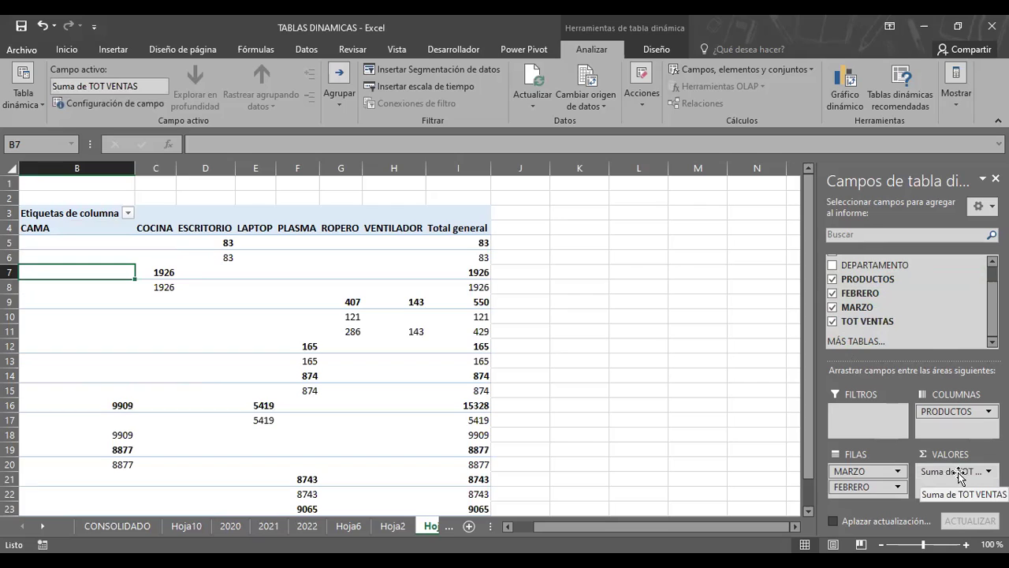
click(865, 472)
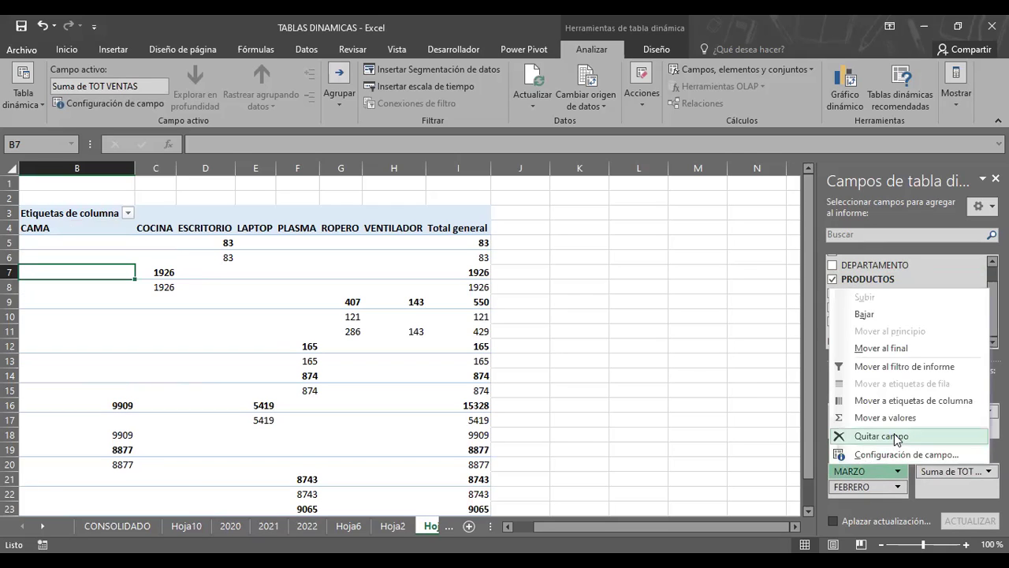
click(882, 436)
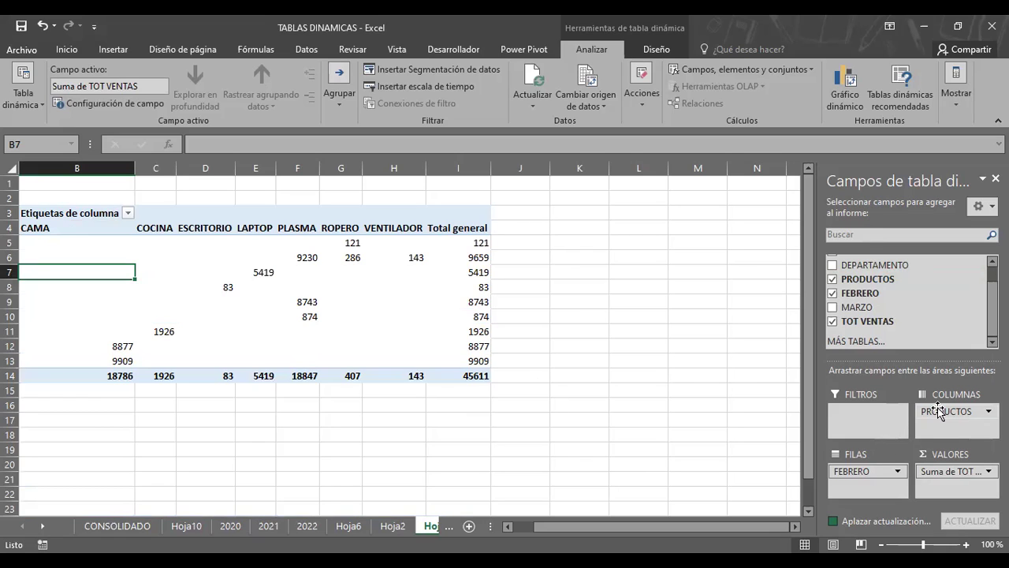
Step: Move PRODUCTOS from Columnas to Filas and FEBRERO into Columnas, transposing the pivot
drag(855, 477, 755, 491)
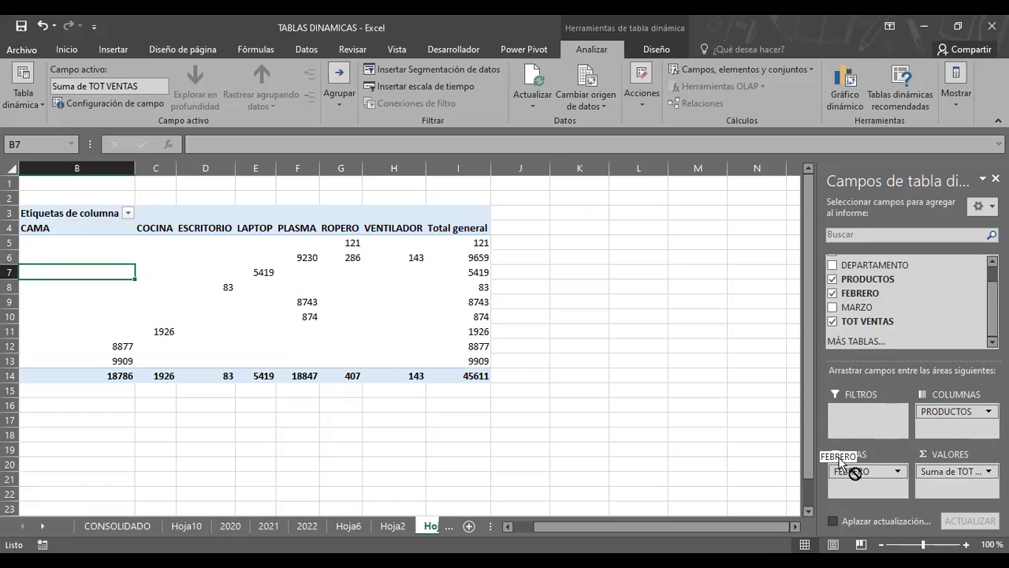
drag(946, 411, 877, 489)
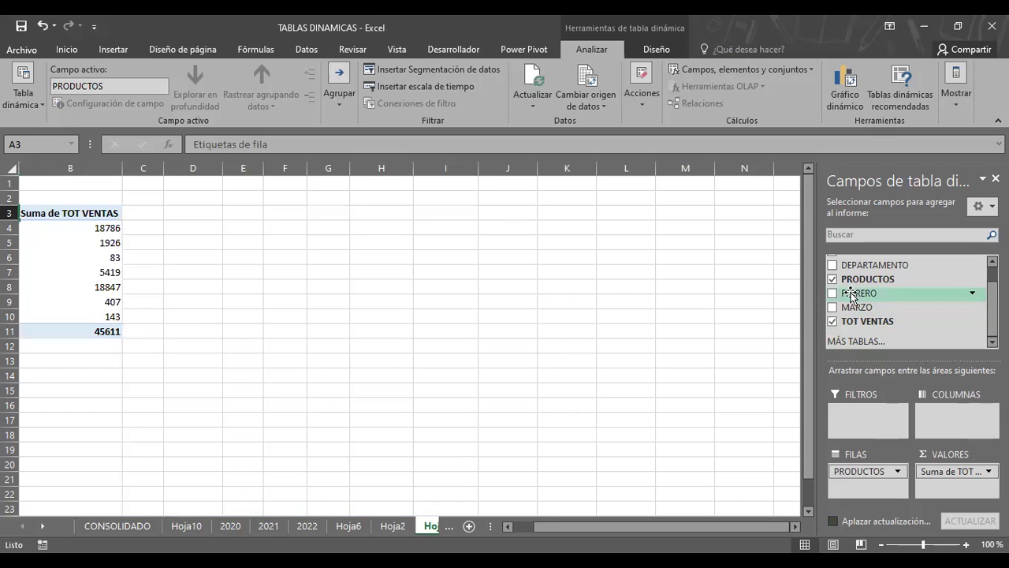
drag(851, 295, 944, 409)
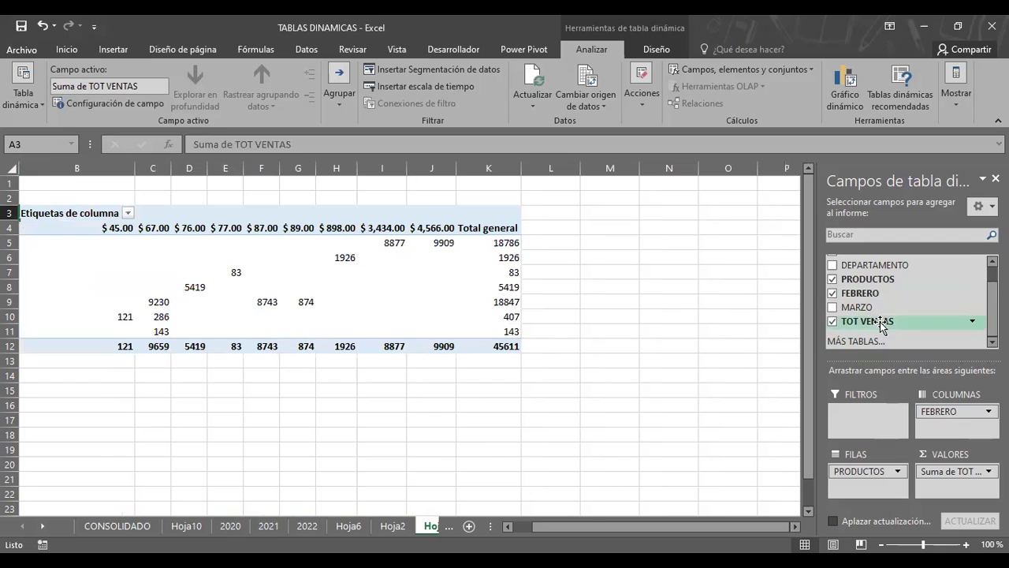
Step: Open the FEBRERO column-label filter and reselect cells inside the transposed pivot table
click(128, 213)
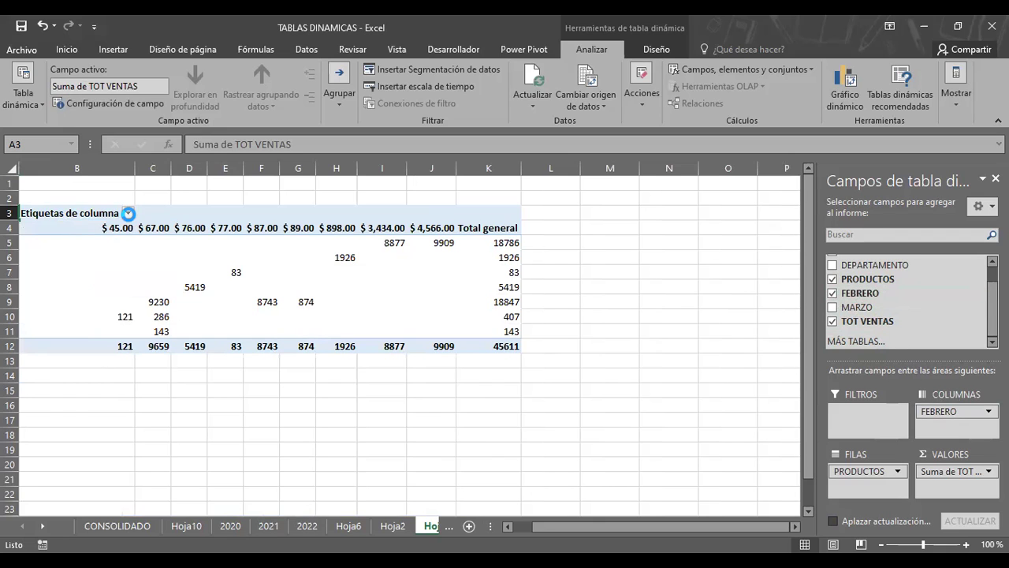
click(492, 343)
click(666, 303)
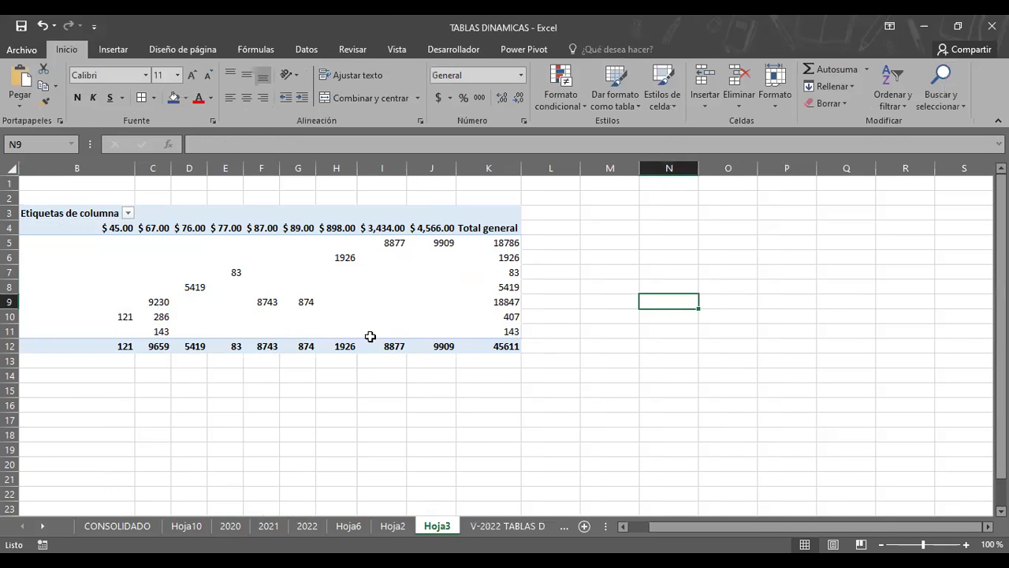
click(370, 335)
click(408, 291)
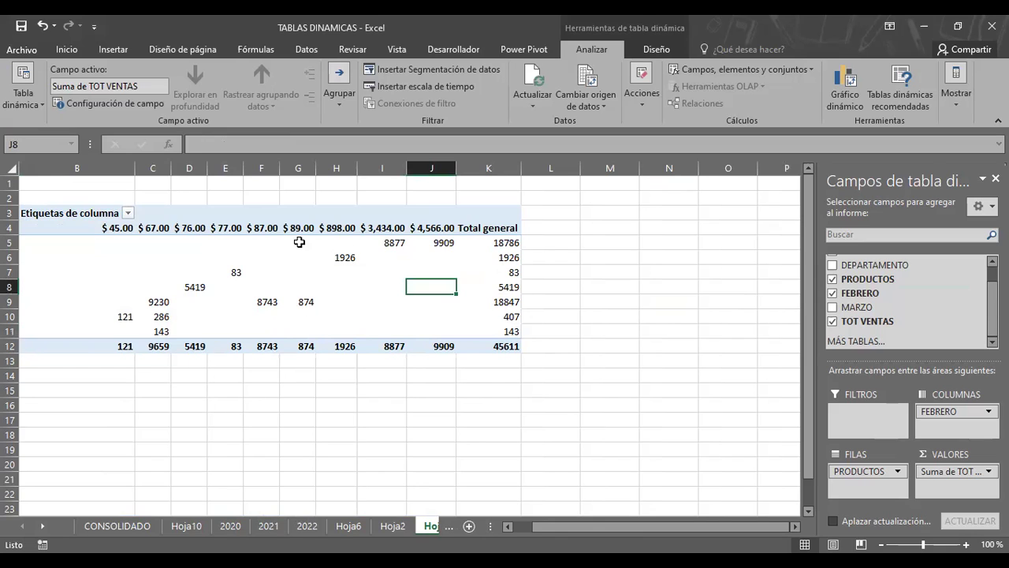
click(128, 213)
Step: Move PRODUCTOS into the report filter, keeping the column-label filter at all values
click(129, 214)
drag(865, 472, 866, 414)
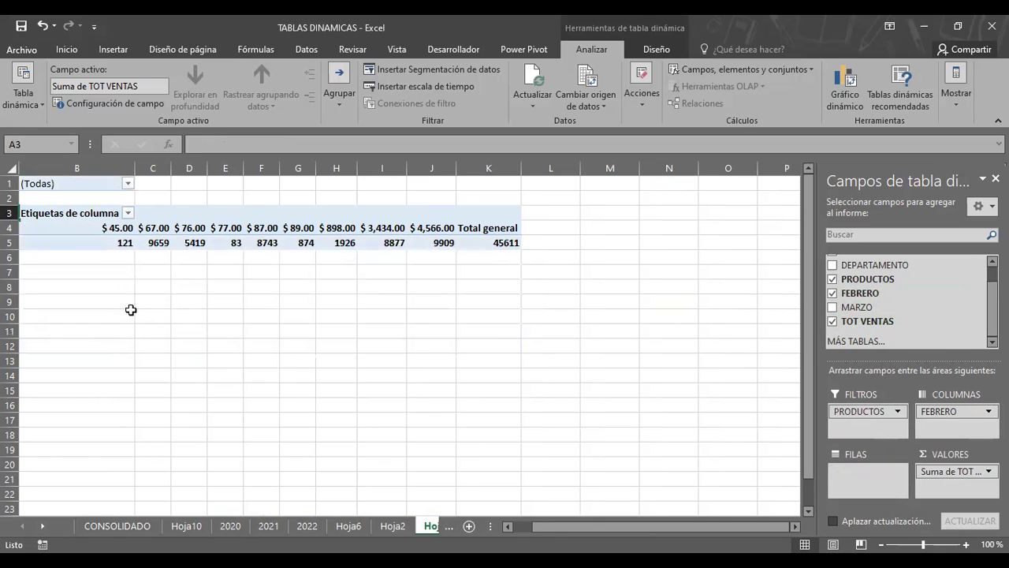
click(128, 214)
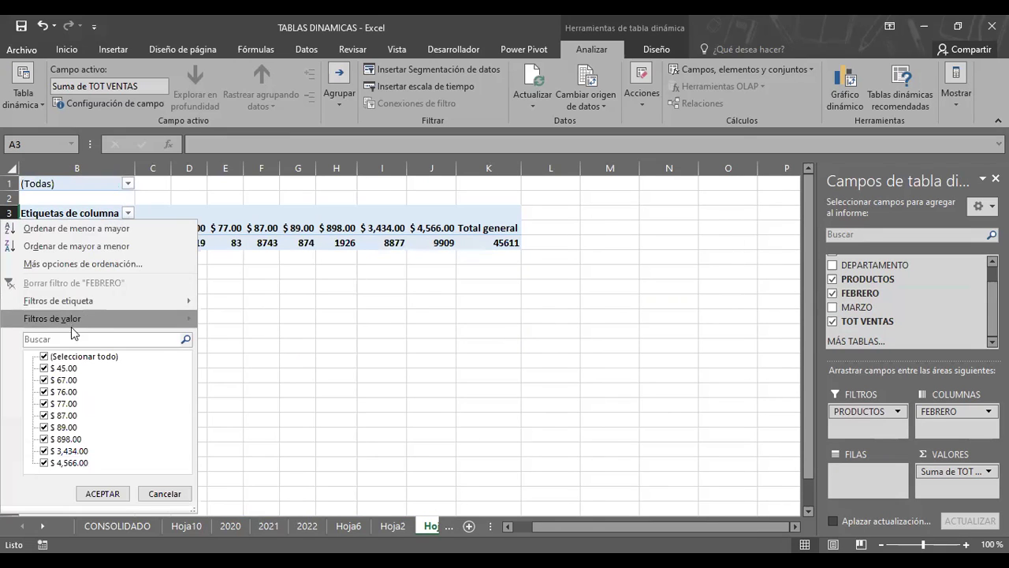
click(99, 496)
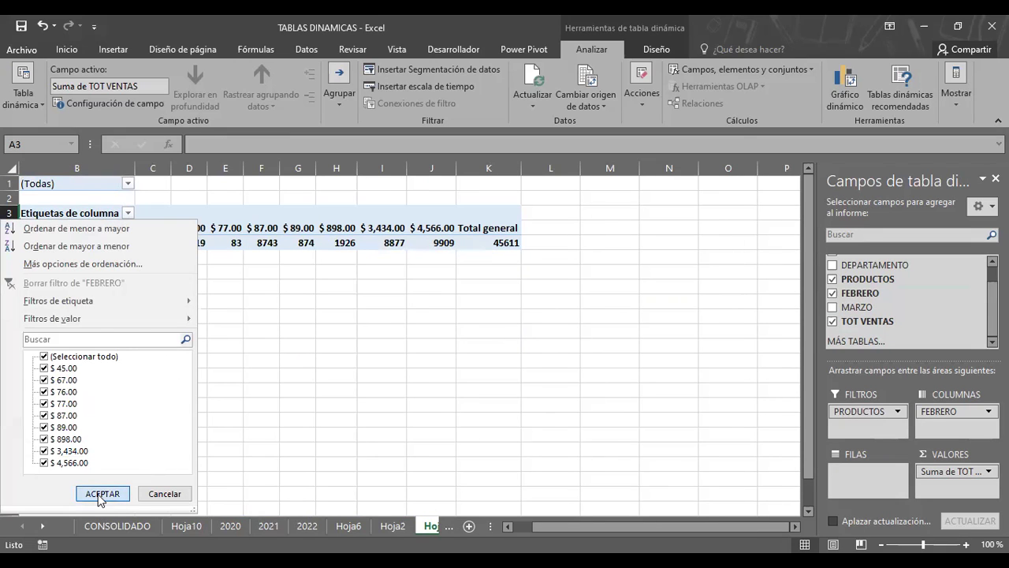
Step: Check the totals row across the FEBRERO amount headers, ending on Total general 45611
click(129, 241)
click(151, 241)
click(195, 228)
click(261, 228)
click(298, 228)
click(336, 228)
click(383, 228)
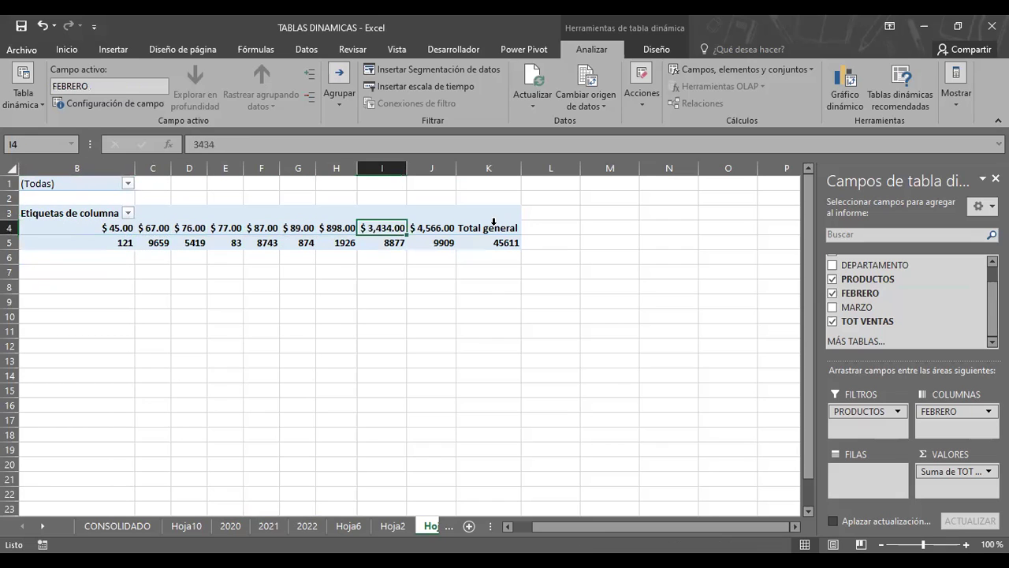
click(493, 222)
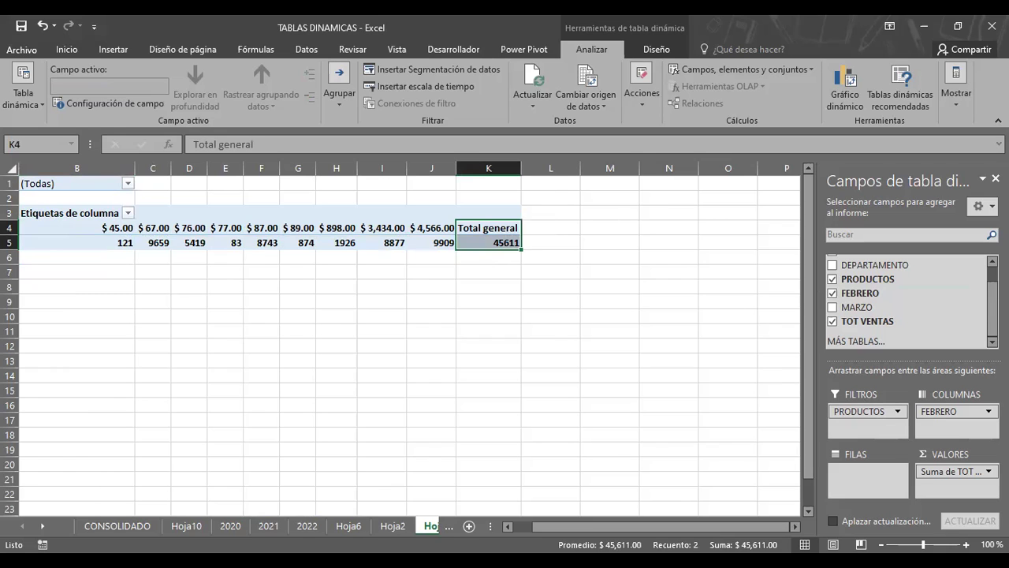
Step: Clear FEBRERO, PRODUCTOS and TOT VENTAS, then put TOT VENTAS in columns and PRODUCTOS in rows
drag(937, 410, 778, 357)
drag(860, 411, 741, 340)
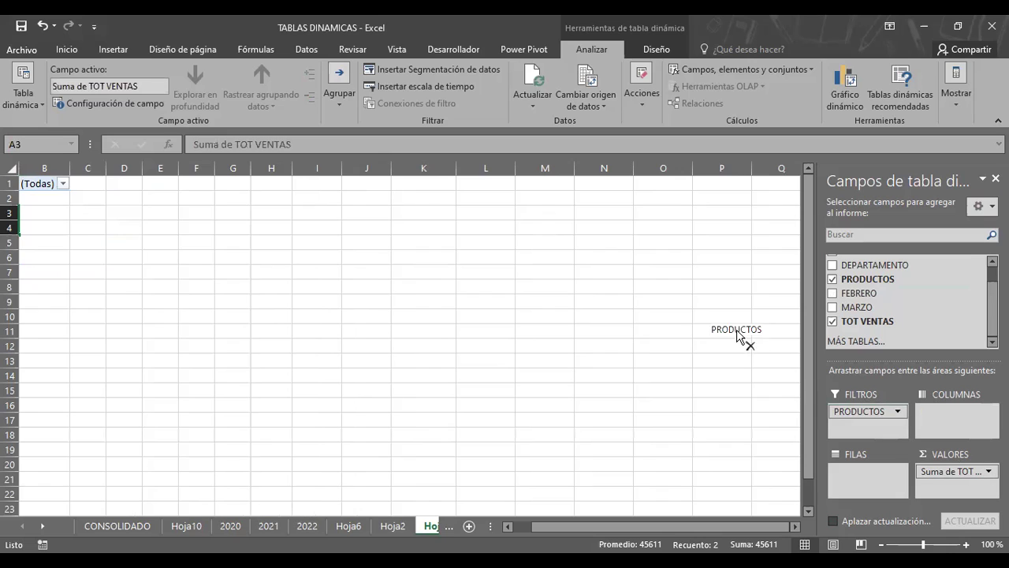
drag(938, 471, 761, 336)
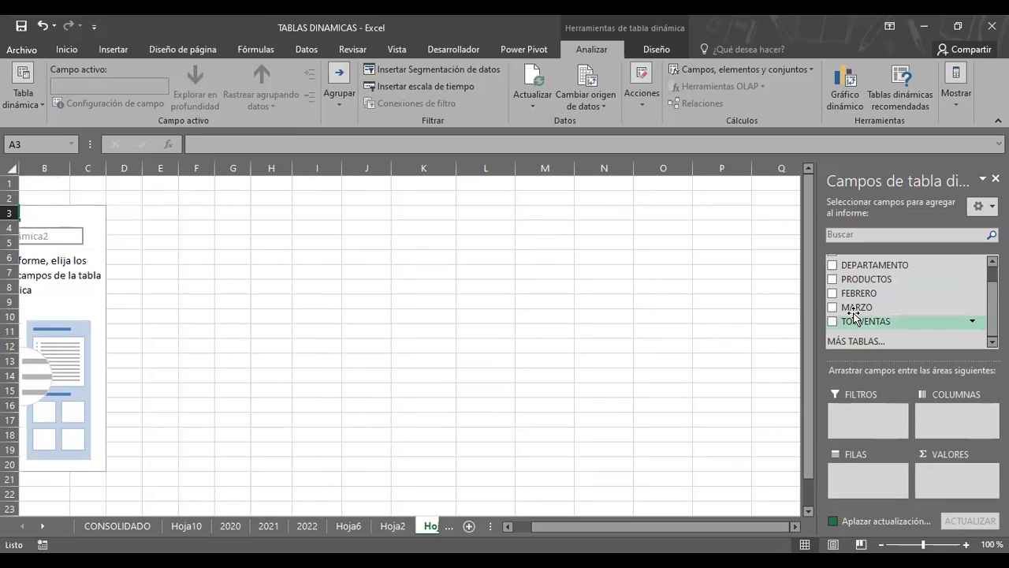
mouse_move(860, 325)
mouse_down()
mouse_move(951, 471)
mouse_move(878, 415)
mouse_move(970, 420)
mouse_up()
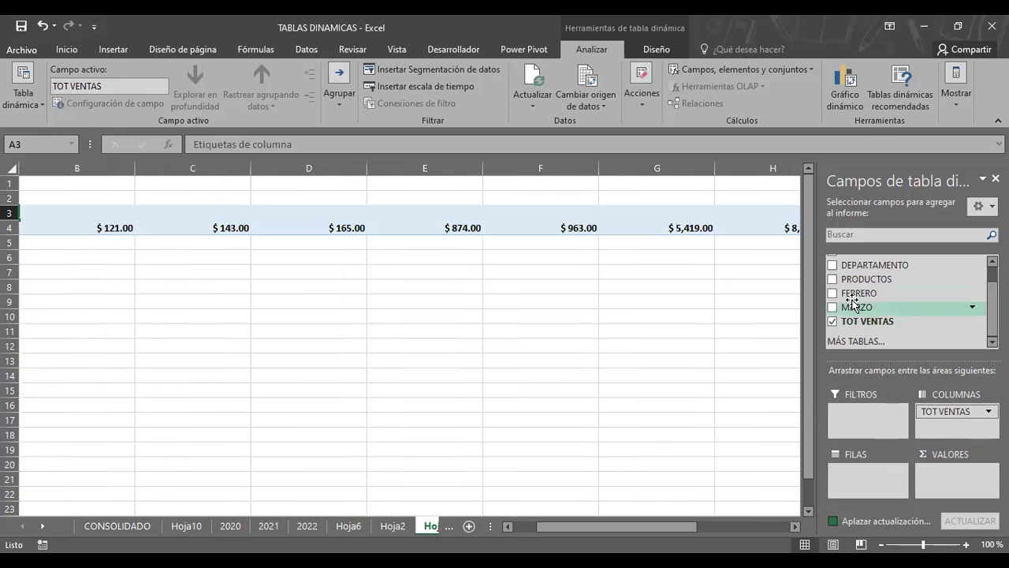
drag(850, 280, 872, 478)
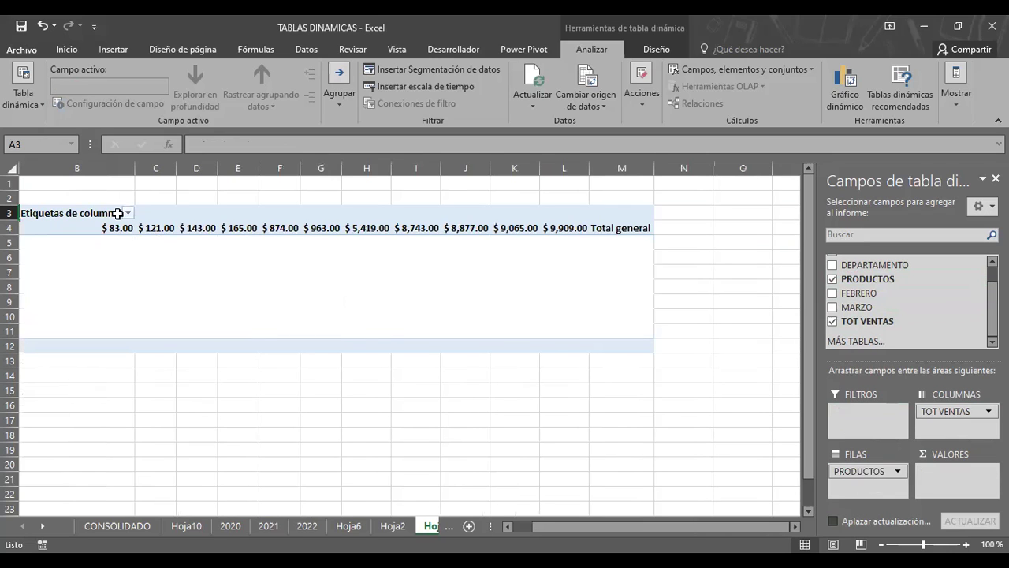
Step: Open the TOT VENTAS column-label filter and close it without changes
click(128, 213)
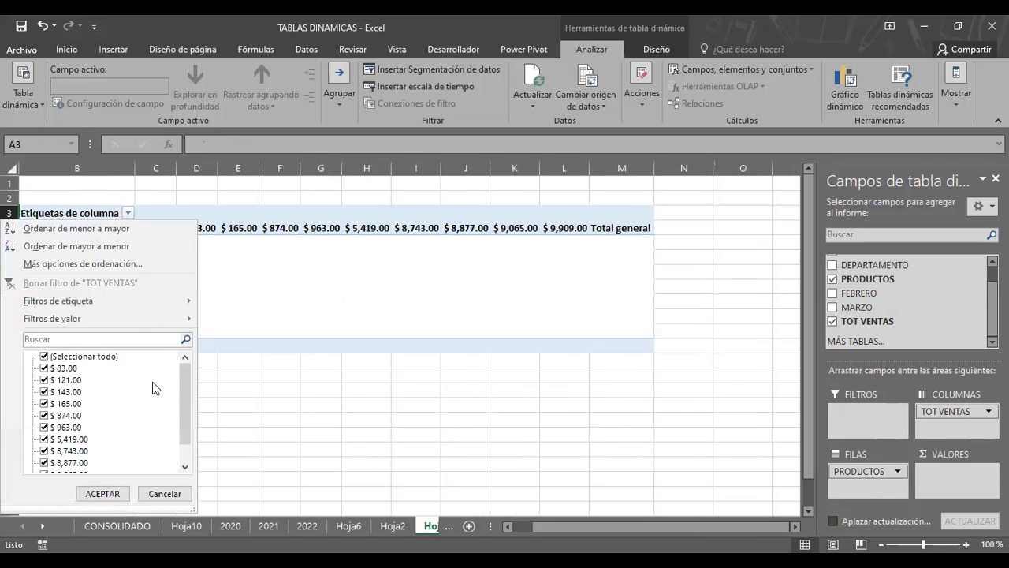
mouse_move(187, 380)
mouse_down()
mouse_move(195, 410)
mouse_move(192, 371)
mouse_up()
click(153, 496)
click(153, 495)
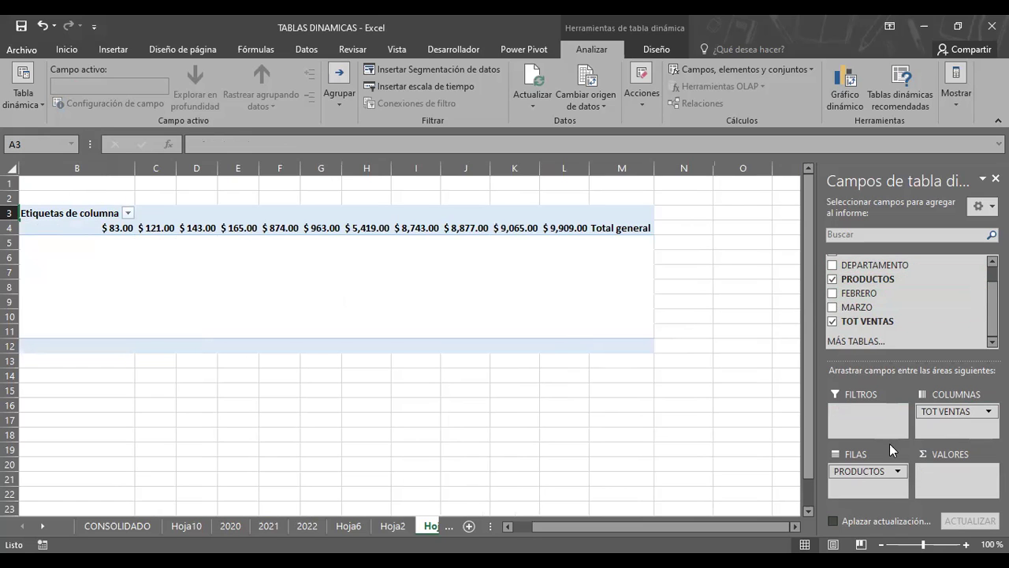
Step: Move PRODUCTOS into Values and change its summary from Cuenta to Suma
drag(863, 471, 944, 477)
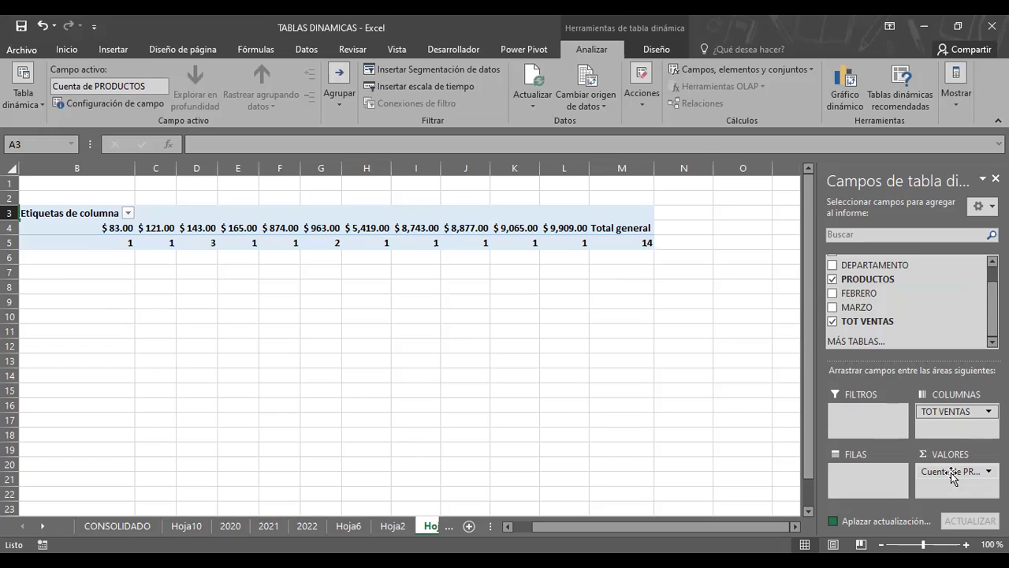
drag(953, 476, 961, 472)
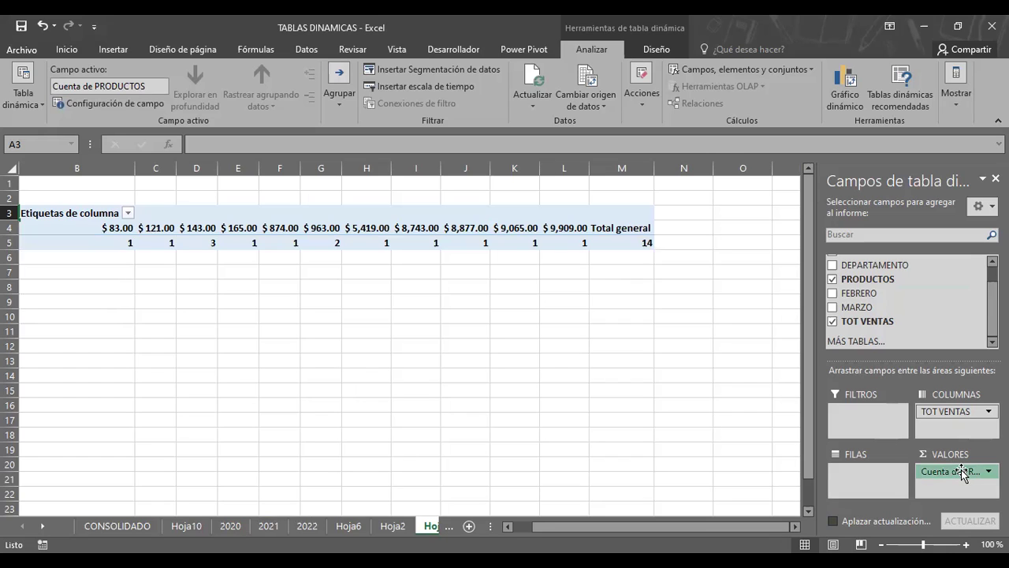
click(961, 470)
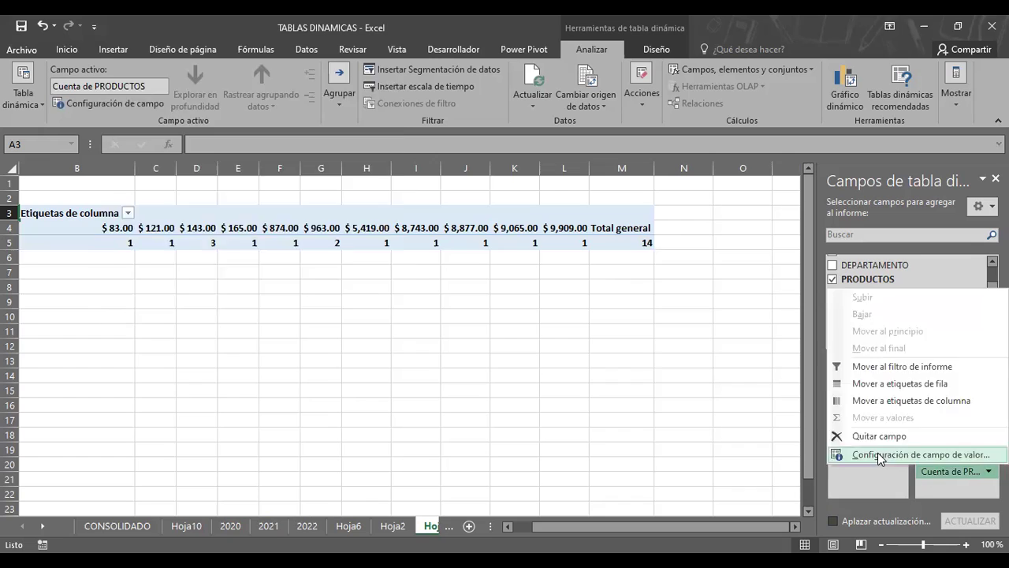
click(881, 455)
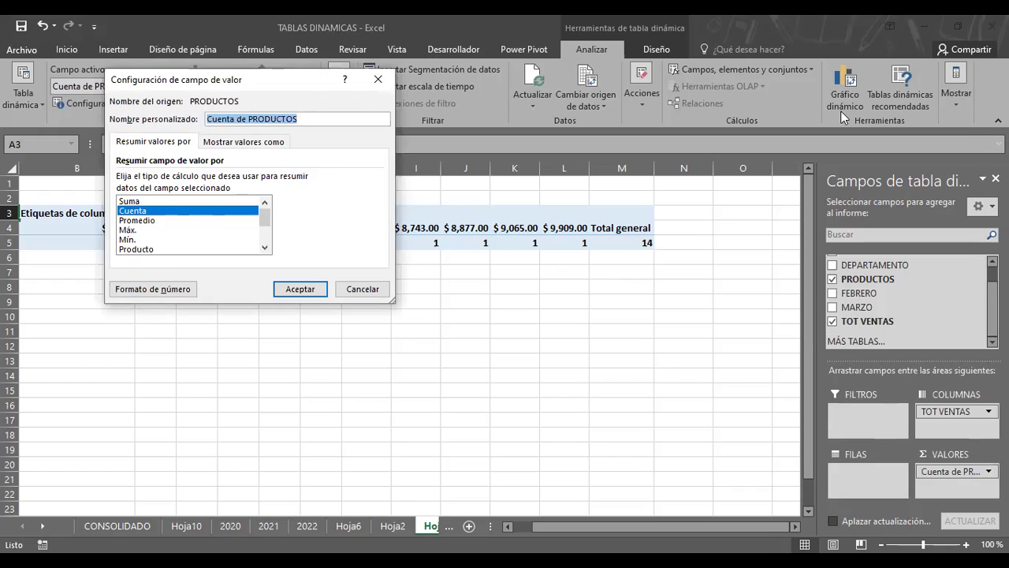
drag(264, 84, 843, 117)
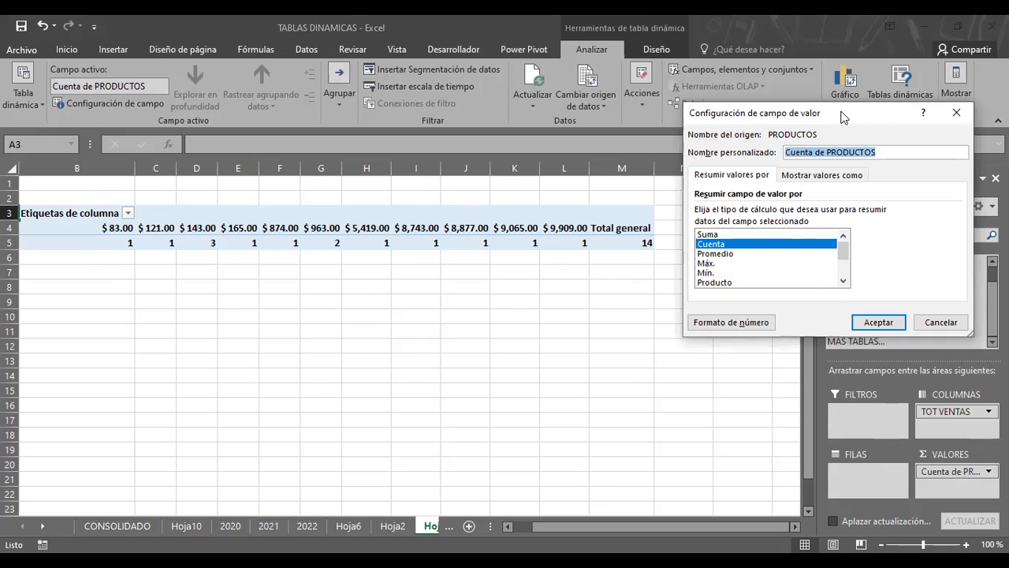
click(705, 264)
click(716, 235)
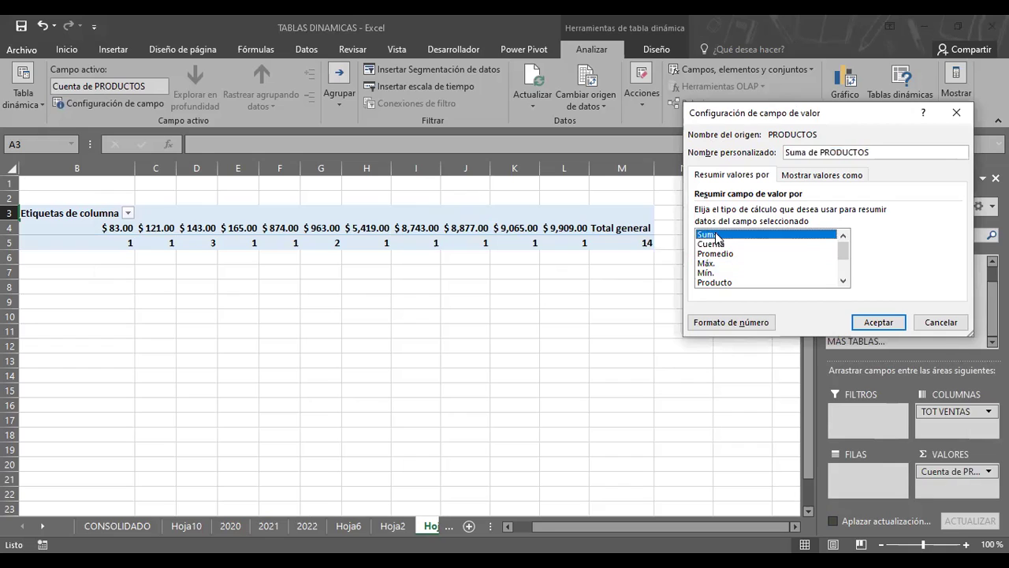
click(886, 322)
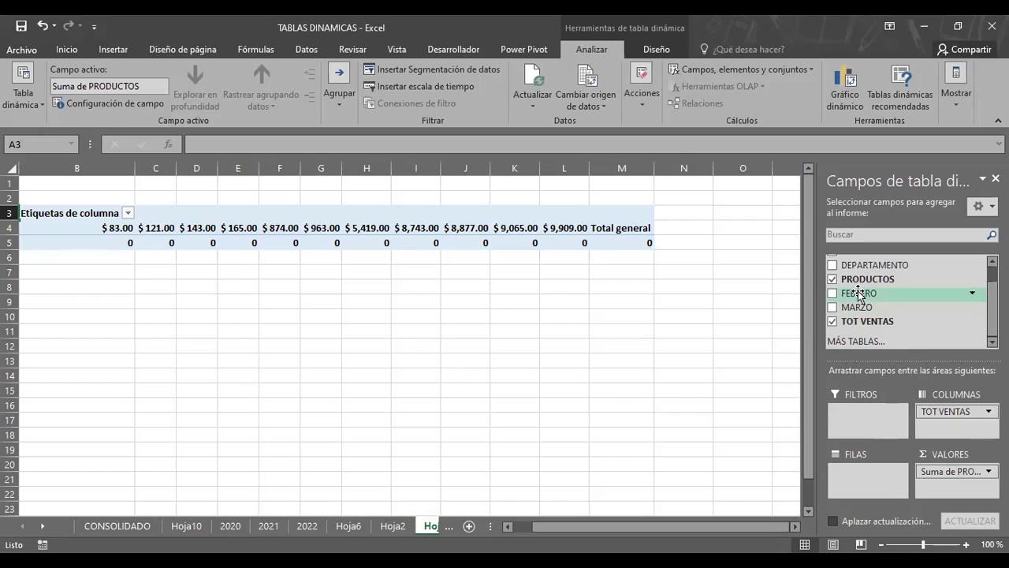
Step: Put PRODUCTOS in the report filter and add FEBRERO as a summed value
drag(861, 298, 869, 481)
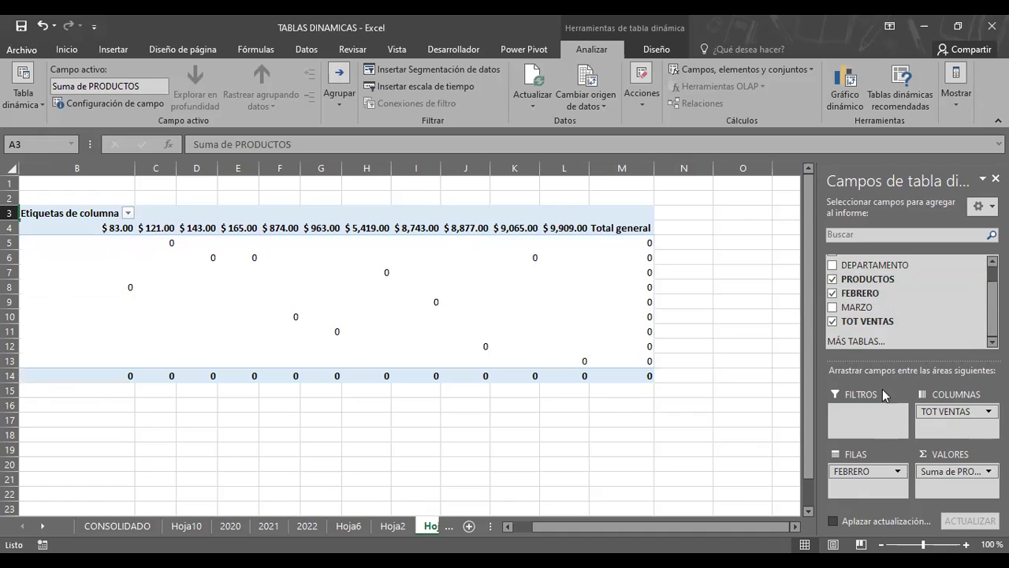
mouse_move(868, 279)
mouse_down()
mouse_move(881, 339)
mouse_move(860, 477)
mouse_move(755, 342)
mouse_up()
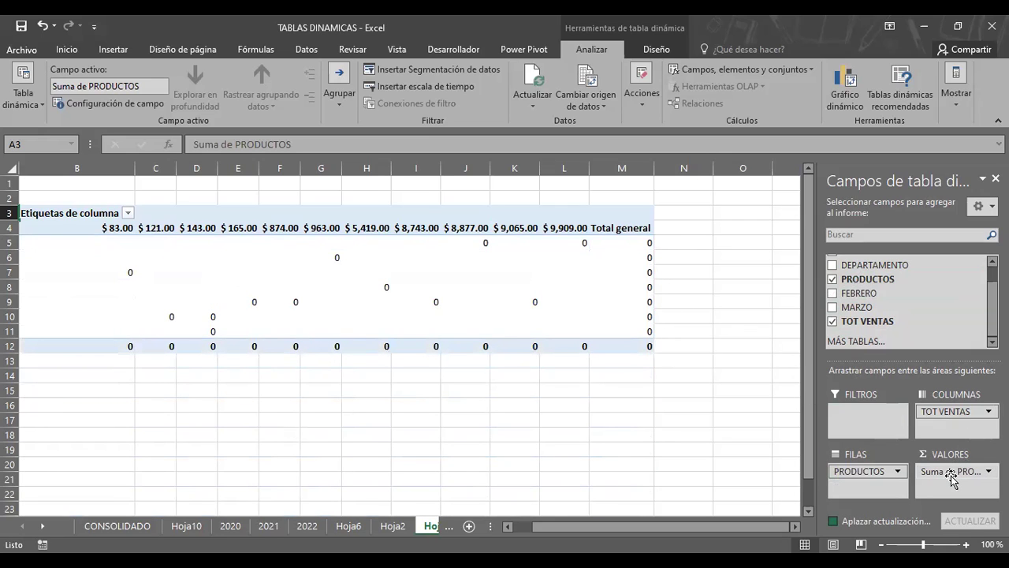
drag(952, 478, 865, 416)
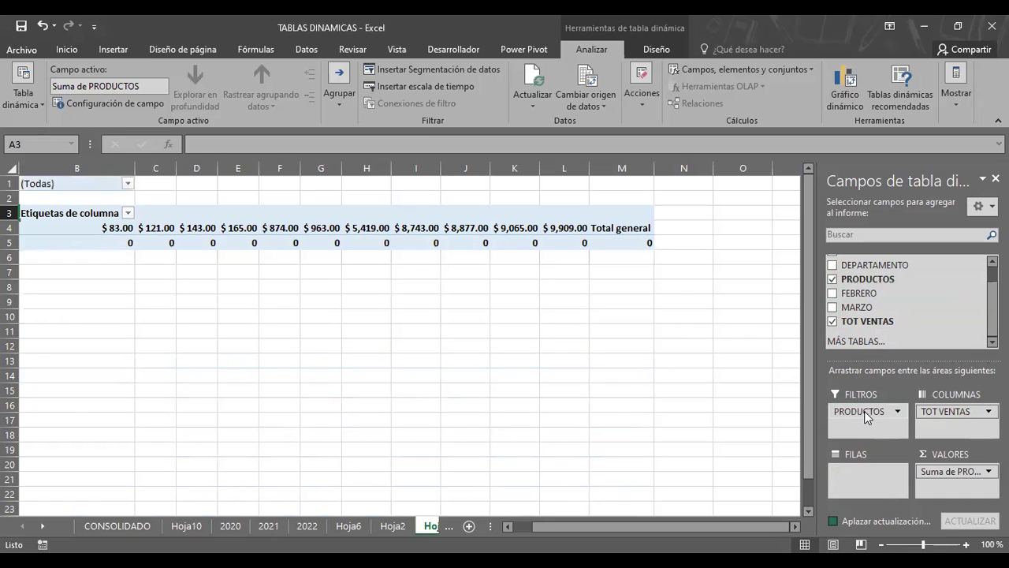
mouse_move(860, 293)
mouse_down()
mouse_move(959, 488)
mouse_move(952, 477)
mouse_up()
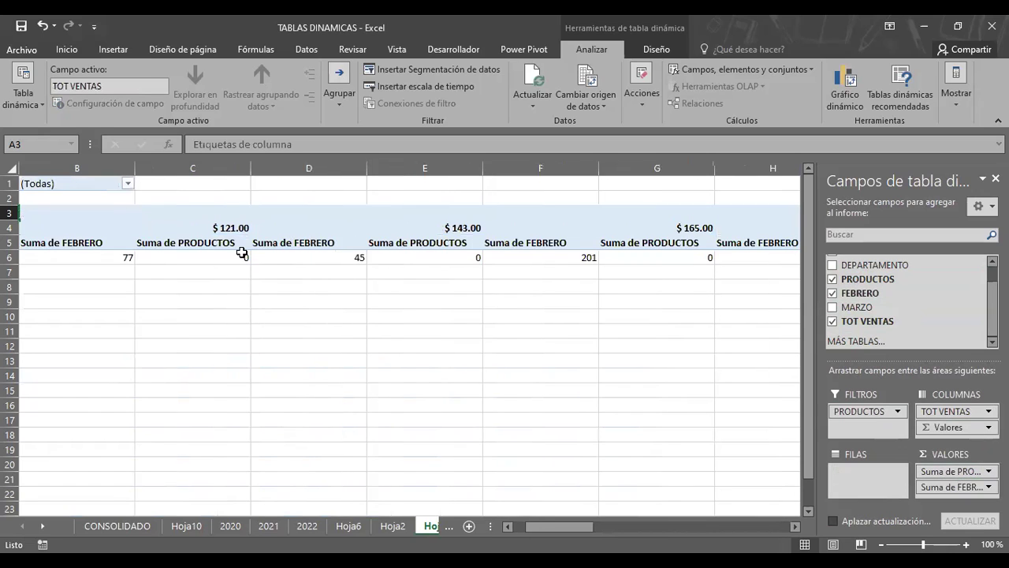
Step: Filter the products to CAMA and LAPTOP using multiple-item selection
mouse_move(243, 252)
click(129, 185)
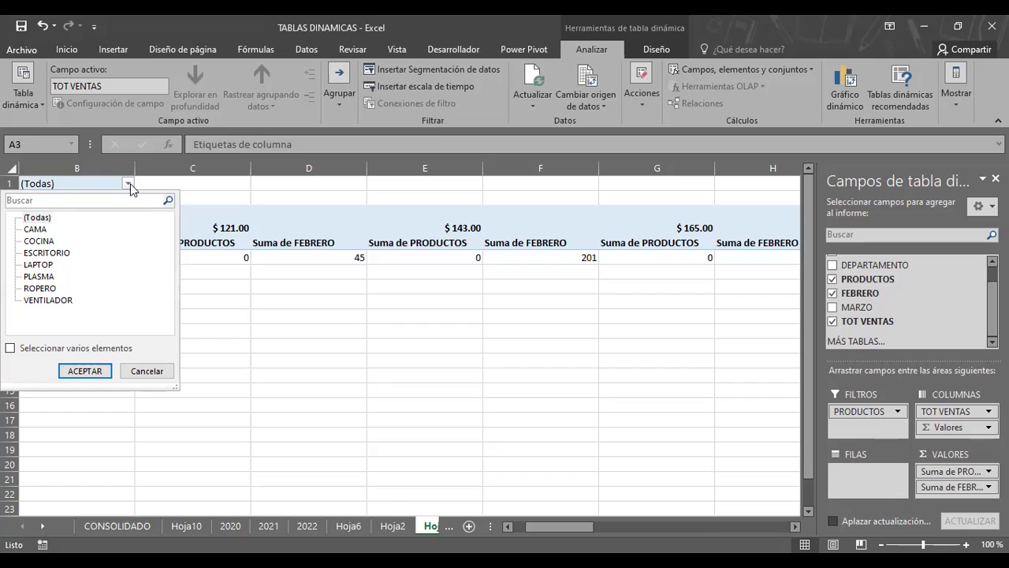
click(44, 230)
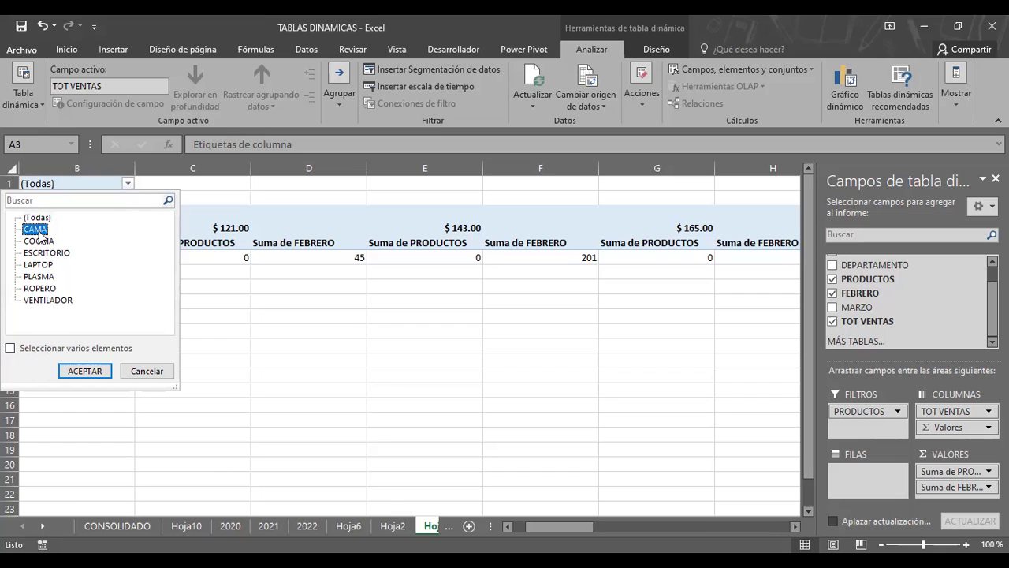
click(10, 348)
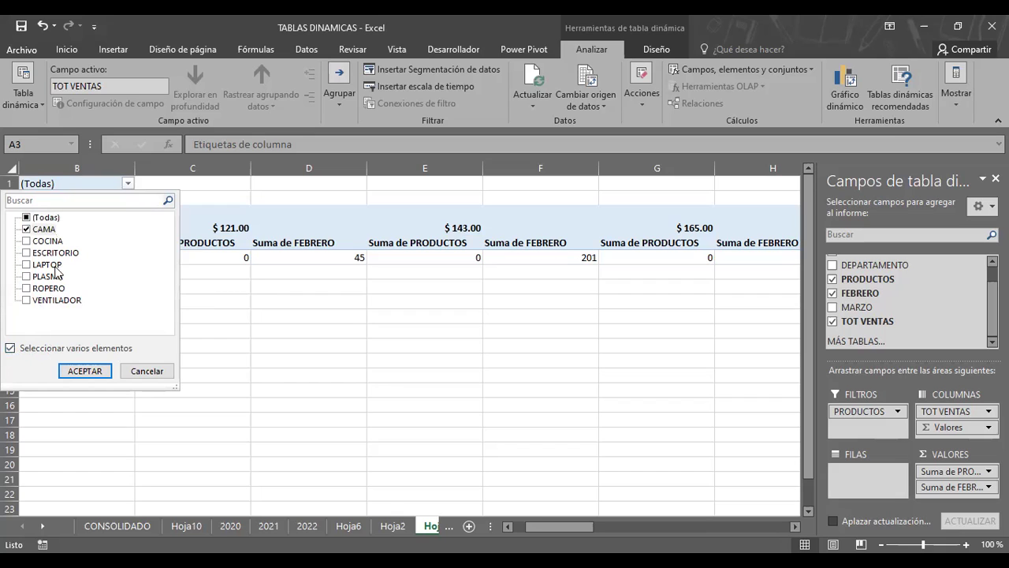
click(26, 265)
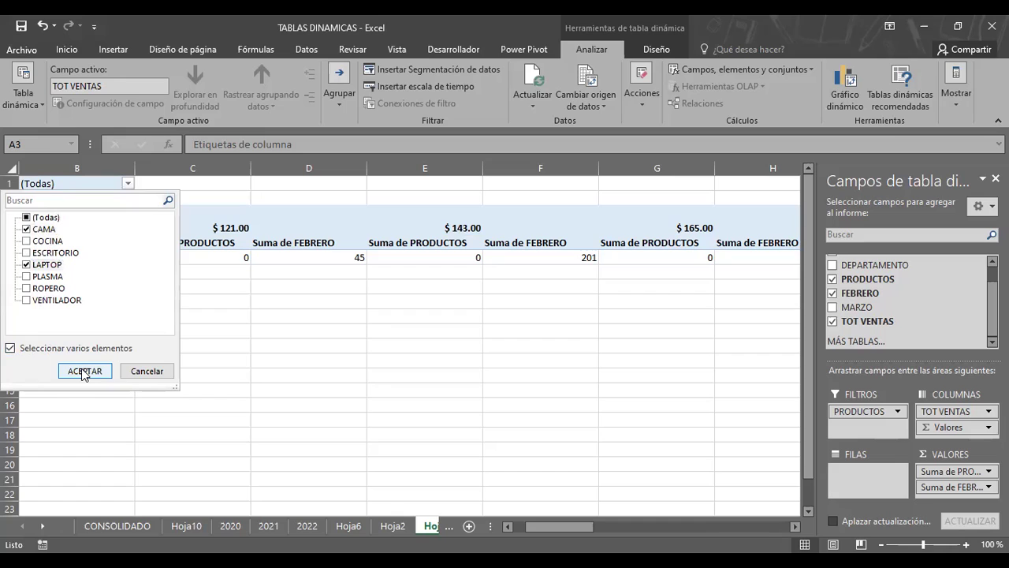
click(85, 371)
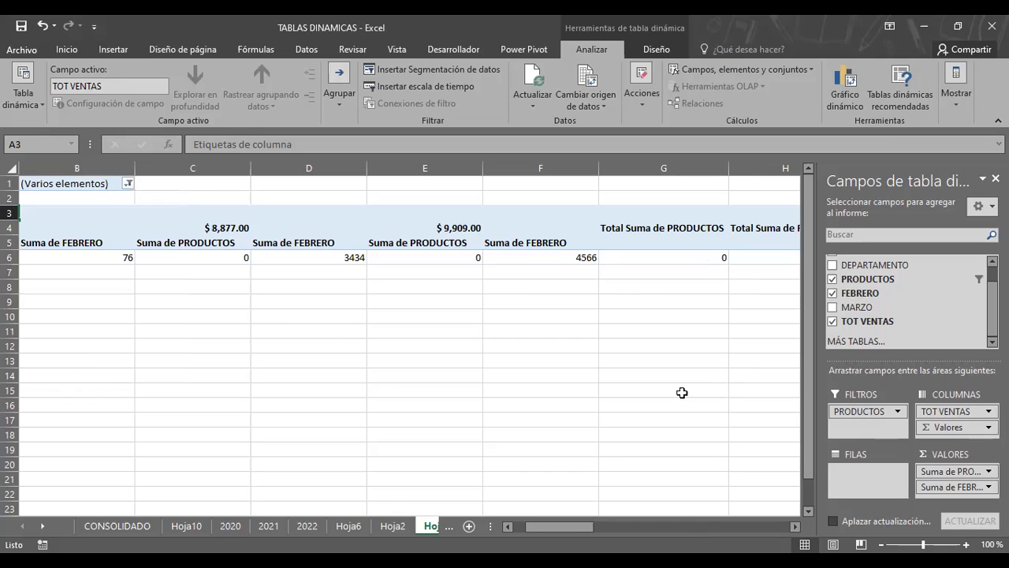
mouse_move(573, 527)
mouse_down()
mouse_move(666, 527)
mouse_move(552, 526)
mouse_up()
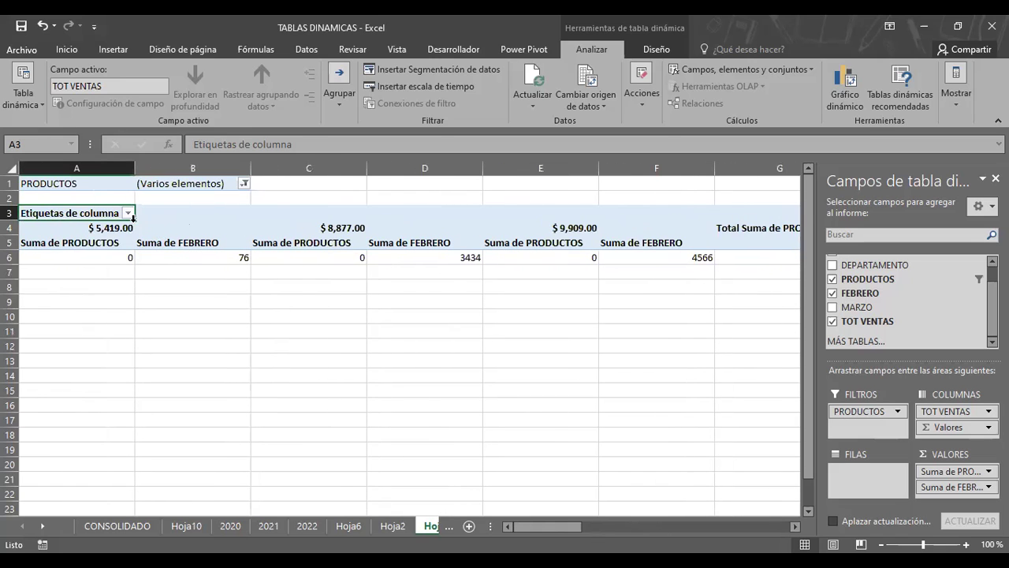
Step: Open and dismiss the PRODUCTOS filter and column-label options without changes
click(245, 184)
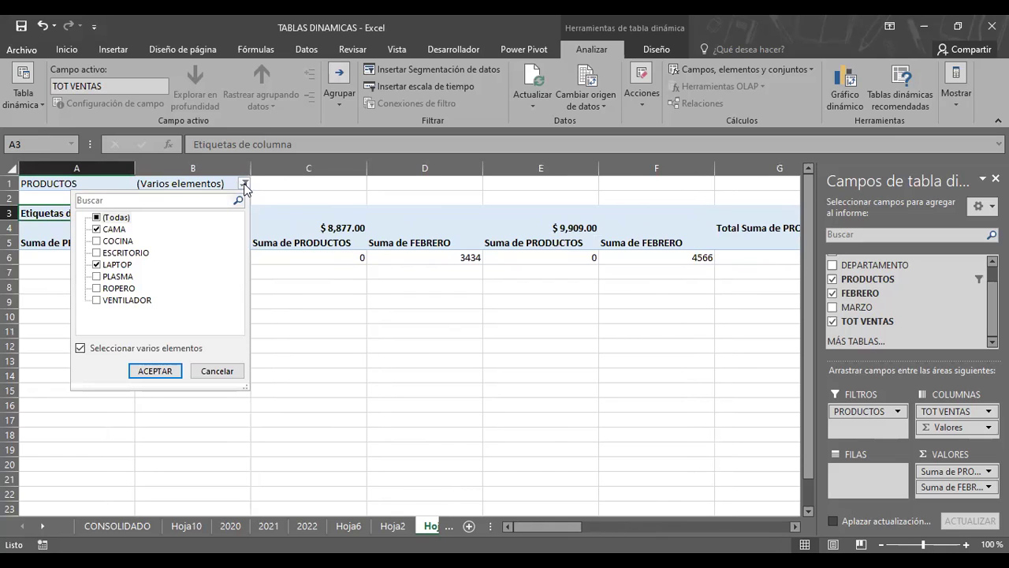
click(71, 194)
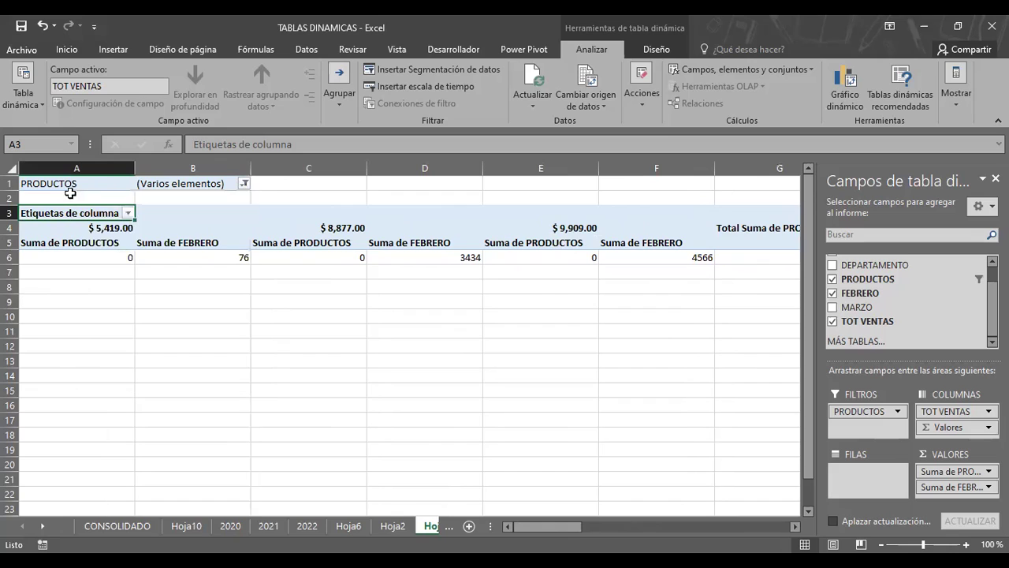
click(71, 185)
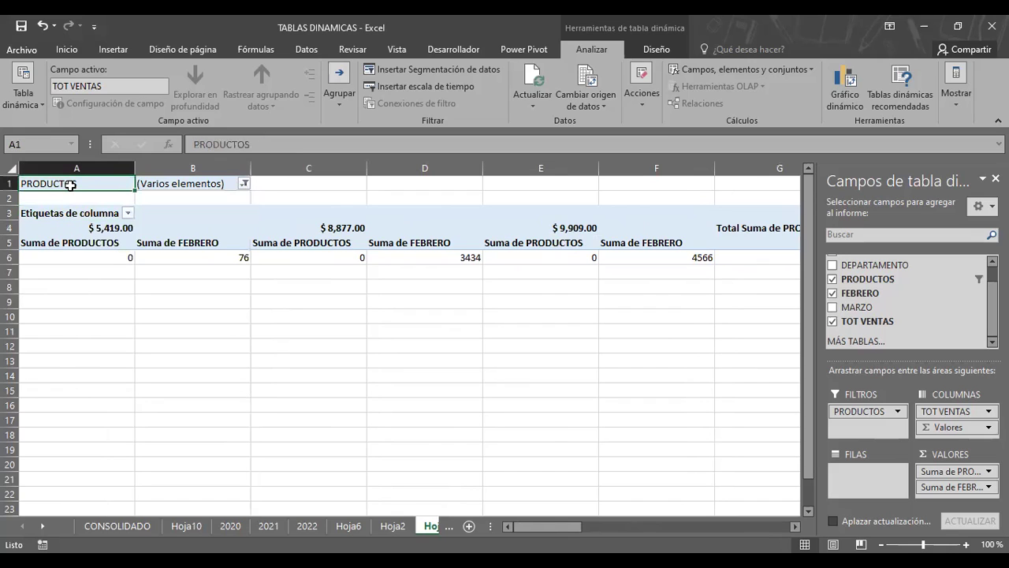
click(128, 214)
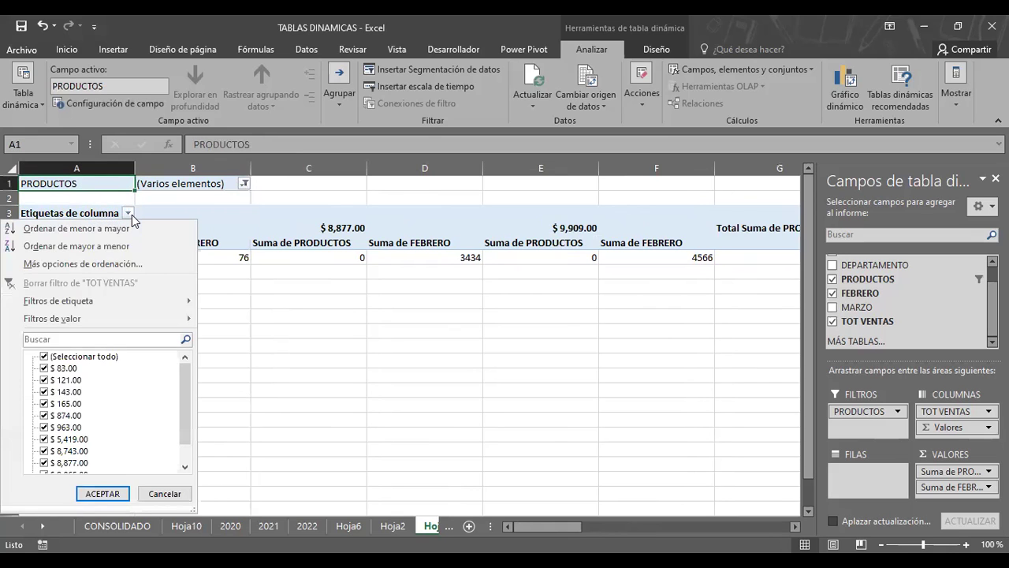
click(132, 213)
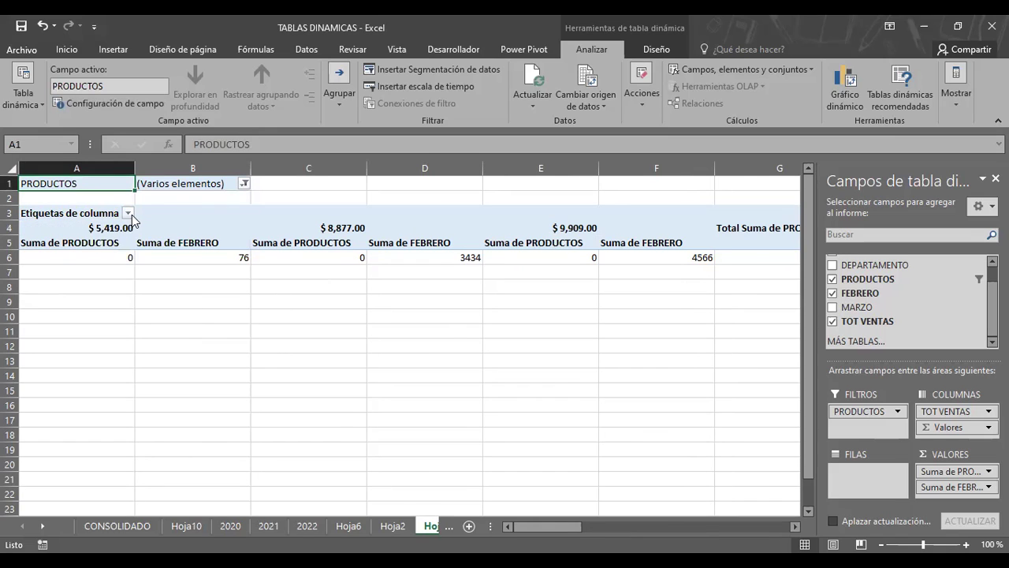
Step: Make FEBRERO the row field and reset the PRODUCTOS filter to (Todas)
drag(954, 486, 874, 474)
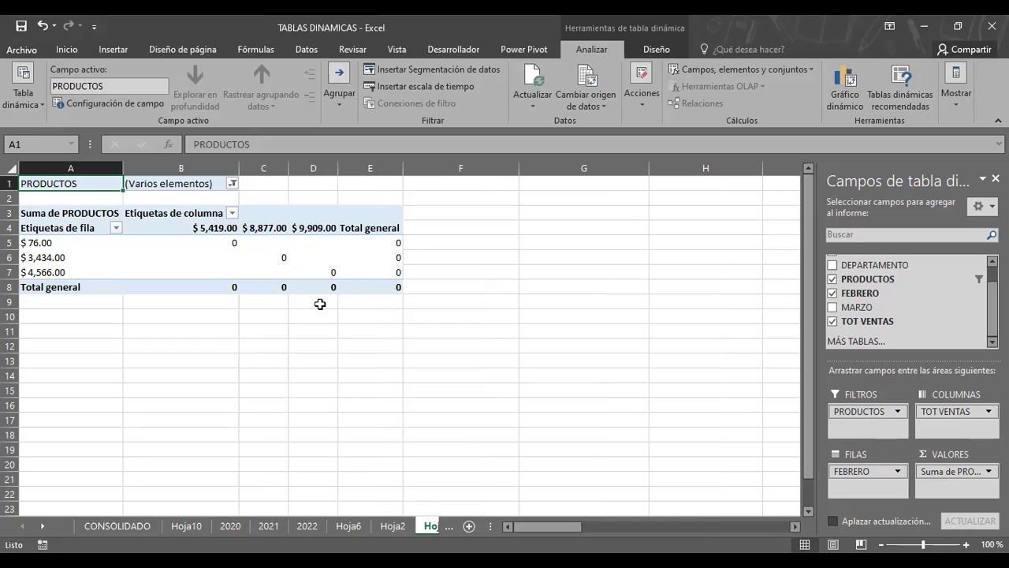
click(233, 184)
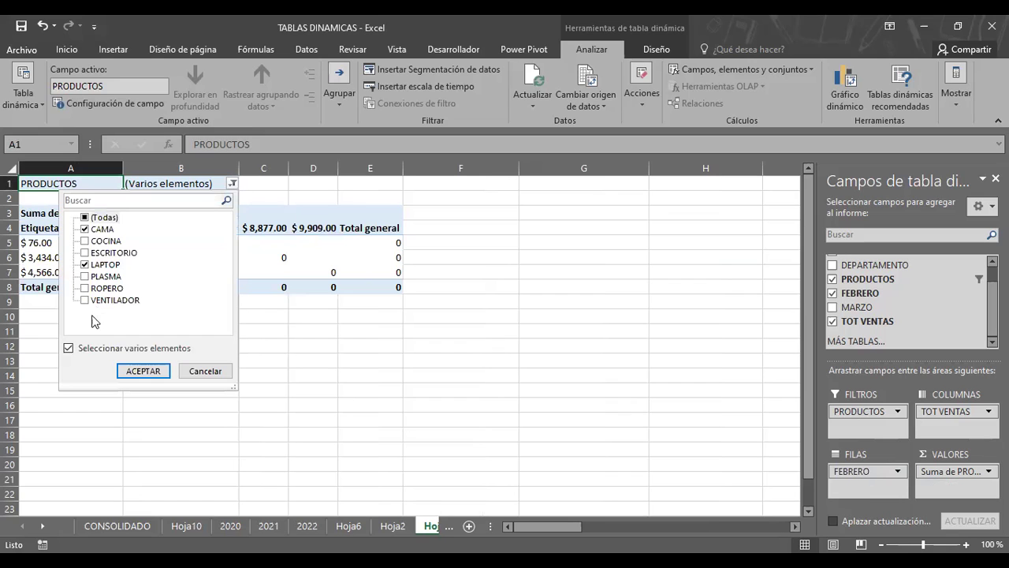
click(85, 218)
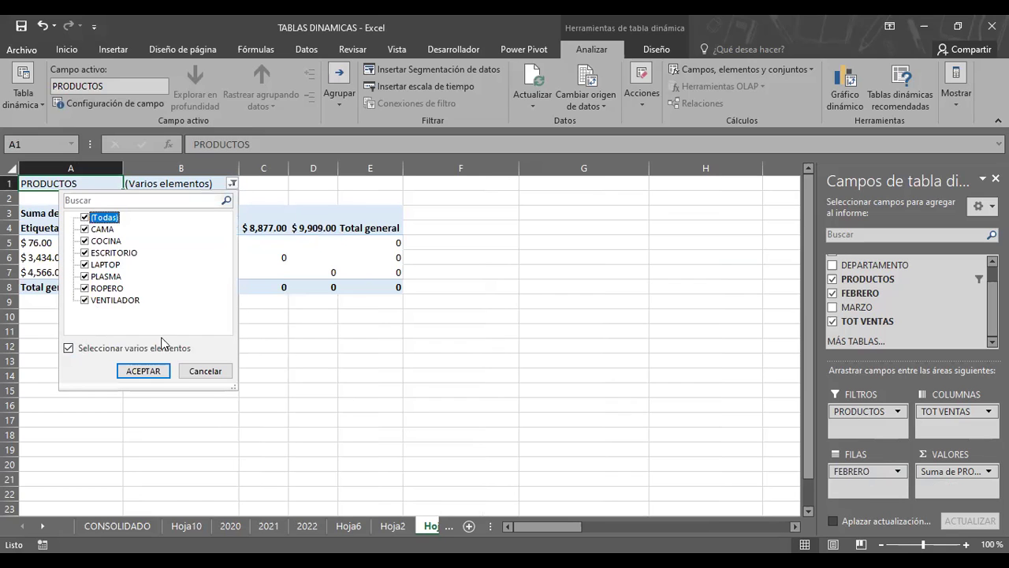
click(144, 372)
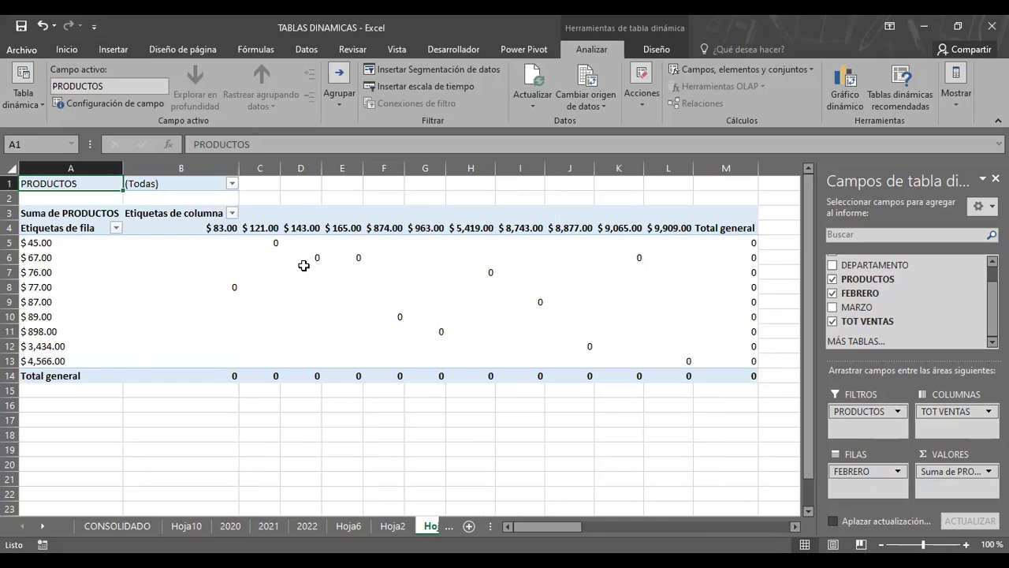
mouse_move(303, 266)
Step: Select the FEBRERO row labels and view the TOT VENTAS field settings without changes
click(190, 296)
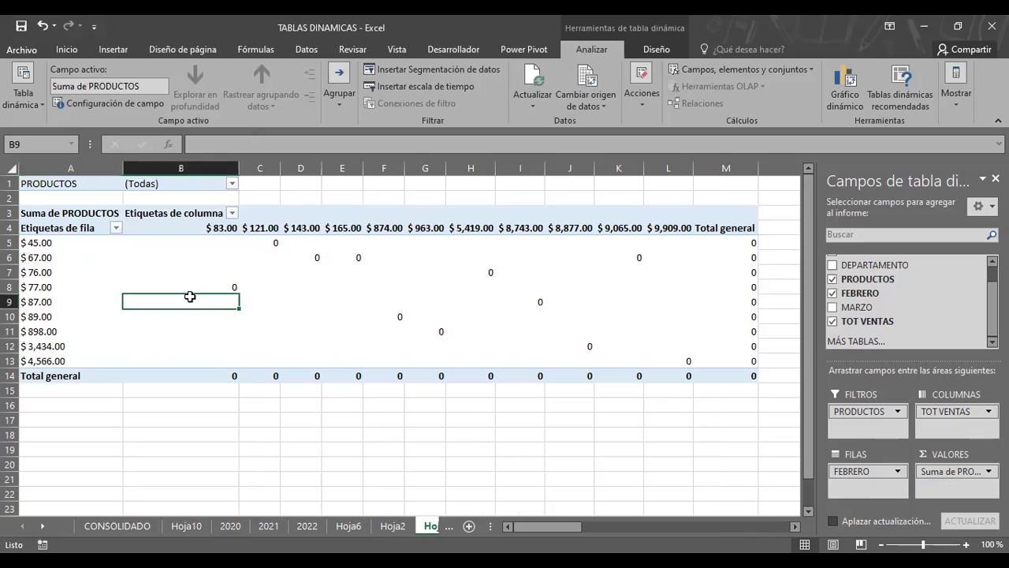
drag(71, 242, 71, 362)
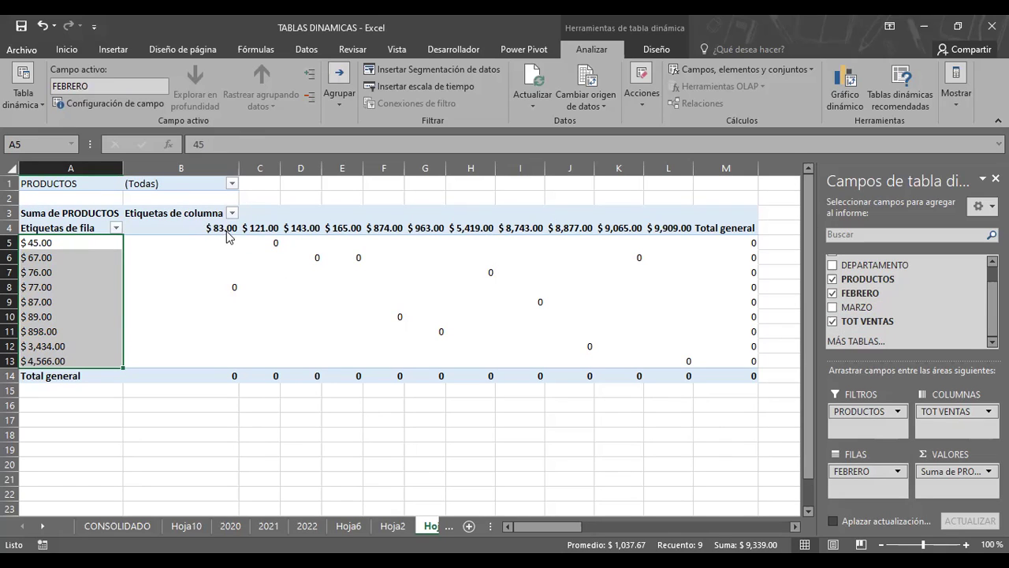
right_click(227, 237)
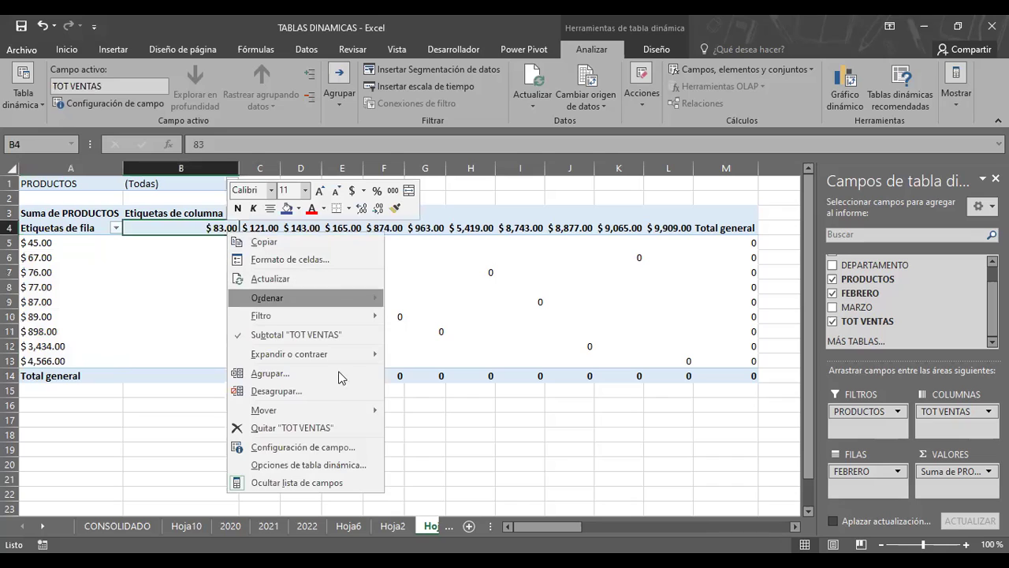
click(317, 449)
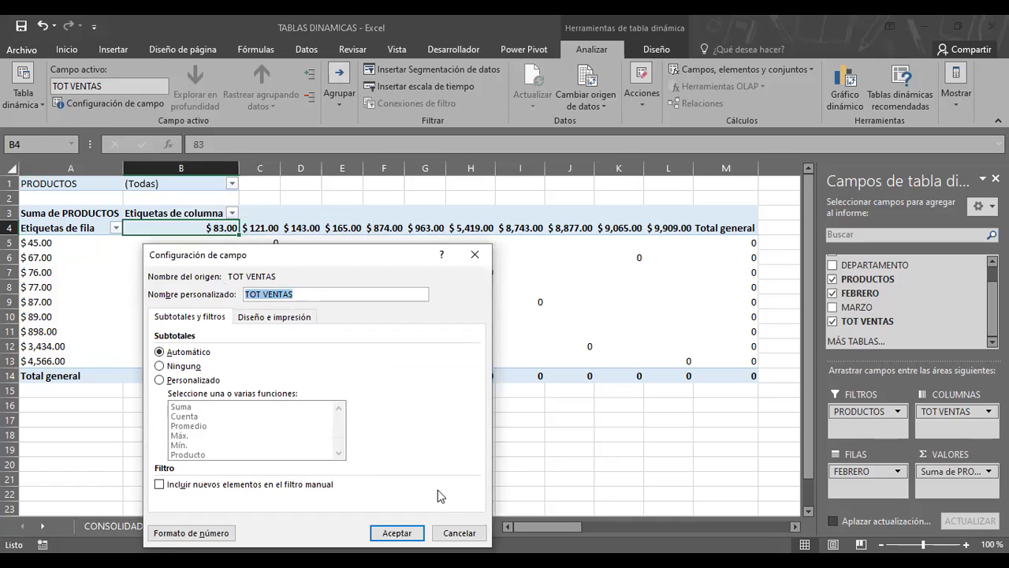
click(448, 535)
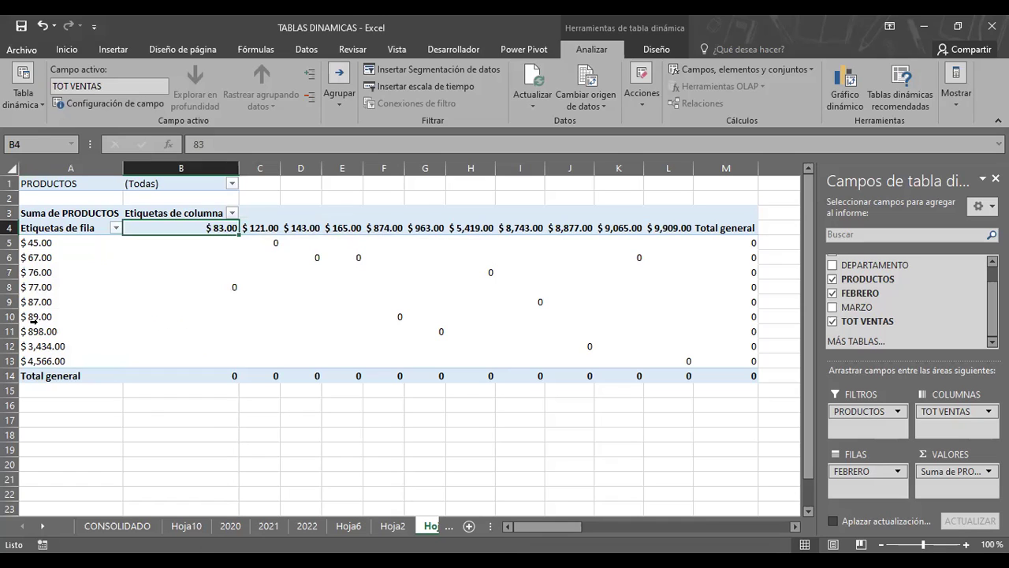
Step: Open PivotTable Options from the $121.00 column label and close them unchanged
click(266, 232)
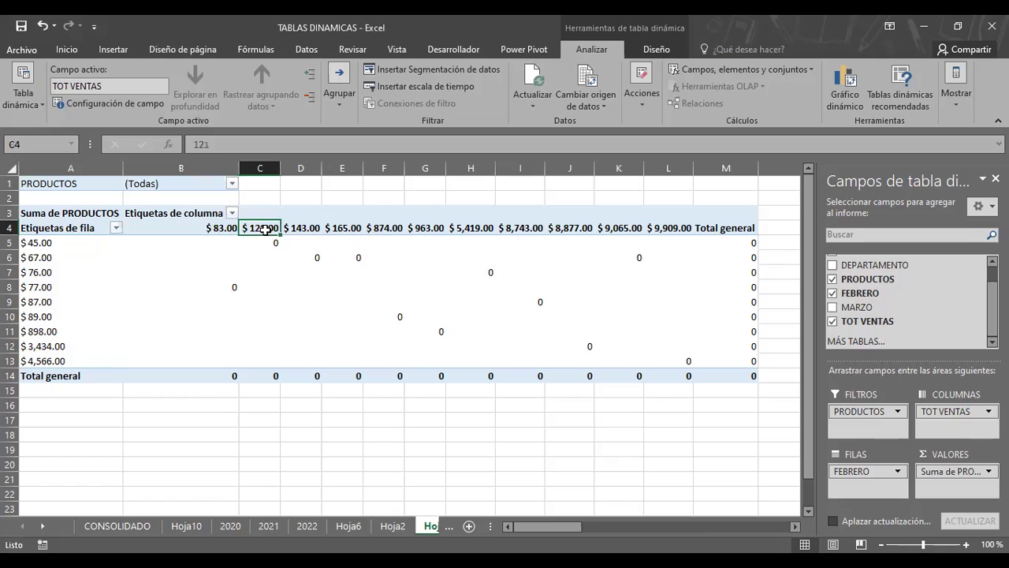
right_click(266, 235)
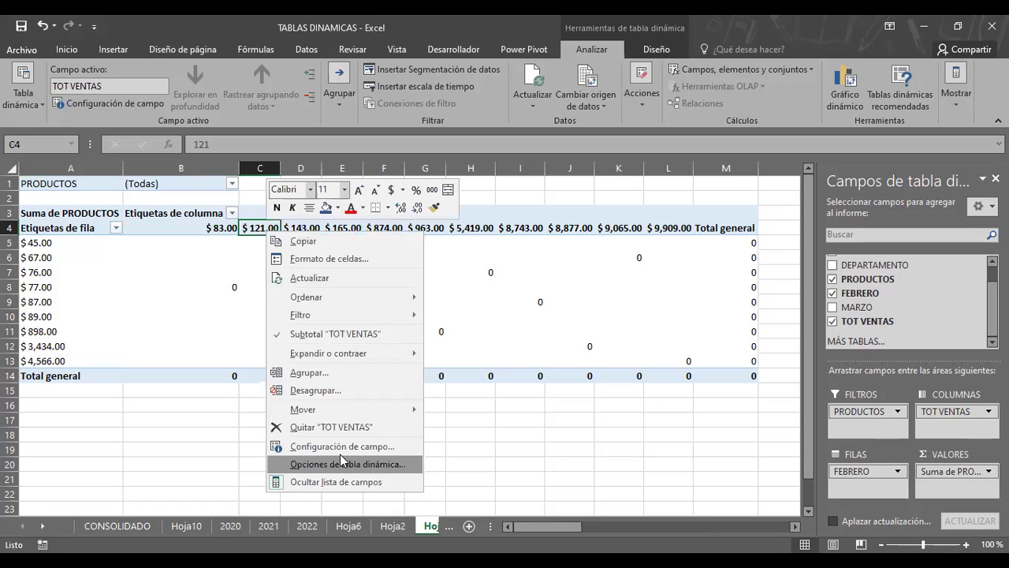
click(380, 465)
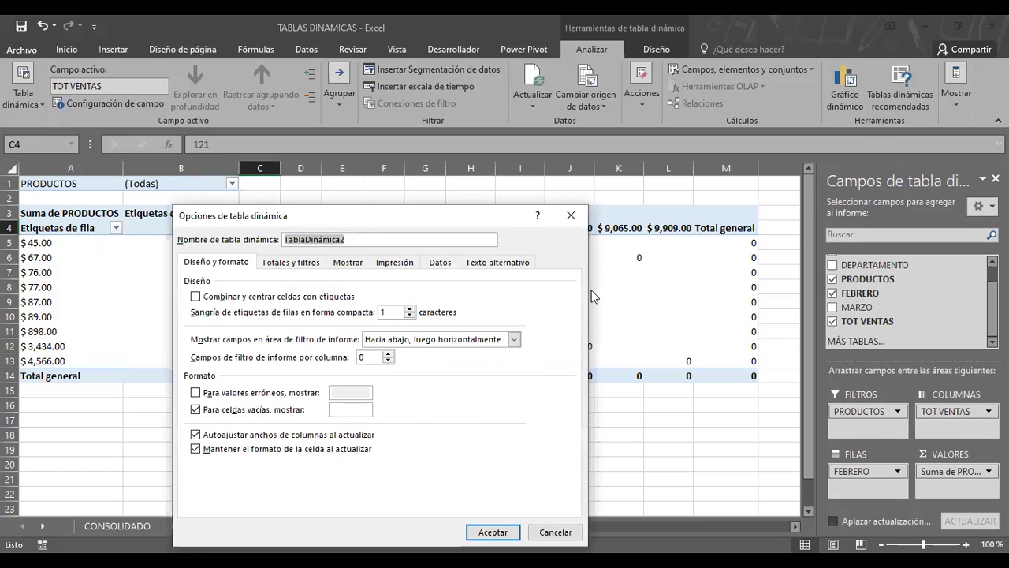
click(581, 213)
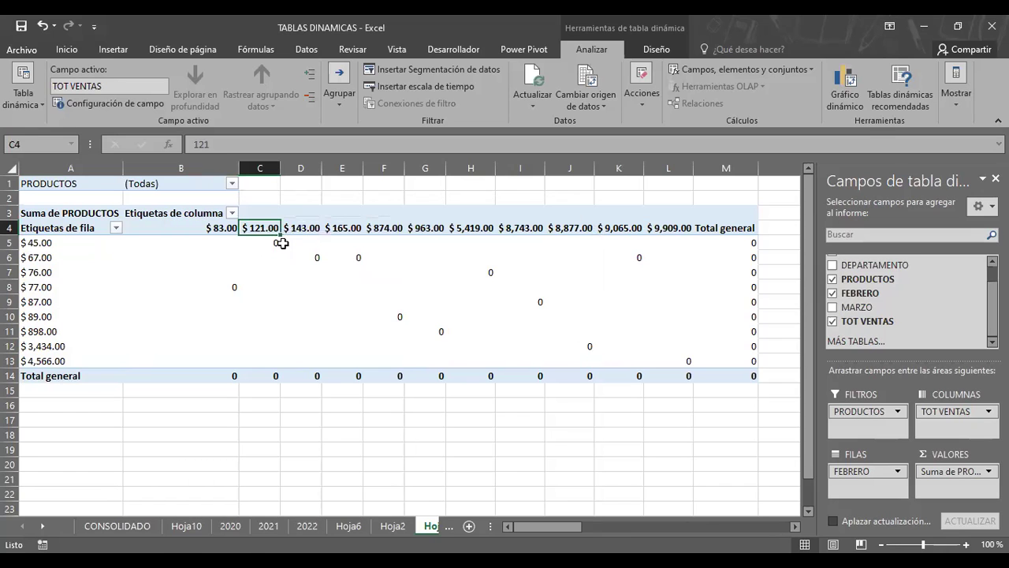
Step: Bring up the Suma de PRODUCTOS dropdown in the Values area
click(271, 246)
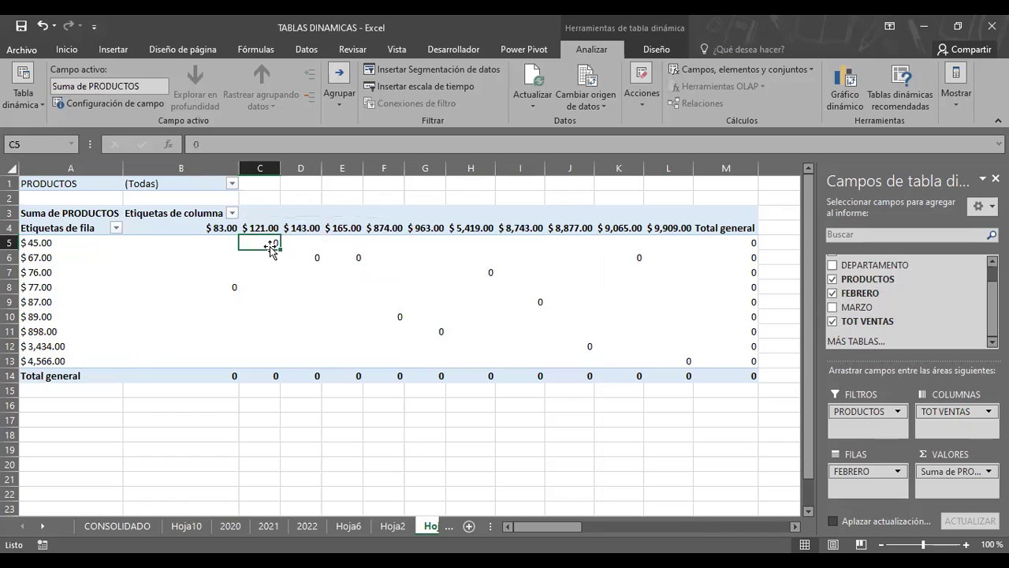
click(303, 228)
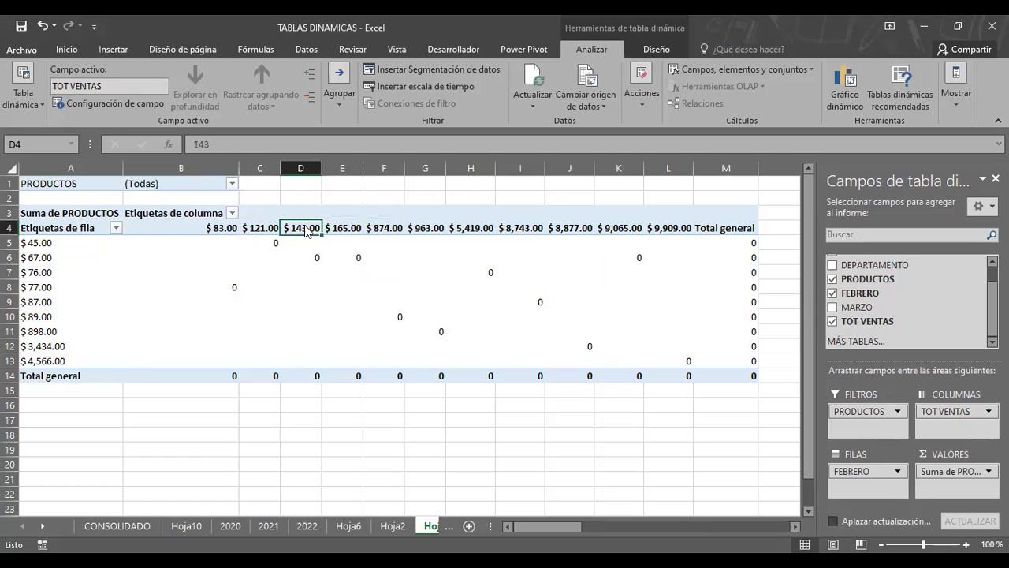
right_click(306, 230)
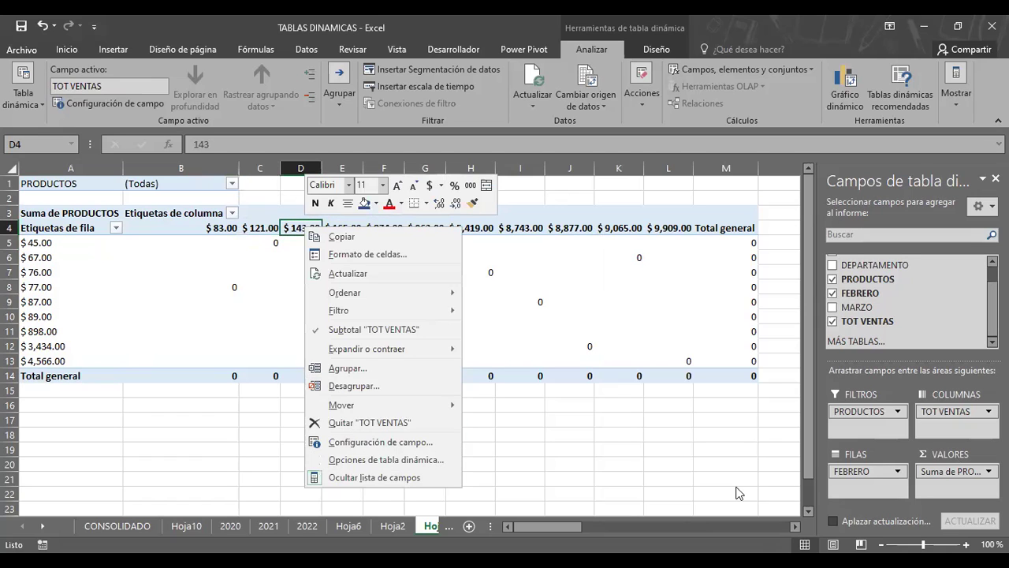
click(974, 477)
click(974, 477)
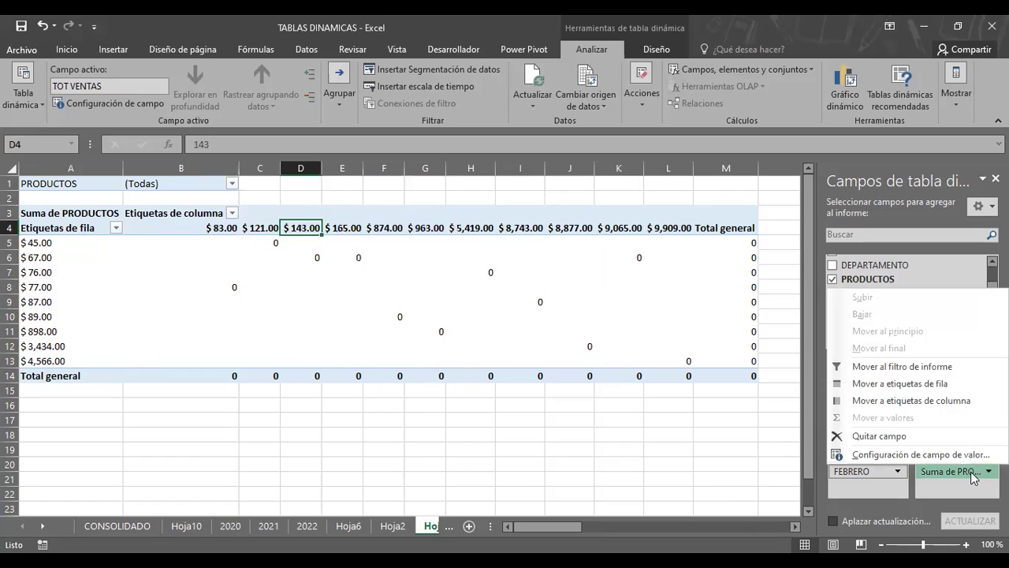
Step: Change the PRODUCTOS value field summary to Promedio
click(904, 455)
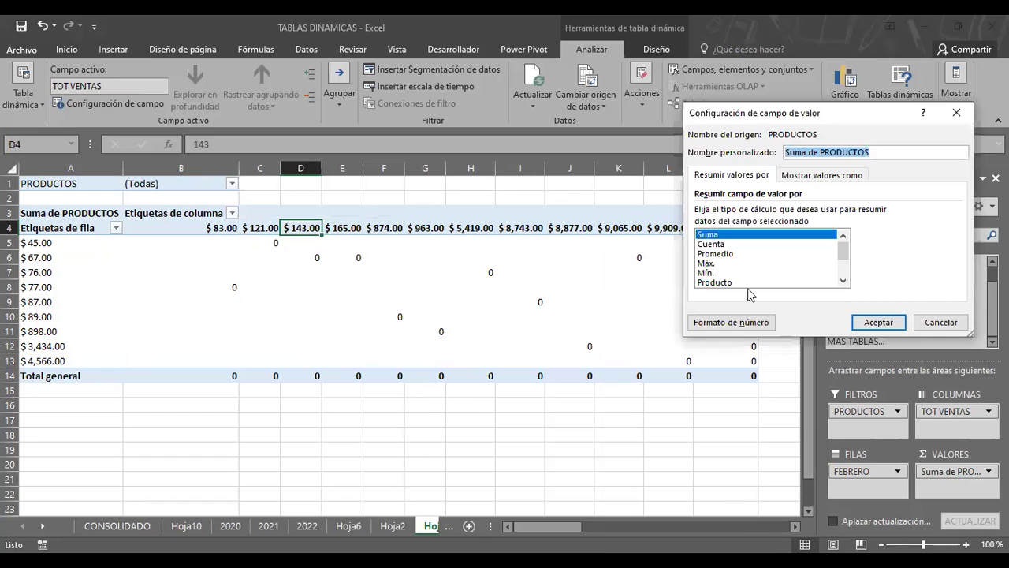
click(719, 254)
click(876, 323)
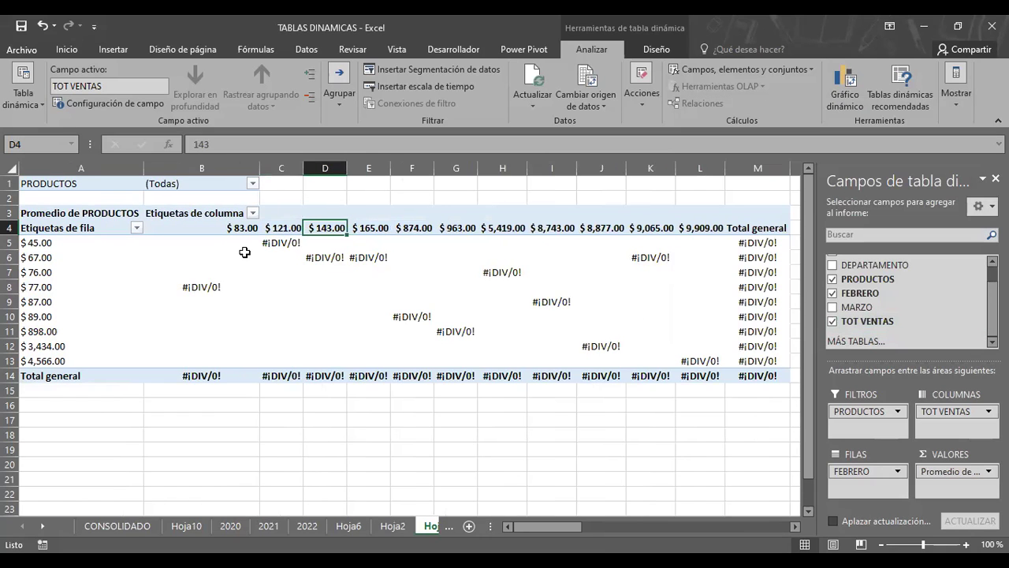
mouse_move(245, 253)
Step: Remove FEBRERO, the PRODUCTOS filter and Promedio de PRODUCTOS from the pivot
drag(868, 471, 868, 363)
mouse_move(867, 411)
mouse_down()
mouse_move(849, 434)
mouse_move(956, 446)
mouse_move(788, 485)
mouse_up()
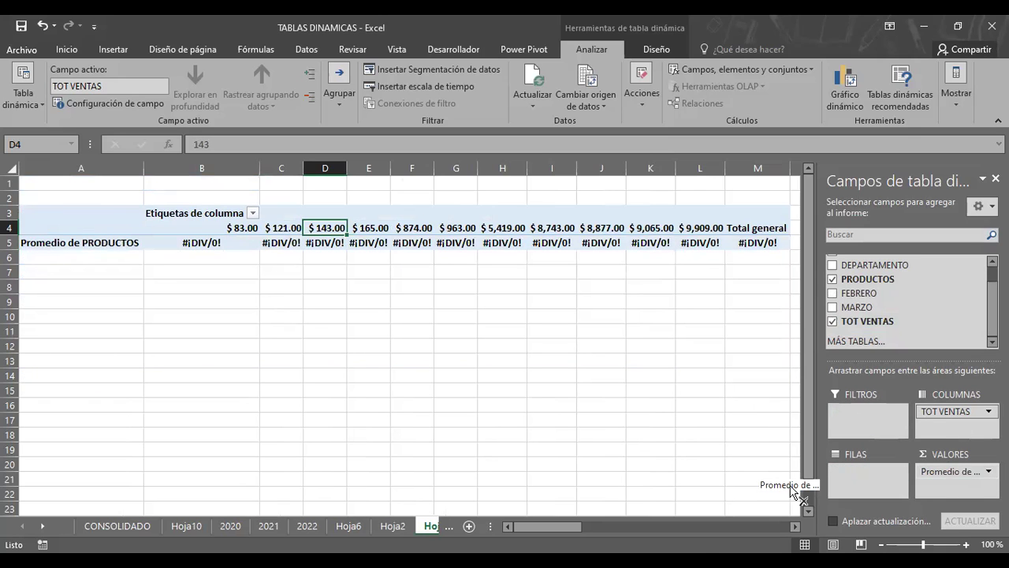
drag(950, 410, 952, 480)
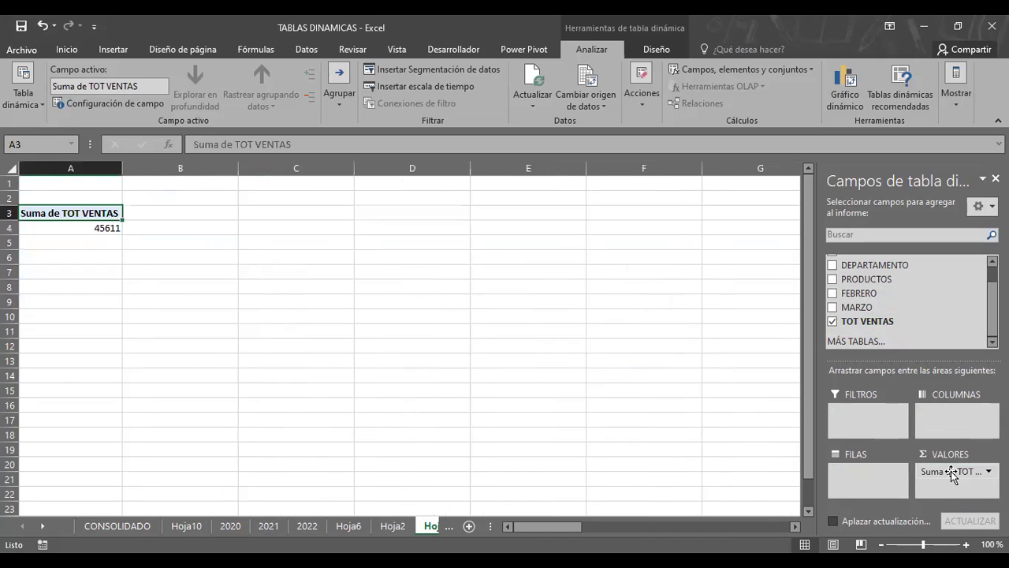
Step: Switch TOT VENTAS to Promedio, add FEBRERO as rows and PRODUCTOS as report filter
click(952, 473)
click(948, 455)
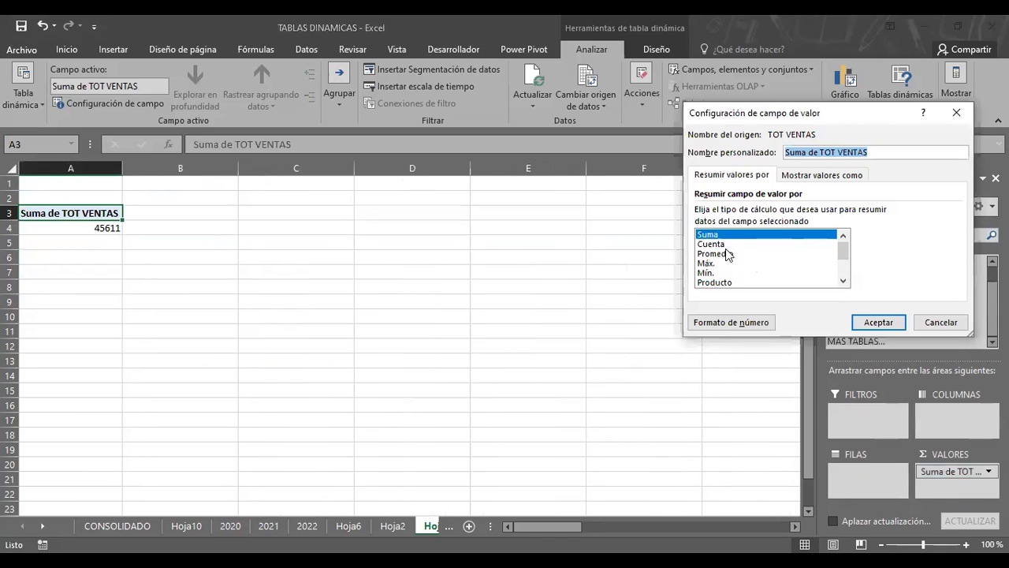
click(729, 253)
click(868, 323)
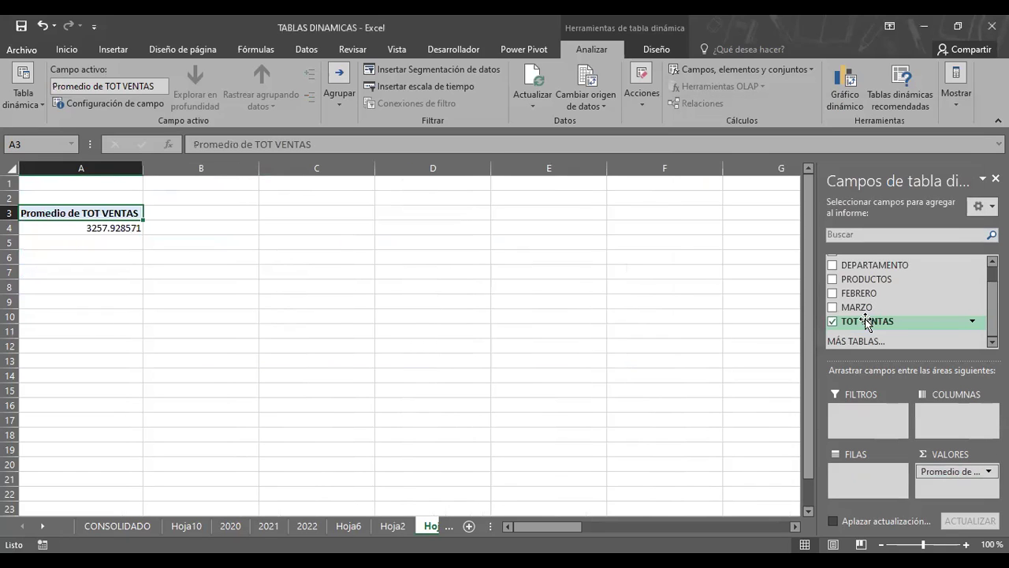
mouse_move(861, 293)
mouse_down()
mouse_move(888, 478)
mouse_move(865, 478)
mouse_up()
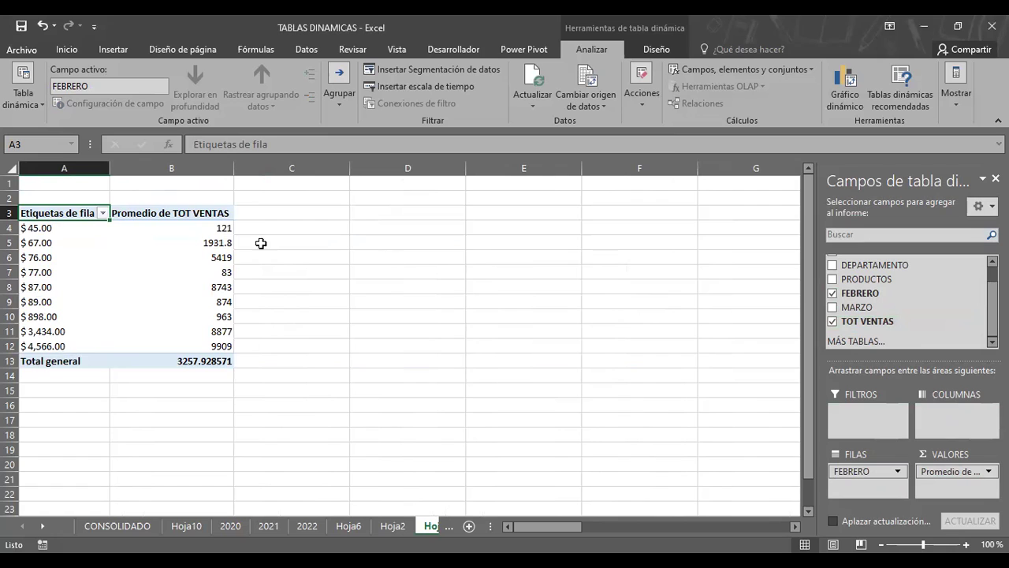
mouse_move(866, 279)
mouse_down()
mouse_move(867, 430)
mouse_move(863, 422)
mouse_up()
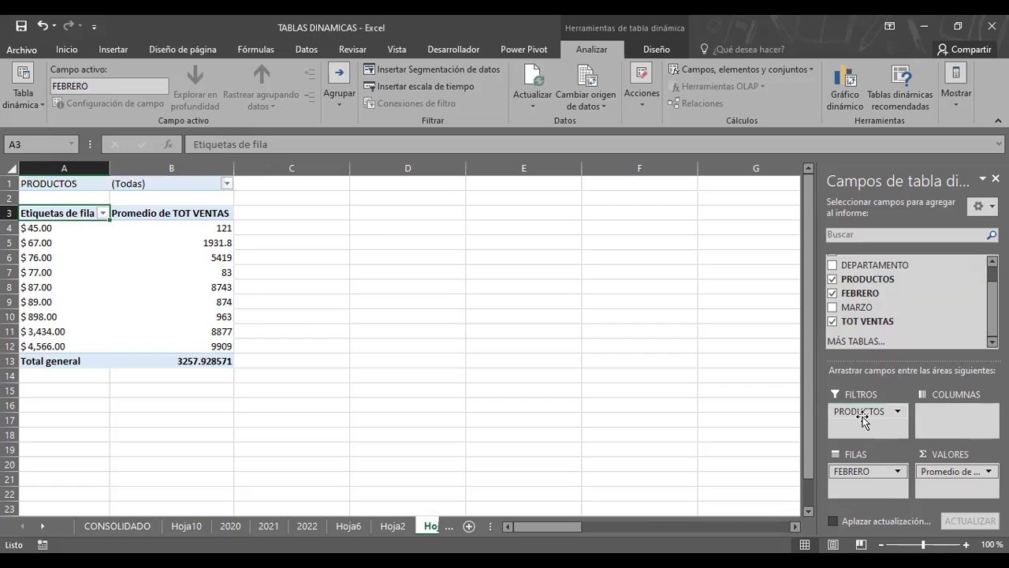
click(226, 184)
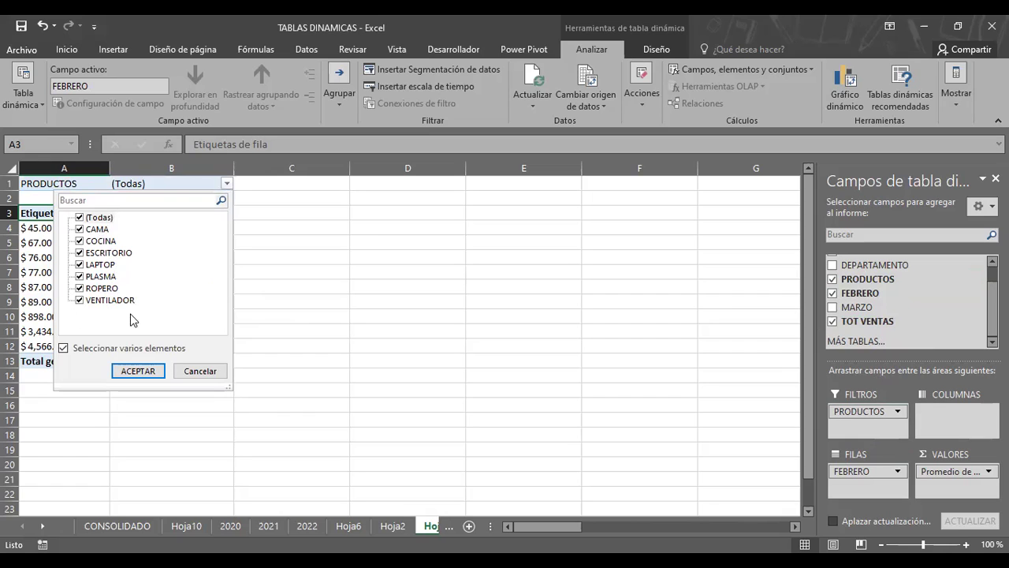
click(198, 371)
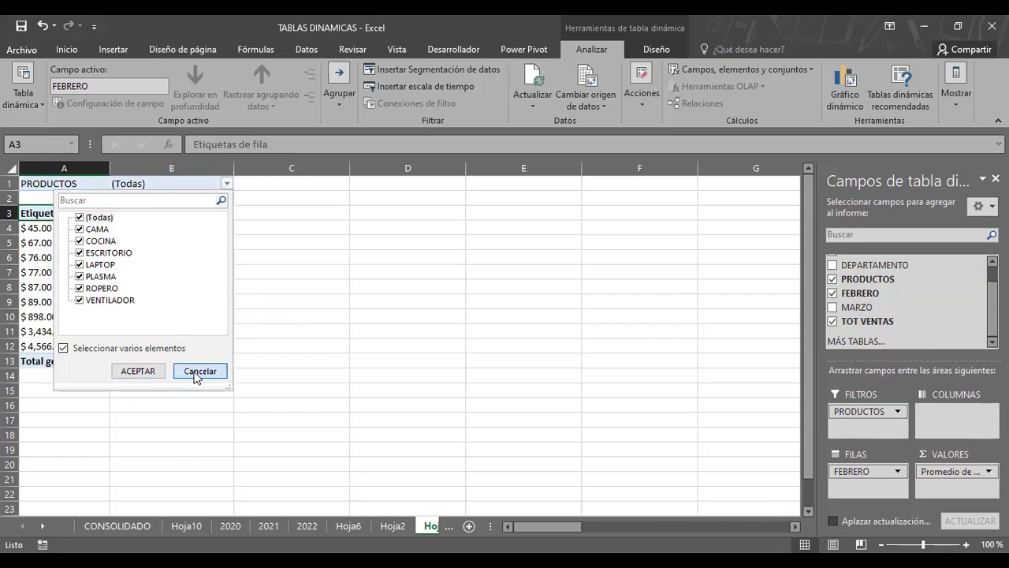
drag(47, 346, 46, 228)
click(46, 229)
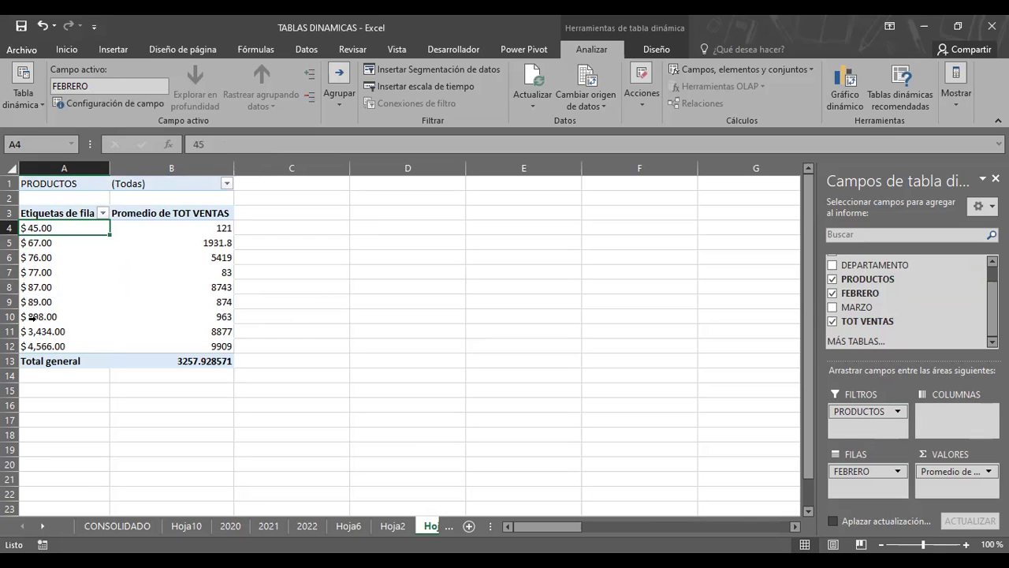
click(102, 213)
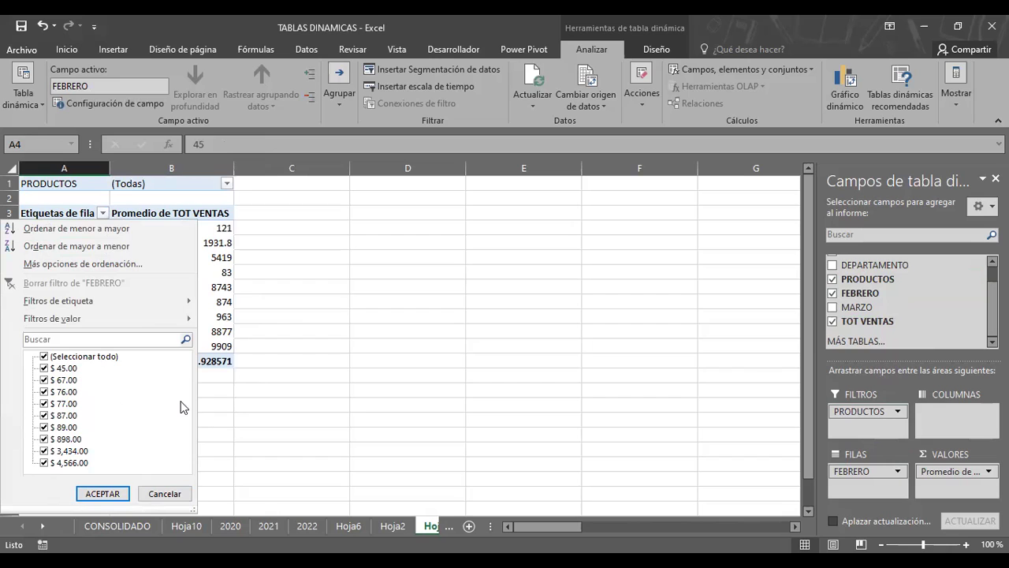
click(327, 478)
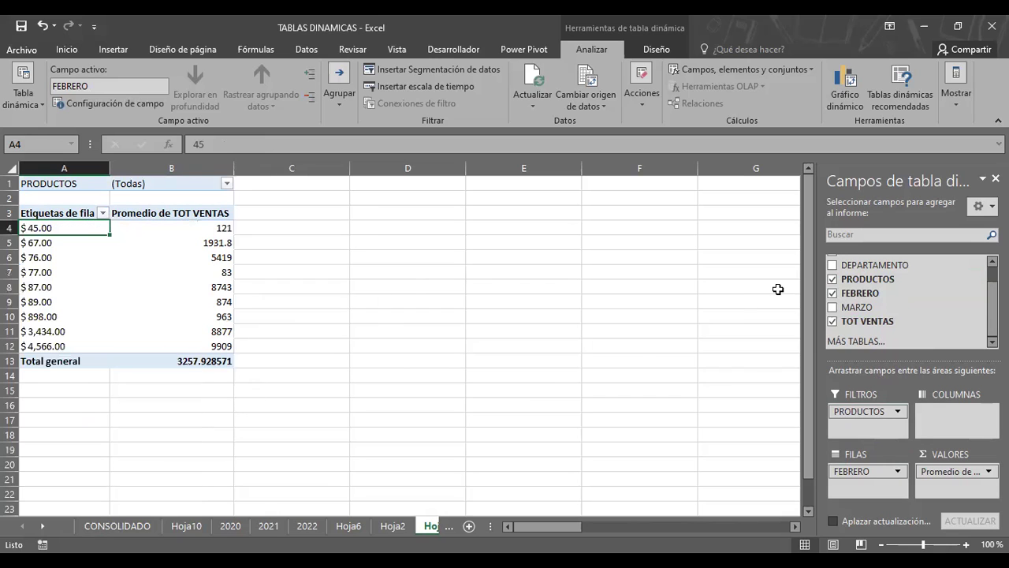
Step: Browse the sheet tabs to review the 2022 source data
click(392, 526)
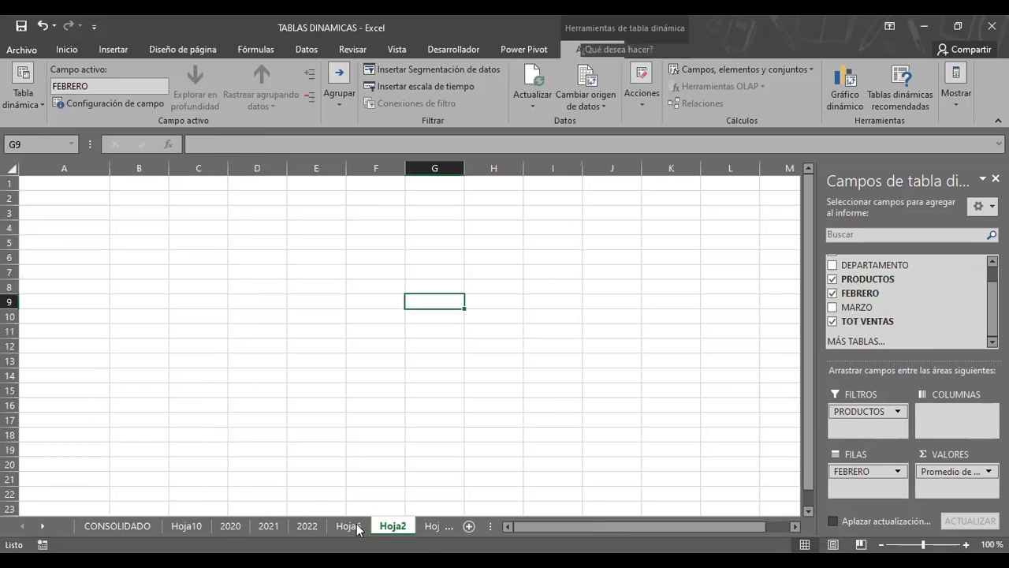
click(349, 526)
click(307, 526)
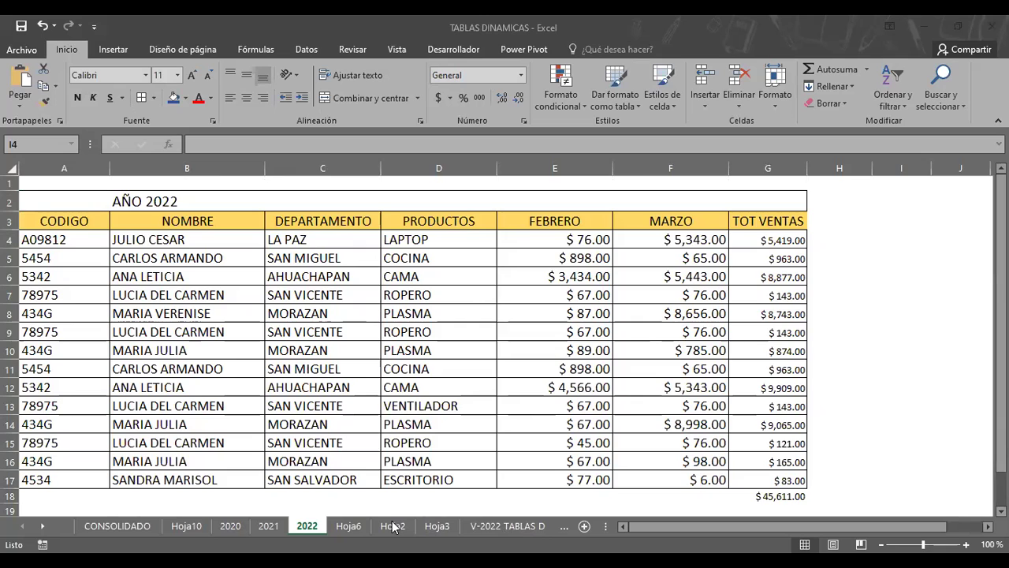
Step: Return to Hoja3 and remove the PRODUCTOS report filter and FEBRERO rows from the pivot
click(357, 528)
click(437, 529)
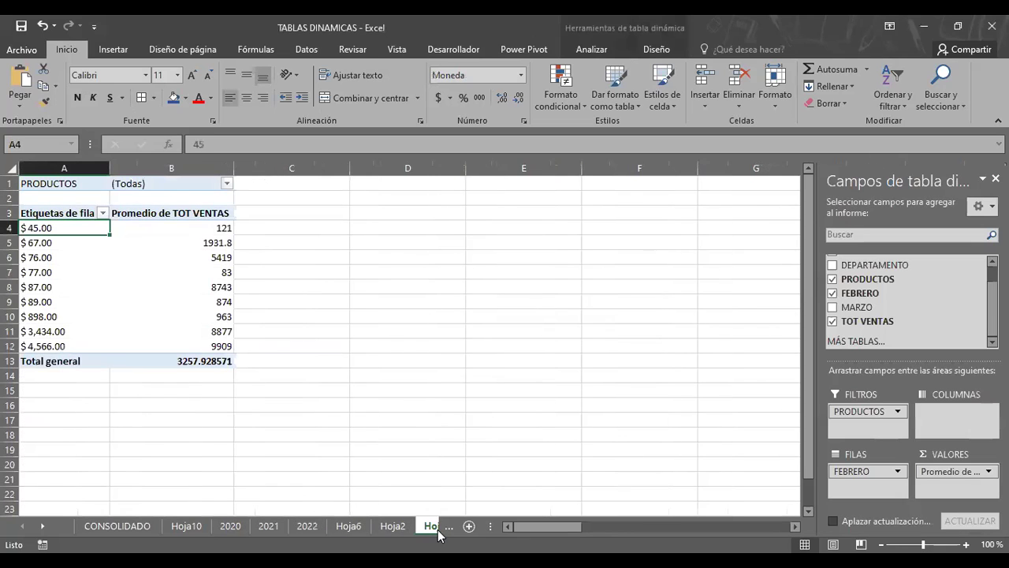
click(392, 526)
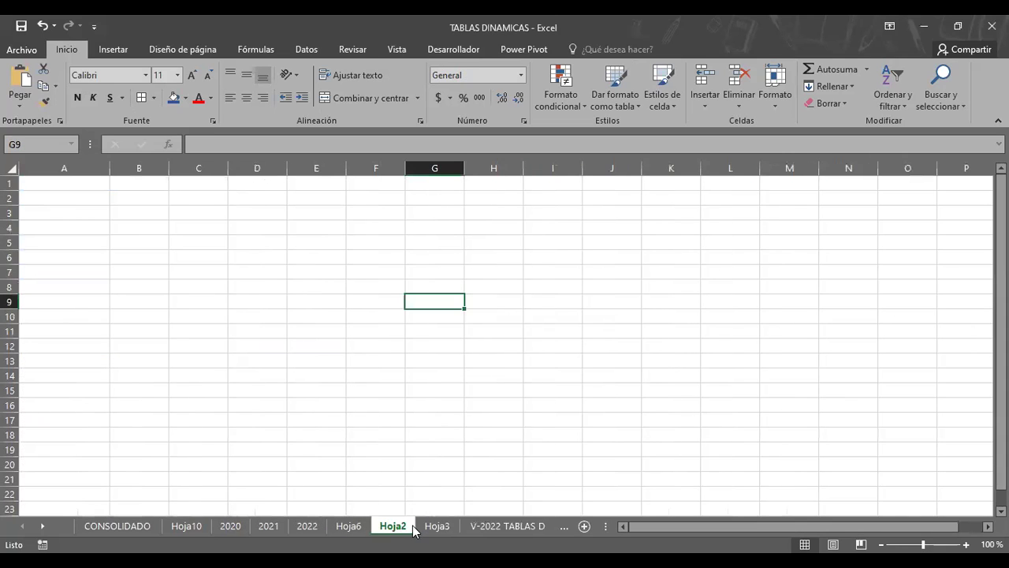
click(435, 527)
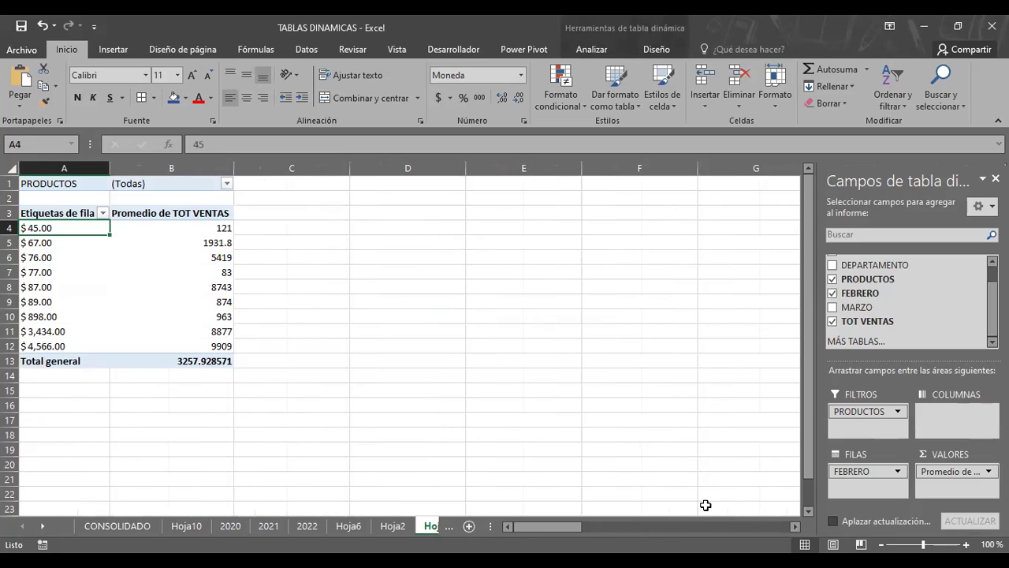
drag(865, 413, 749, 406)
drag(852, 473, 703, 379)
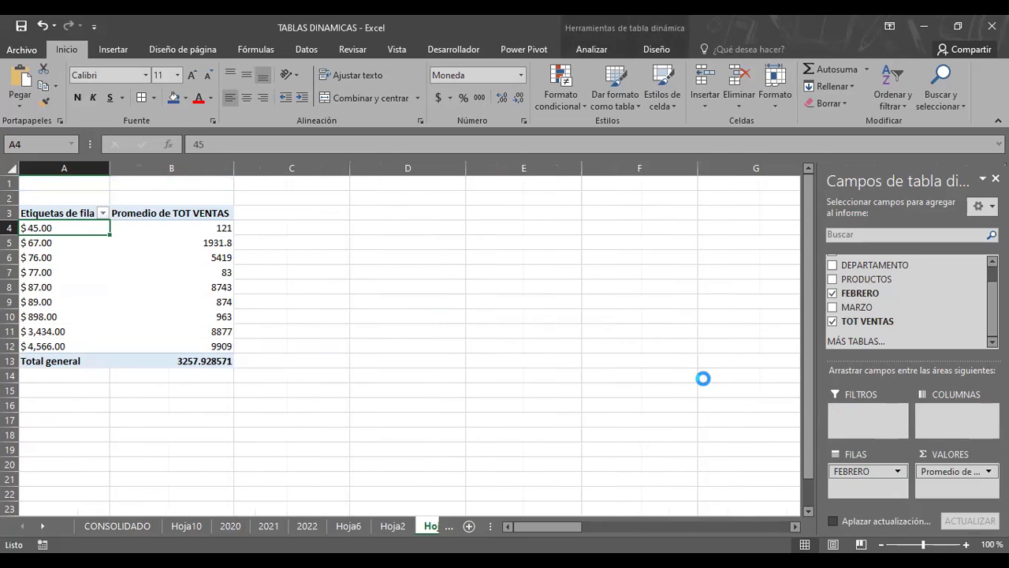
Step: Remove the Promedio de TOT VENTAS field from Values, leaving the pivot empty
mouse_move(971, 472)
mouse_down()
mouse_move(785, 454)
mouse_move(701, 389)
mouse_up()
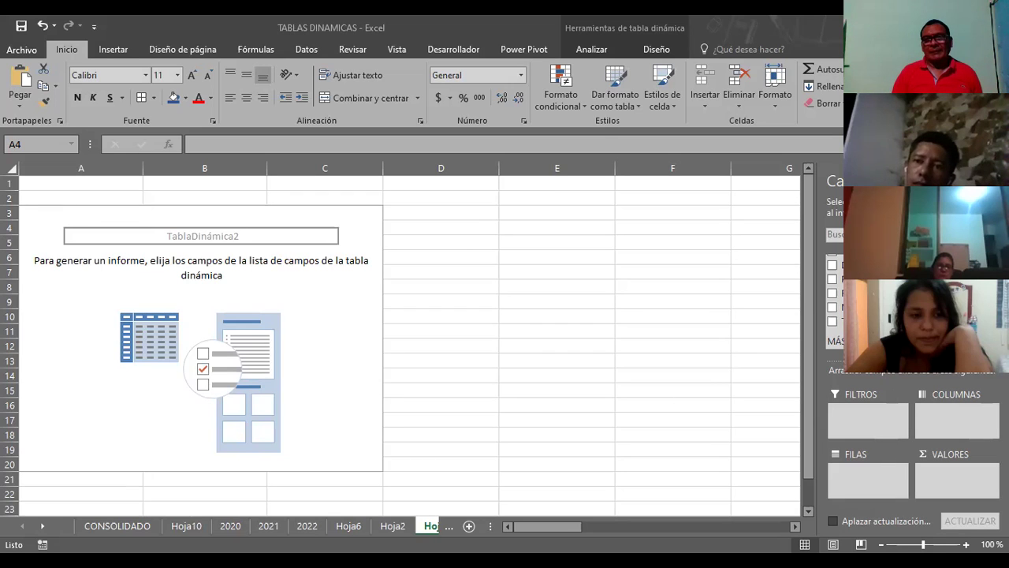
Step: Lay out the pivot with PRODUCTOS as rows, FEBRERO and MARZO as columns, and summed TOT VENTAS
drag(842, 316, 858, 479)
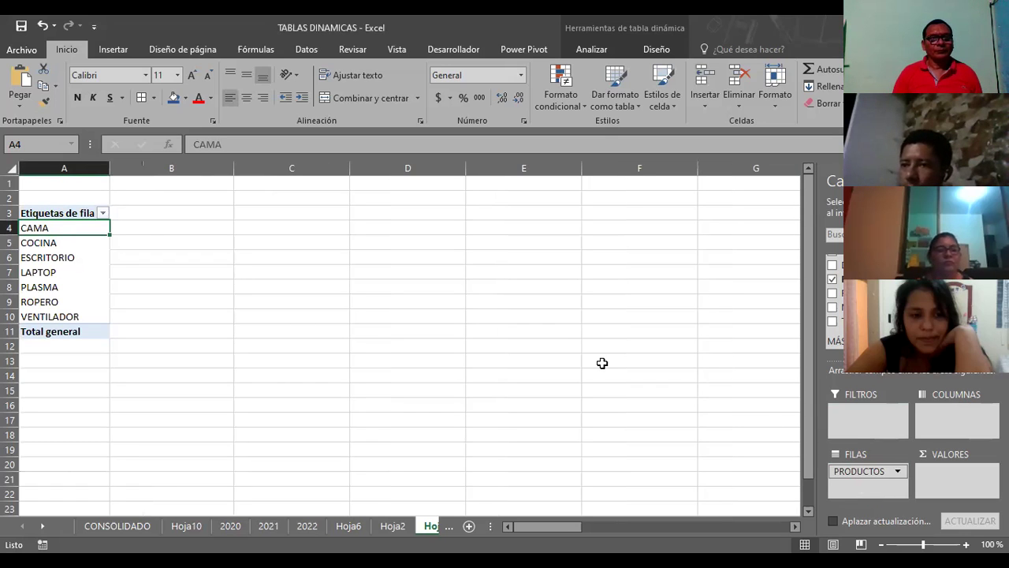
click(150, 219)
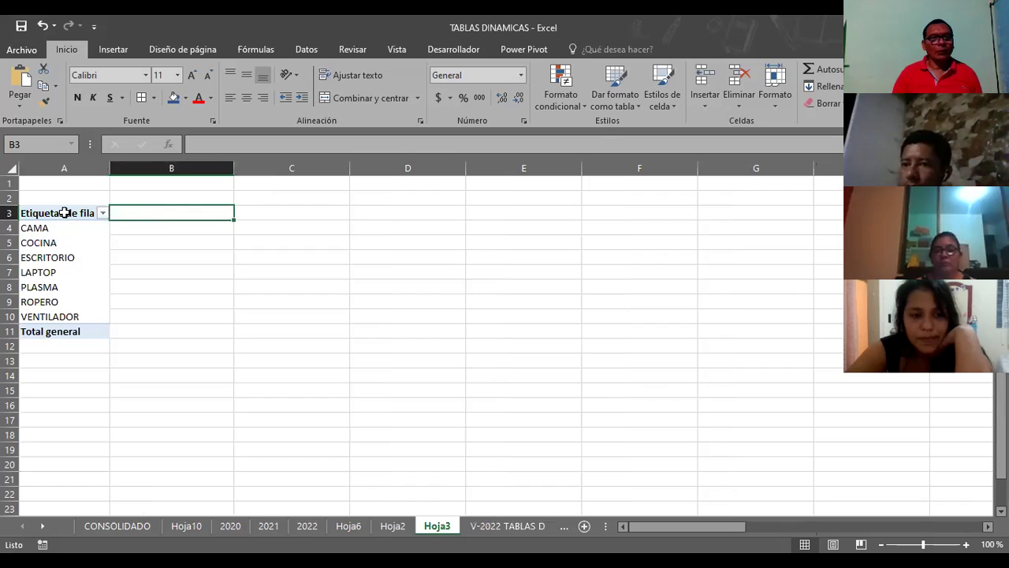
click(63, 213)
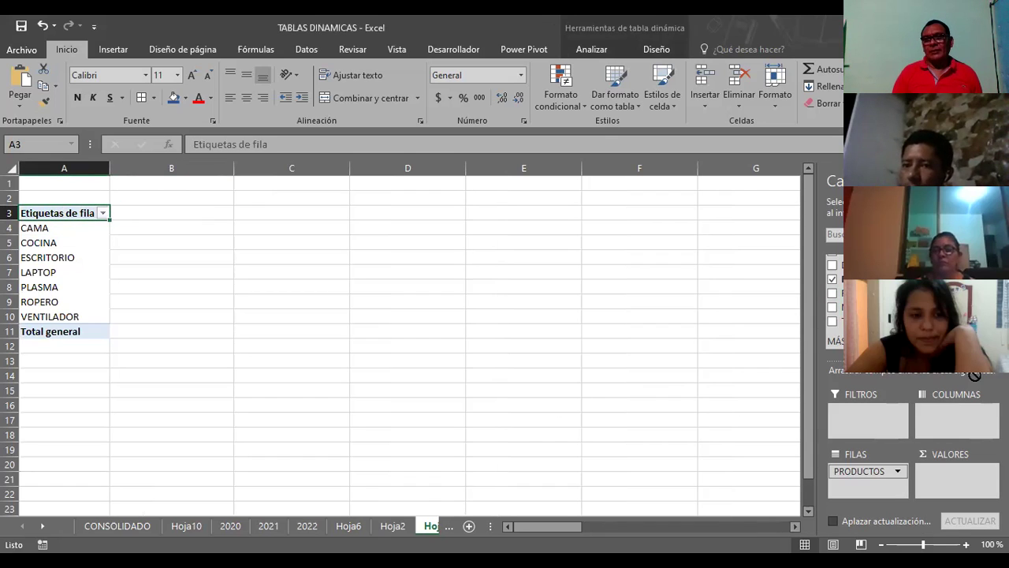
drag(975, 375, 955, 417)
drag(843, 310, 938, 423)
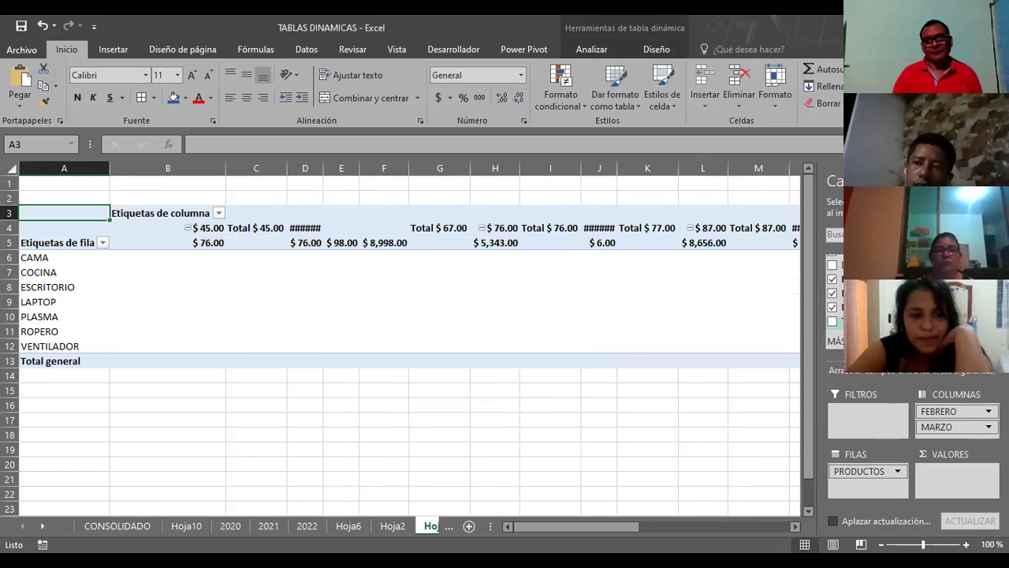
drag(852, 321, 956, 481)
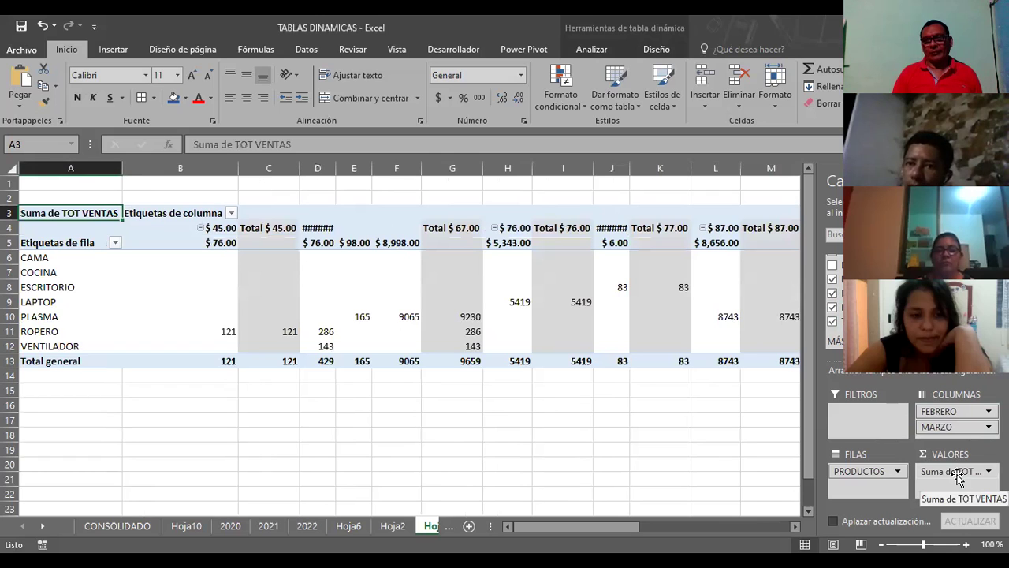
click(958, 474)
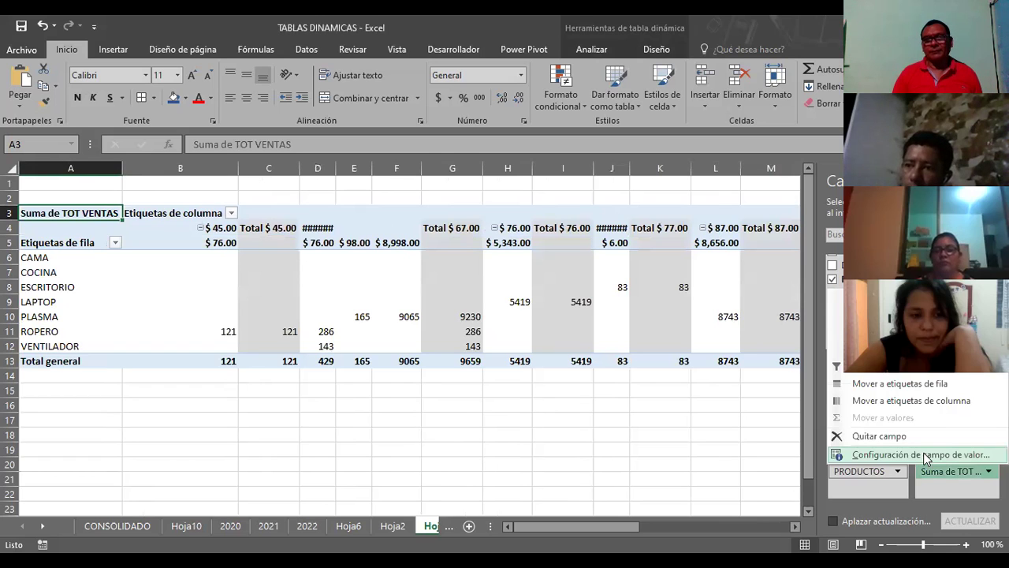
click(925, 455)
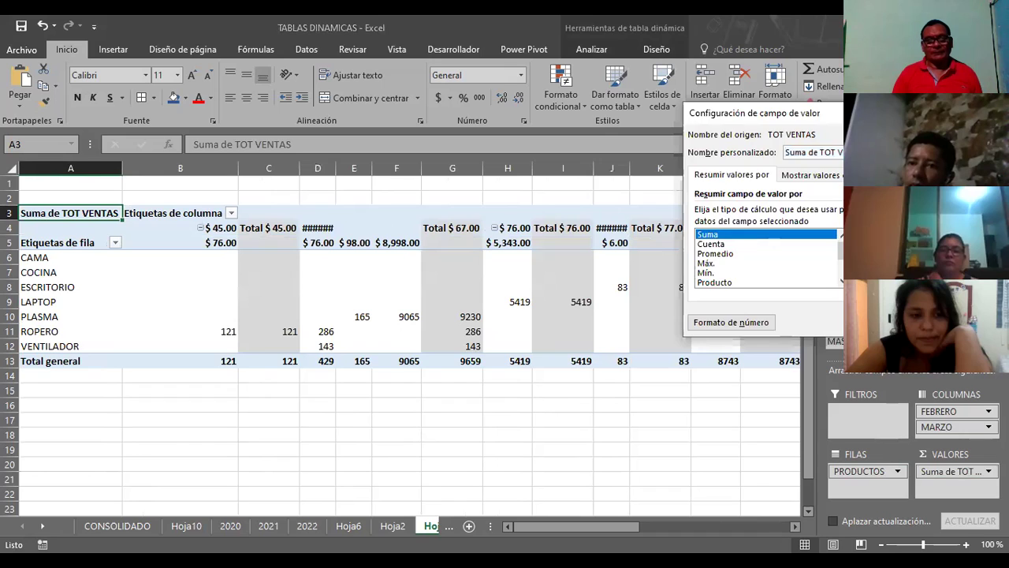
key(Return)
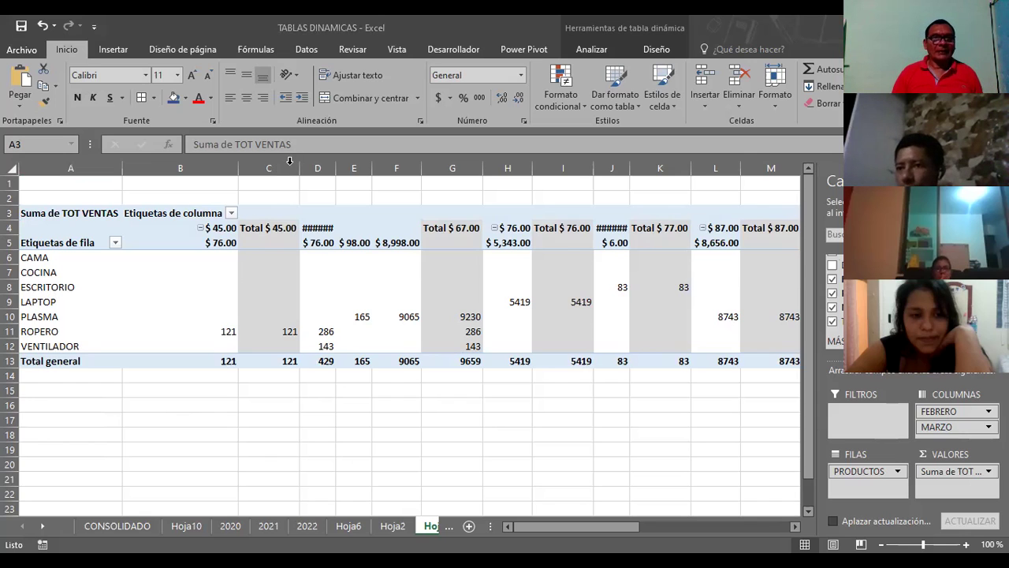
Step: Try deleting pivot columns C and F, dismissing the pivot table warning each time
click(441, 169)
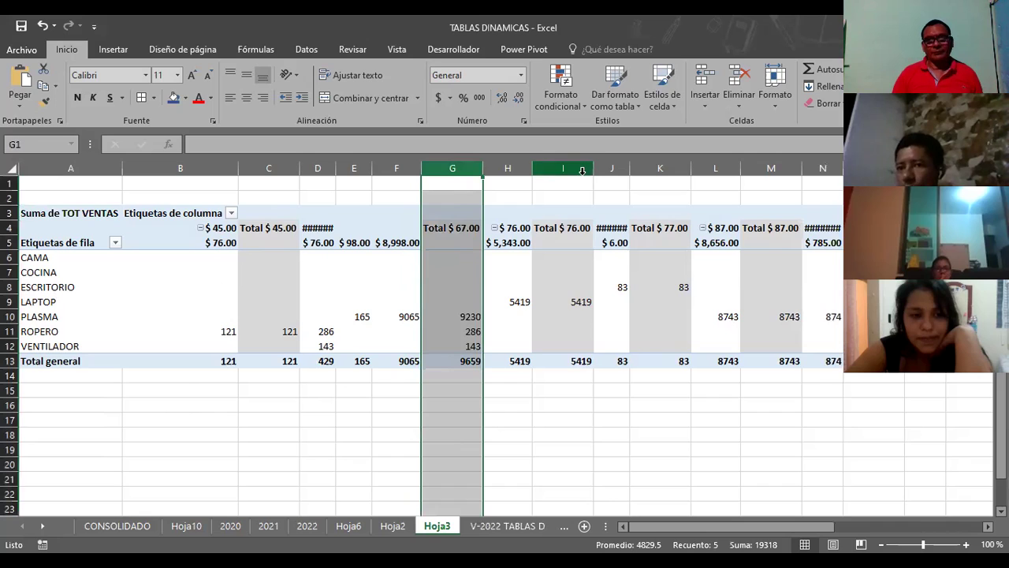
click(582, 171)
click(664, 170)
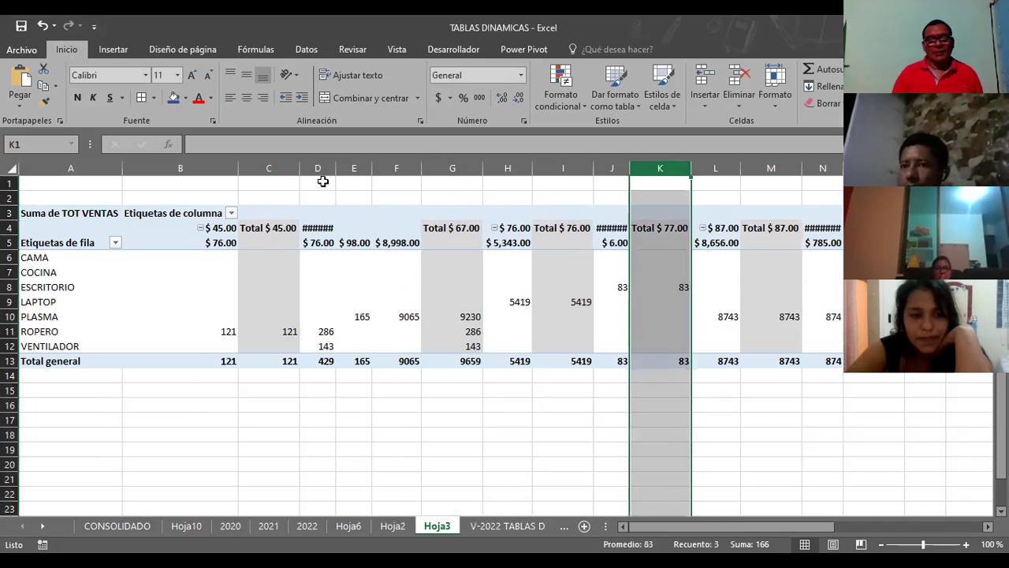
click(269, 167)
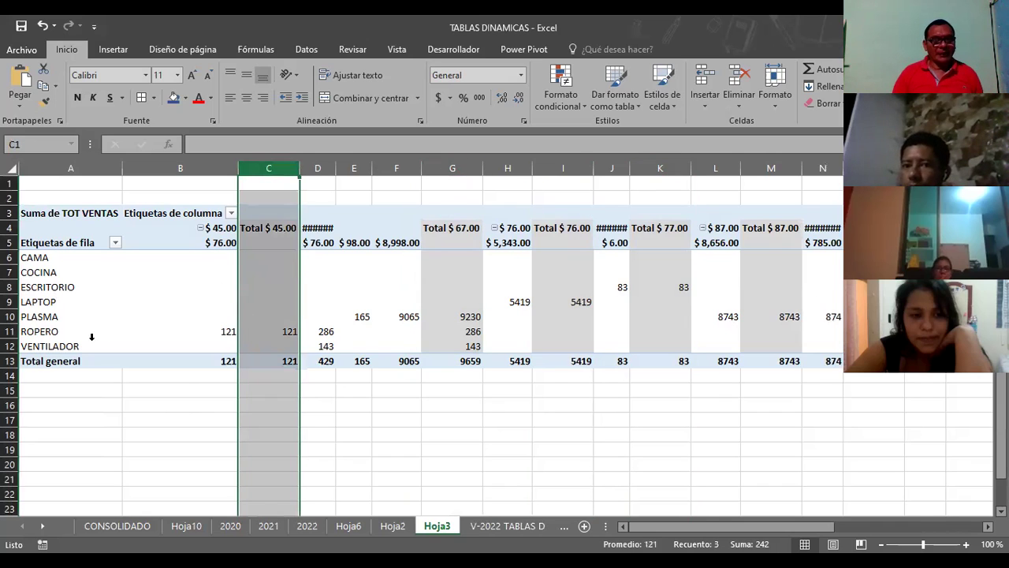
right_click(278, 173)
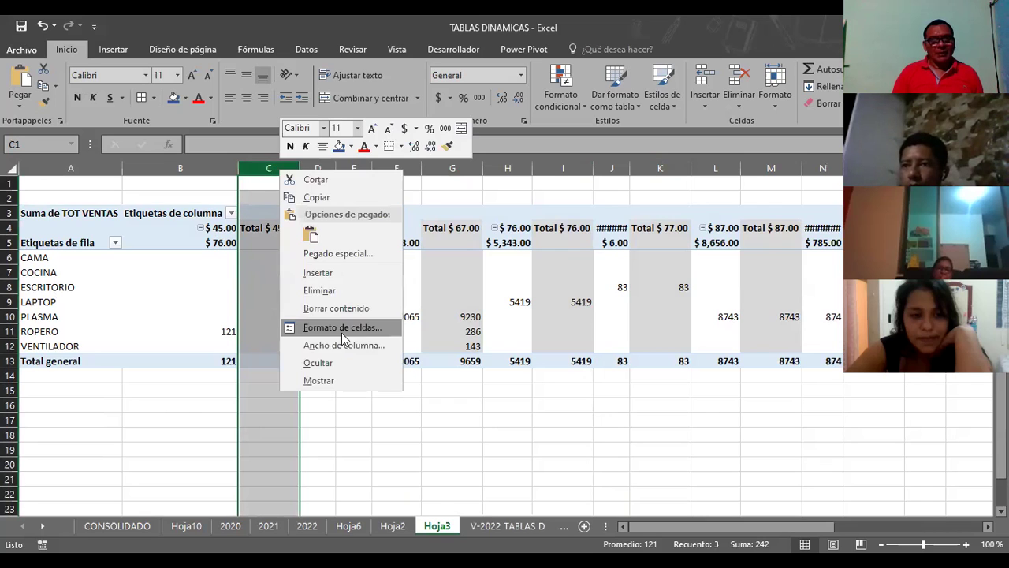
click(331, 291)
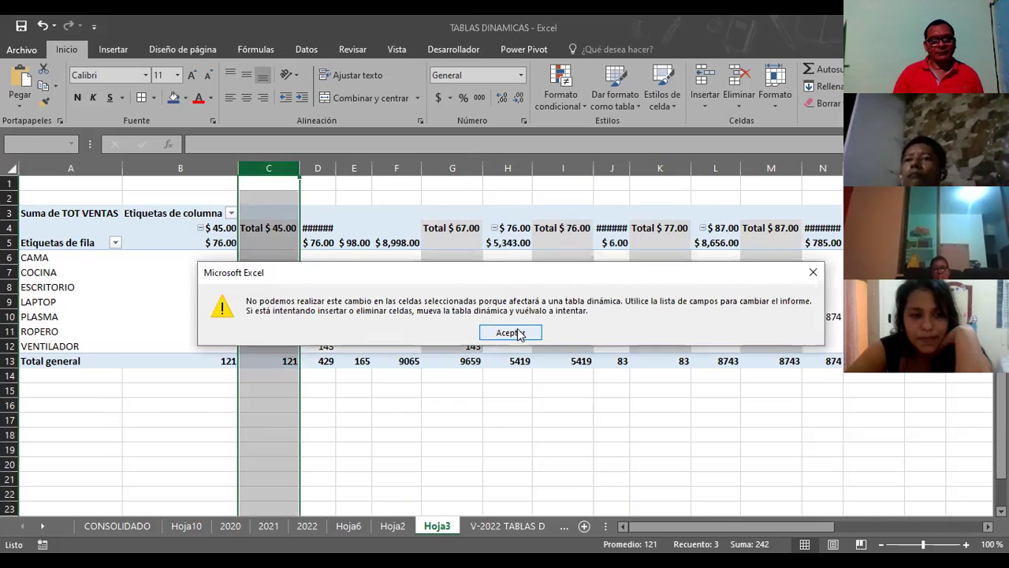
click(519, 335)
click(351, 390)
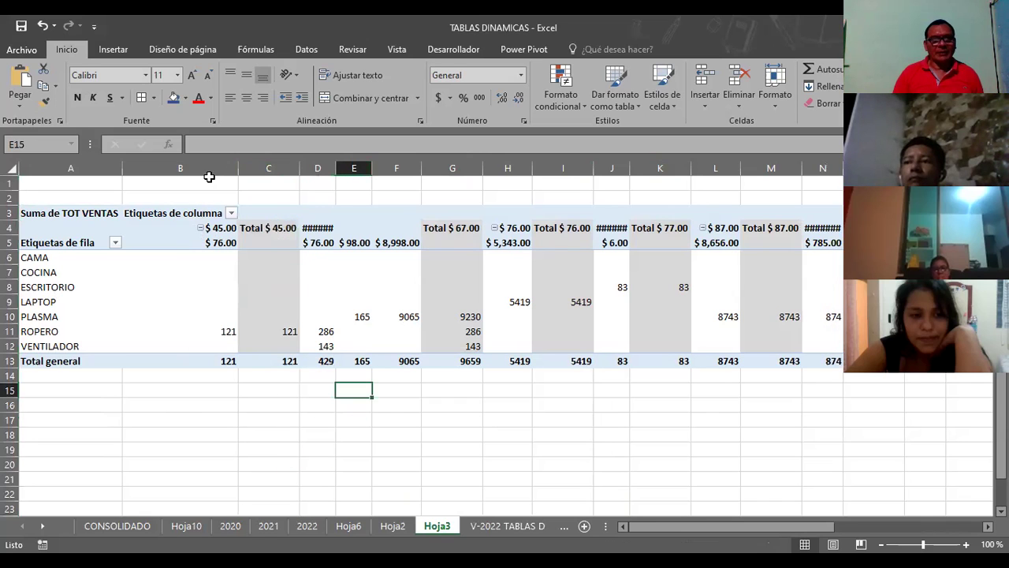
click(398, 168)
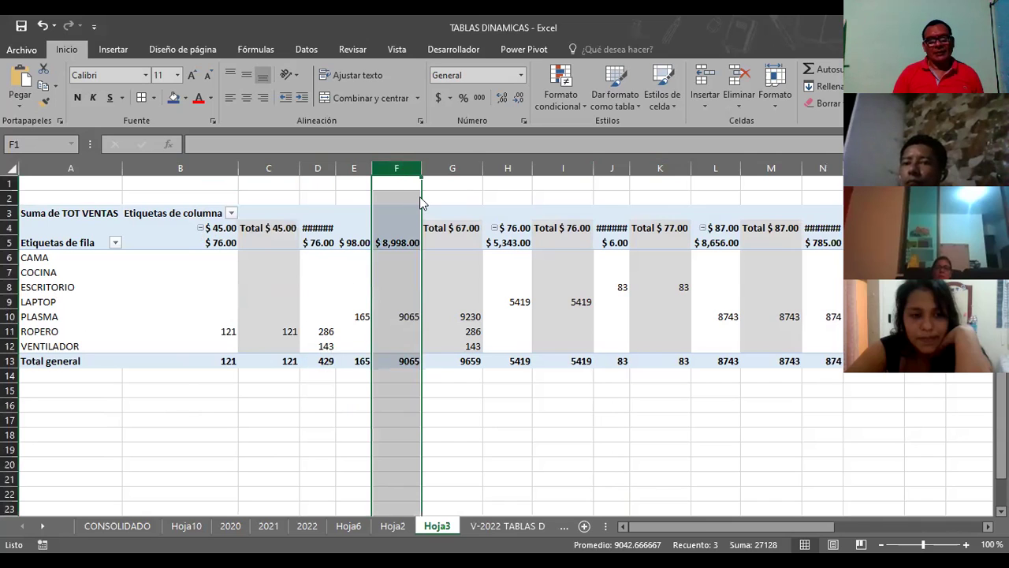
right_click(399, 169)
click(441, 293)
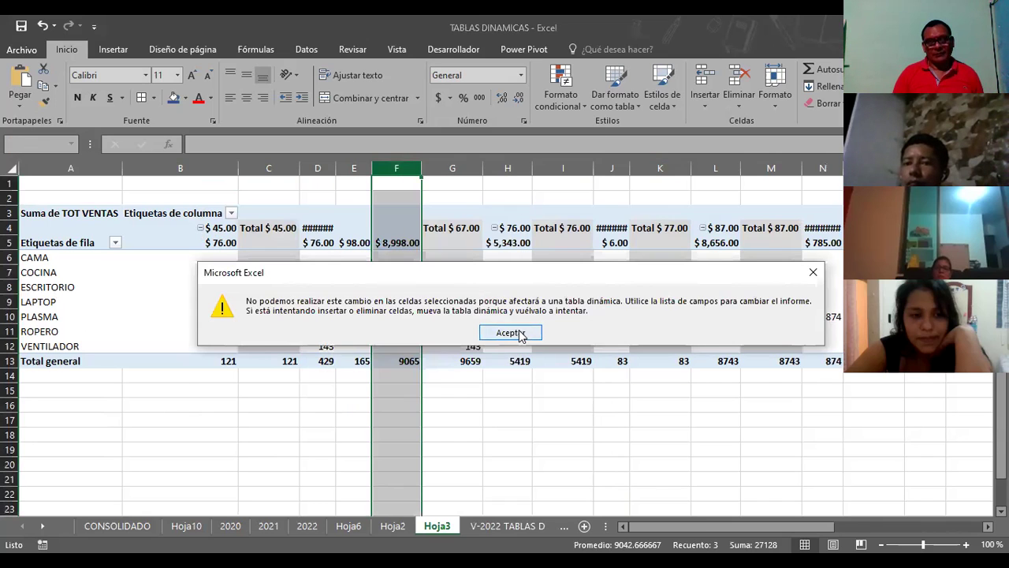
click(460, 334)
Step: Autofit column J so it shows $ 77.00, then clear all ticks in the product row filter
click(615, 174)
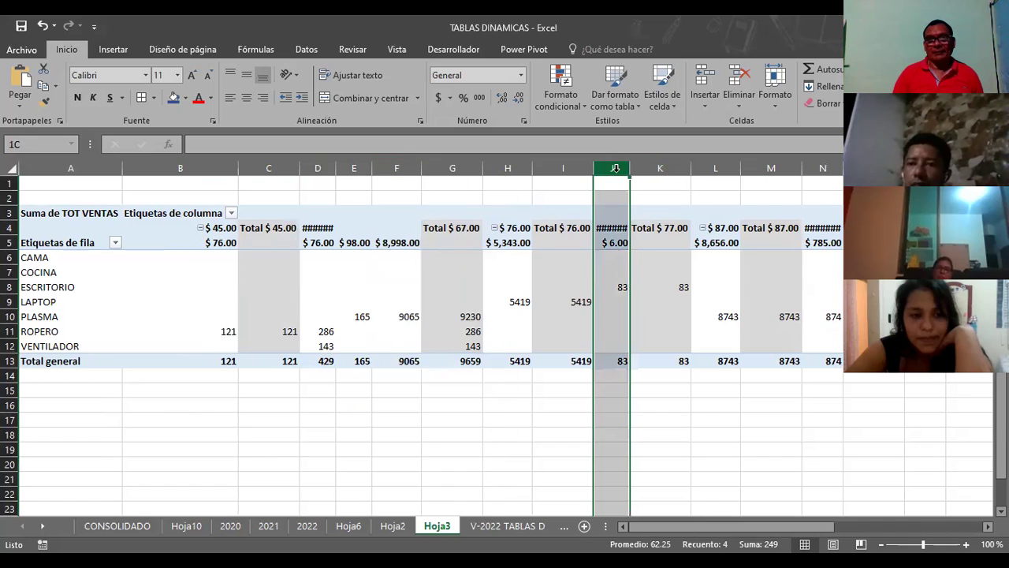
double_click(630, 169)
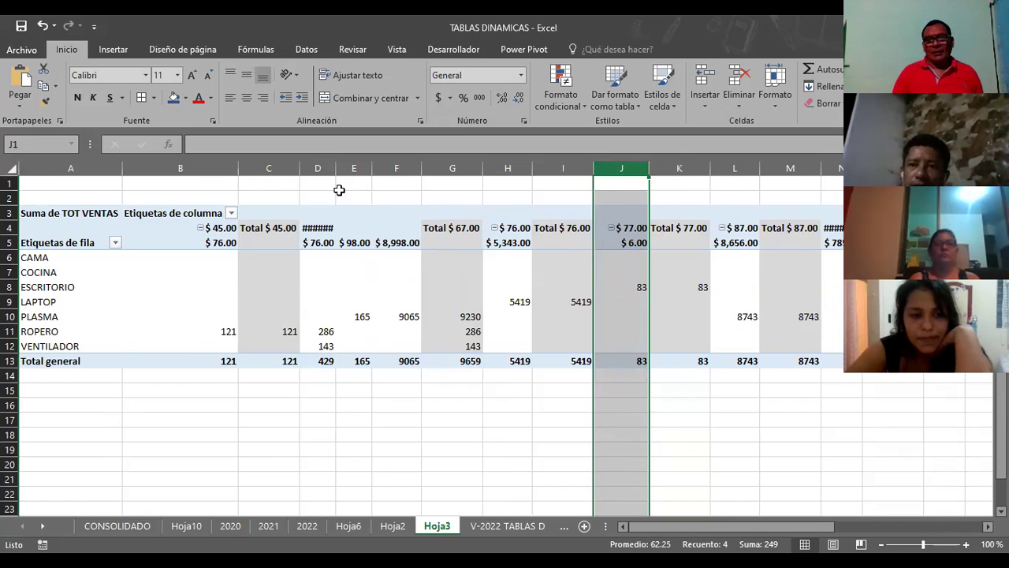
click(115, 244)
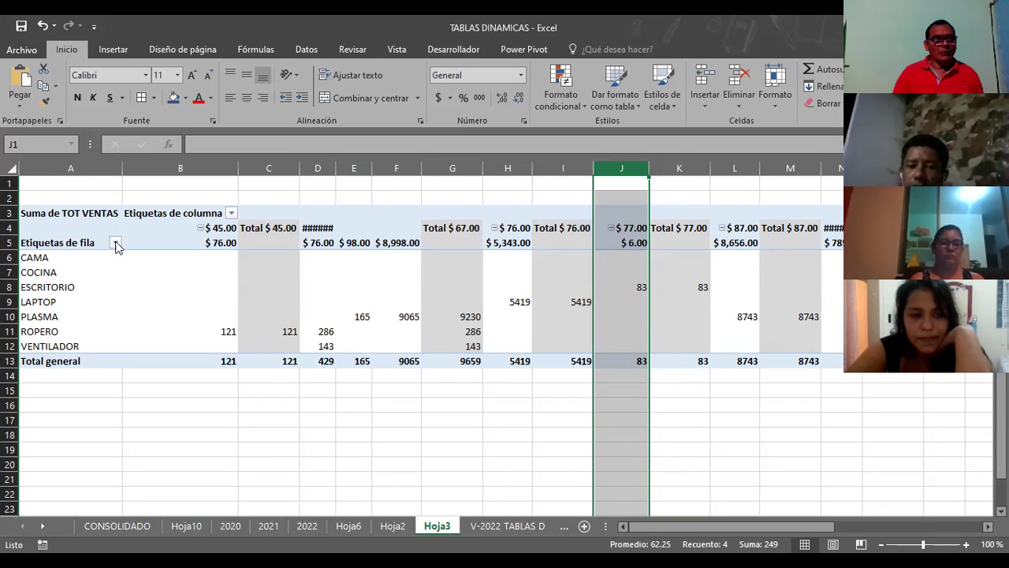
click(45, 385)
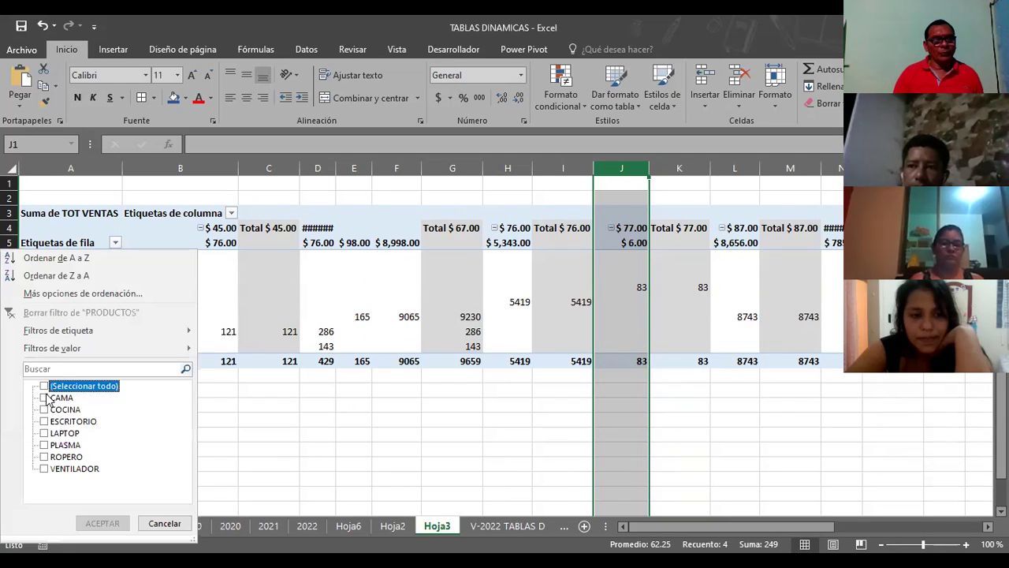
Step: Filter the product row labels to LAPTOP only
click(43, 433)
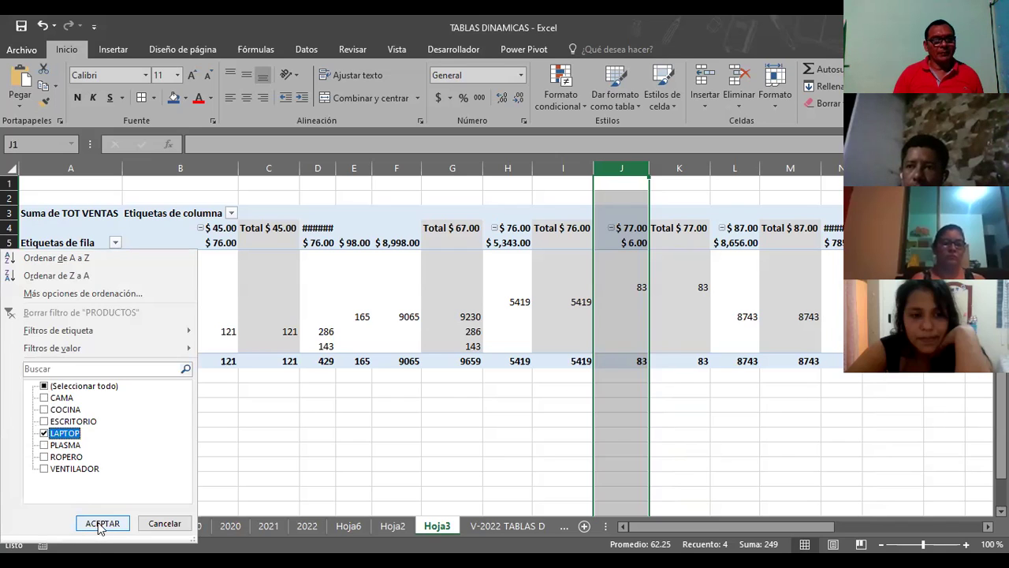
click(102, 524)
click(281, 343)
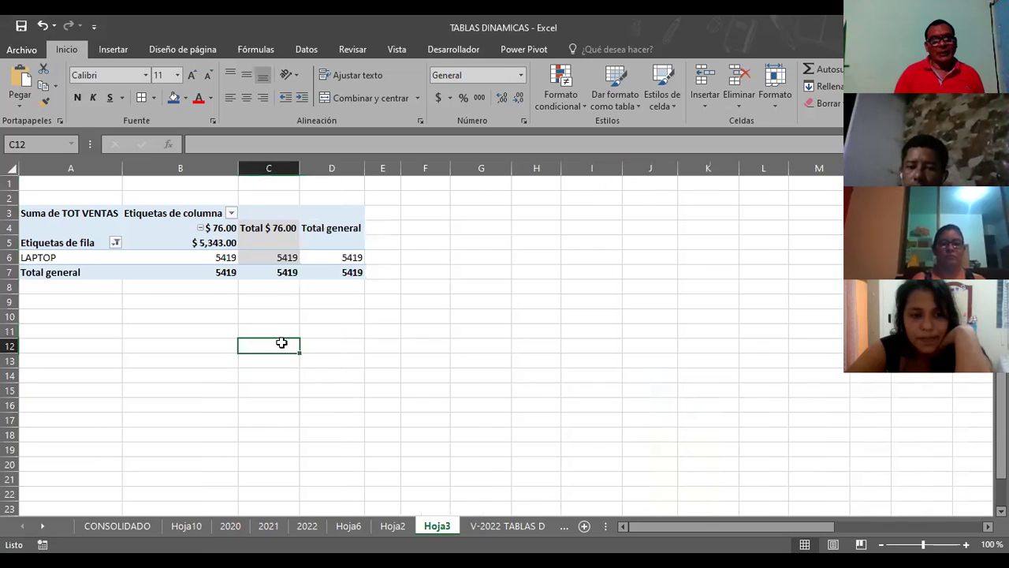
Step: Filter the MARZO column field to show only $ 65.00
click(231, 214)
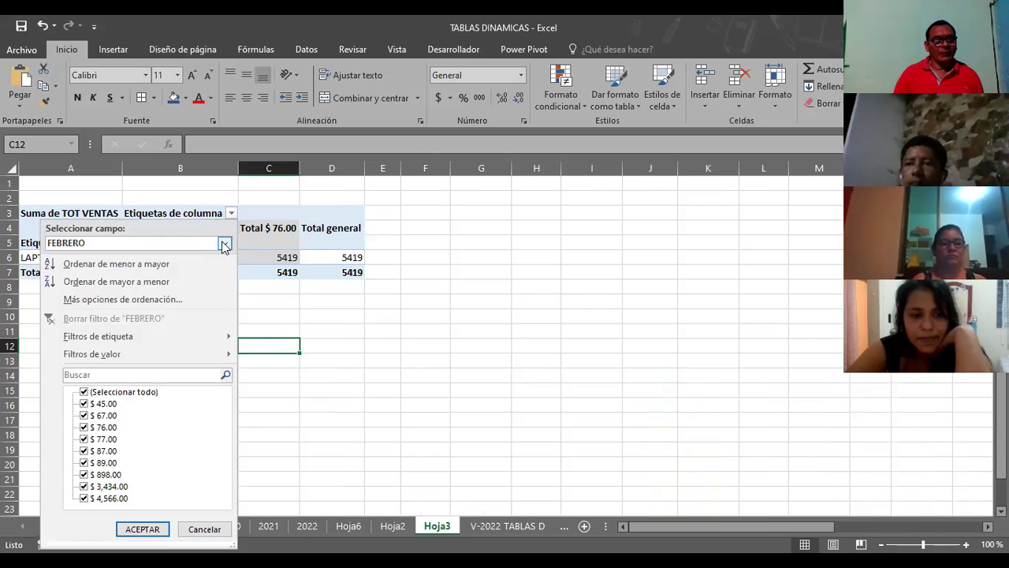
click(224, 244)
click(100, 273)
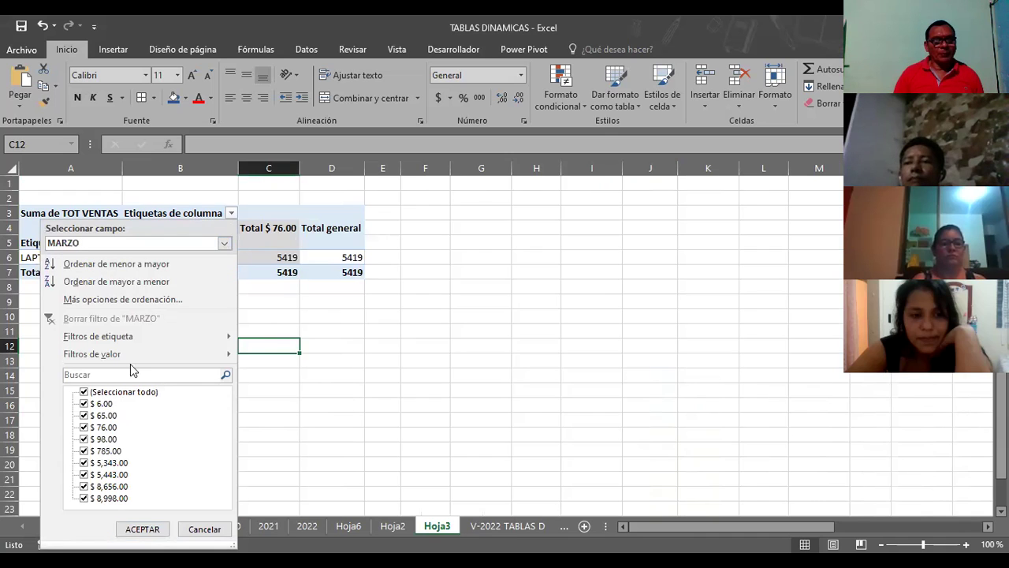
click(83, 392)
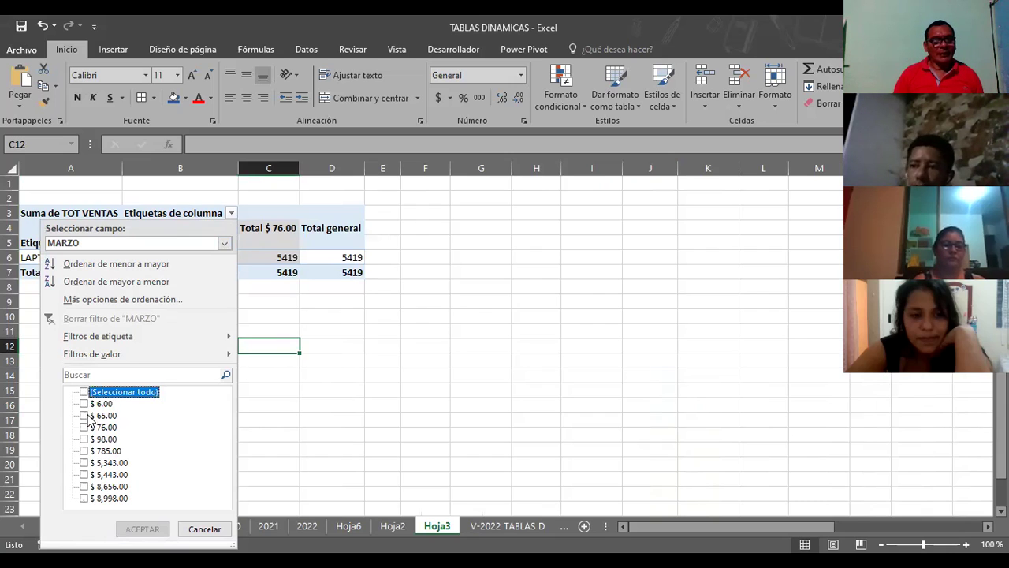
click(85, 416)
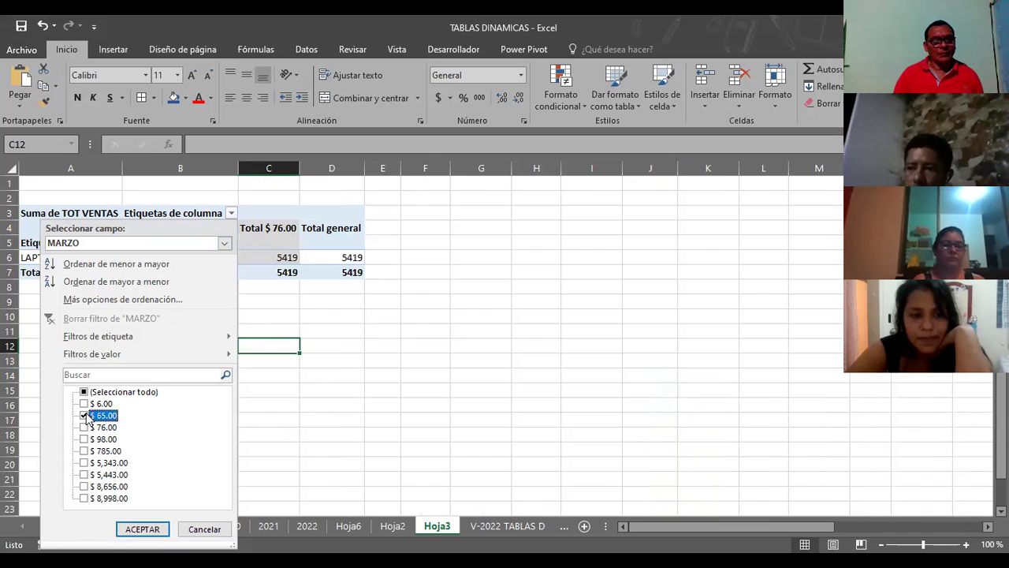
click(157, 529)
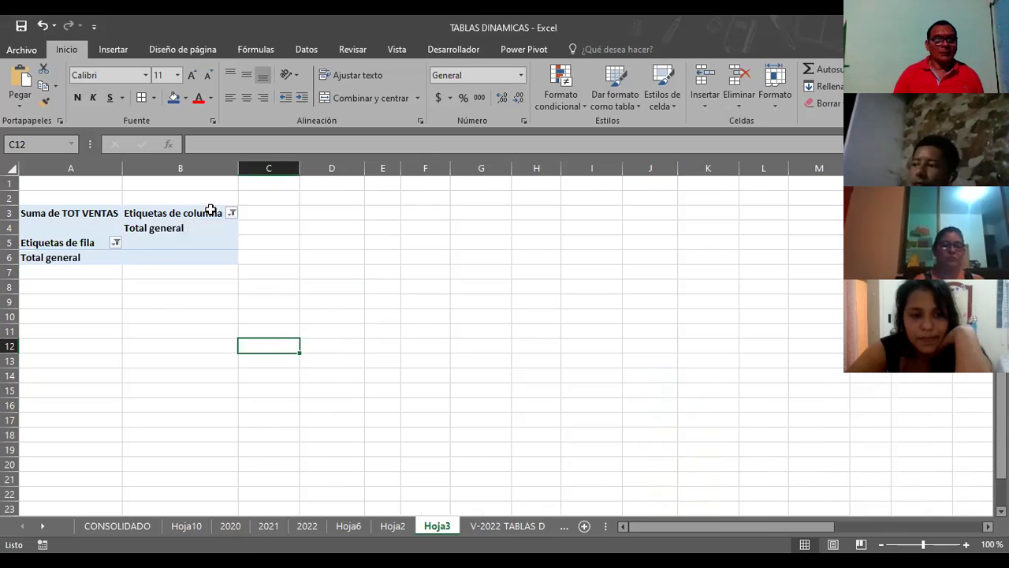
Step: Re-tick every product in the row-label filter
click(79, 242)
click(115, 242)
click(44, 387)
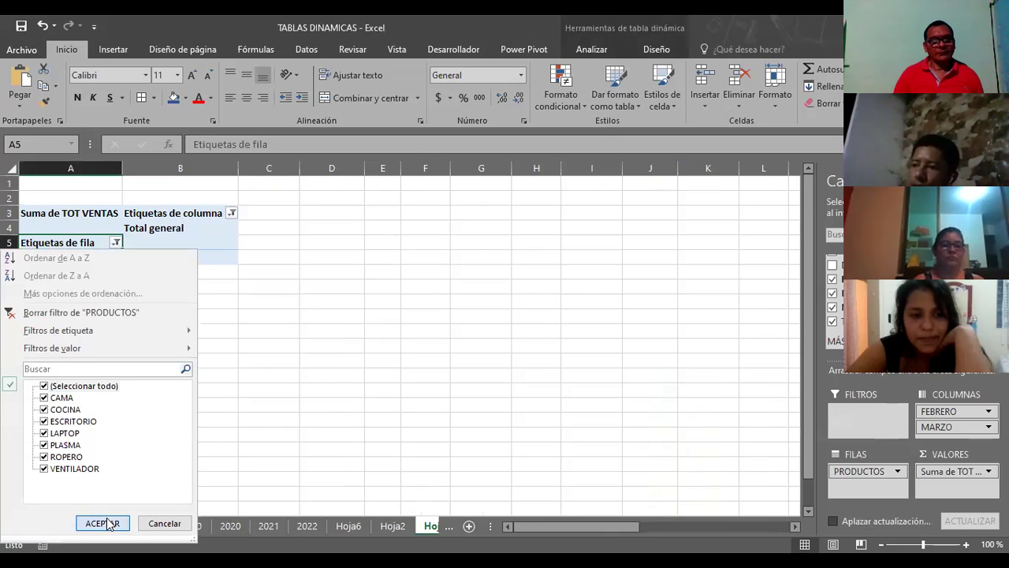
click(104, 523)
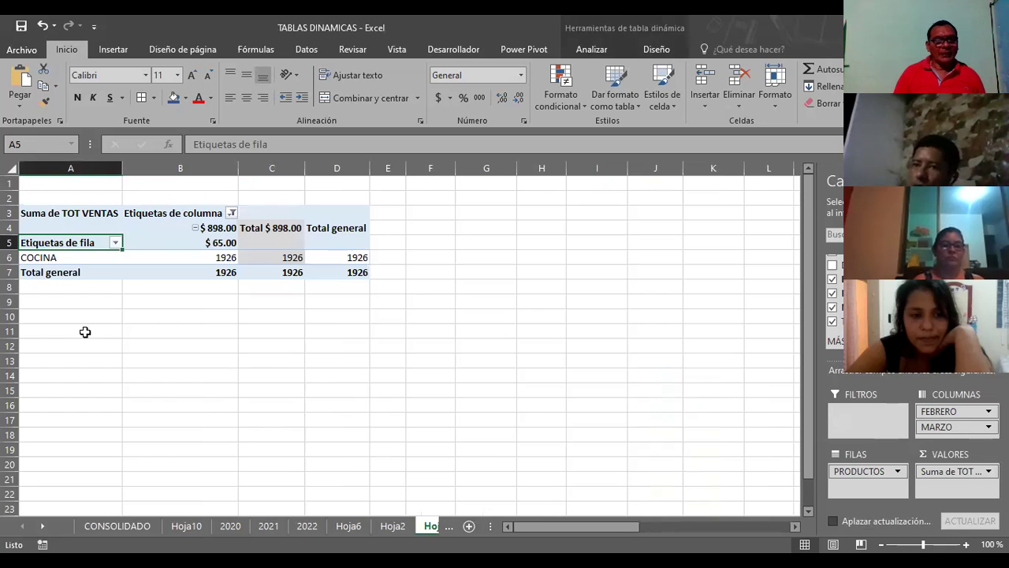
click(46, 258)
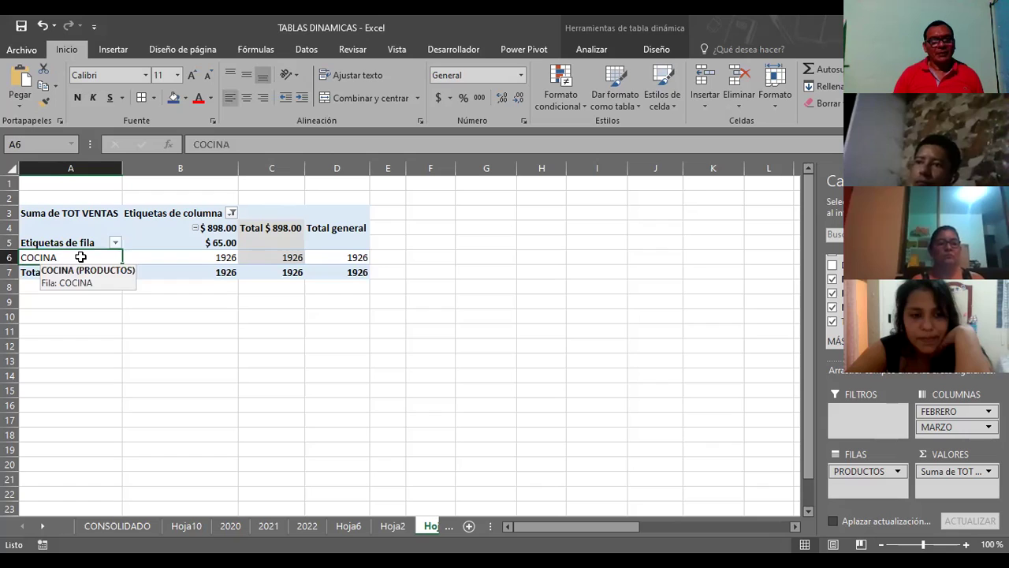
click(210, 245)
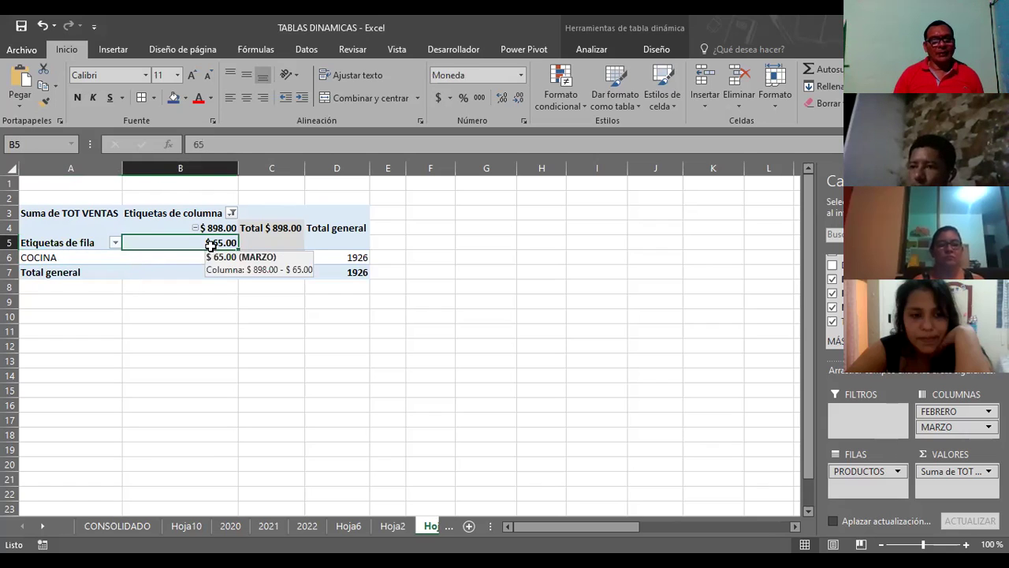
click(191, 257)
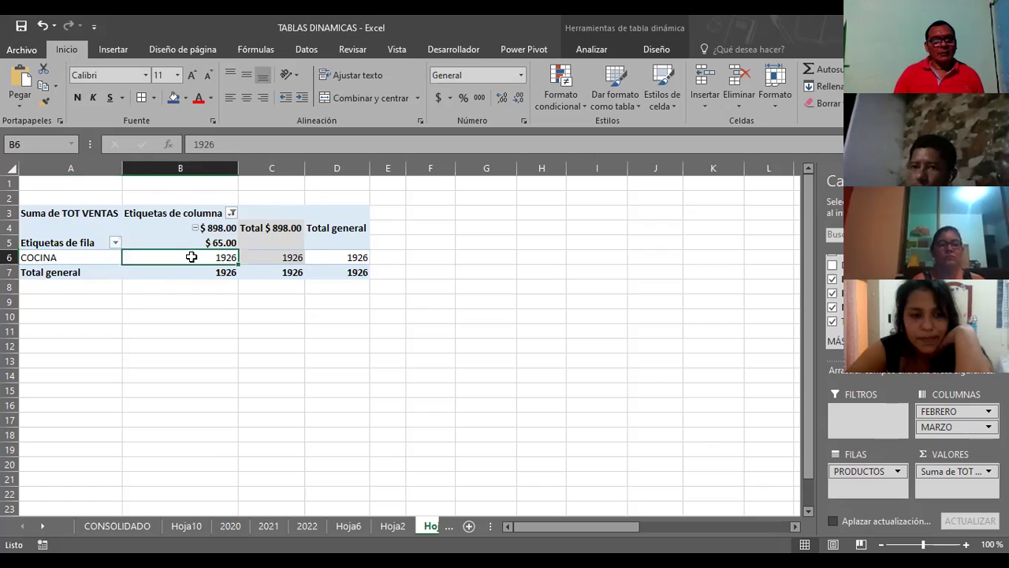
mouse_move(191, 257)
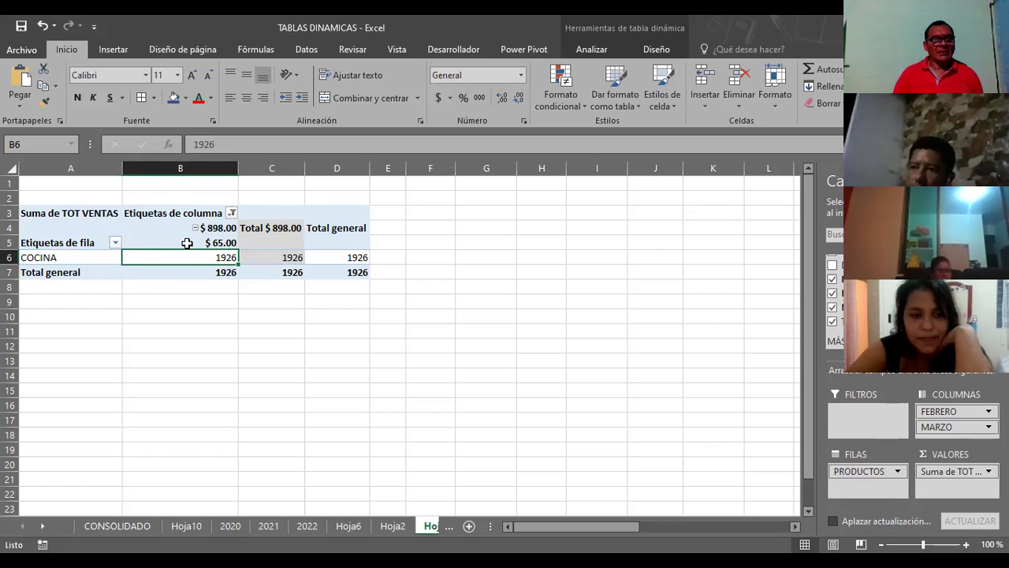
click(284, 254)
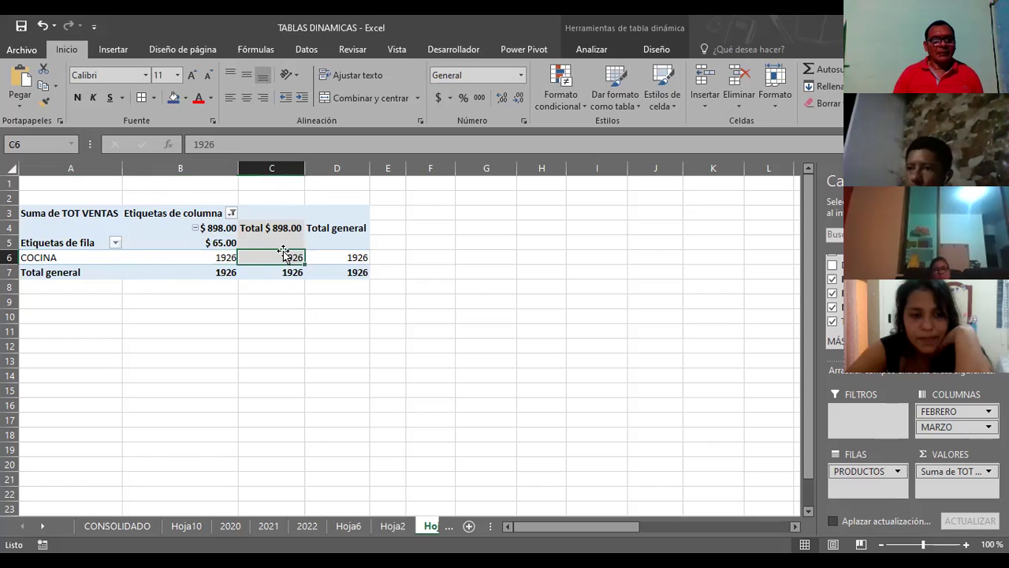
click(274, 229)
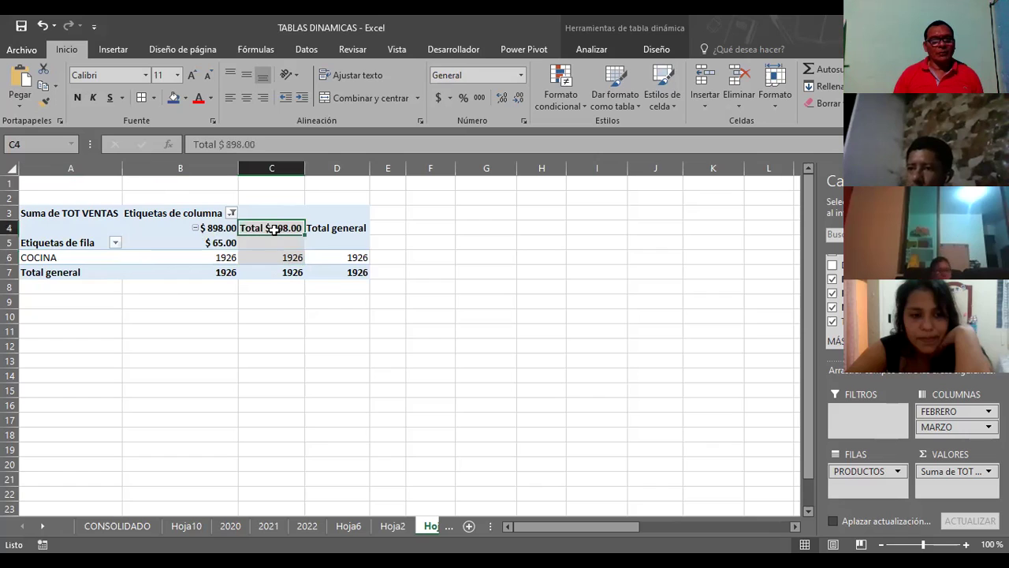
click(261, 244)
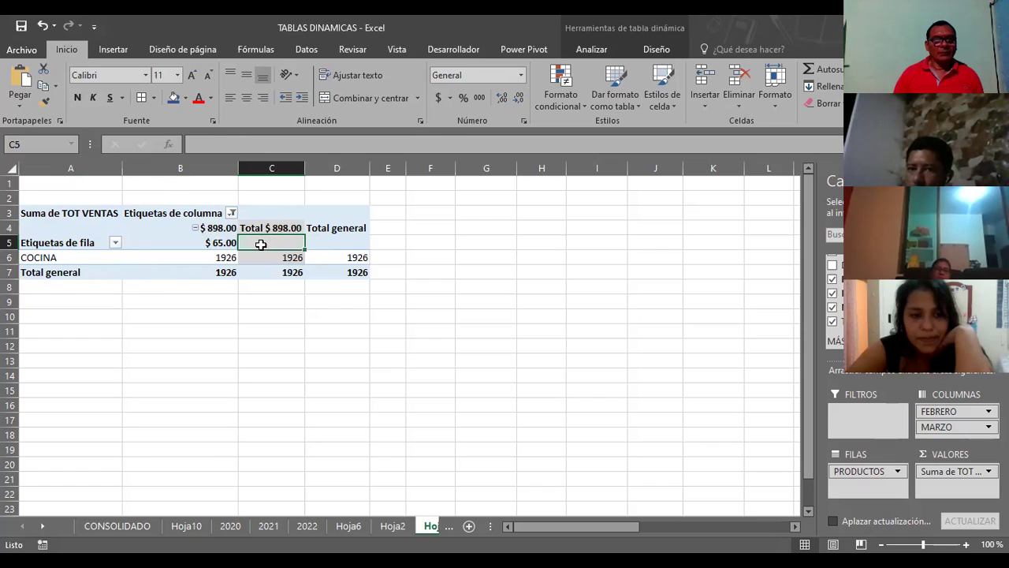
click(260, 261)
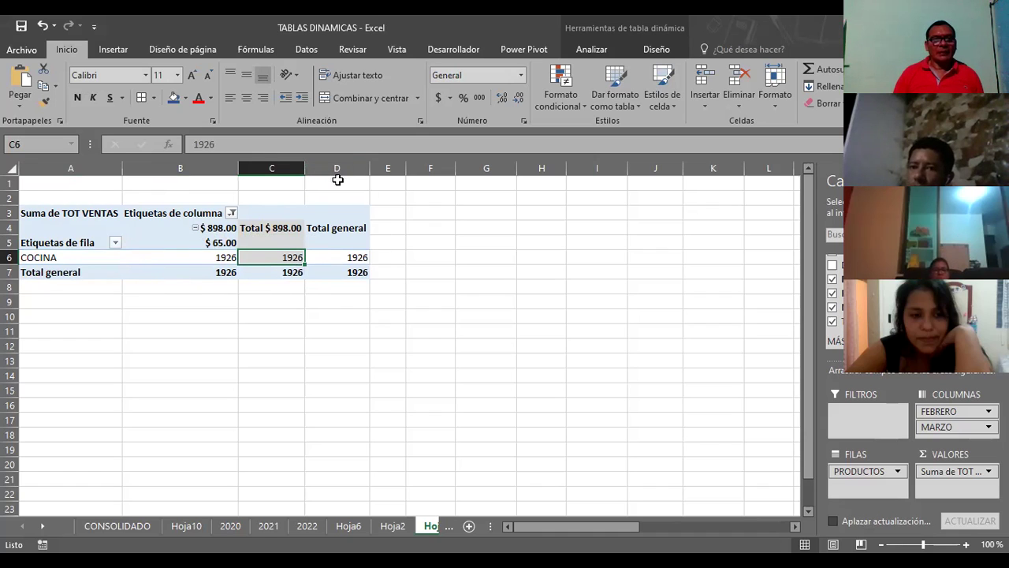
Step: Try clearing column C's contents, accept the pivot warning, and open the product row filter
right_click(272, 169)
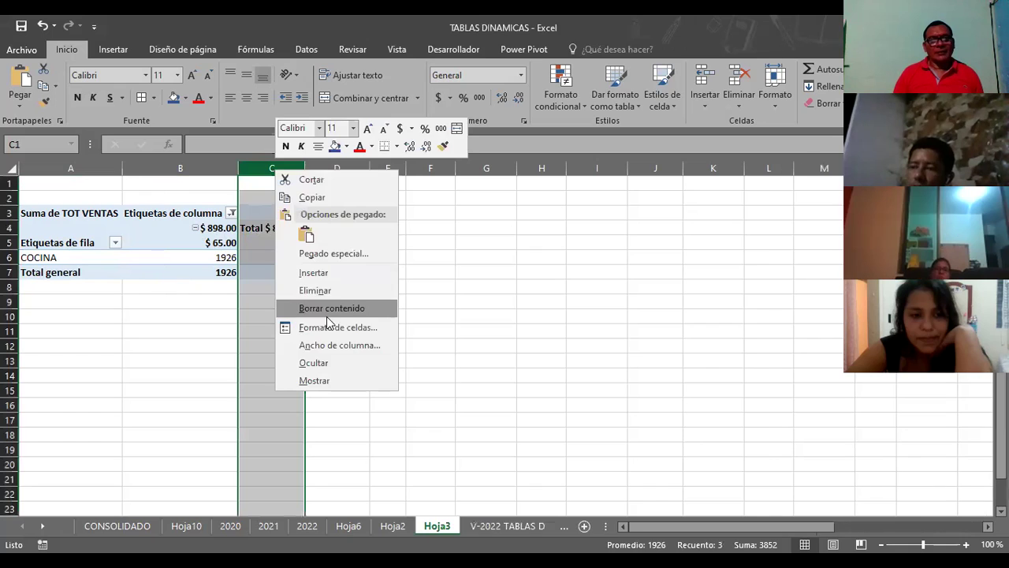
click(327, 292)
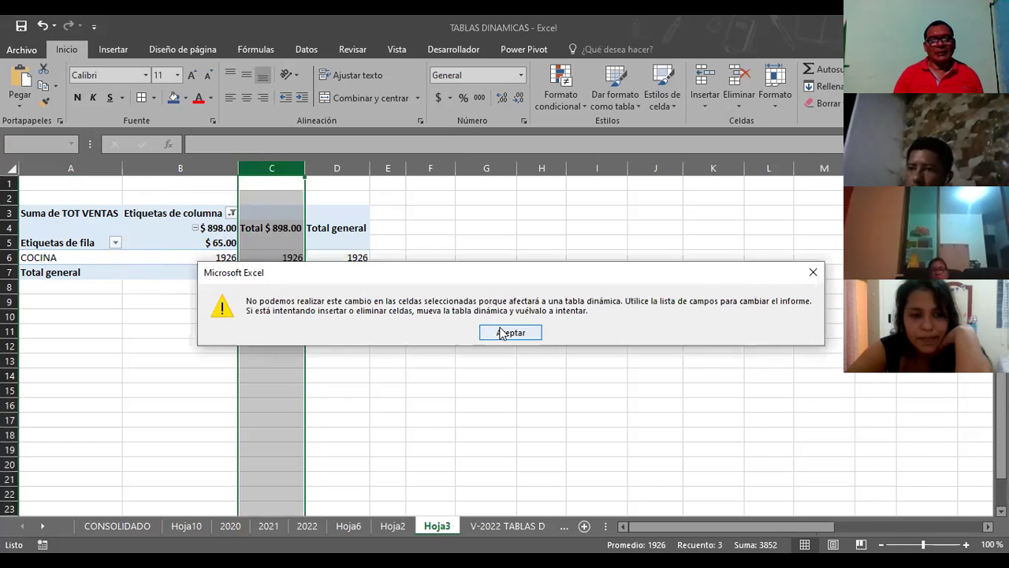
click(503, 334)
click(476, 326)
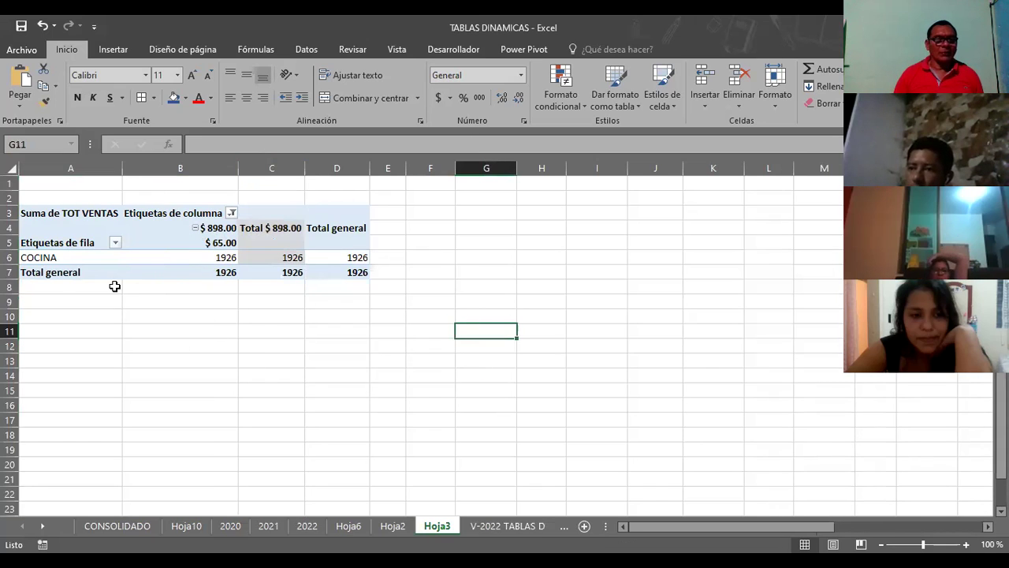
click(115, 243)
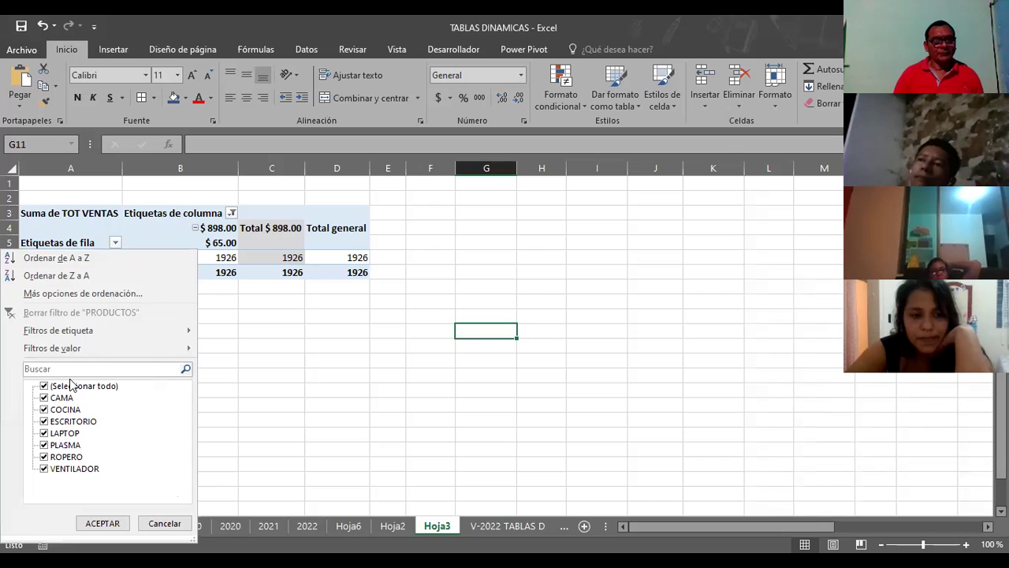
Step: Cancel the product filter unchanged, then select B5:B7, column B and cell A5
click(164, 523)
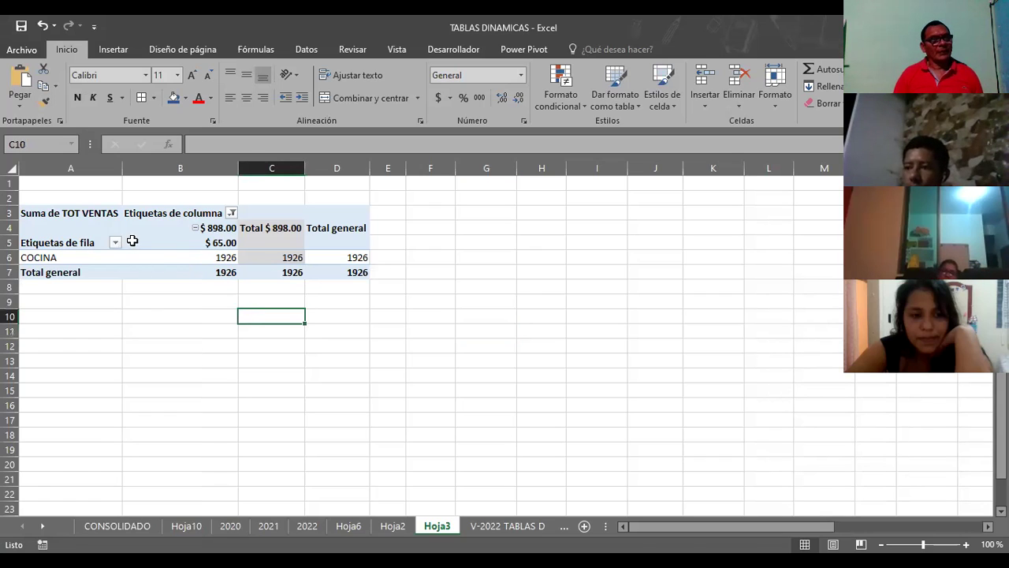
drag(131, 241, 181, 272)
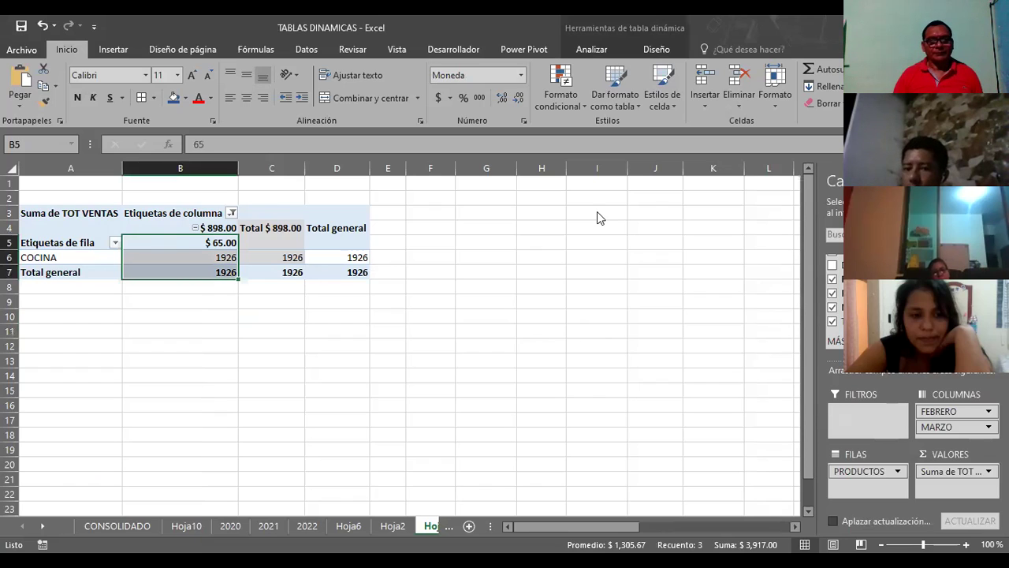
click(209, 168)
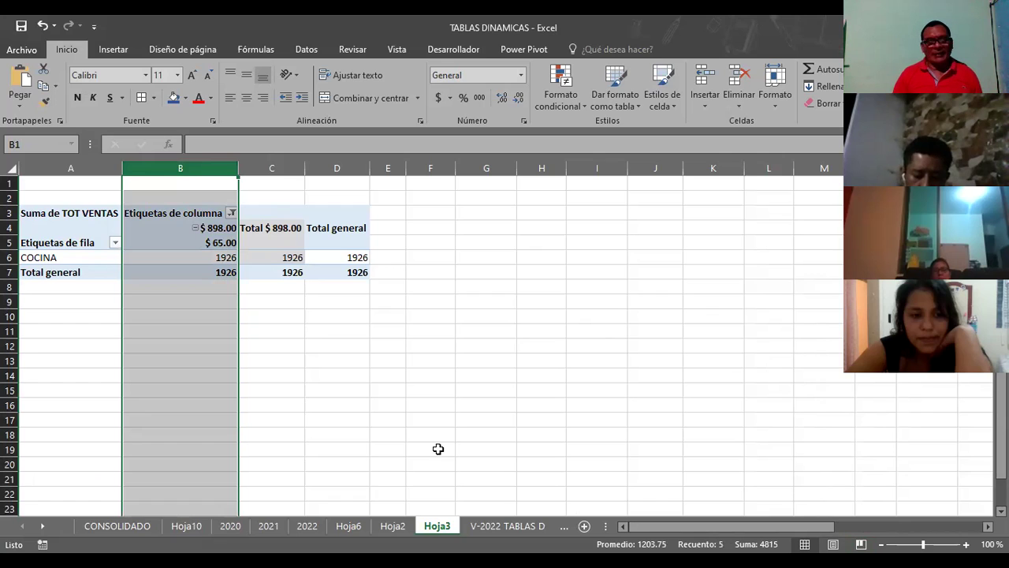
click(69, 236)
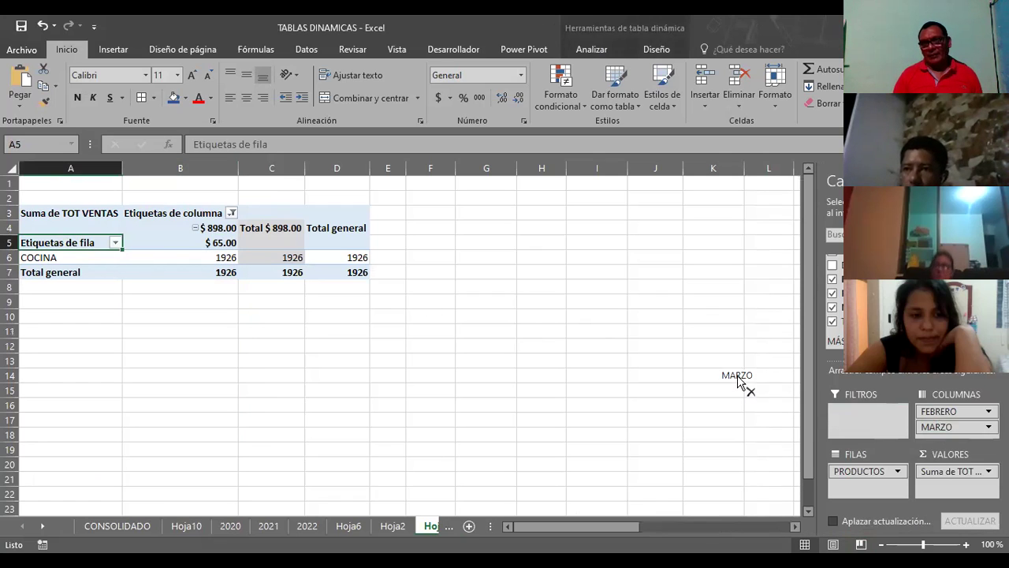
Step: Remove MARZO and FEBRERO from the columns, then put MARZO back as the only column field
drag(835, 417, 739, 384)
mouse_move(938, 411)
mouse_down()
mouse_move(936, 428)
mouse_move(765, 347)
mouse_up()
drag(837, 307, 940, 411)
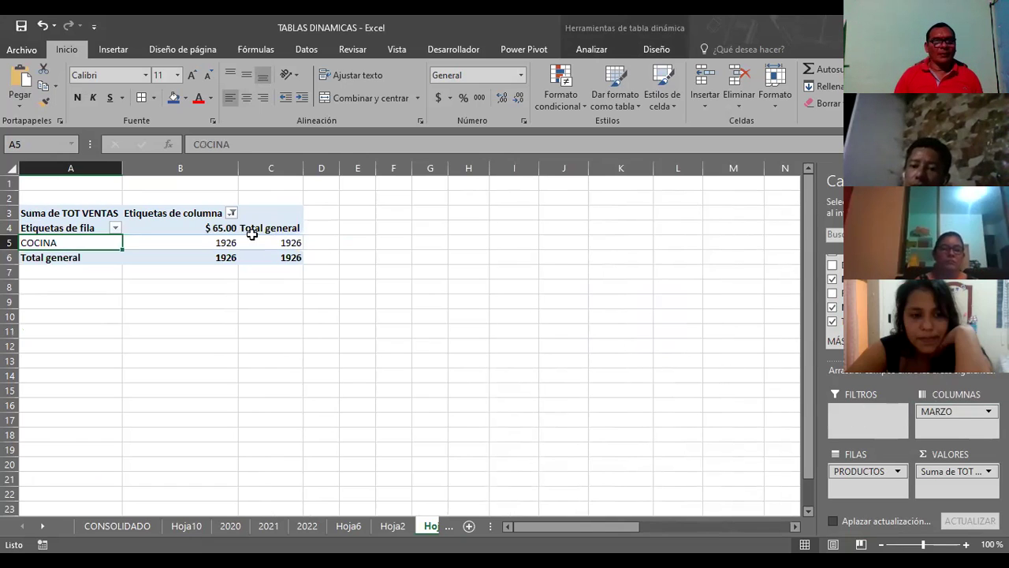
Step: Remove the Suma de TOT VENTAS value and the PRODUCTOS row field from the pivot
click(231, 214)
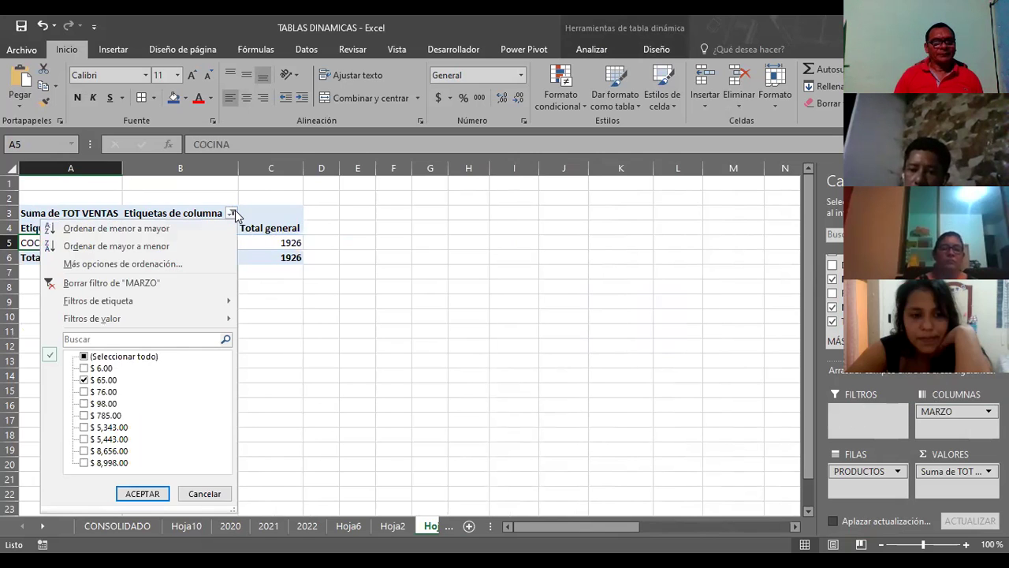
click(290, 213)
click(116, 229)
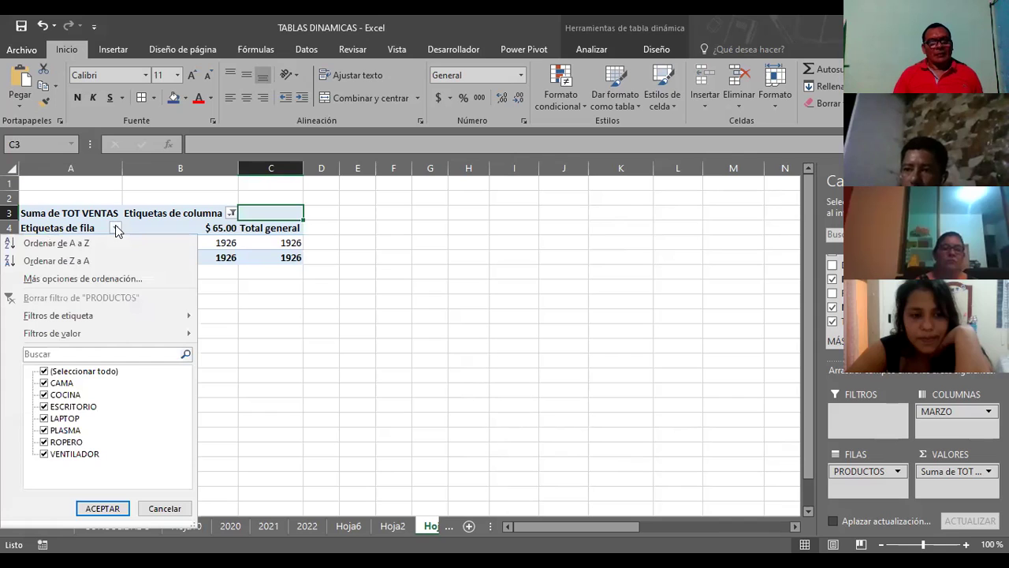
click(956, 476)
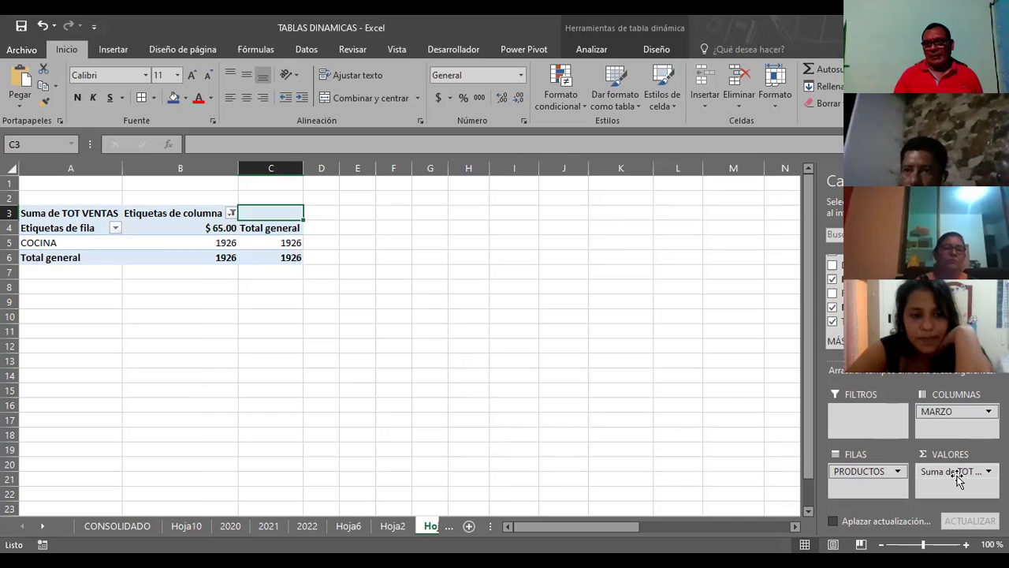
click(956, 477)
click(517, 398)
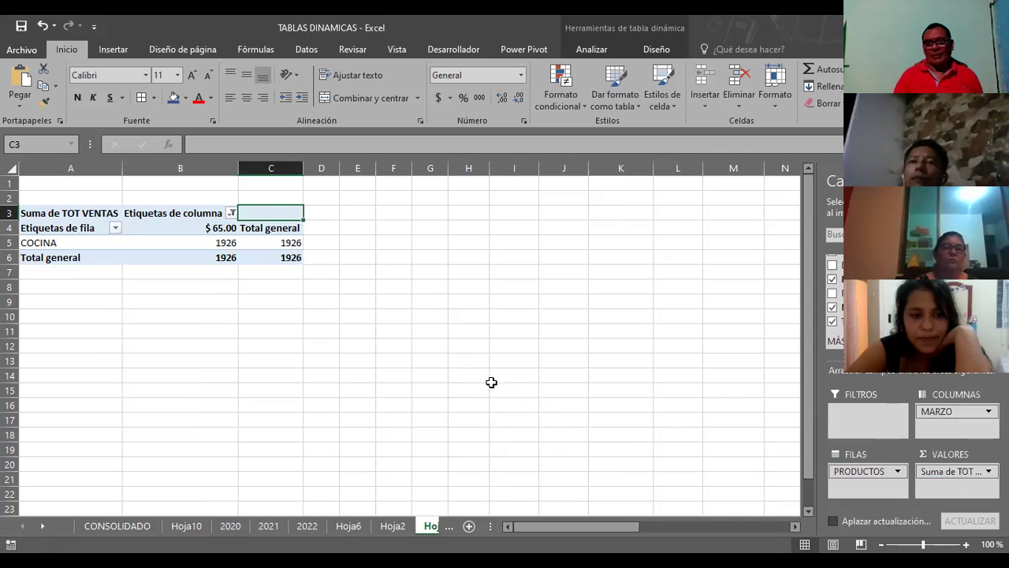
drag(492, 382, 491, 382)
drag(870, 477, 475, 365)
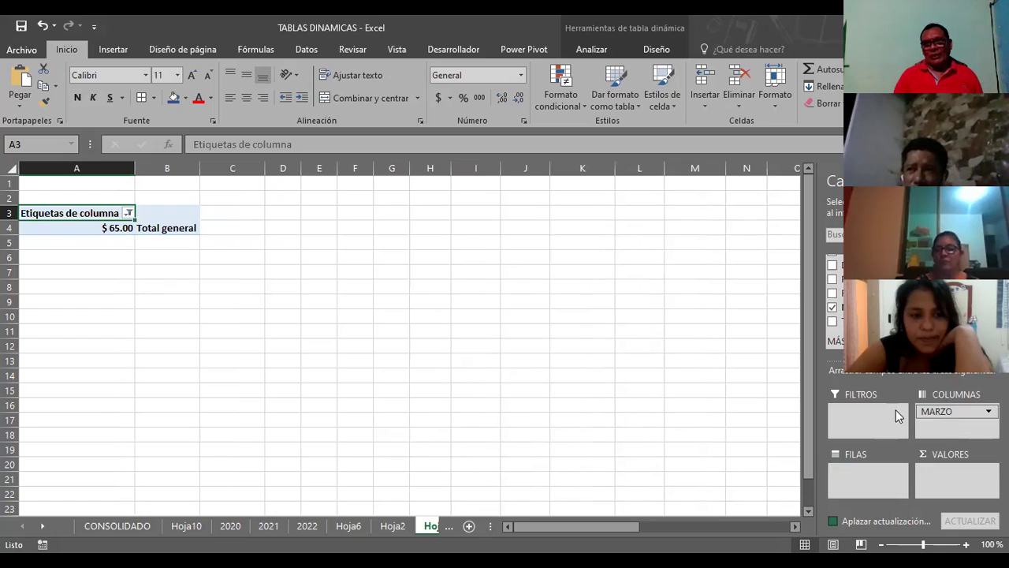
click(128, 214)
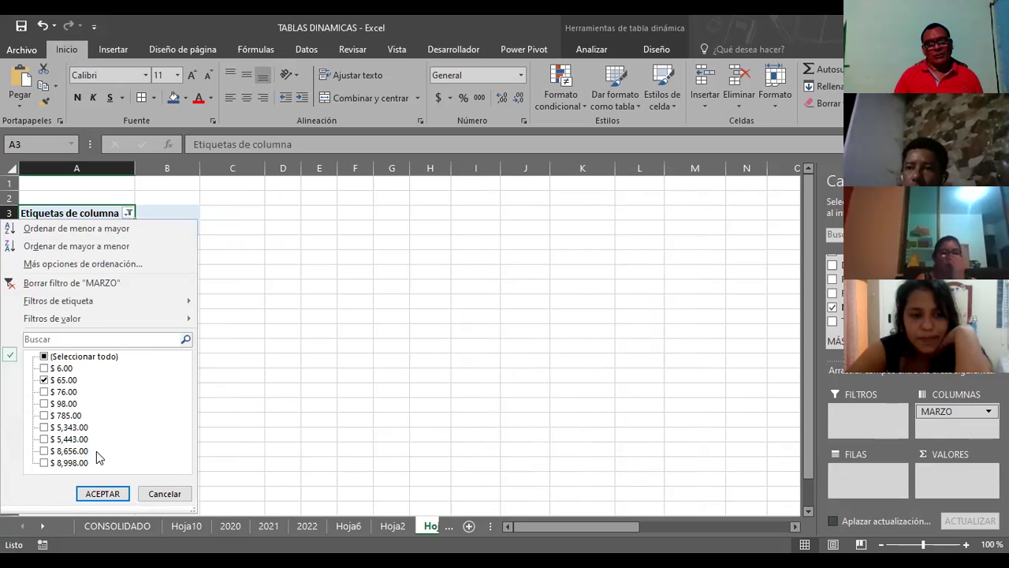
click(160, 494)
mouse_move(961, 412)
mouse_down()
mouse_move(847, 428)
mouse_move(857, 419)
mouse_up()
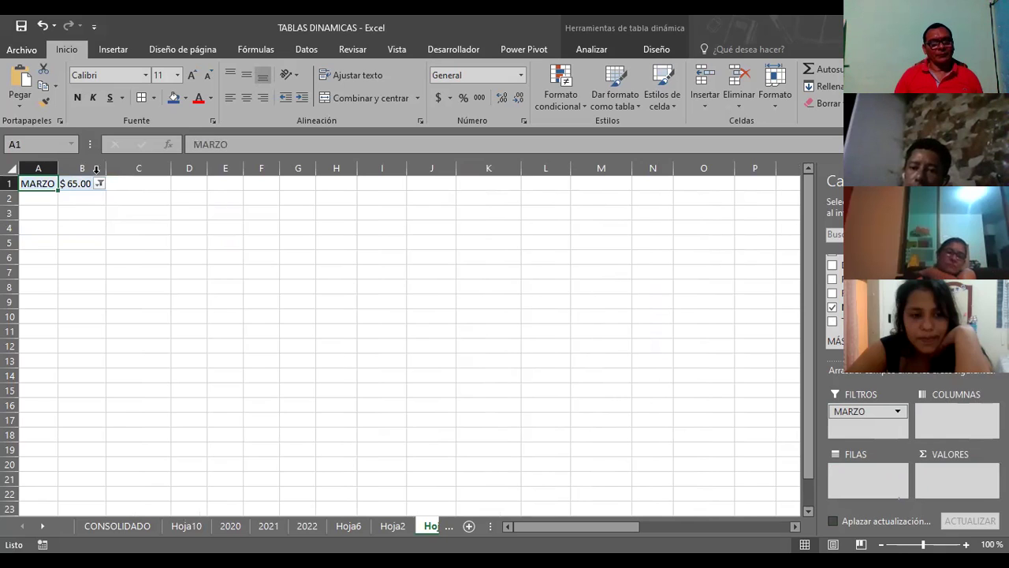
drag(105, 171, 141, 171)
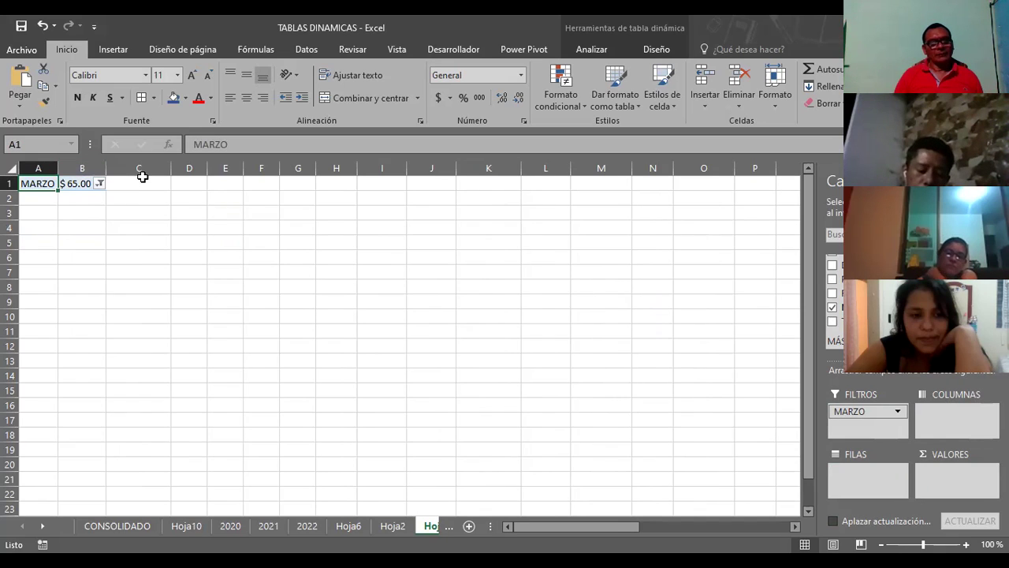
click(225, 242)
click(97, 184)
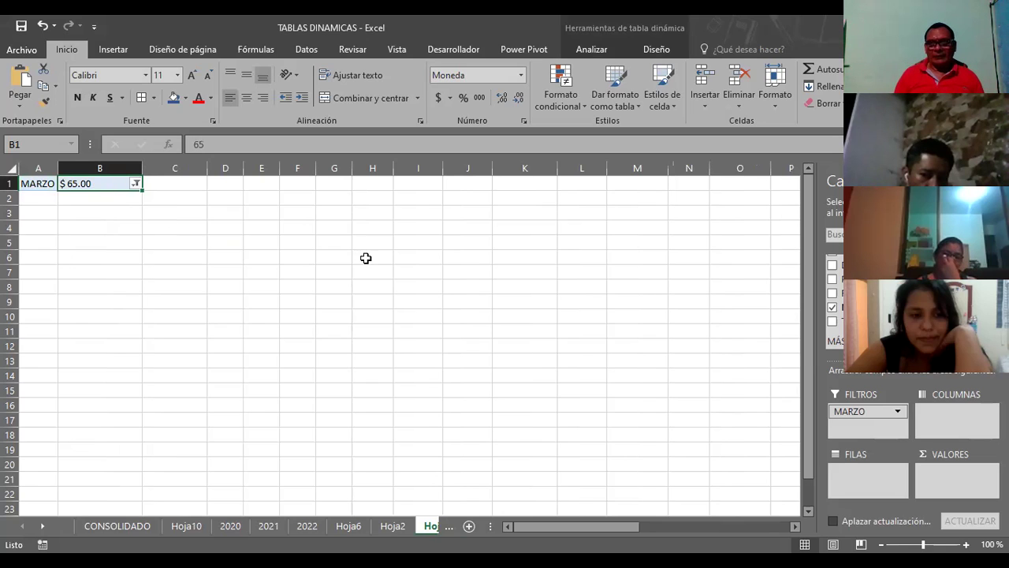
drag(850, 412, 932, 423)
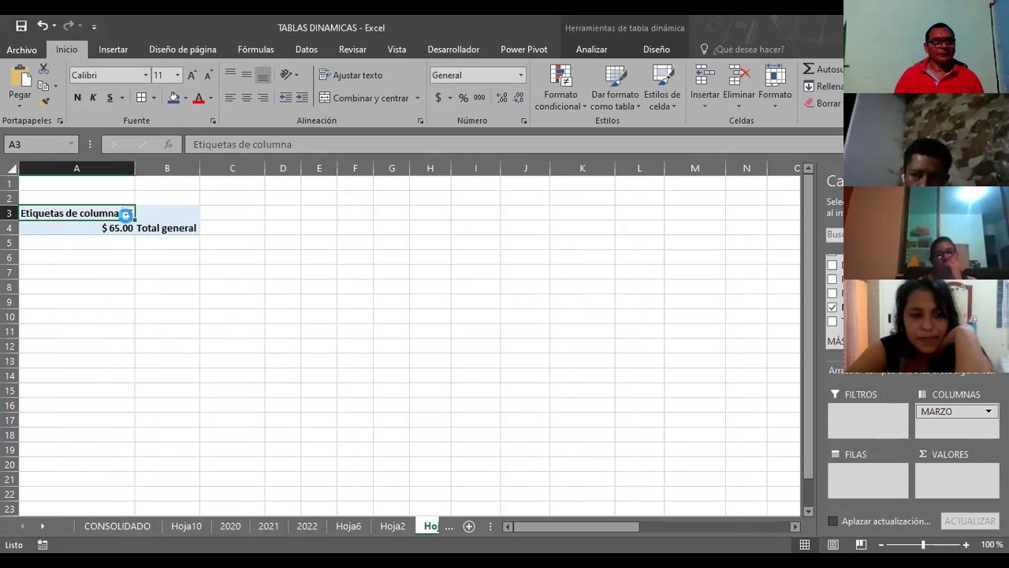
Step: Check the column labels filter without changes, then drag MARZO out of Columnas
click(127, 213)
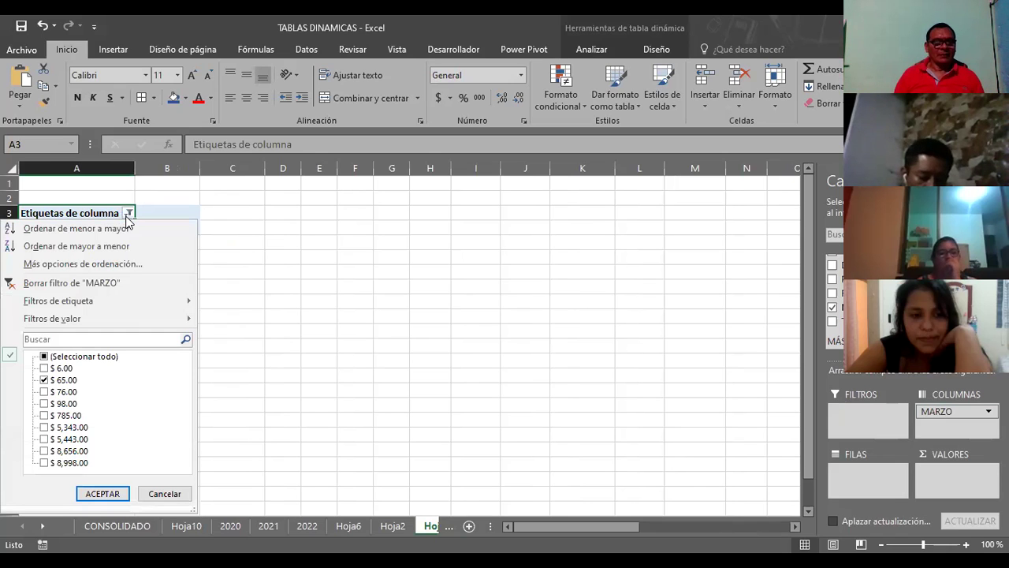
click(127, 219)
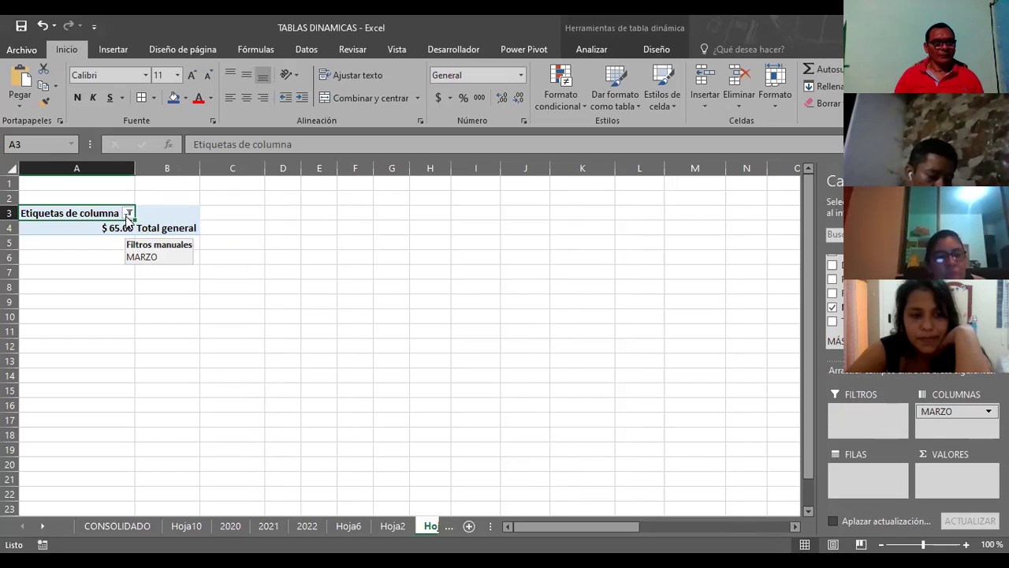
click(127, 214)
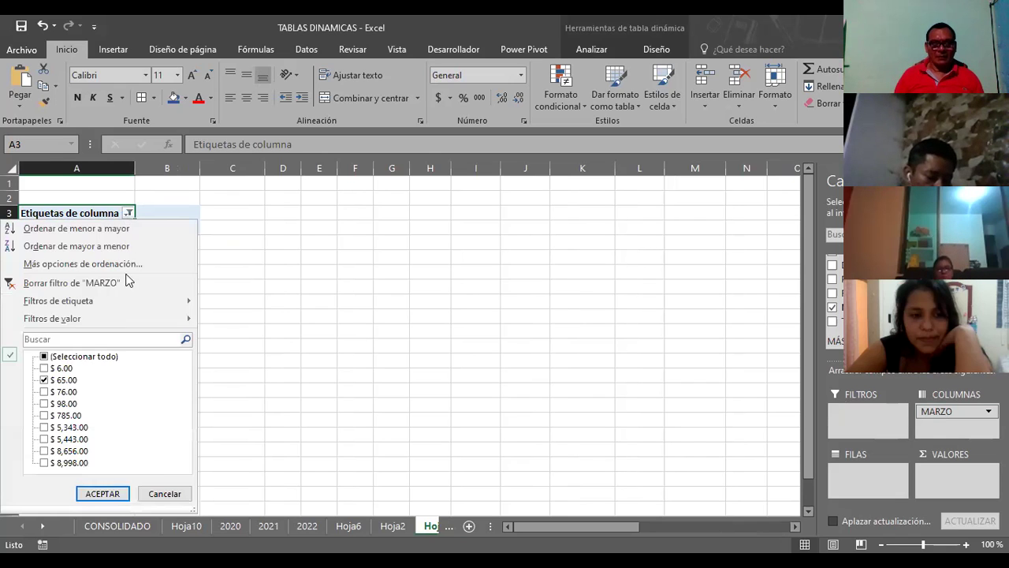
click(160, 495)
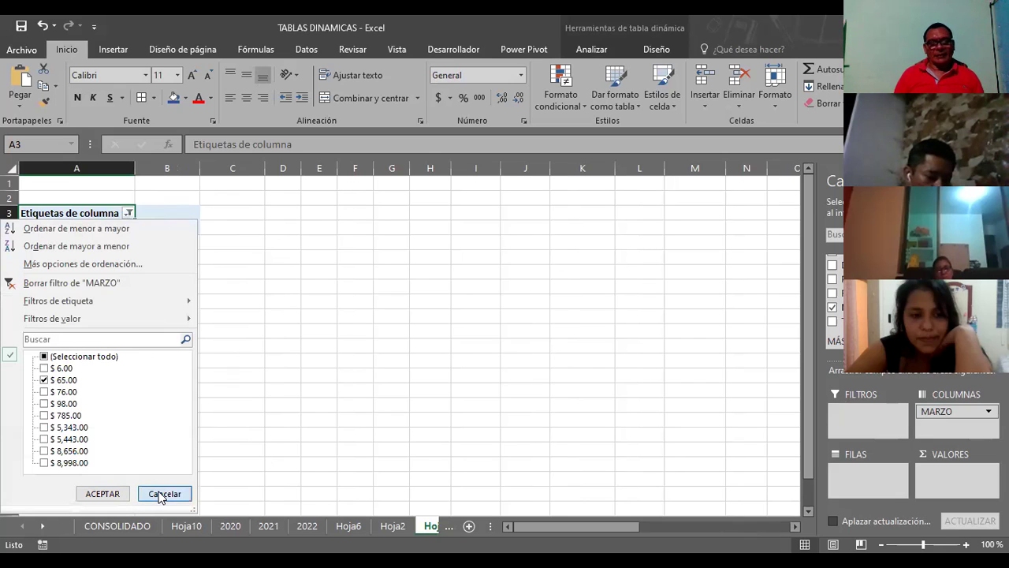
click(235, 259)
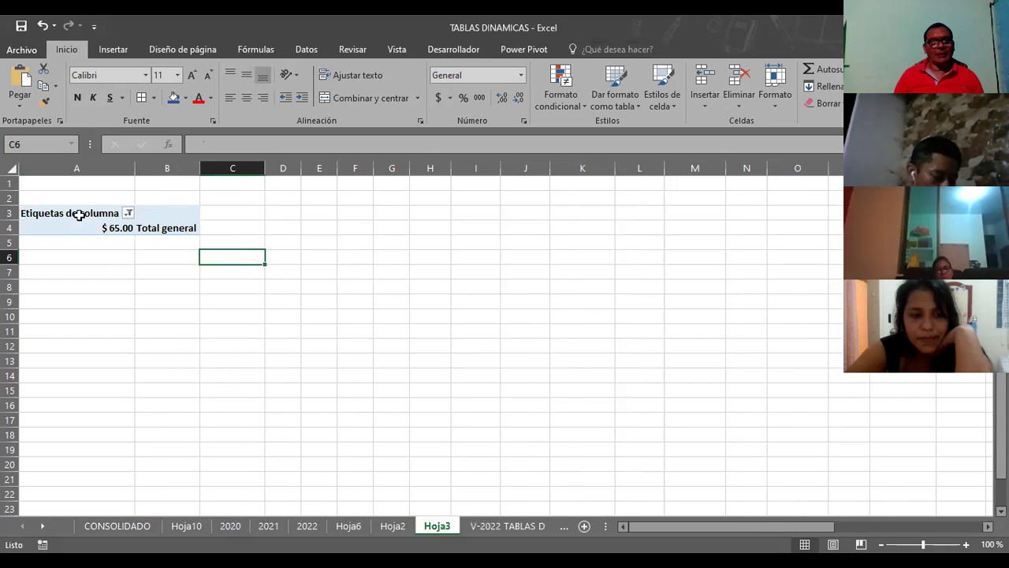
click(79, 214)
mouse_move(939, 412)
mouse_down()
mouse_move(194, 259)
mouse_move(280, 262)
mouse_up()
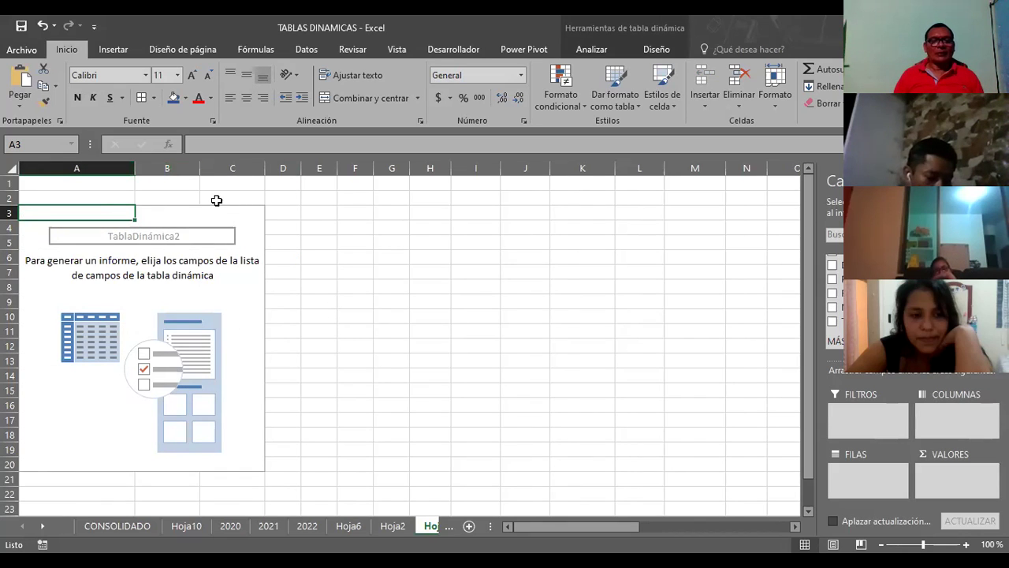
click(92, 317)
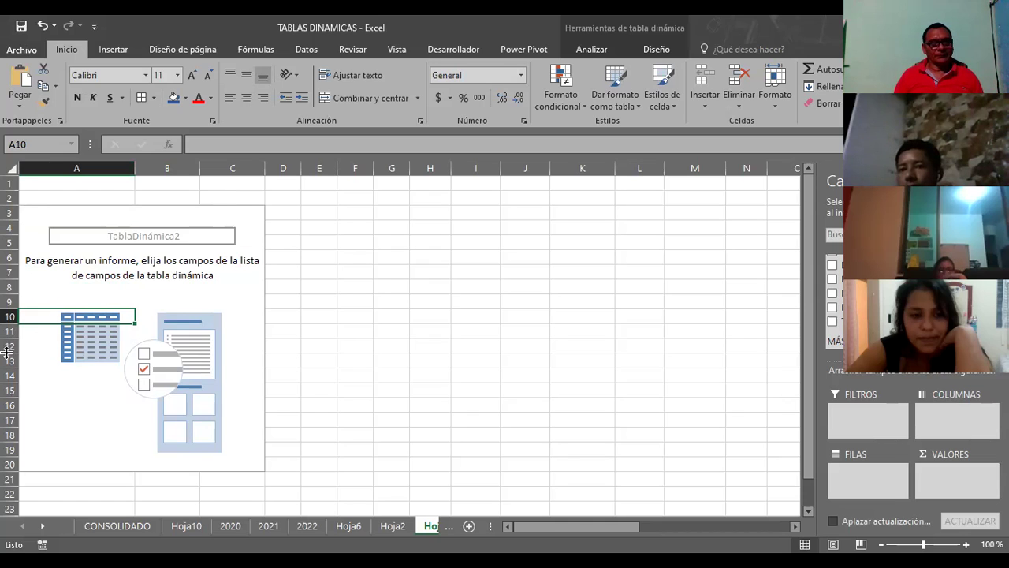
click(205, 343)
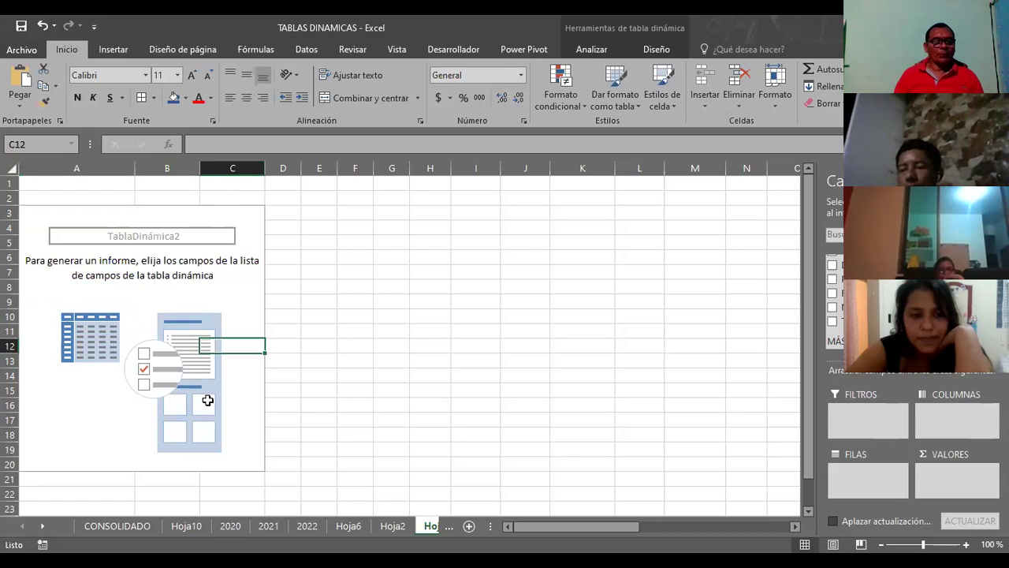
click(206, 404)
click(194, 432)
click(190, 381)
click(189, 347)
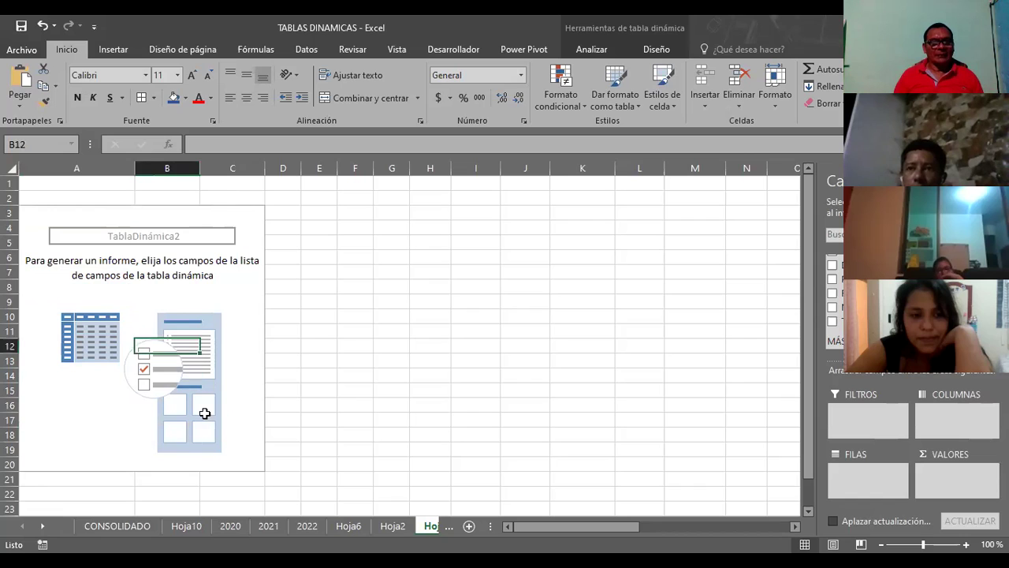
click(205, 416)
click(82, 333)
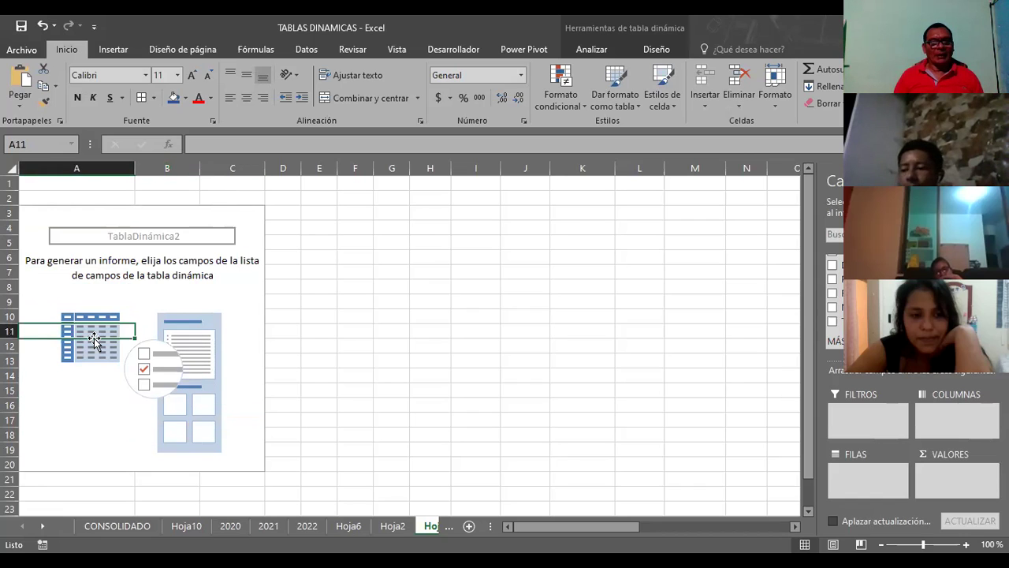
click(189, 420)
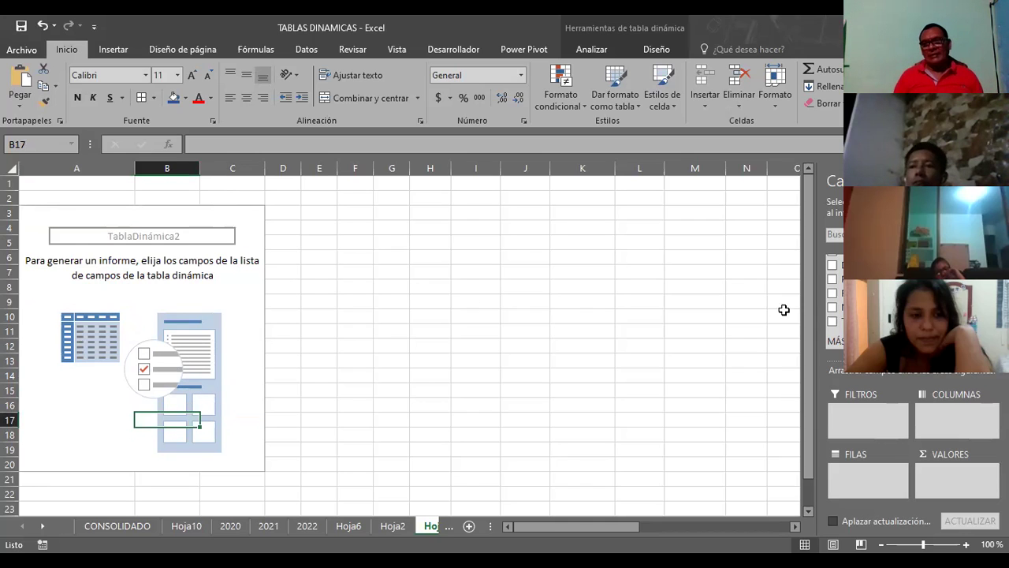
Step: Put MARZO into Filas and tick Seleccionar todo so every amount is listed
drag(848, 307, 857, 488)
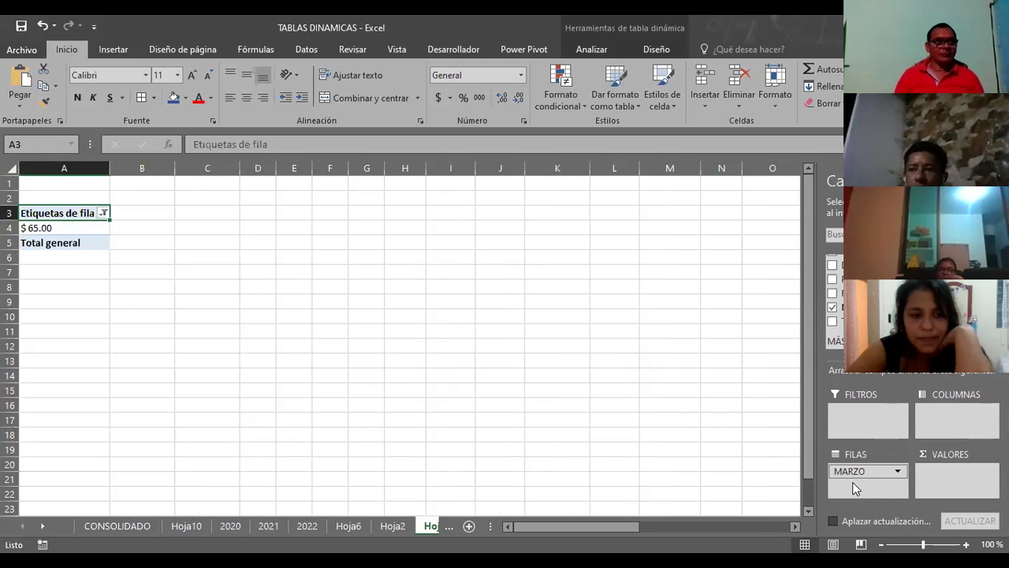
click(102, 211)
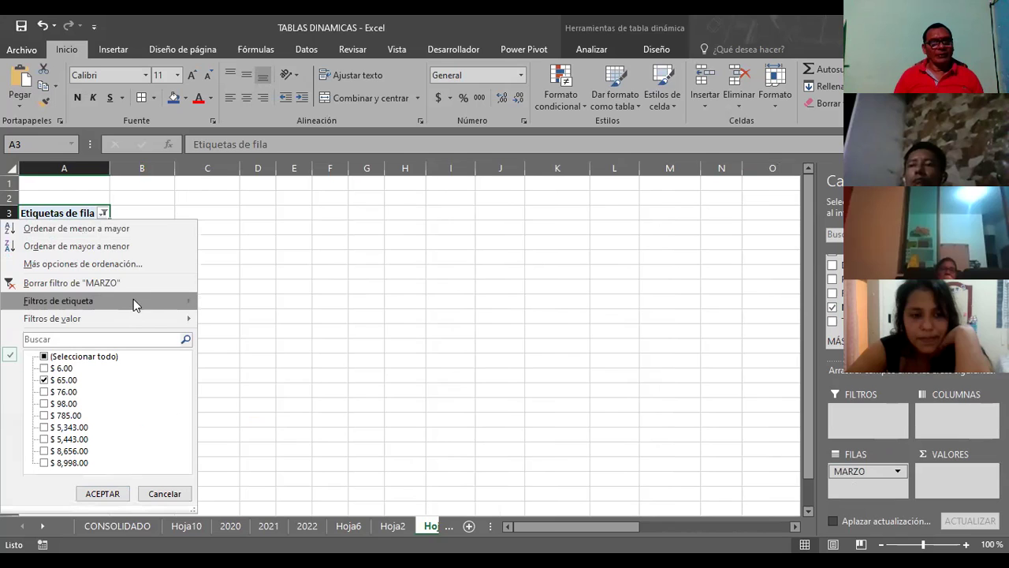
mouse_move(156, 300)
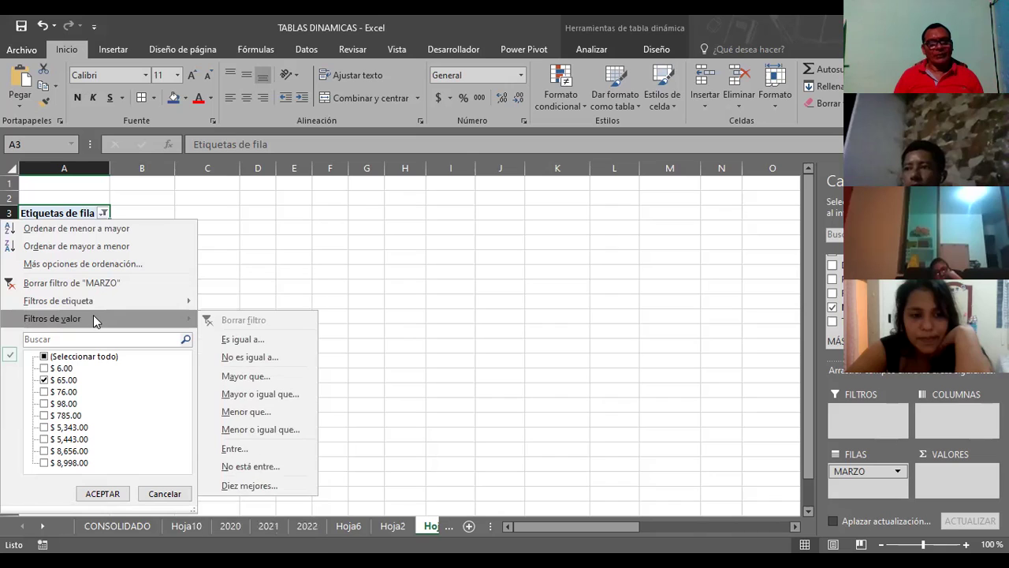
click(44, 357)
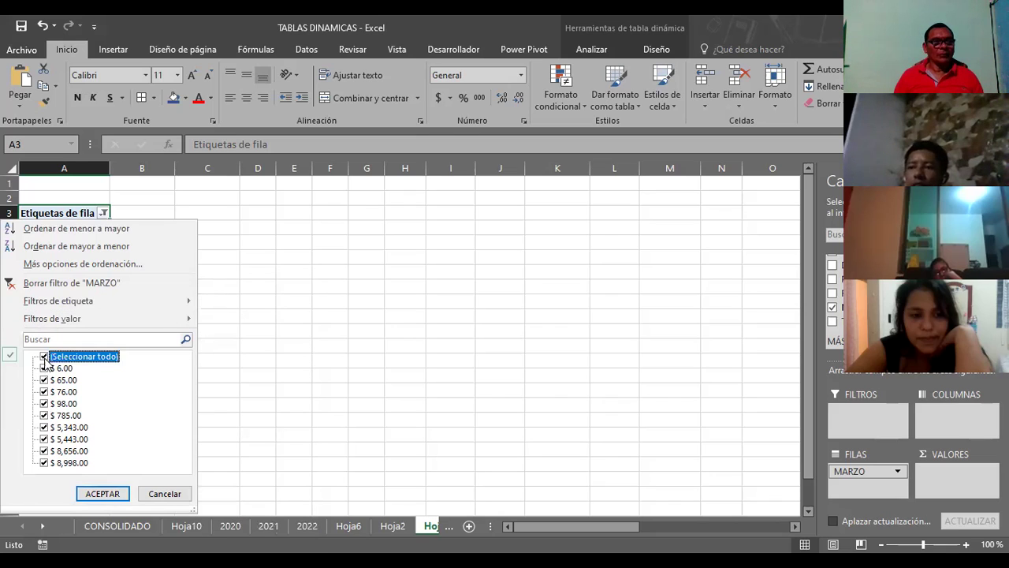
click(118, 493)
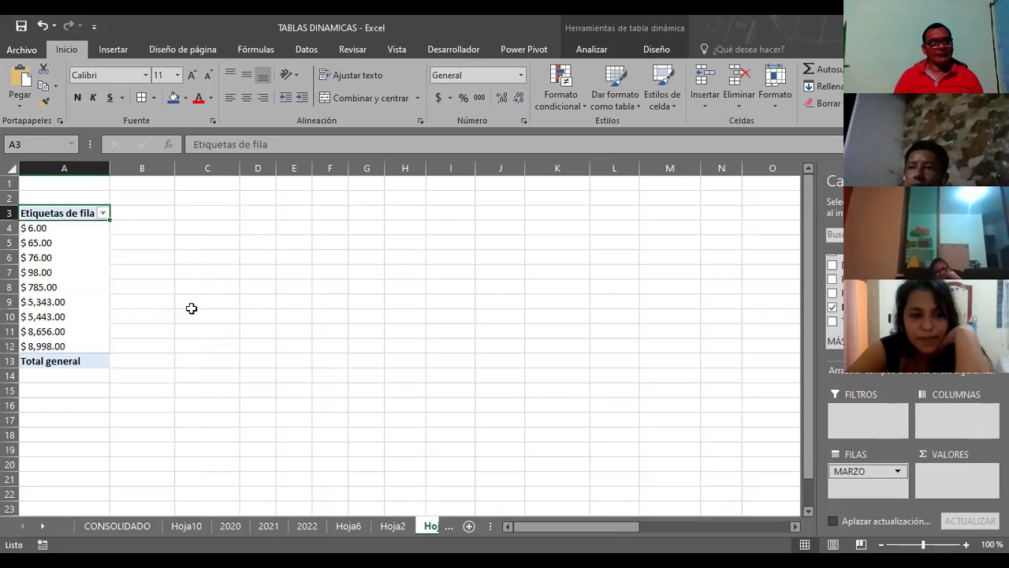
click(192, 304)
click(37, 215)
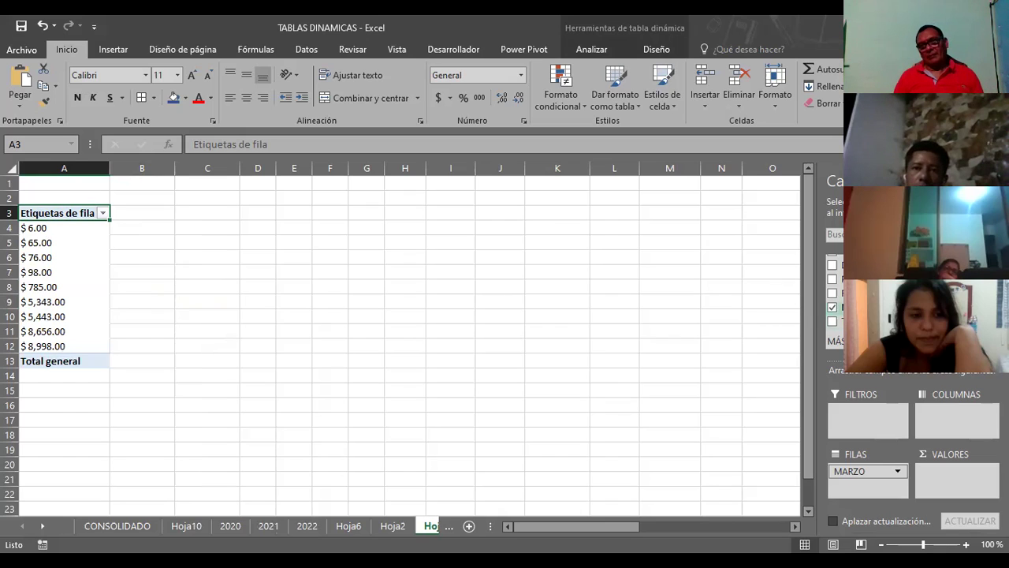
Step: Rebuild the rows with PRODUCTOS first and MARZO nested beneath it
drag(837, 279, 866, 488)
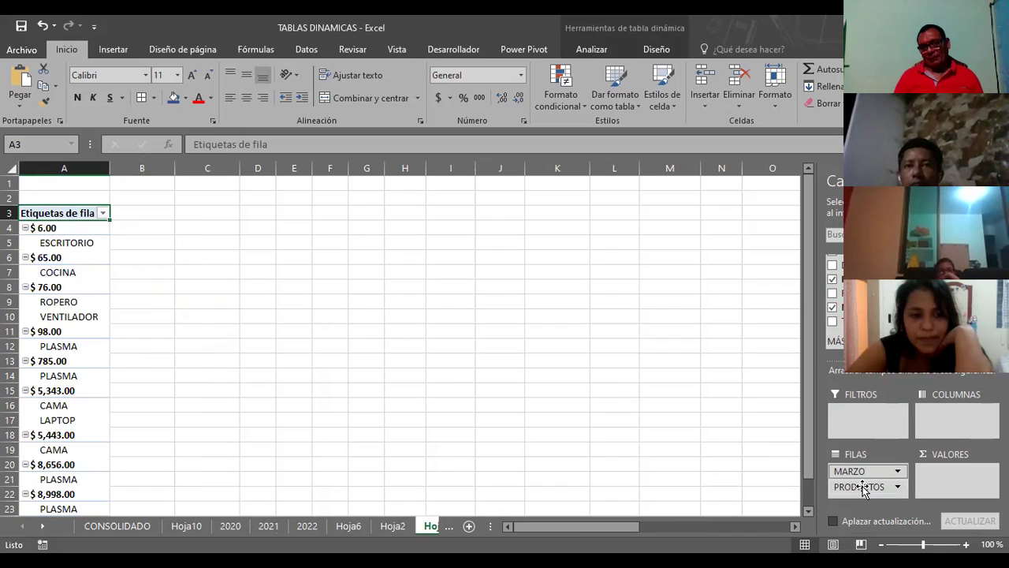
drag(863, 489, 765, 424)
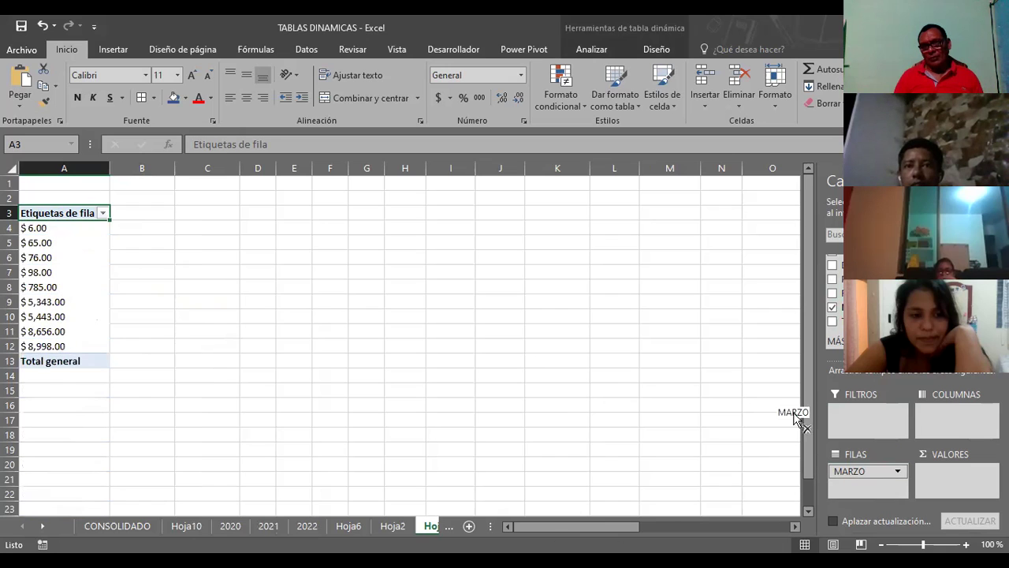
drag(856, 472, 754, 352)
click(833, 279)
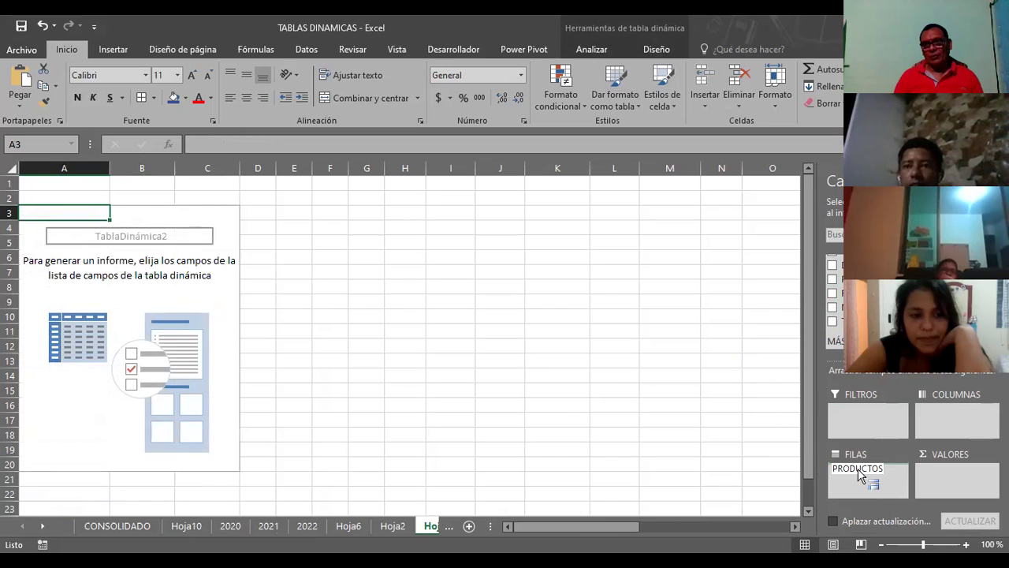
drag(837, 308, 864, 490)
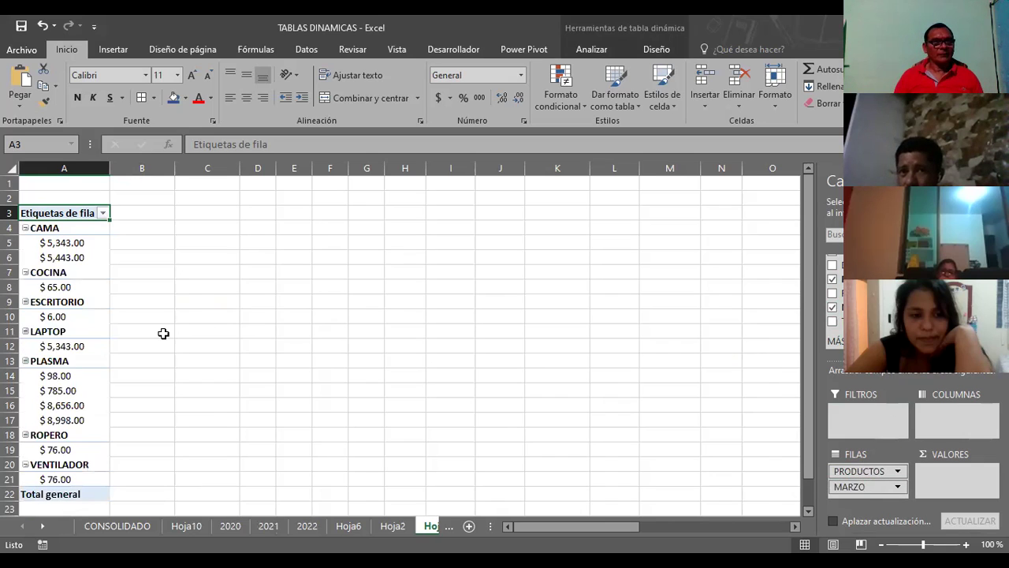
Step: Select the product heading rows, including the COCINA and ESCRITORIO groups
click(44, 222)
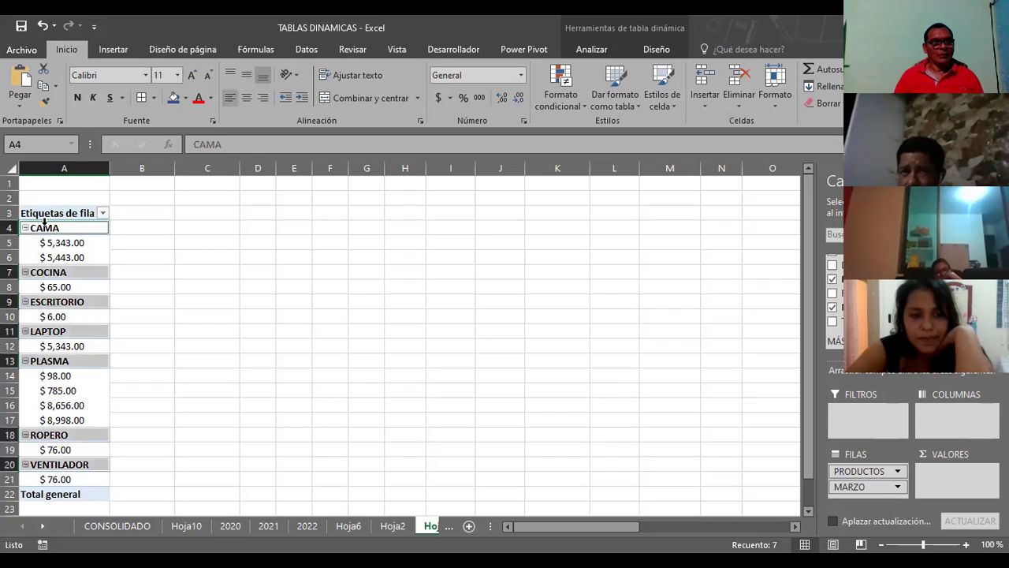
click(32, 273)
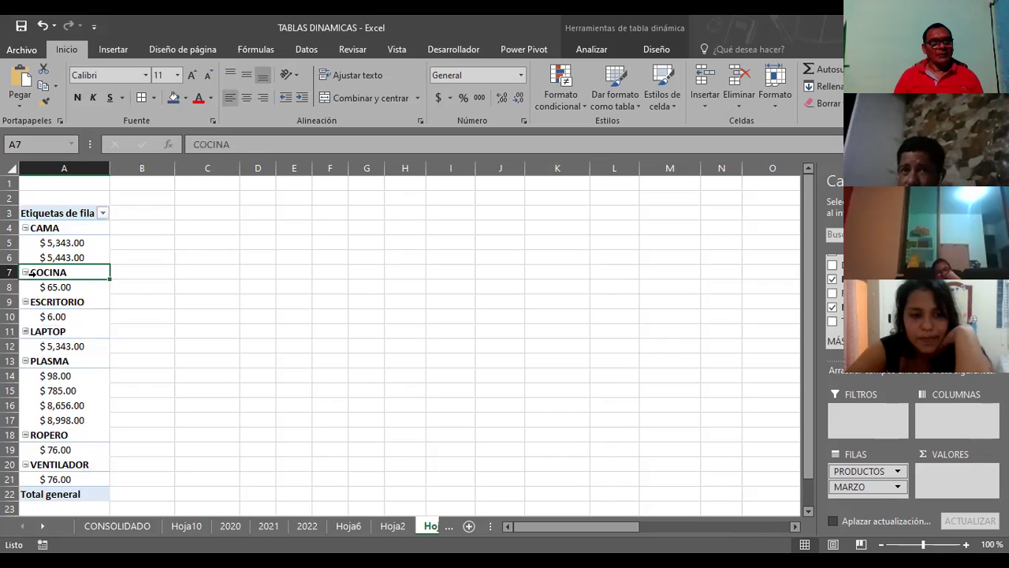
click(53, 303)
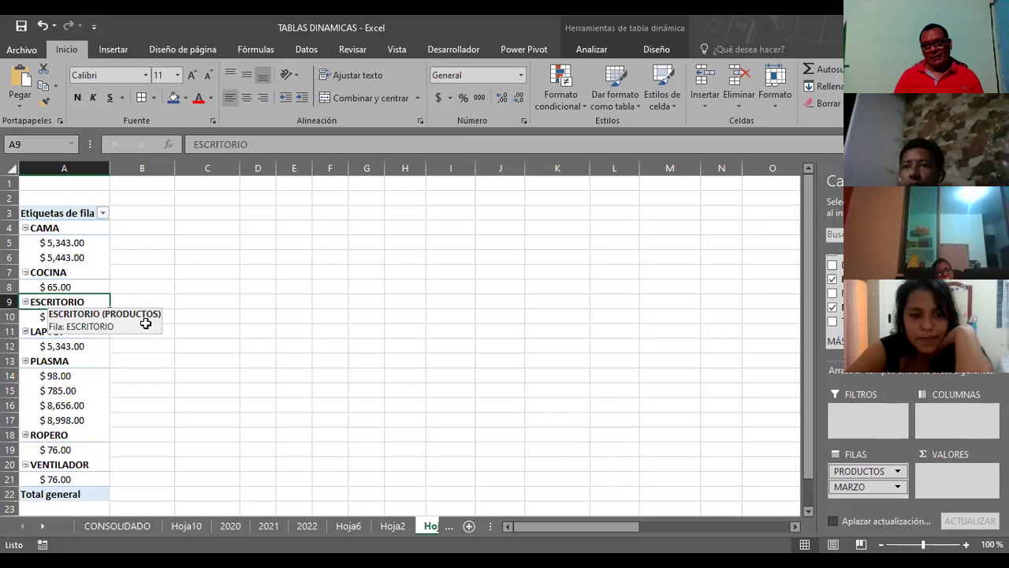
Step: Move PRODUCTOS to the columns and filter them to show only COCINA
click(860, 487)
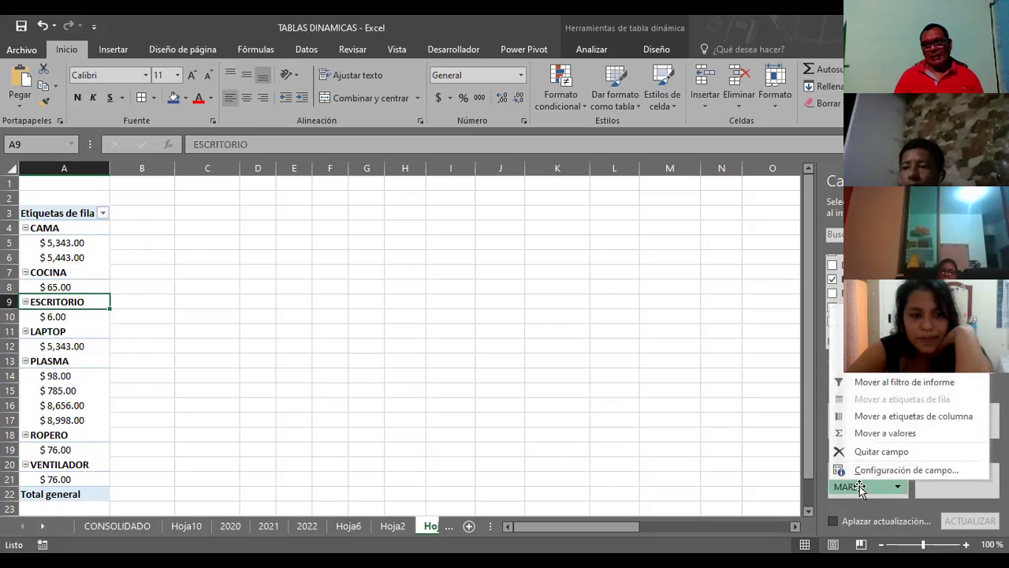
mouse_move(860, 471)
mouse_down()
mouse_move(935, 459)
mouse_move(954, 412)
mouse_up()
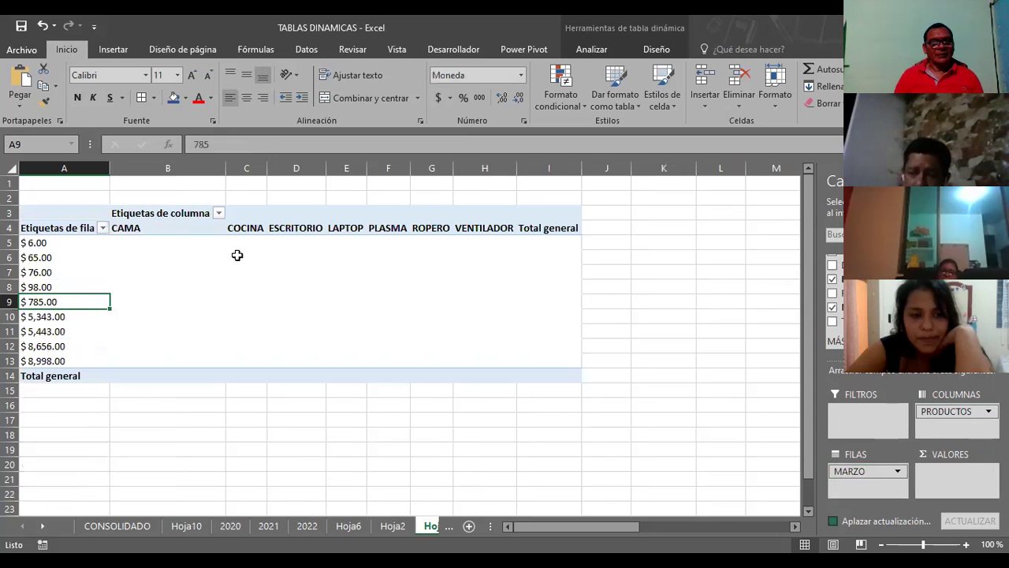
click(219, 213)
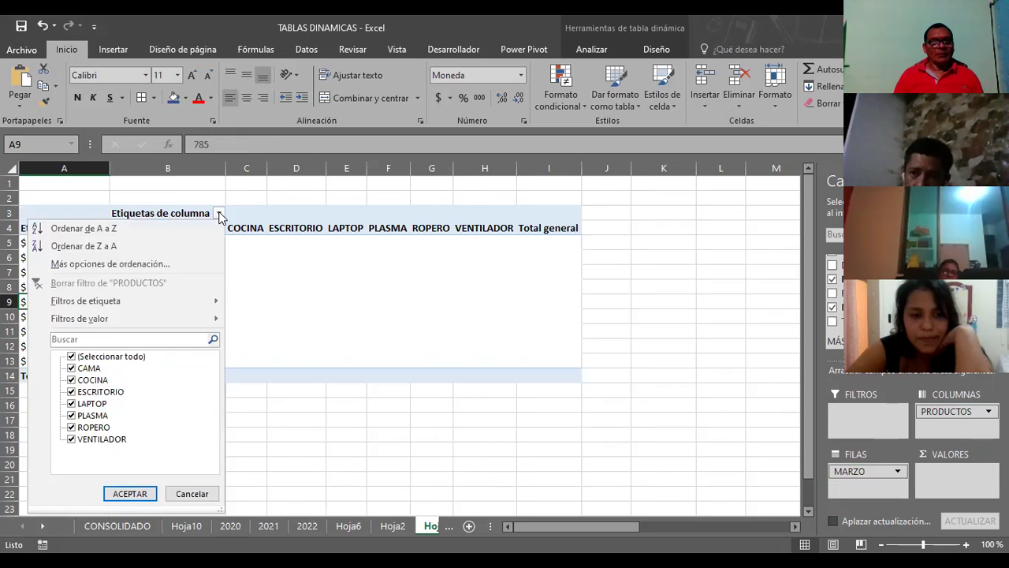
click(71, 357)
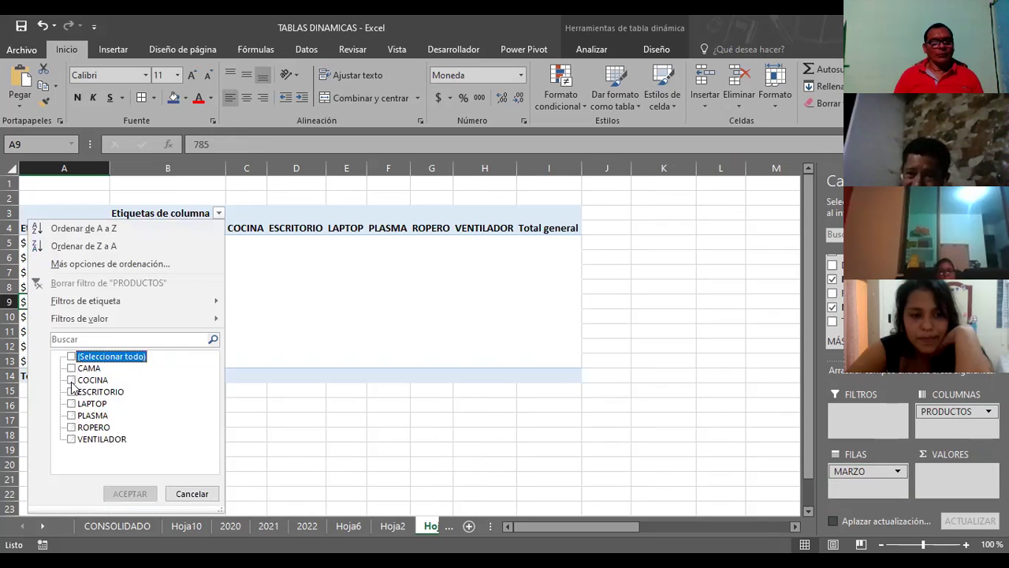
click(72, 381)
click(133, 494)
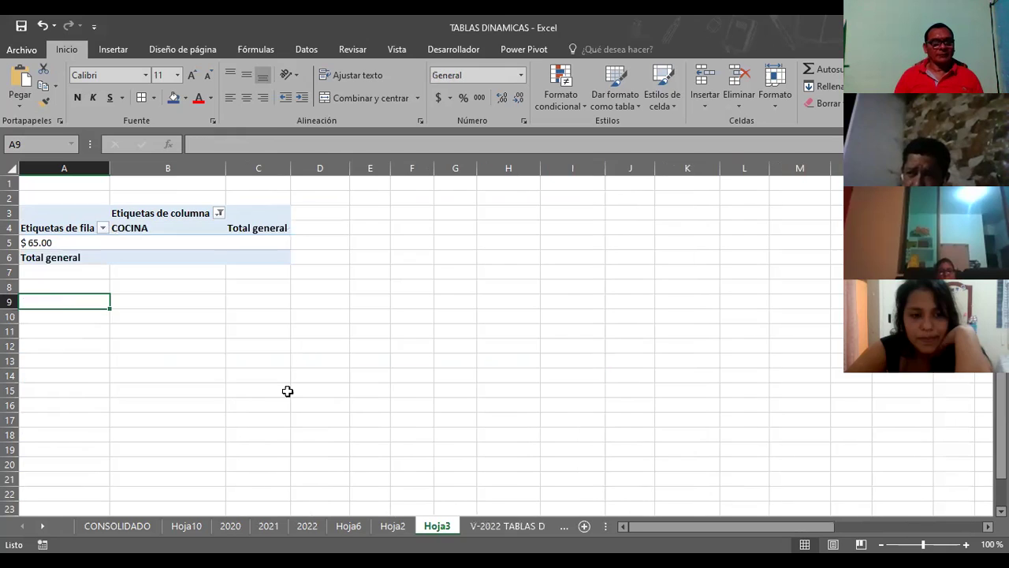
Step: Select the COCINA column heading and nearby pivot cells, then click outside the pivot
click(177, 229)
click(35, 243)
click(150, 228)
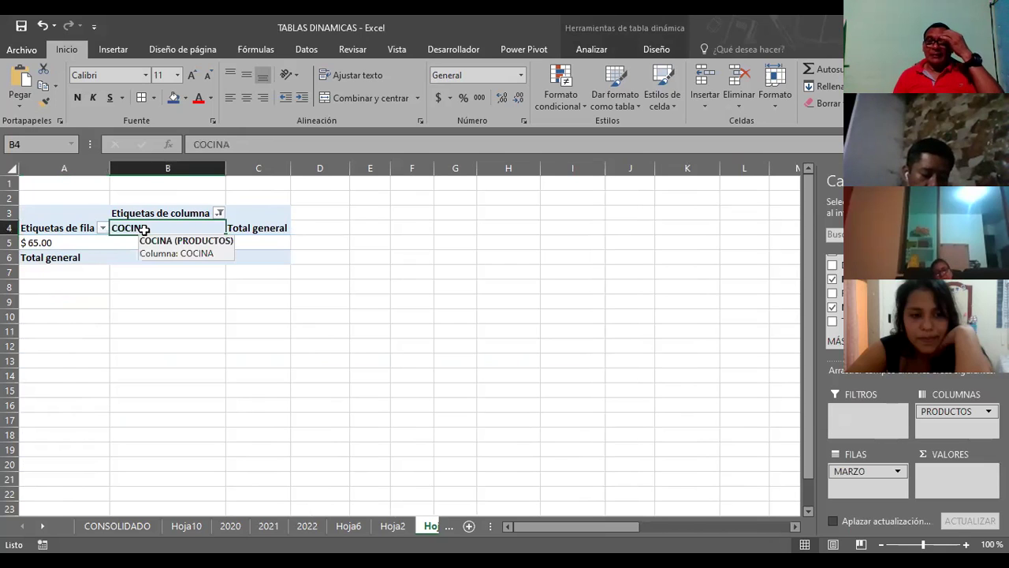
click(255, 328)
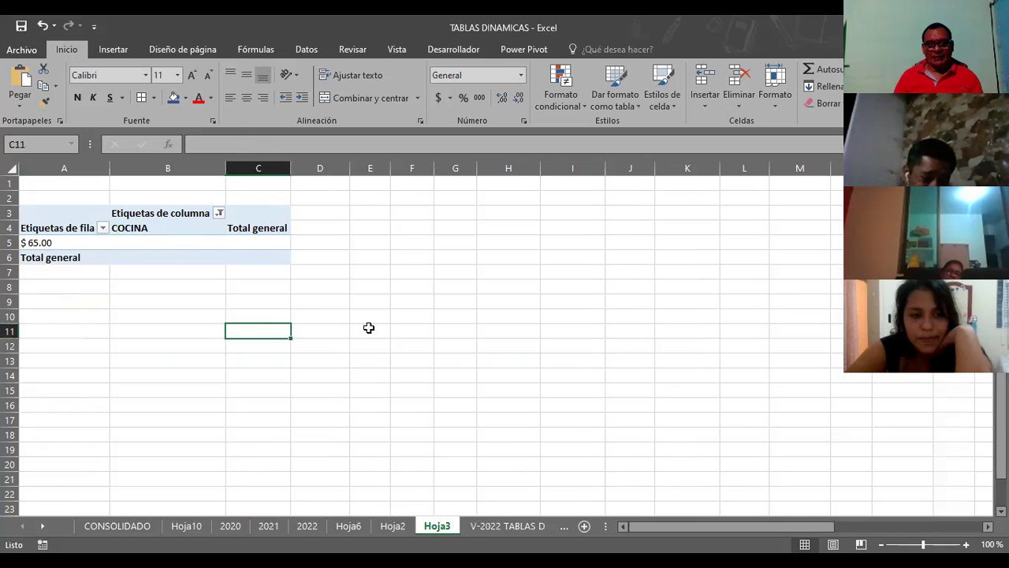
Step: On the V-2022 TABLAS D sheet, hide the NOMBRE and DEPARTAMENTO columns and CODIGO column A
click(502, 527)
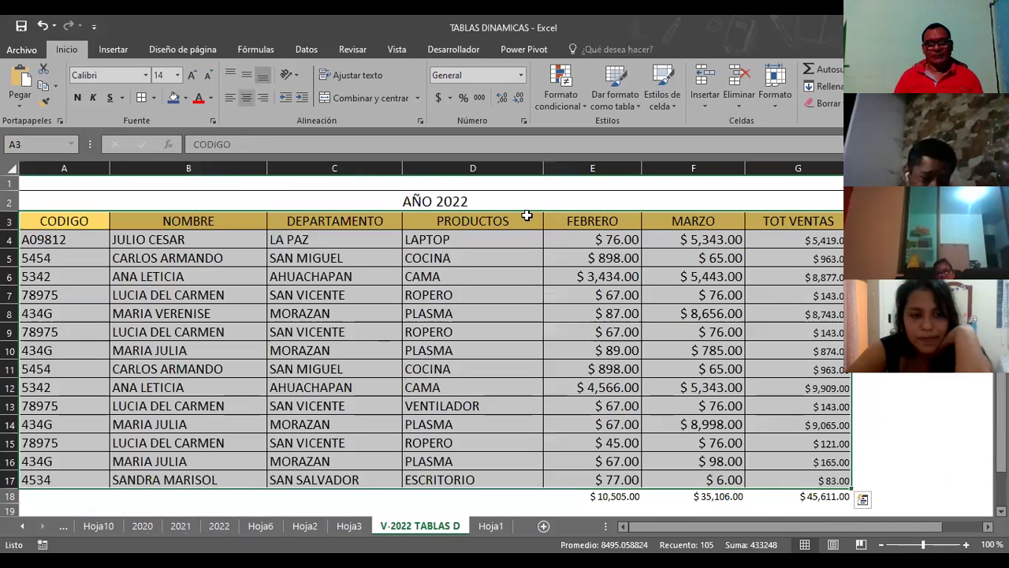
click(205, 239)
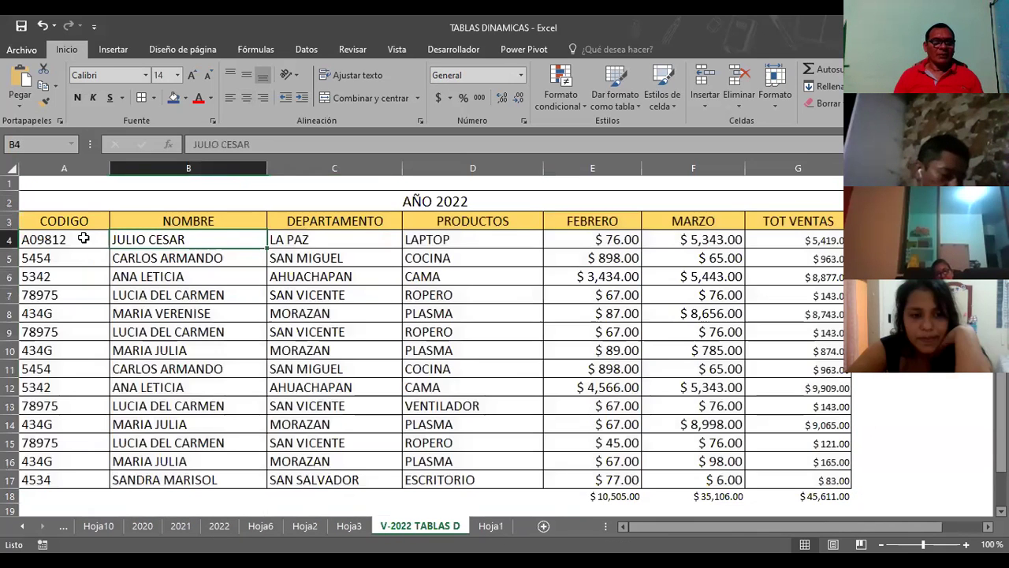
click(167, 220)
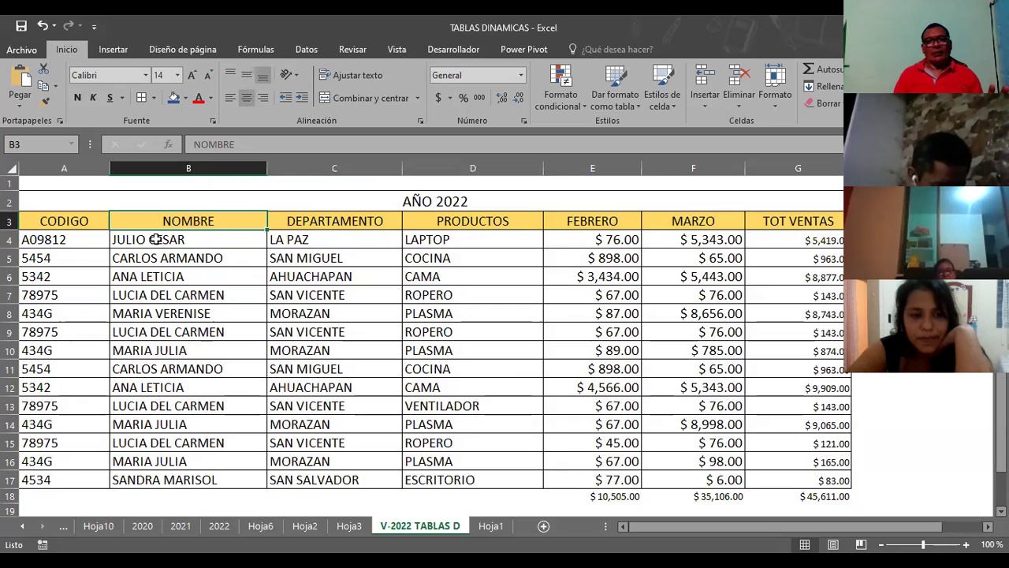
click(312, 224)
drag(178, 166, 334, 187)
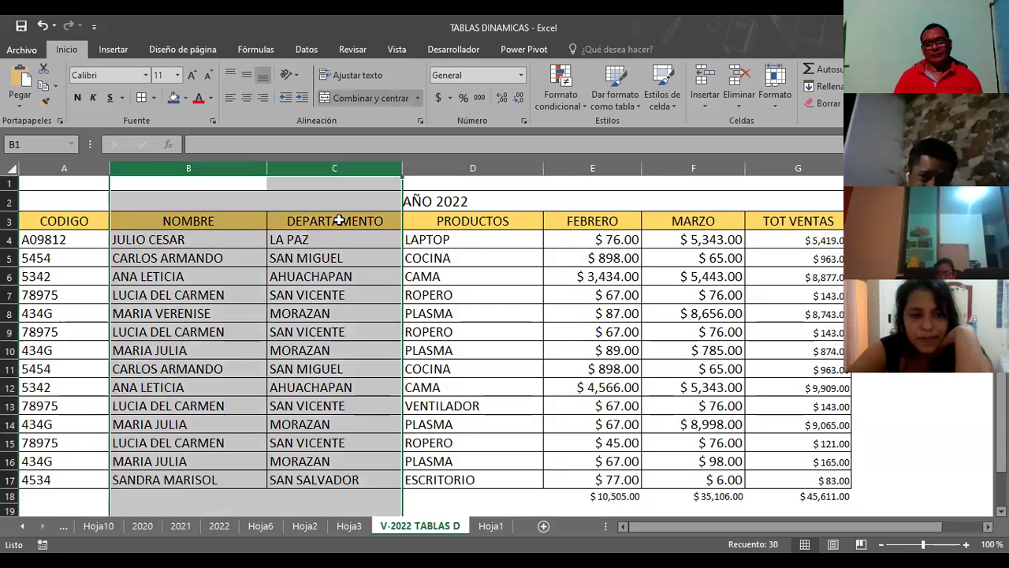
right_click(169, 169)
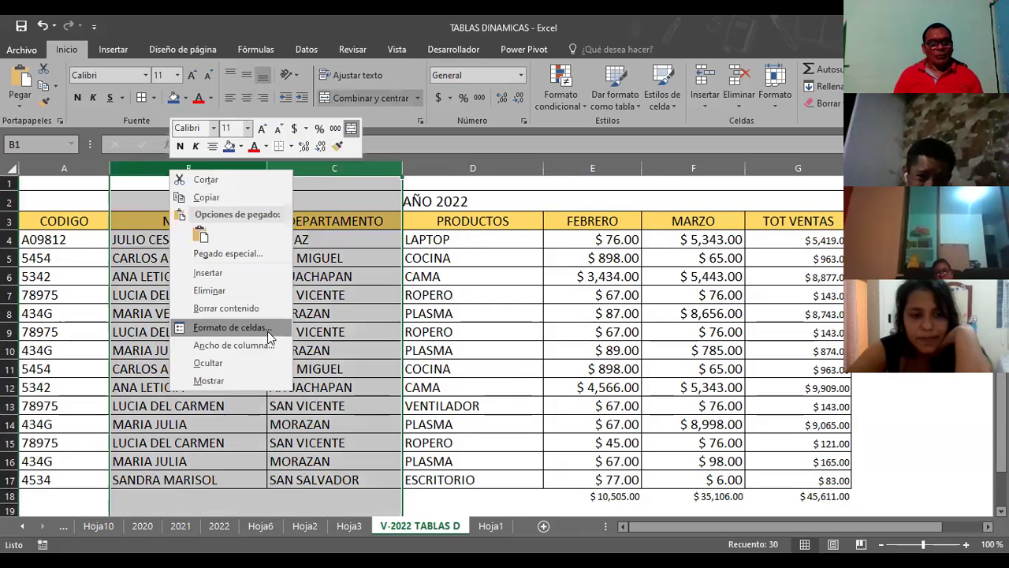
click(219, 364)
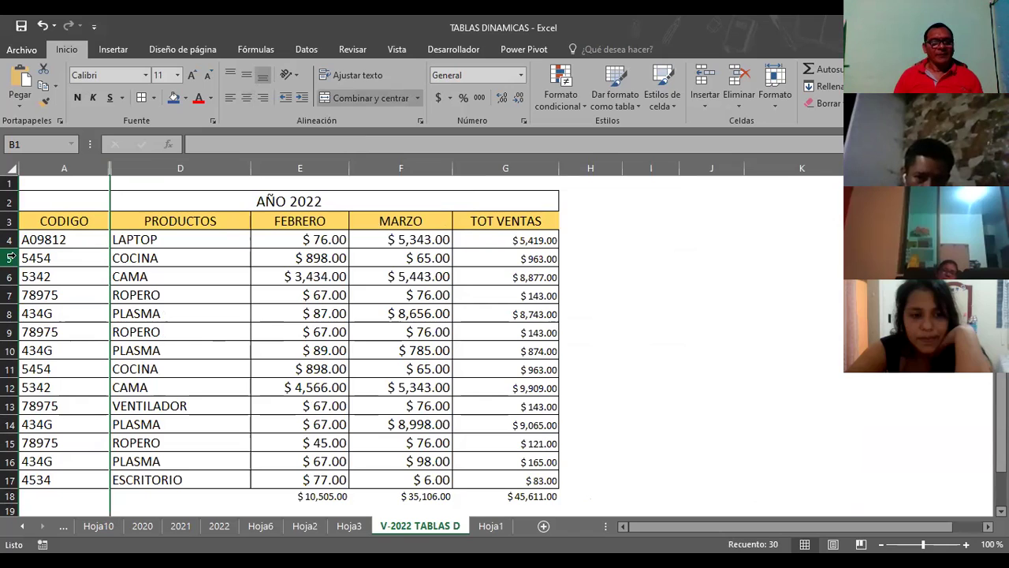
click(79, 168)
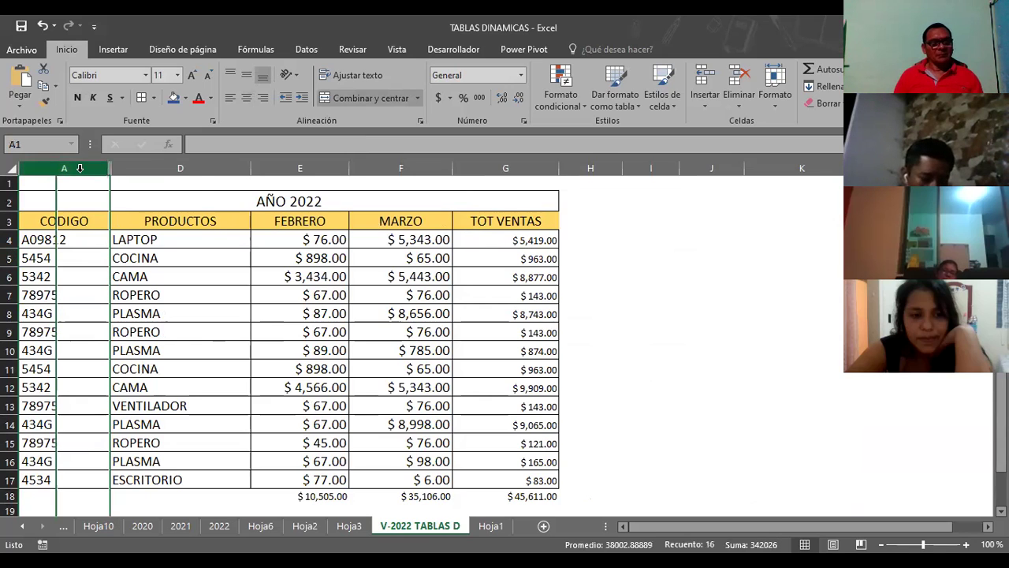
right_click(80, 168)
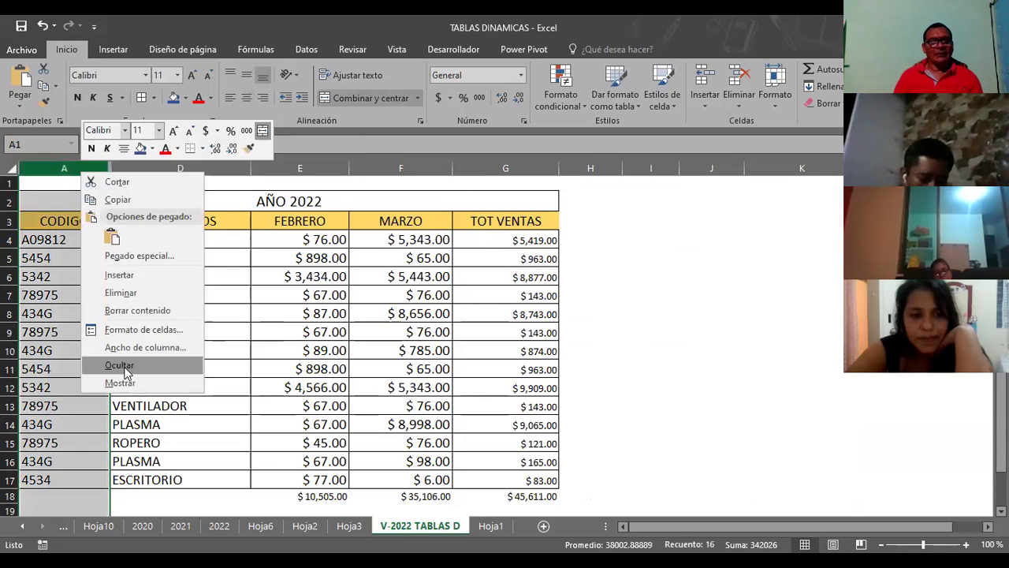
click(125, 368)
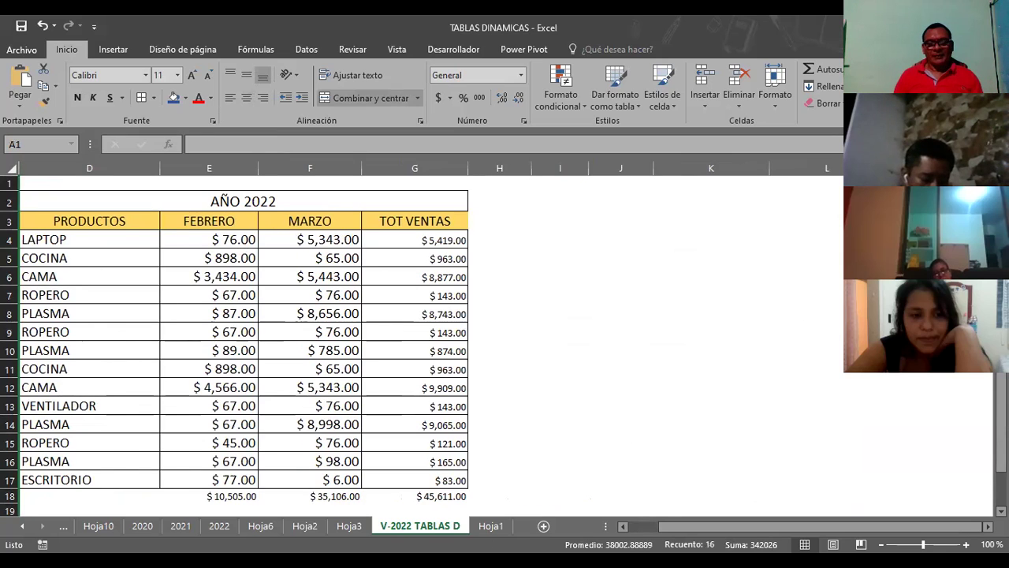
Step: Delete rows 1–11 on Hoja3 to remove the old pivot table
click(490, 529)
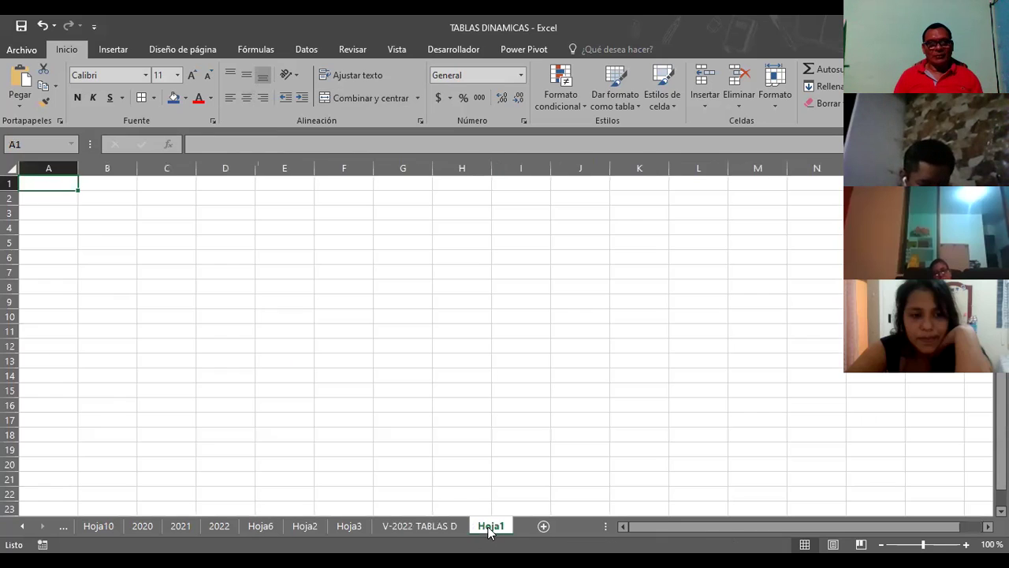
click(345, 529)
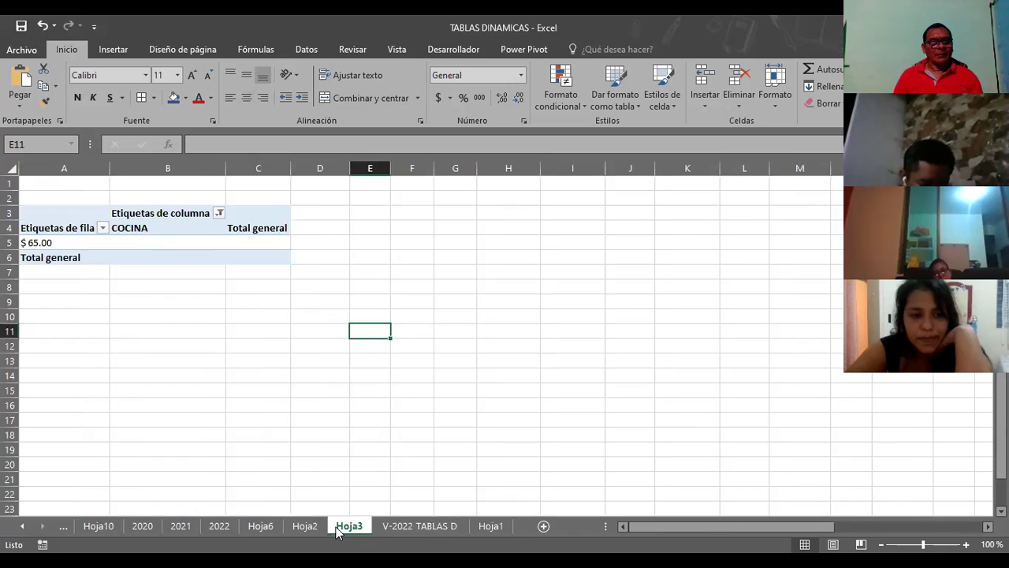
click(9, 182)
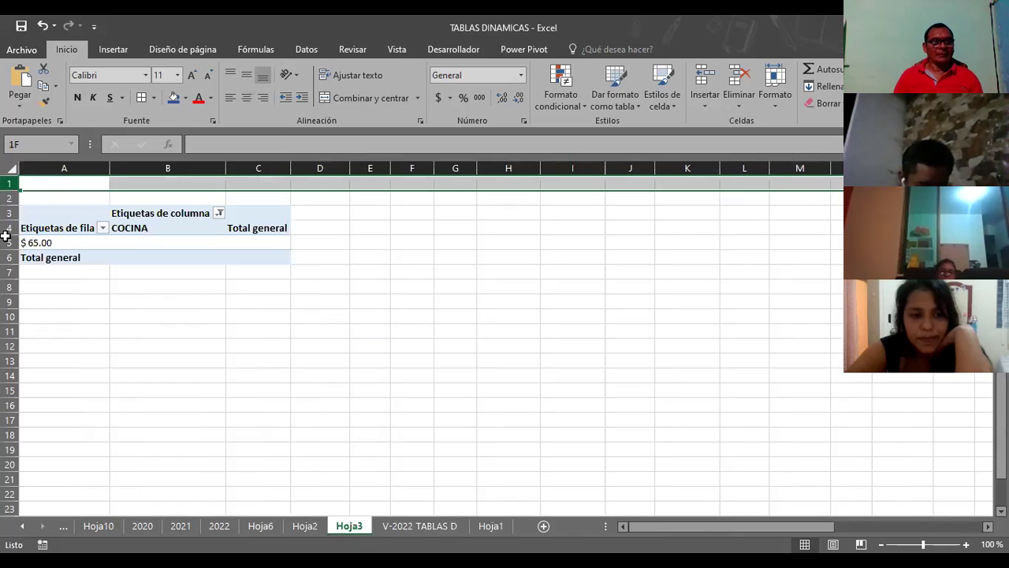
drag(8, 321, 9, 331)
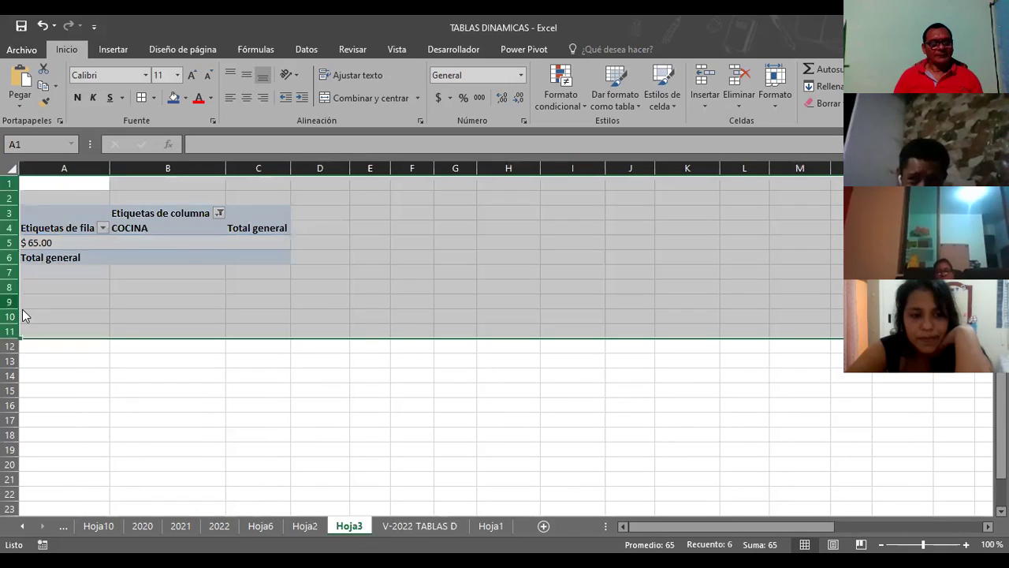
right_click(12, 304)
click(82, 420)
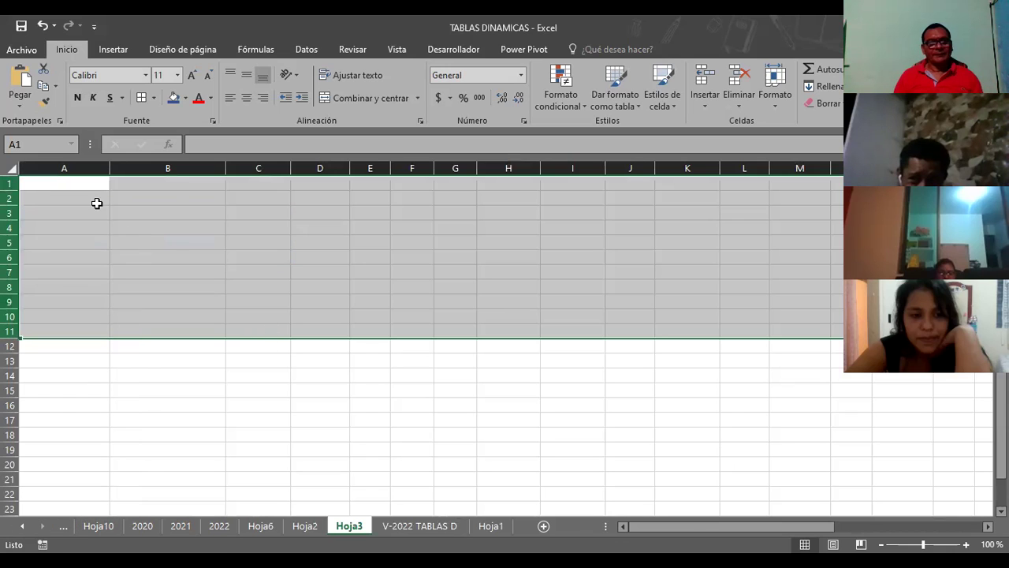
click(72, 188)
Step: Create a pivot table on a new sheet from D3:G17 with PRODUCTOS and TOT VENTAS as column fields
click(115, 50)
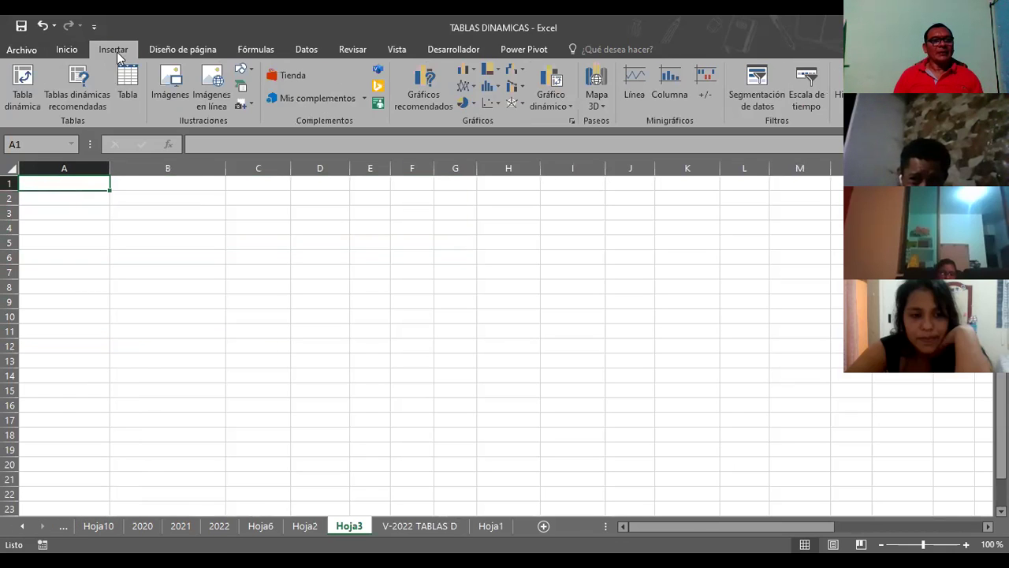
click(23, 78)
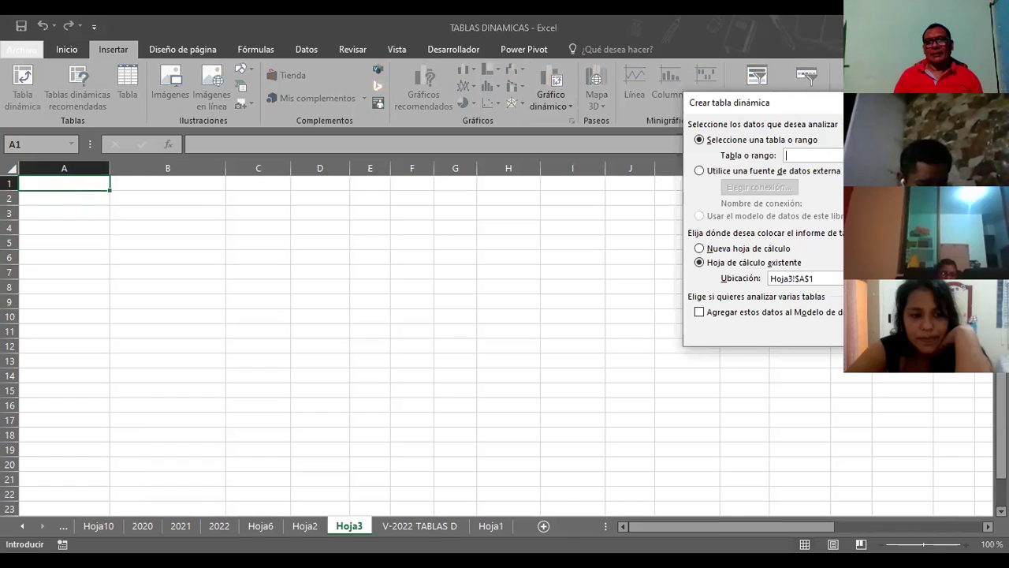
click(895, 156)
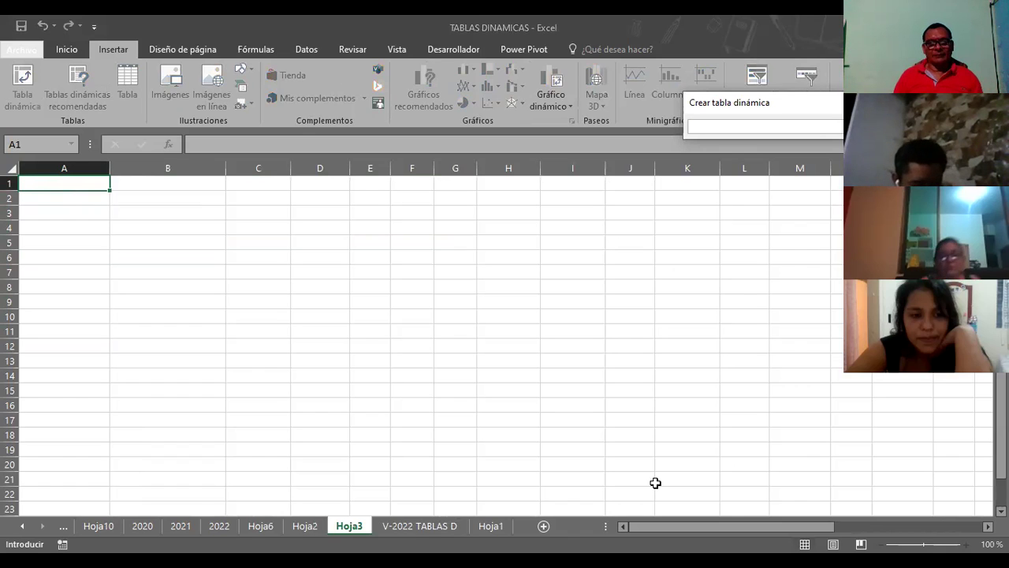
click(409, 527)
click(74, 221)
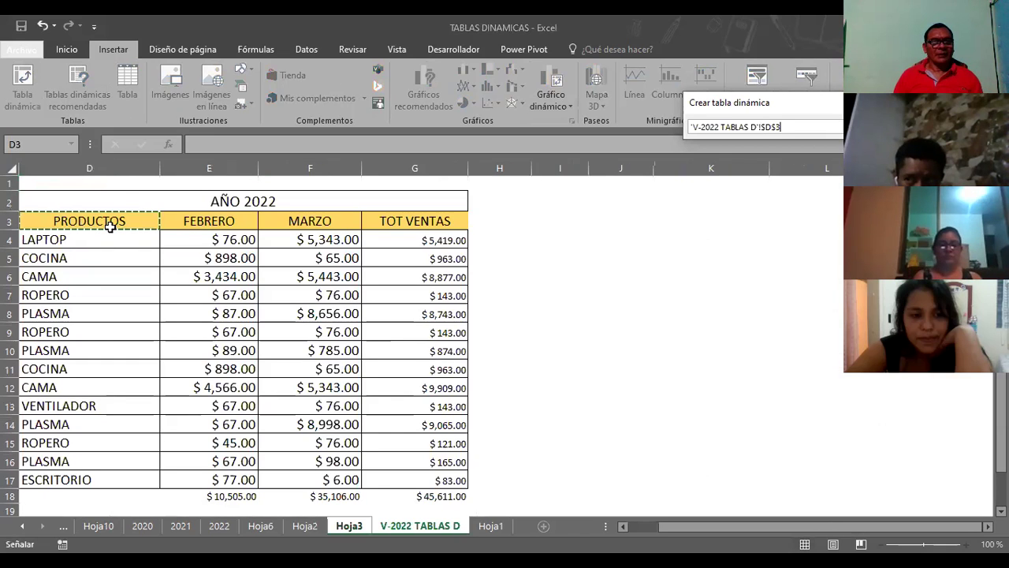
key(ctrl+shift+Down)
key(ctrl+shift+Right)
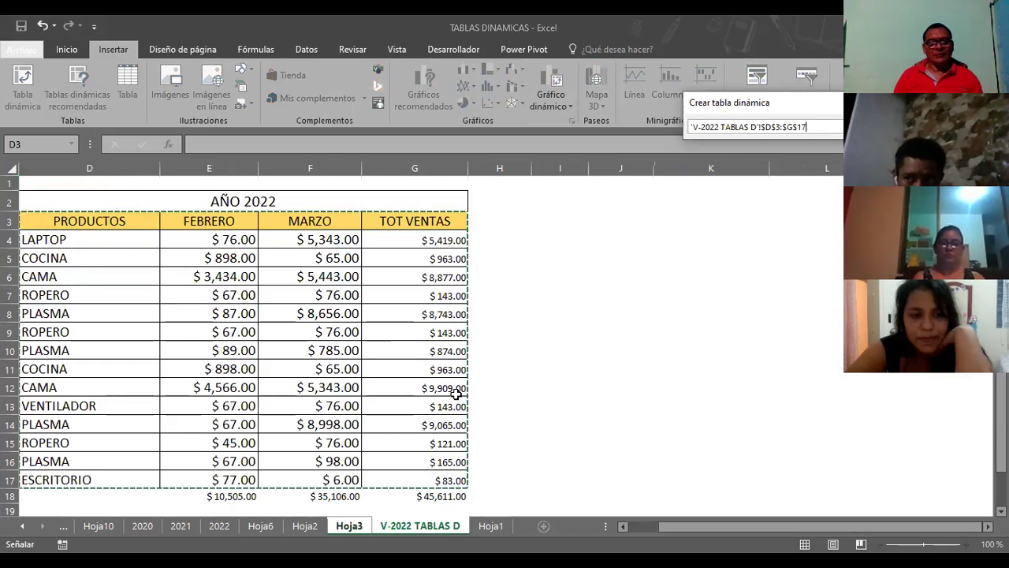
key(Return)
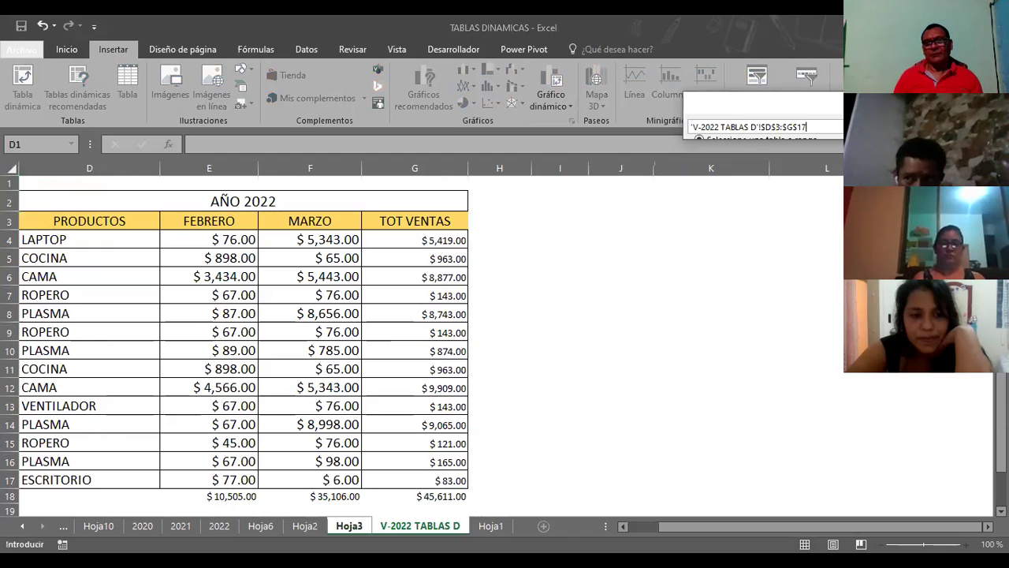
click(701, 249)
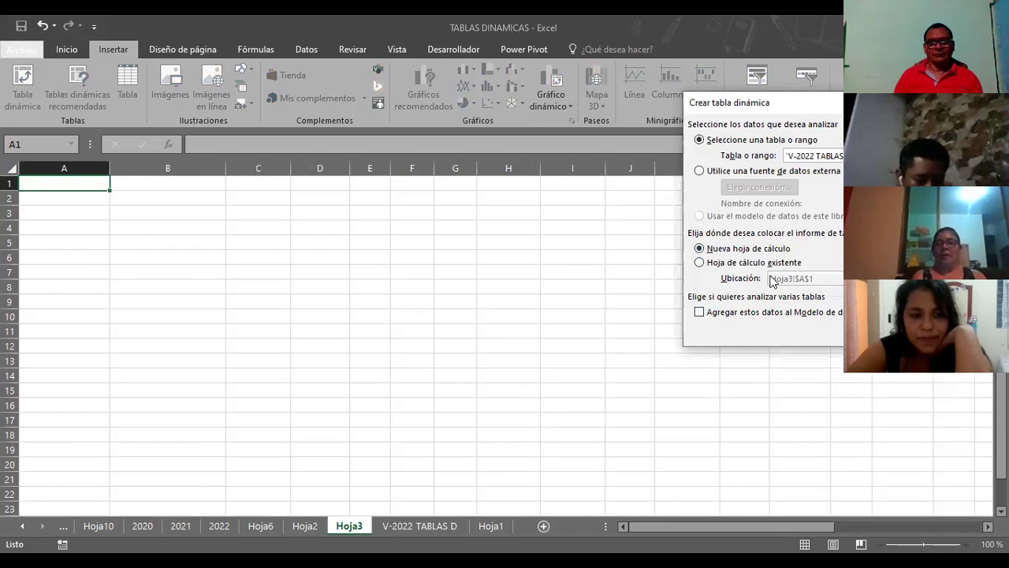
key(Return)
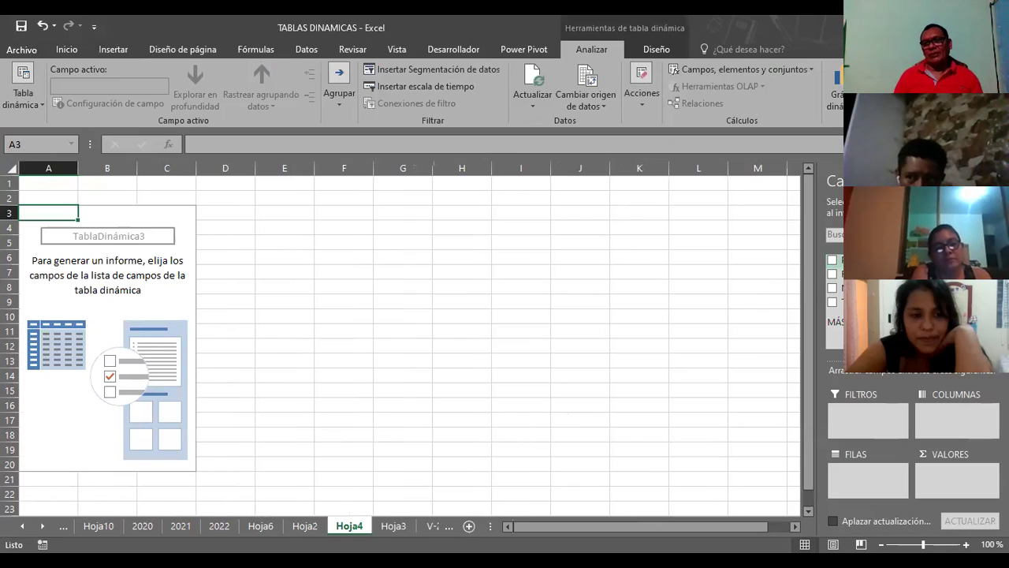
drag(859, 259, 950, 419)
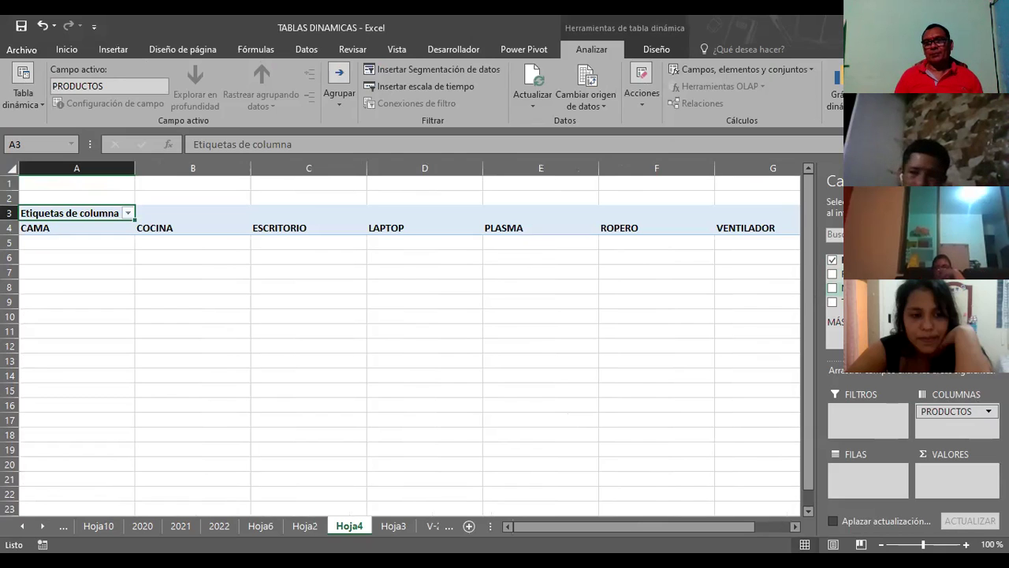
drag(936, 374, 942, 427)
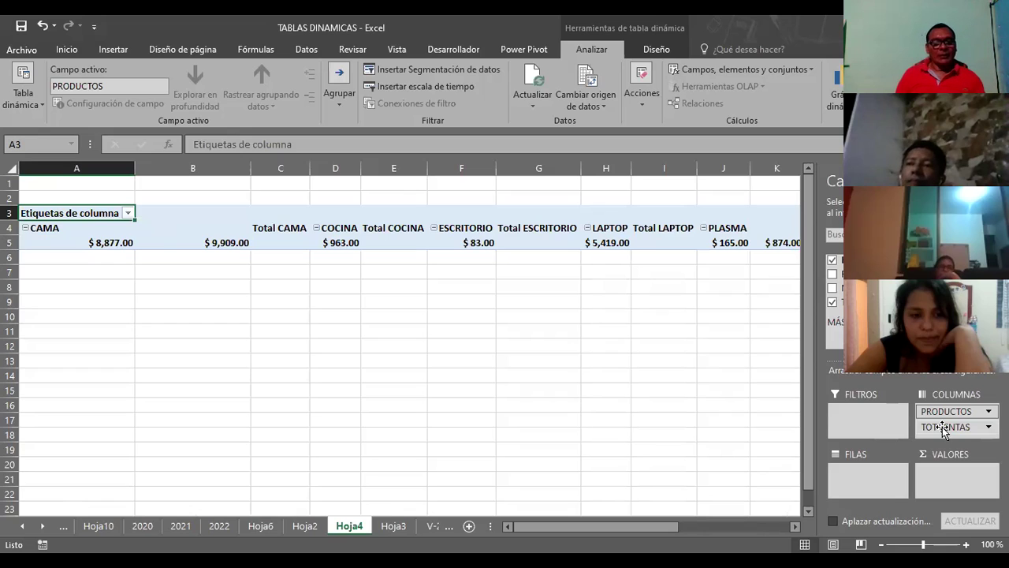
Step: Filter the pivot's column labels to PLASMA only, then go to the AÑO 2022 sales sheet
click(128, 213)
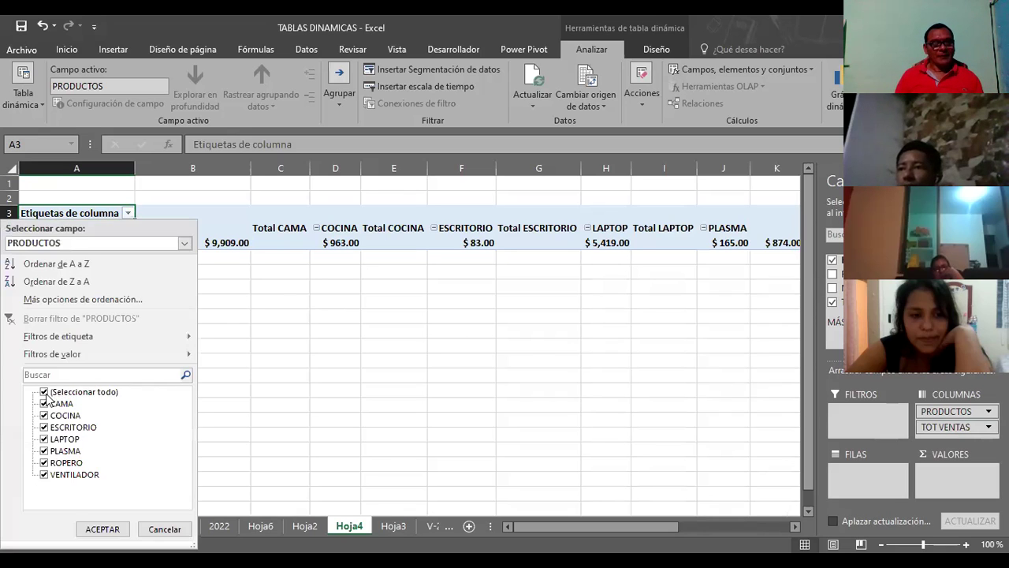
click(44, 392)
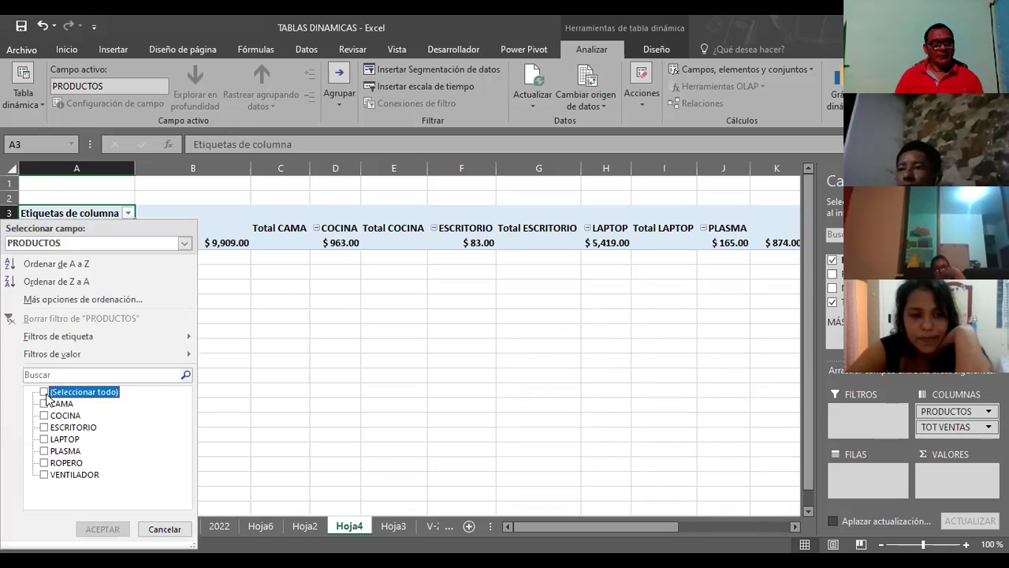
click(45, 451)
click(116, 528)
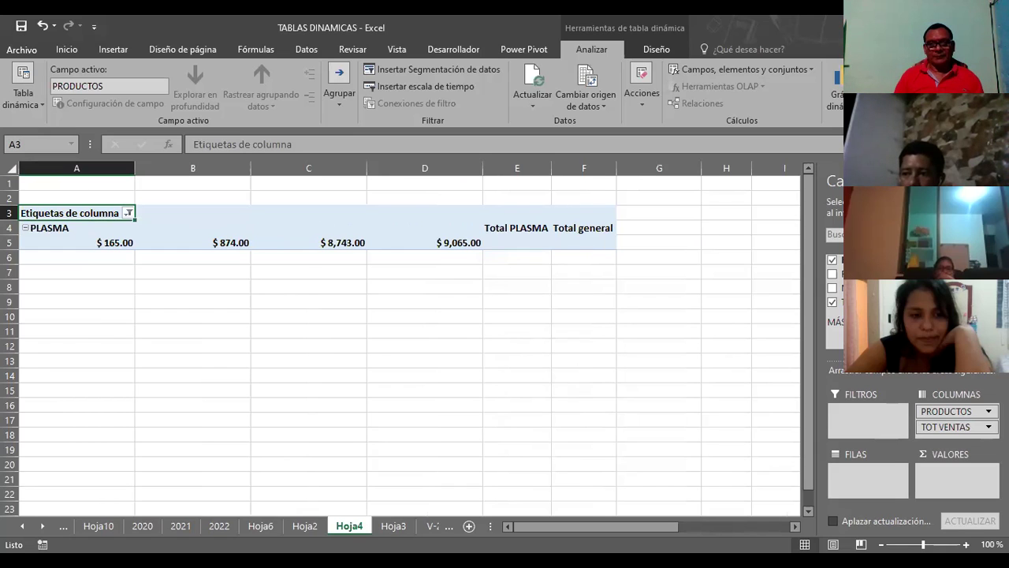
click(435, 527)
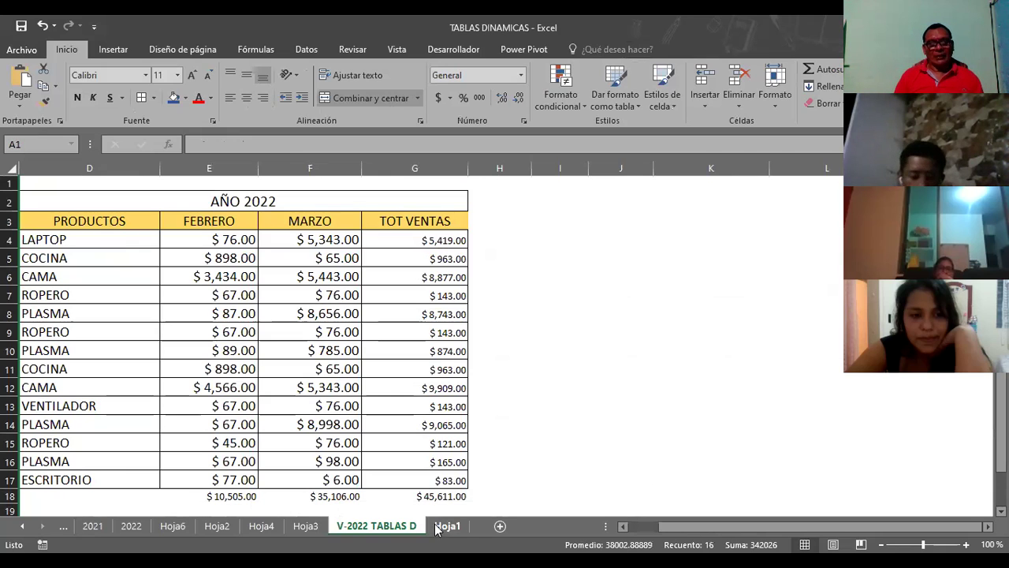
Step: Go to the Hoja4 pivot and inspect its header cells and the PLASMA value $874.00 in B5
click(444, 526)
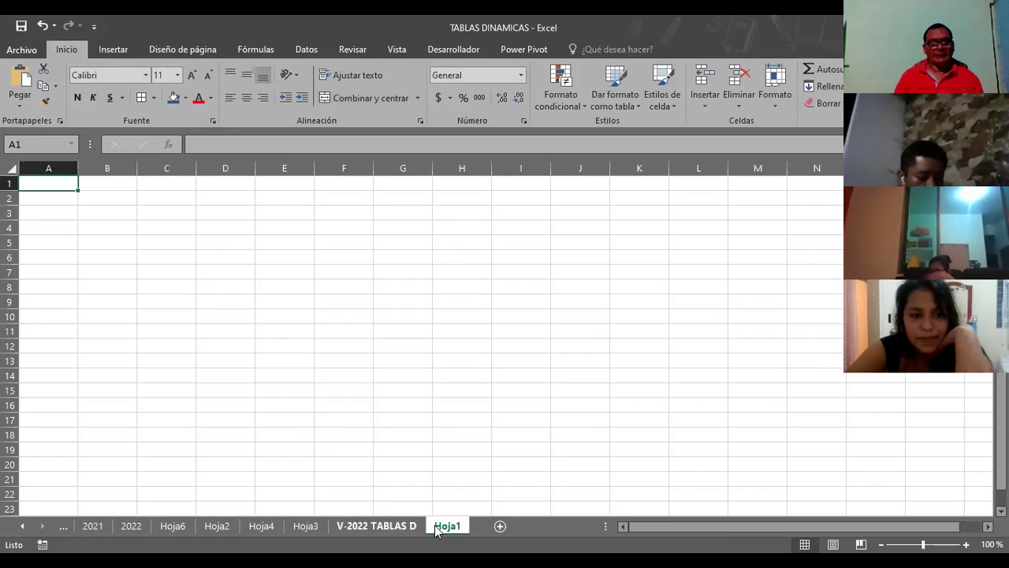
click(304, 529)
click(268, 528)
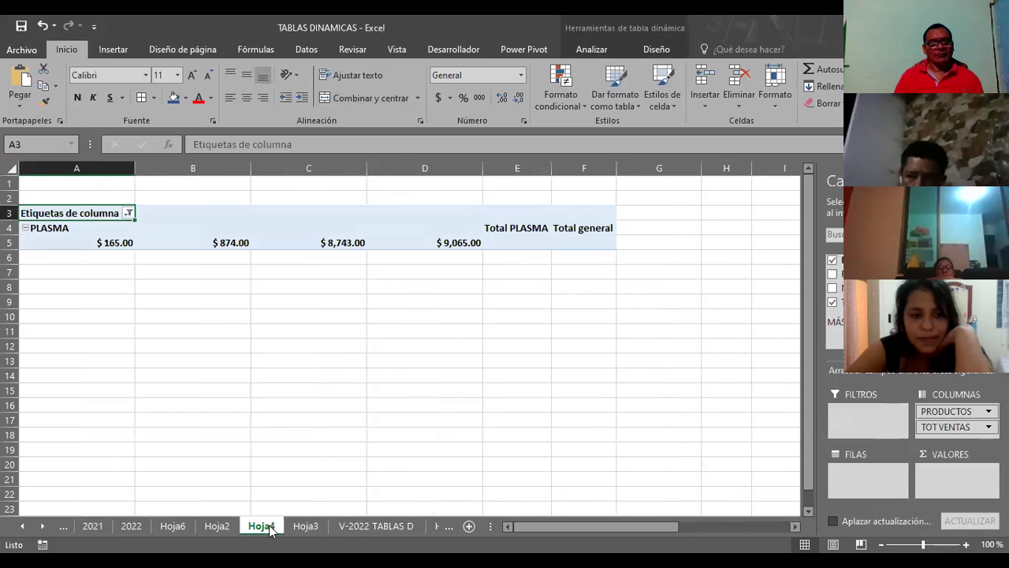
click(194, 197)
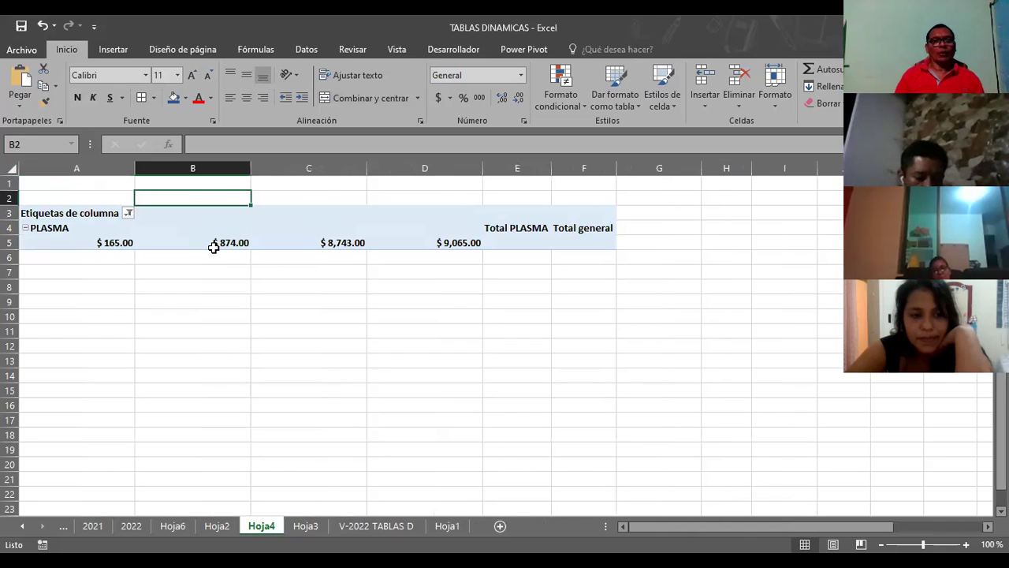
mouse_move(226, 244)
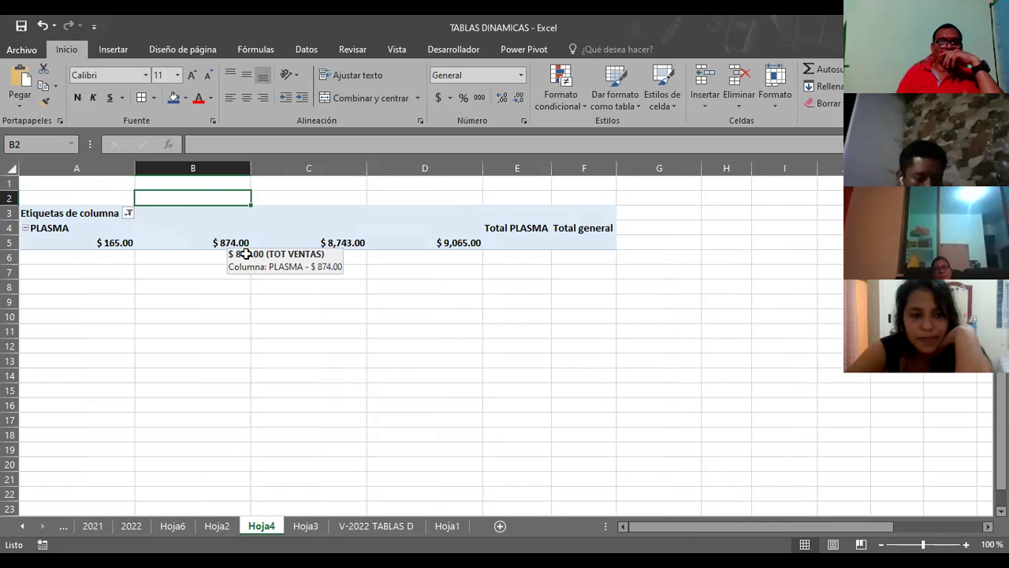
click(194, 247)
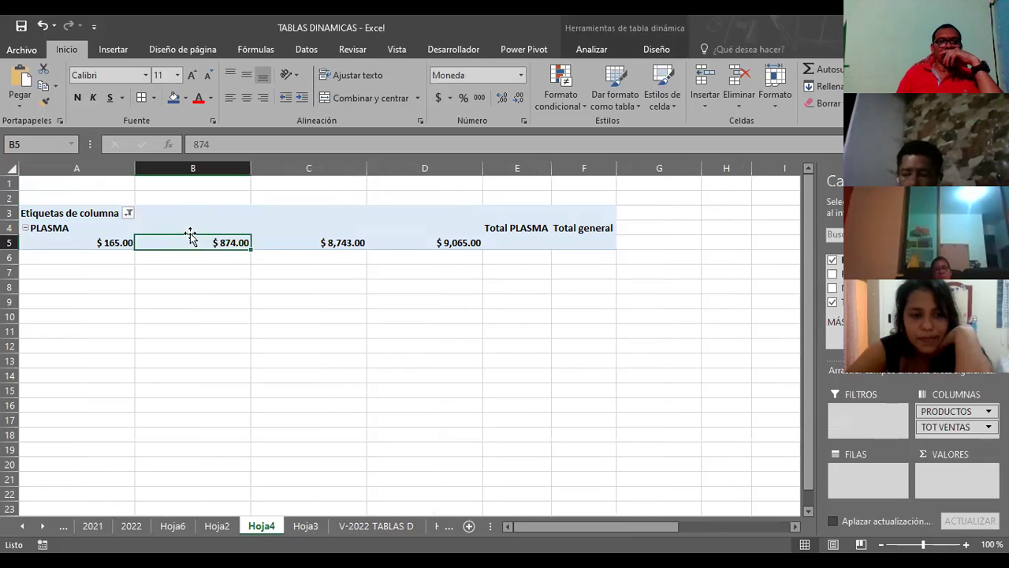
click(193, 216)
click(99, 218)
click(173, 231)
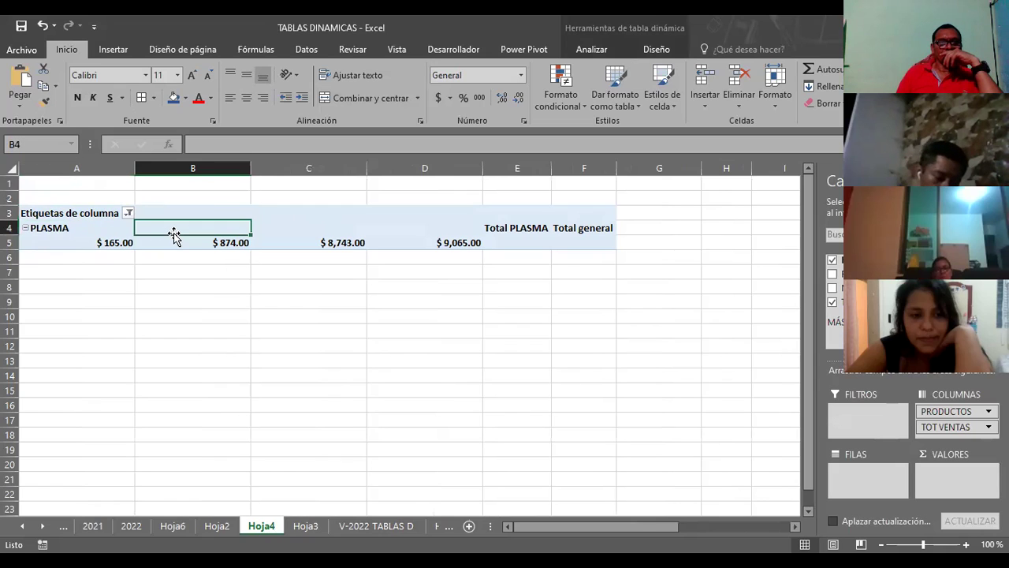
click(179, 244)
Step: Compare the PLASMA amounts $8,743.00 and $9,065.00, then open the V-2022 TABLAS D sheet
mouse_move(180, 244)
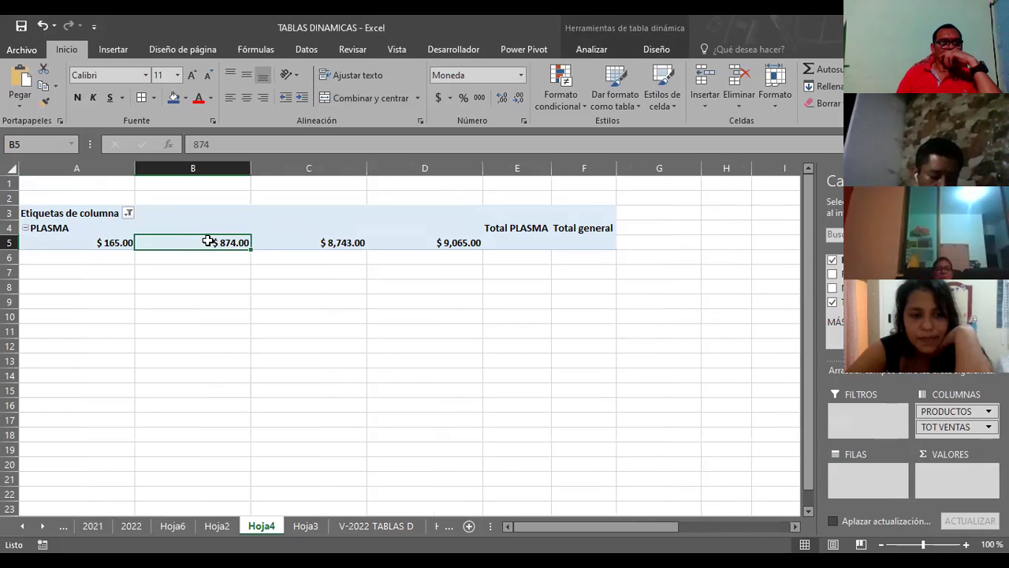
click(310, 246)
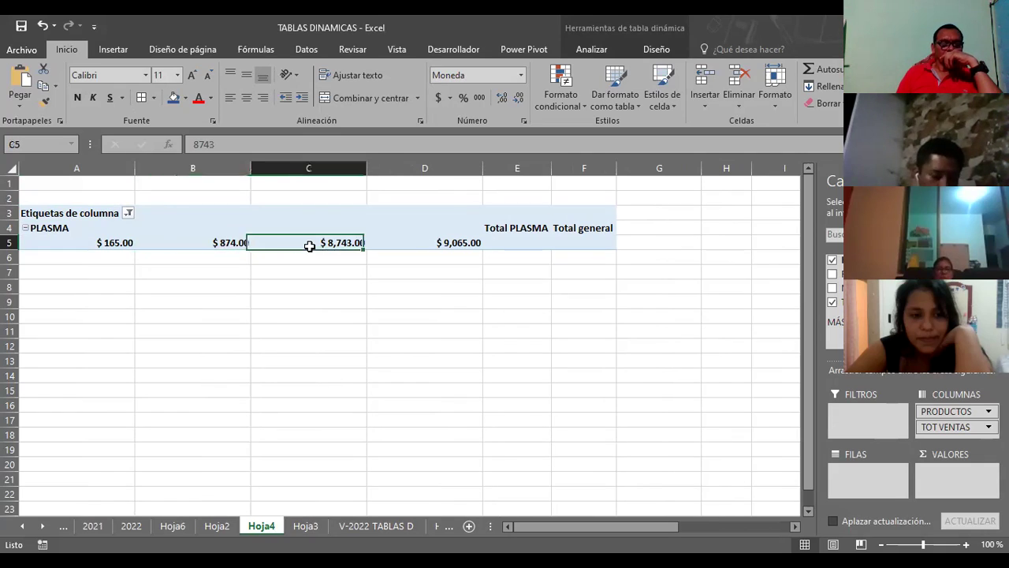
click(214, 243)
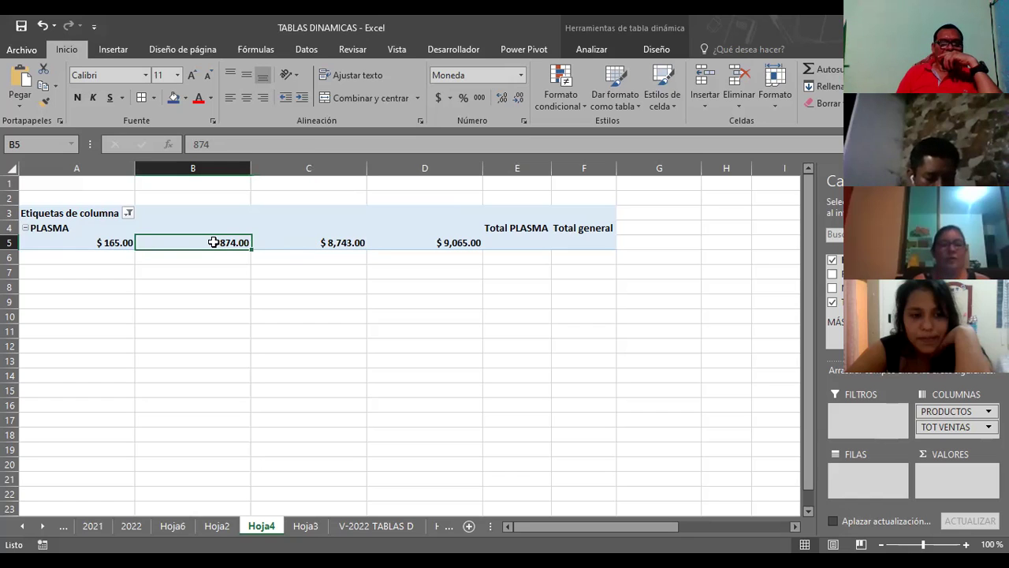
mouse_move(214, 242)
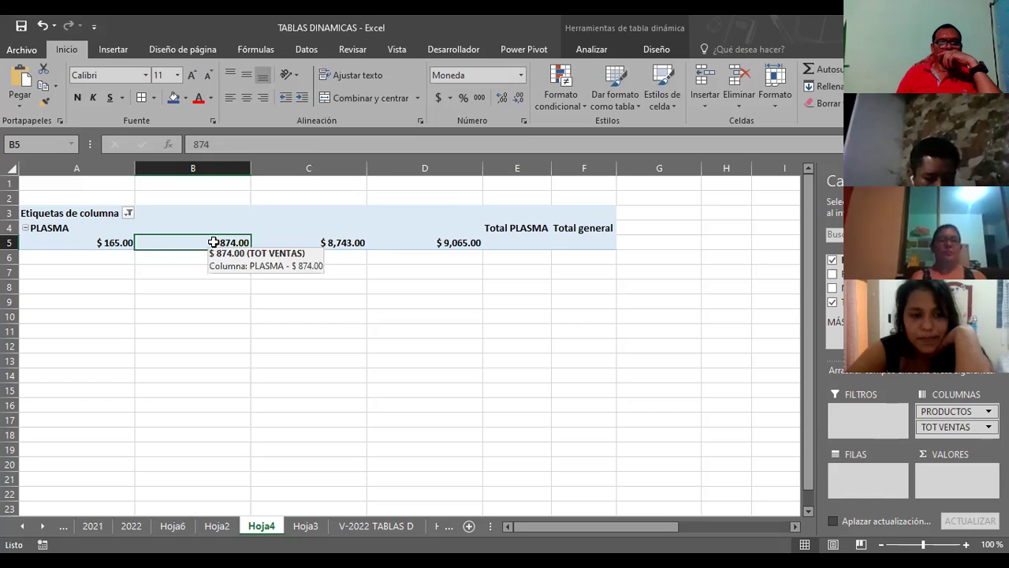
click(316, 244)
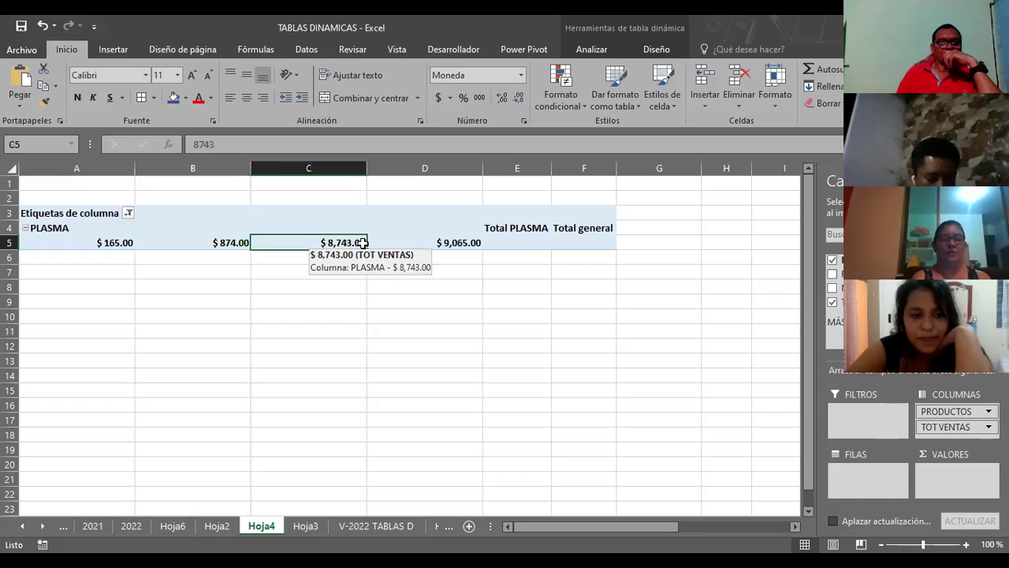
click(436, 246)
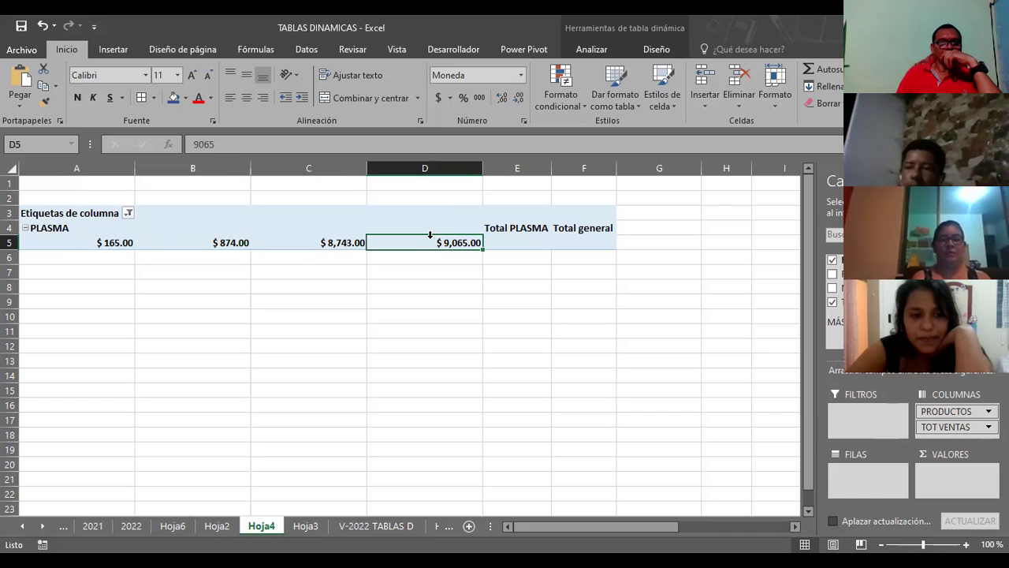
mouse_move(409, 244)
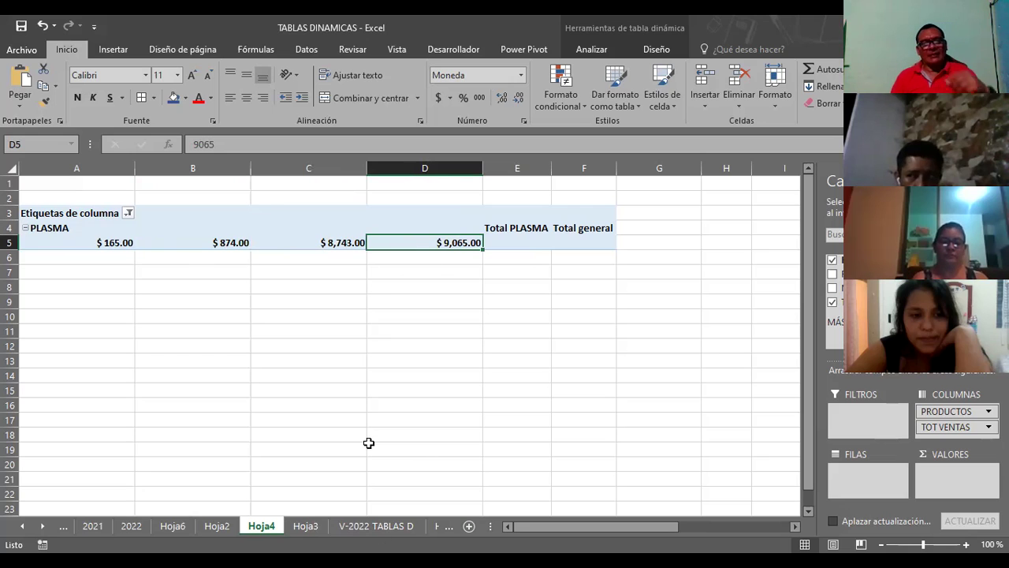
click(388, 531)
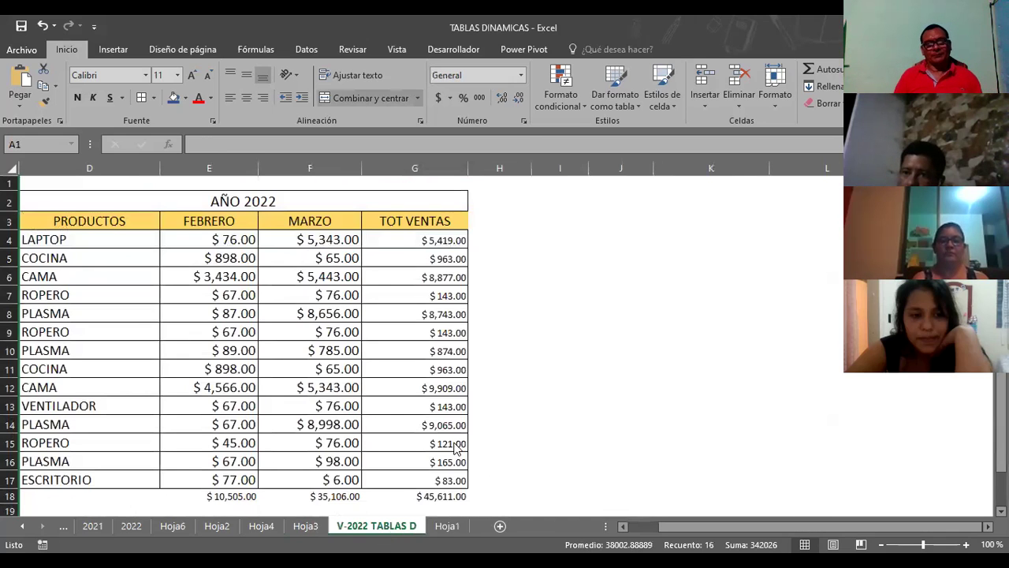
Step: Review CAMA's entries in D6, E6 and the TOT VENTAS formula in G6
scroll(587, 330, down, 3)
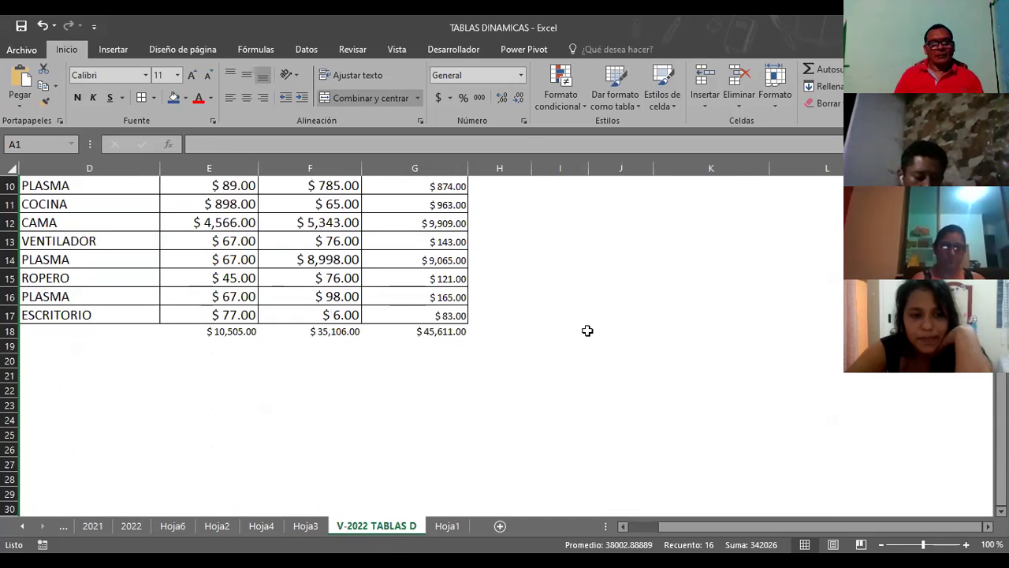
scroll(587, 331, up, 3)
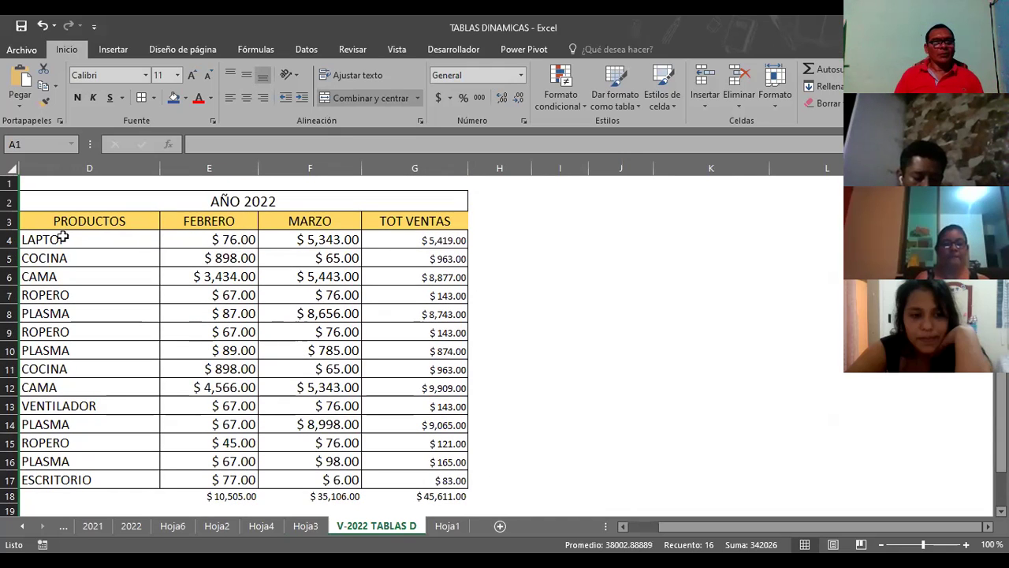
click(43, 276)
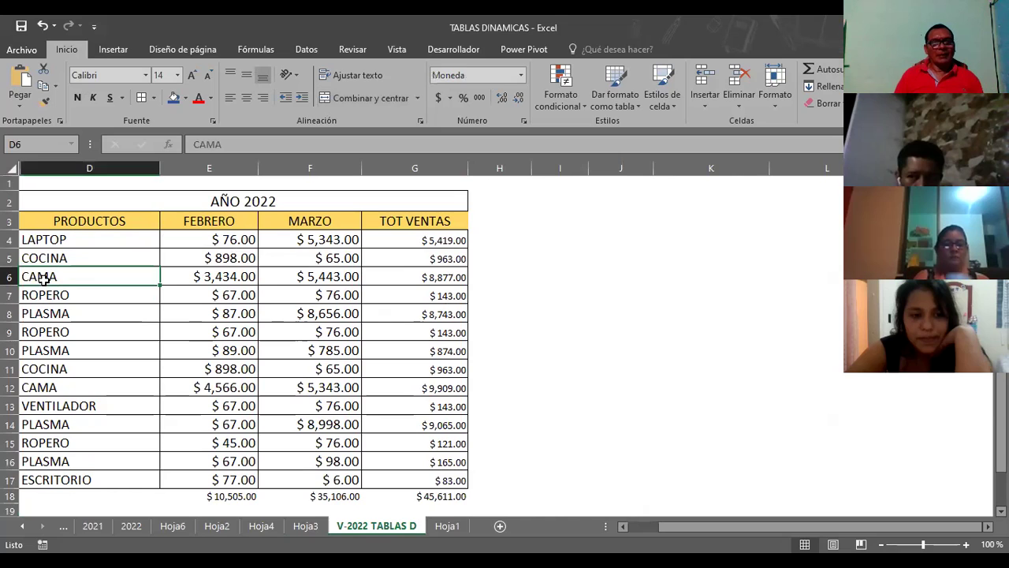
click(185, 279)
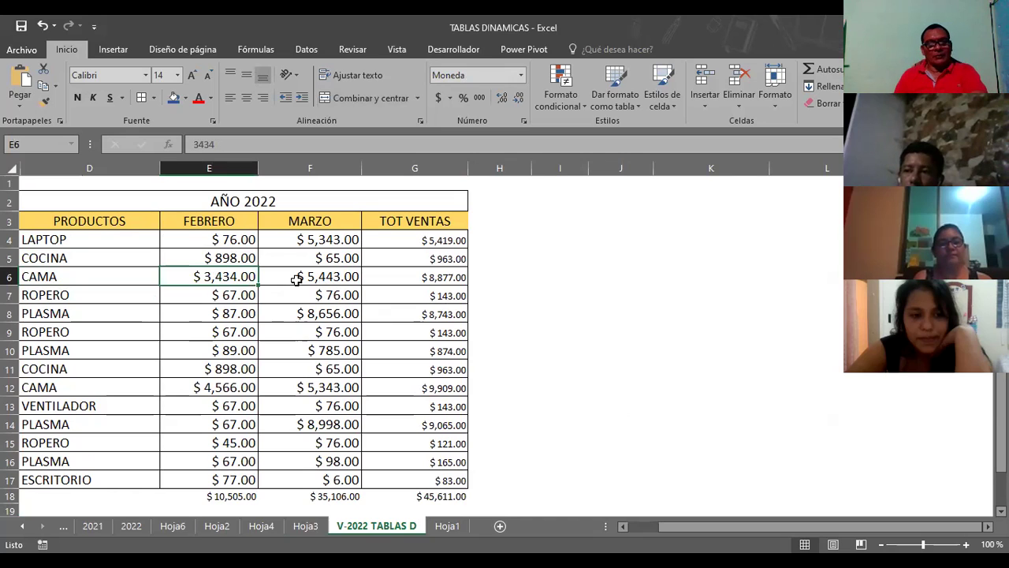
click(414, 276)
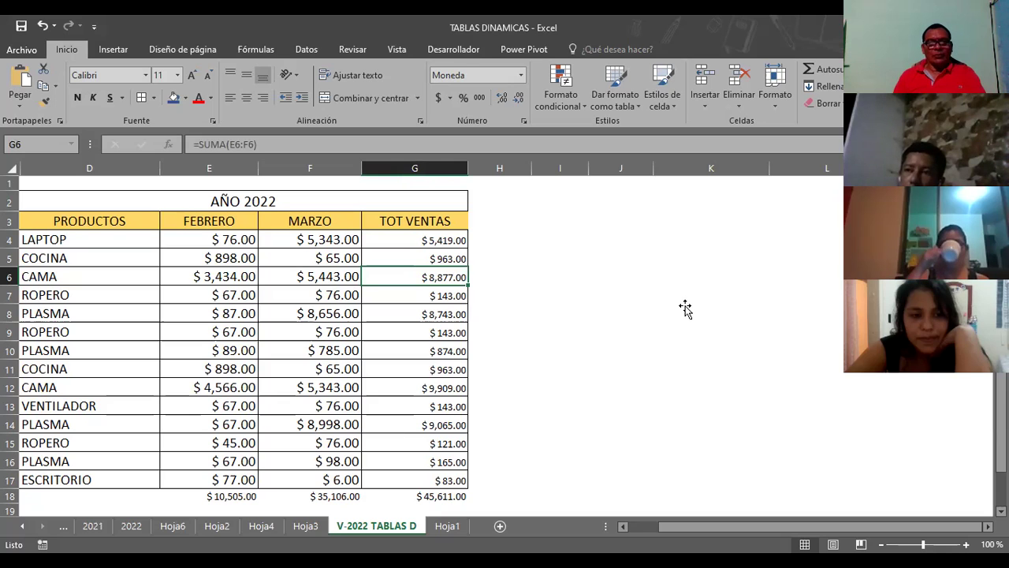
Step: Move through Hoja1 and Hoja3 back to the Hoja4 pivot table
click(560, 387)
click(447, 525)
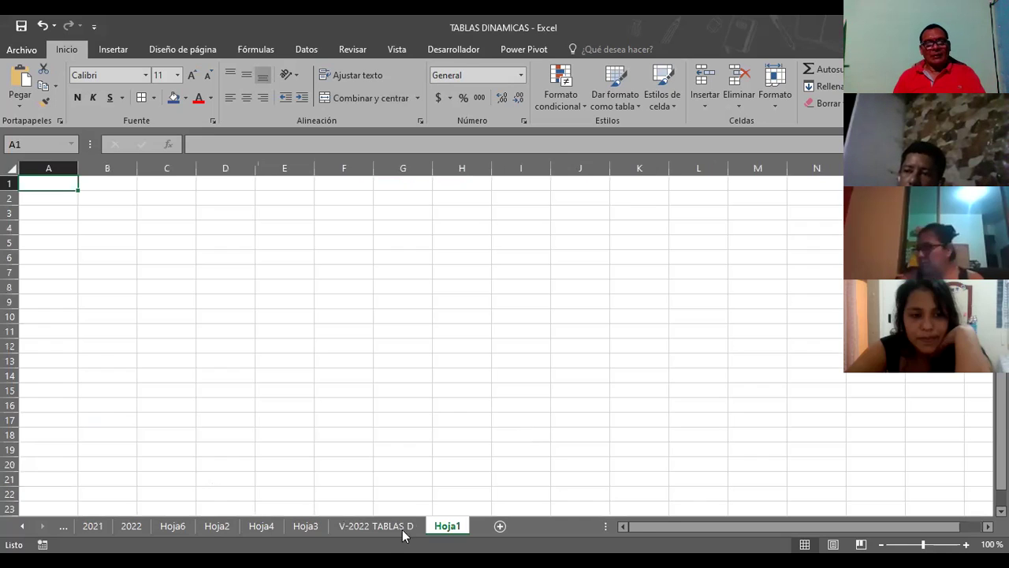
click(307, 527)
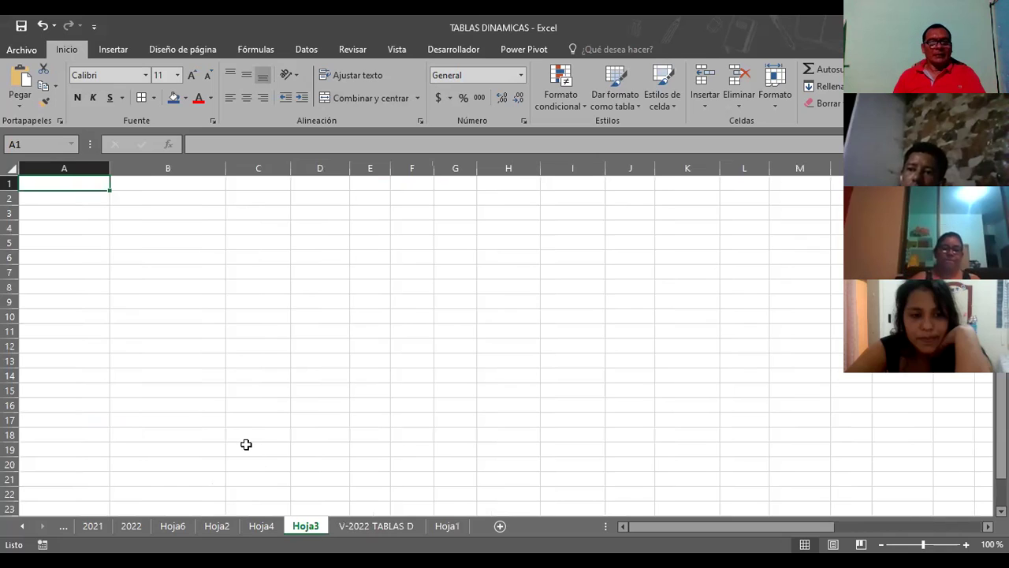
click(261, 527)
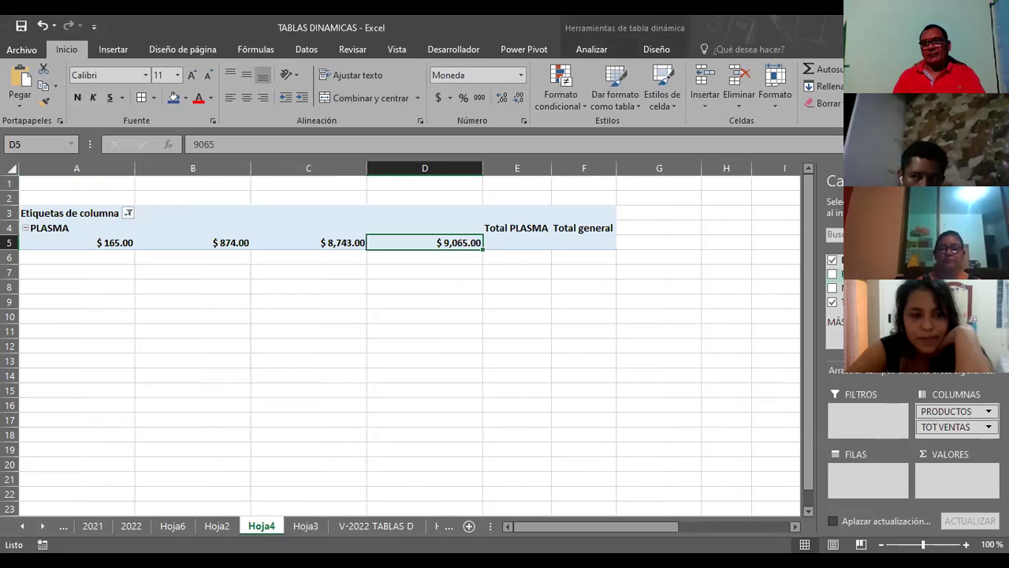
Step: Add FEBRERO as row labels and reselect all products in the column-label filter
drag(847, 274, 857, 472)
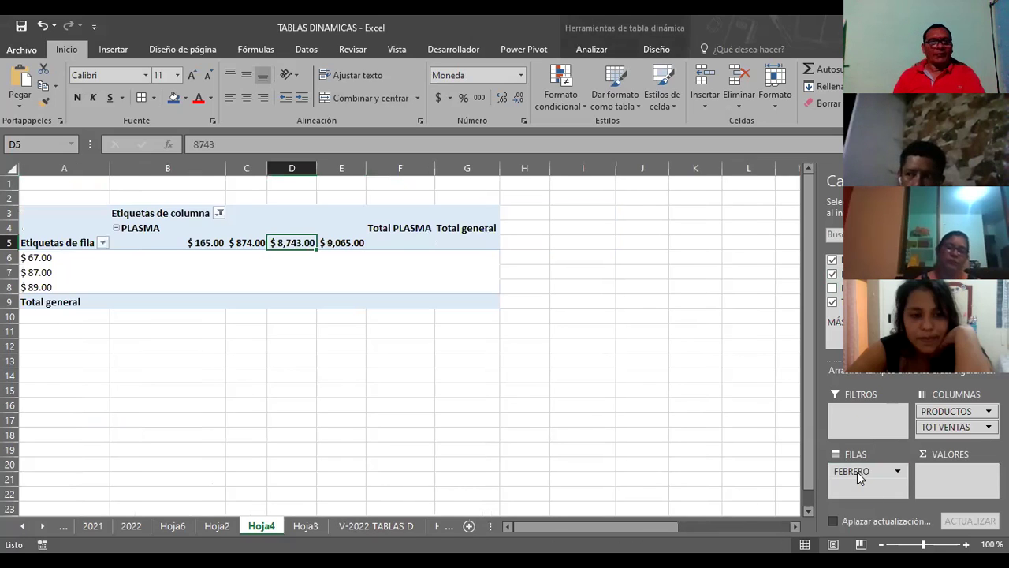
click(104, 243)
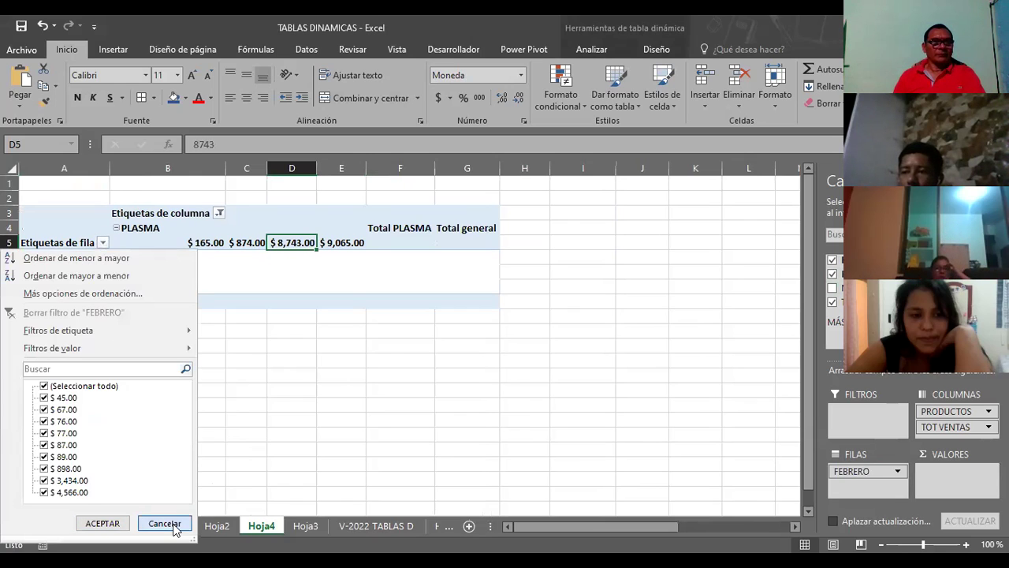
click(163, 233)
click(204, 213)
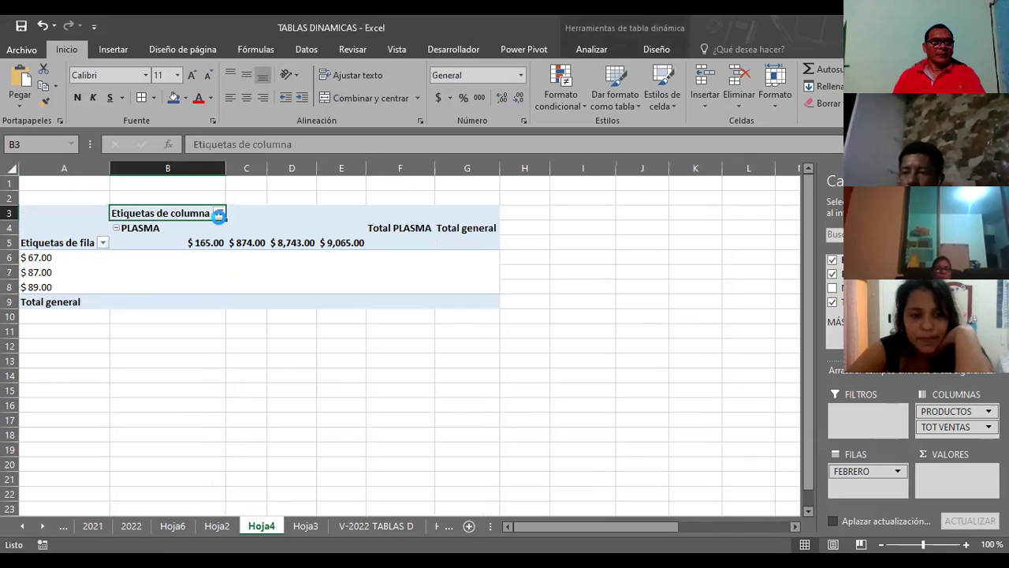
click(219, 214)
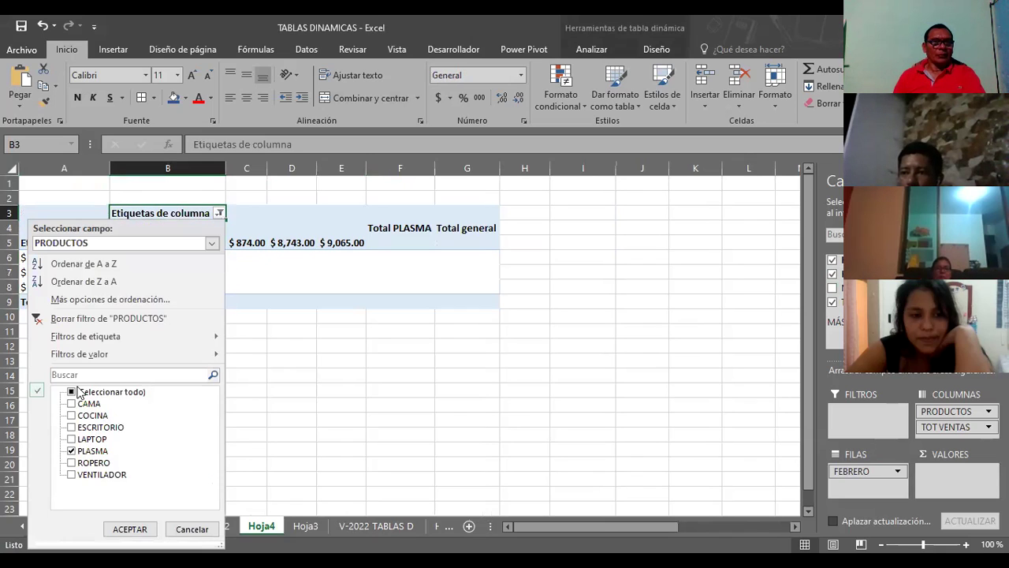
click(79, 392)
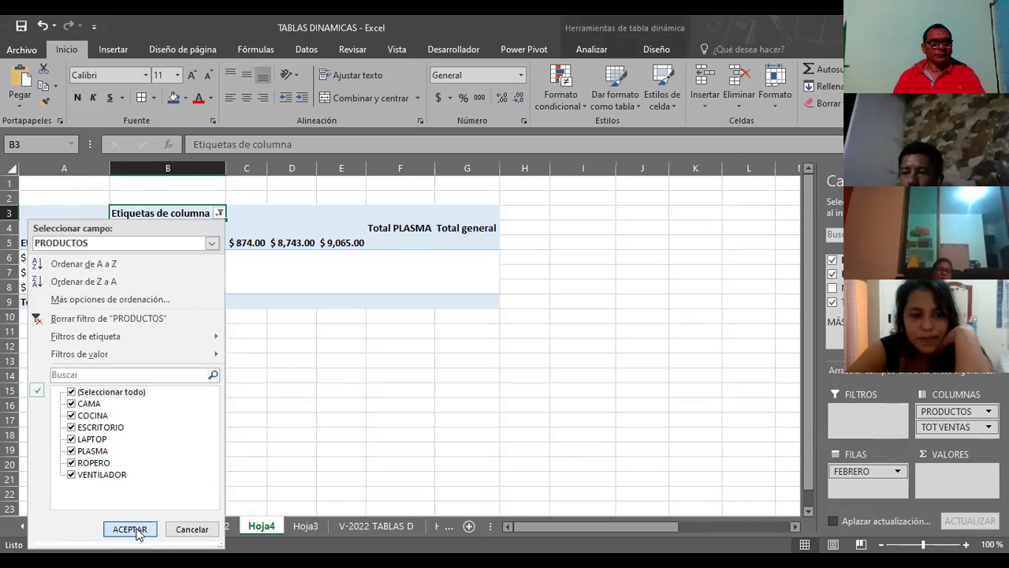
key(Return)
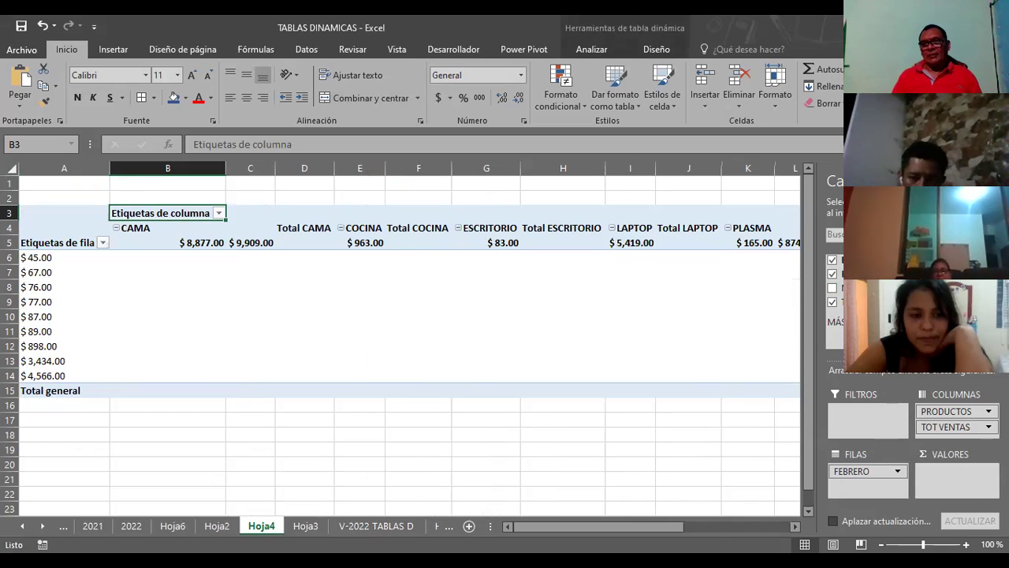
Step: Make TOT VENTAS the summed value field and apply All Borders to B5:I14 and A5:I13
drag(947, 426, 951, 471)
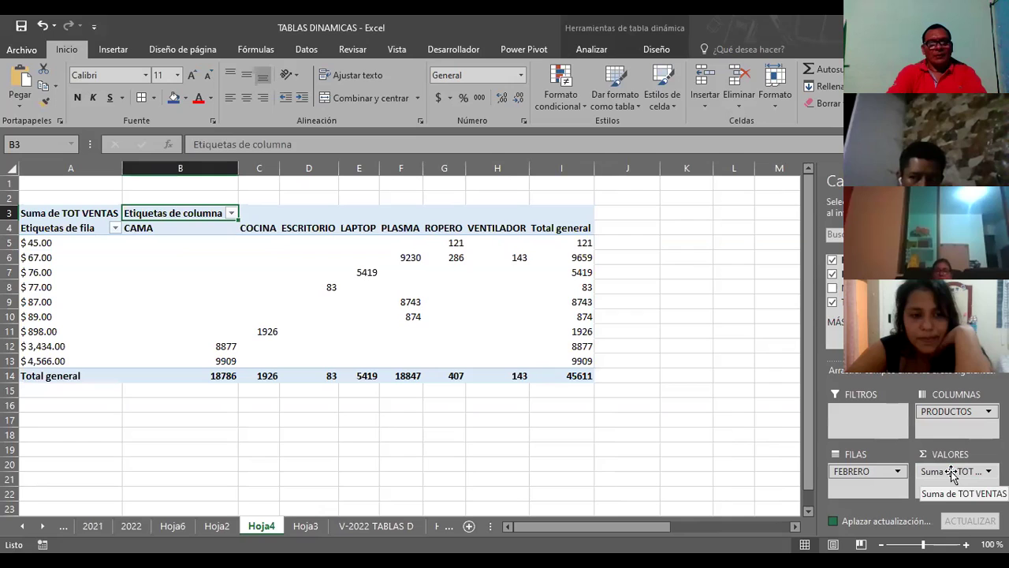
mouse_move(174, 240)
mouse_down()
mouse_move(426, 258)
mouse_move(568, 372)
mouse_up()
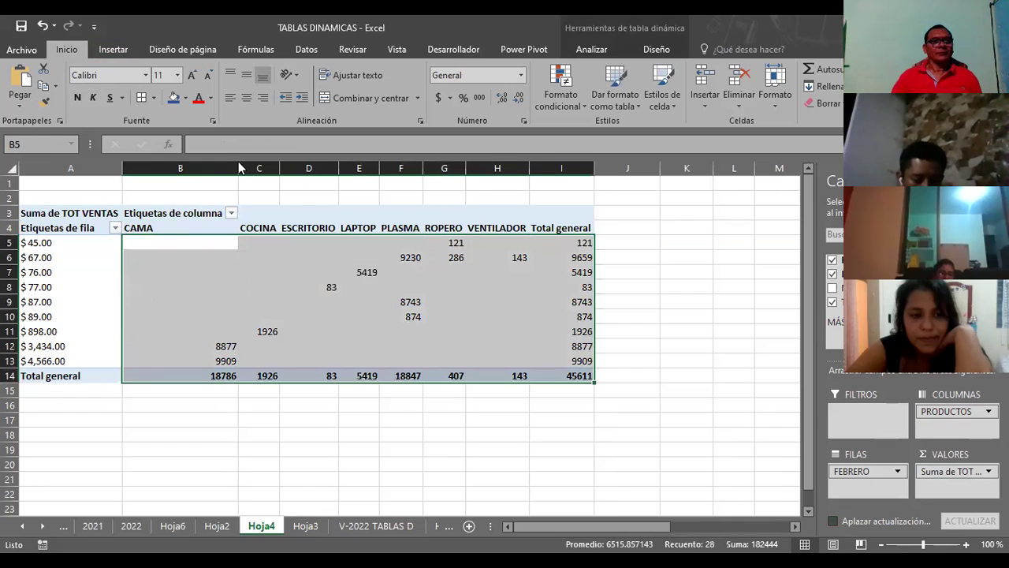
click(144, 97)
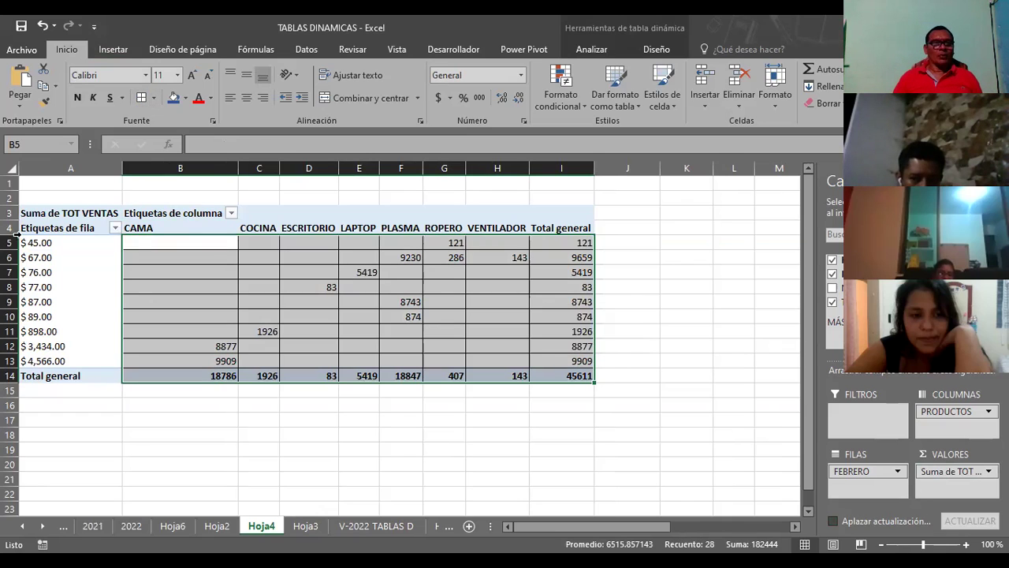
drag(37, 245, 562, 360)
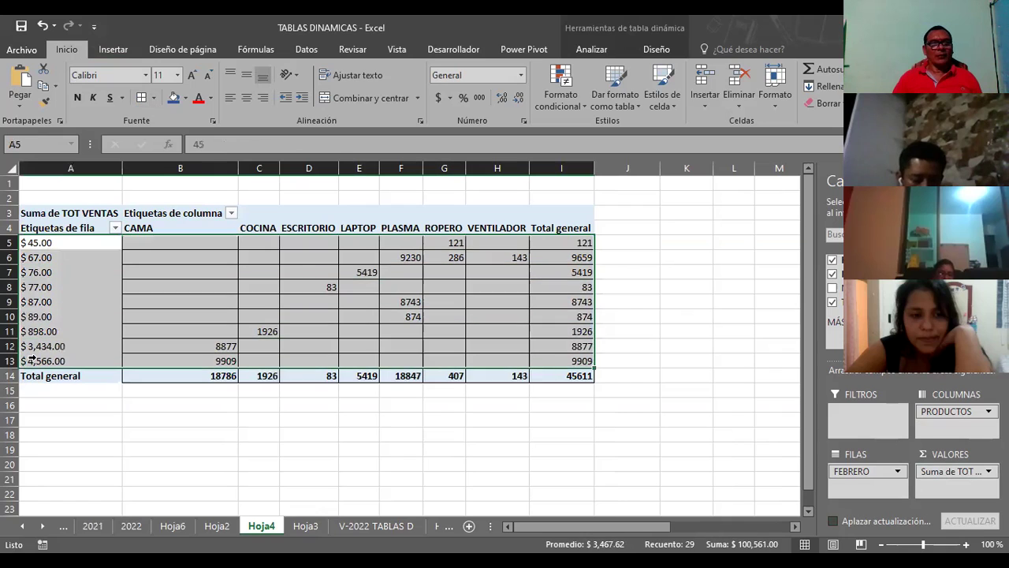
click(141, 98)
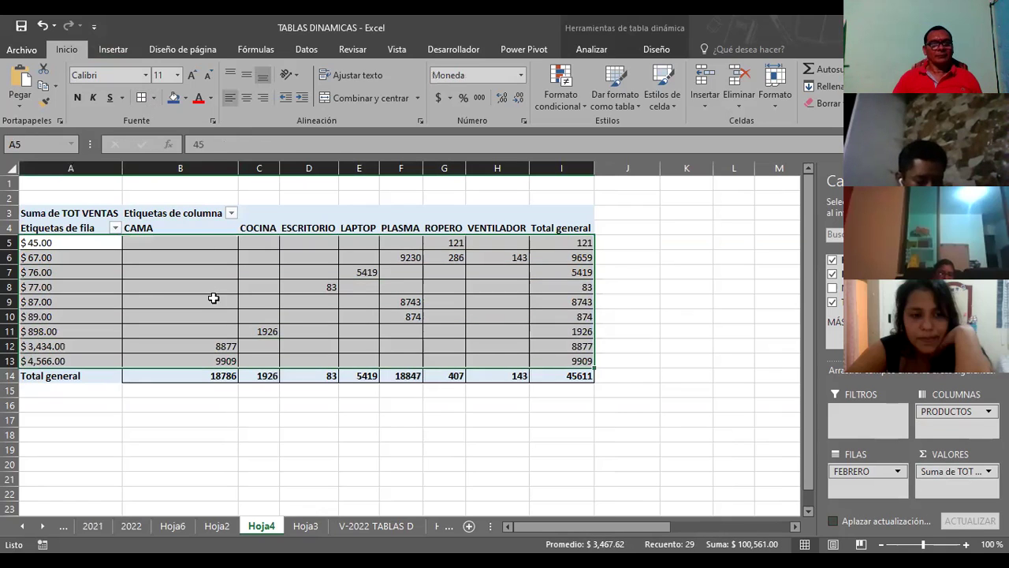
click(211, 298)
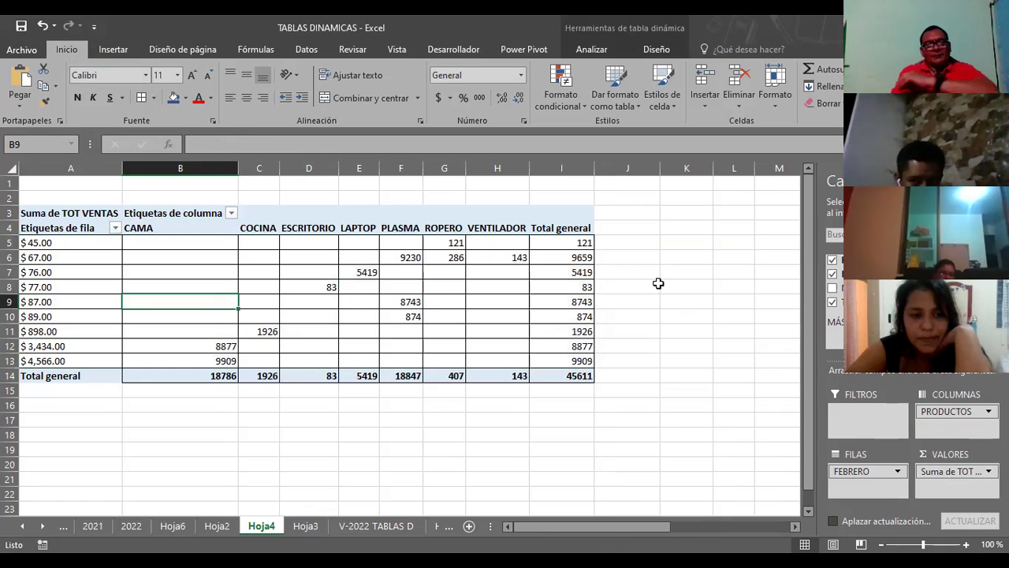
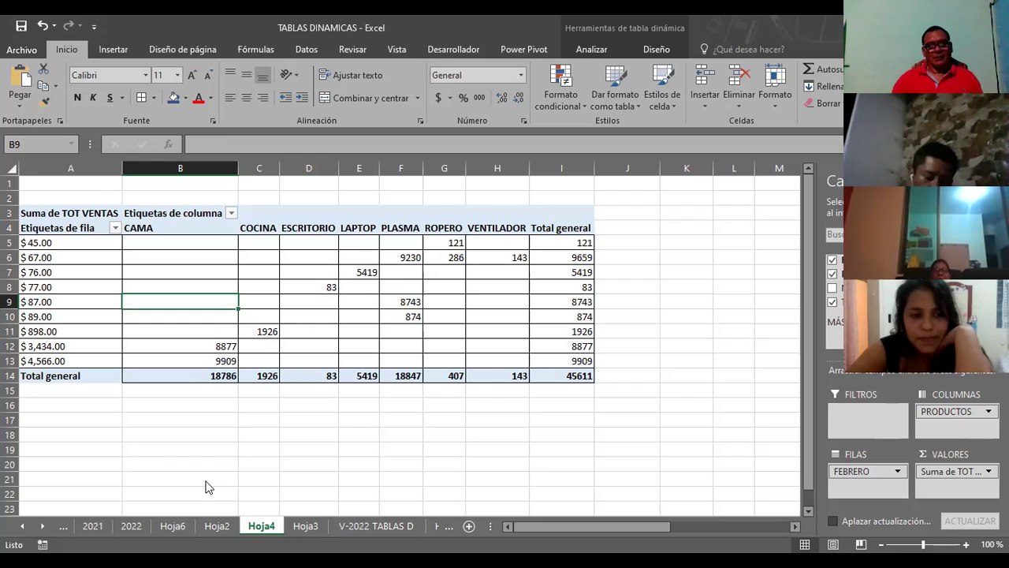
Step: Review the CAMA and COCINA rows in the V-2022 TABLAS D sales table
click(357, 527)
click(54, 274)
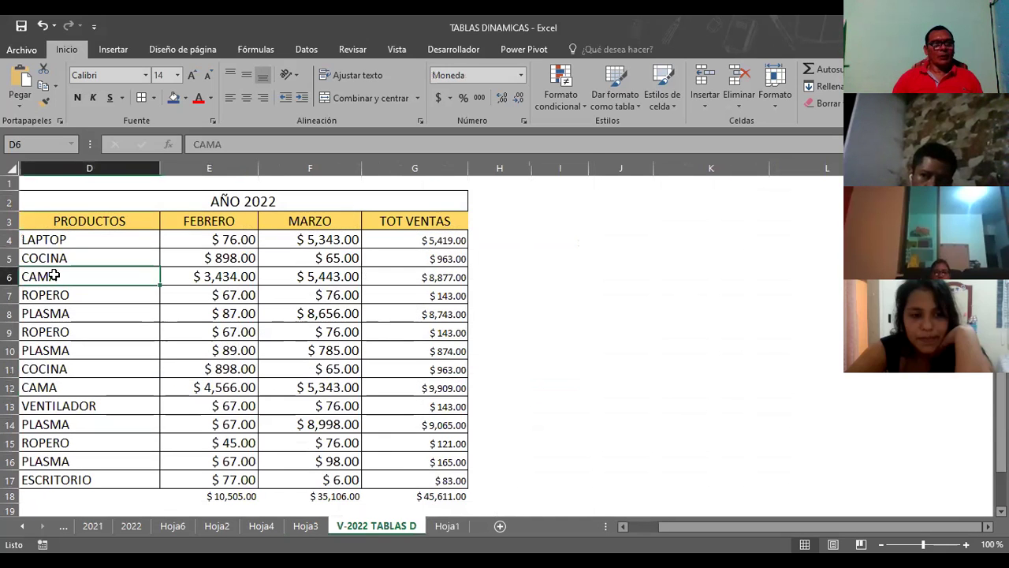
click(40, 389)
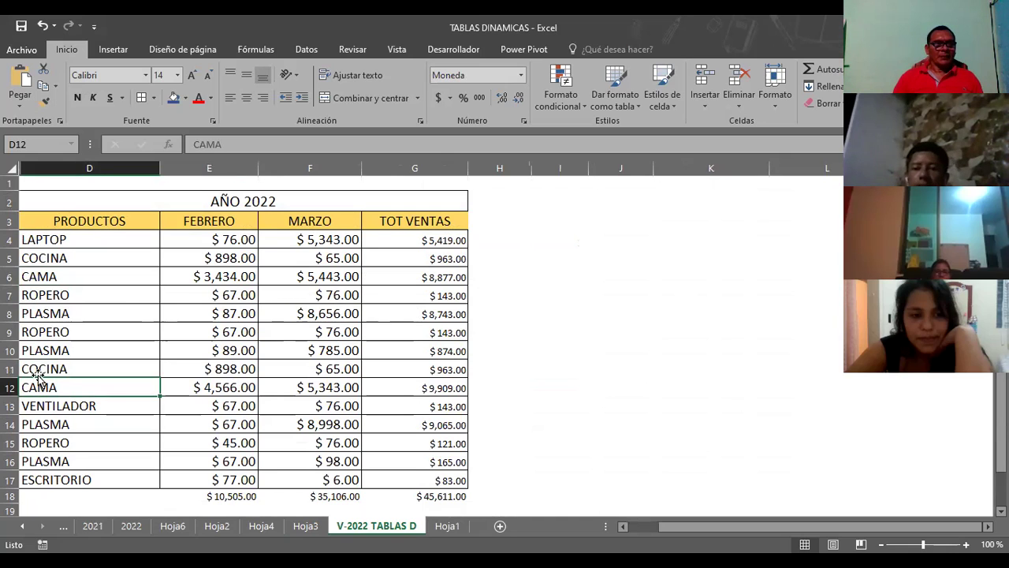
click(44, 368)
click(62, 257)
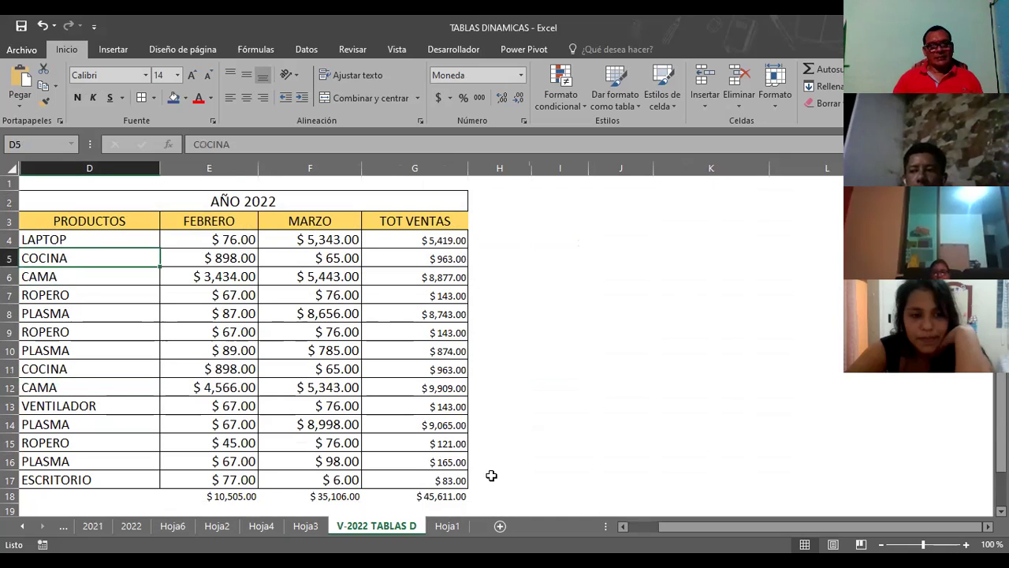
Step: Compare against the Hoja4 pivot's CAMA 9909 and COCINA 1926 values
click(255, 526)
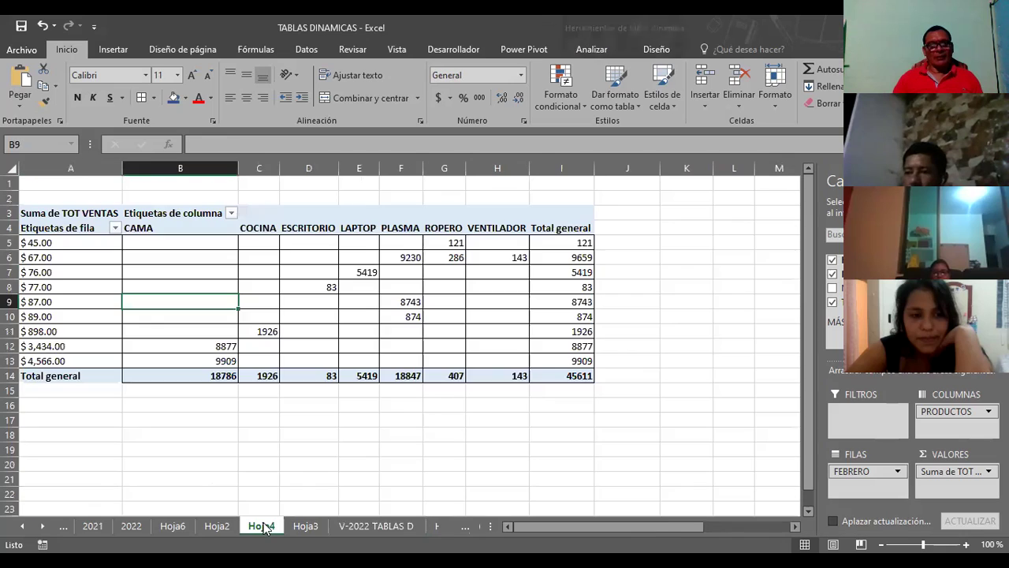
click(187, 362)
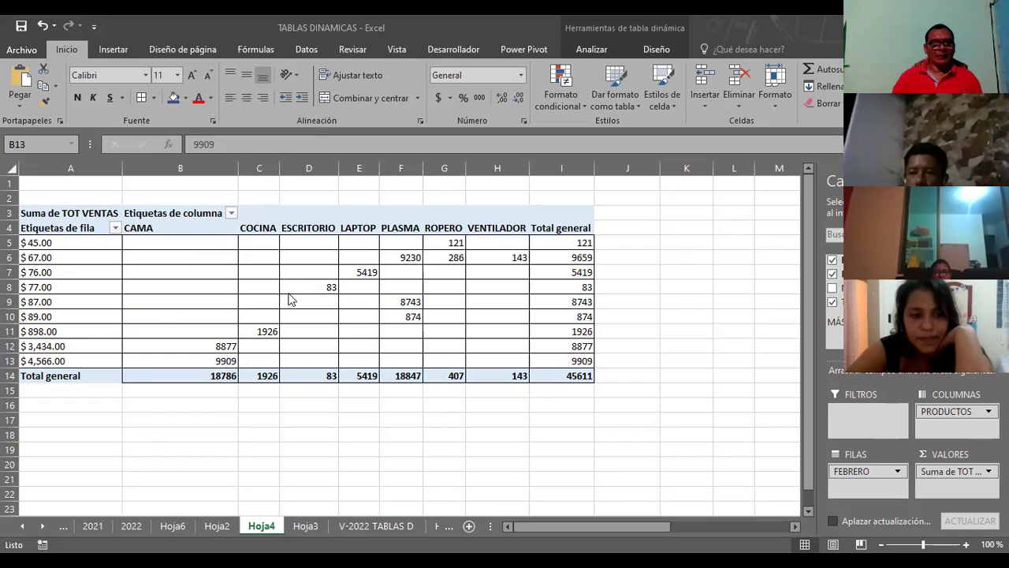
click(266, 332)
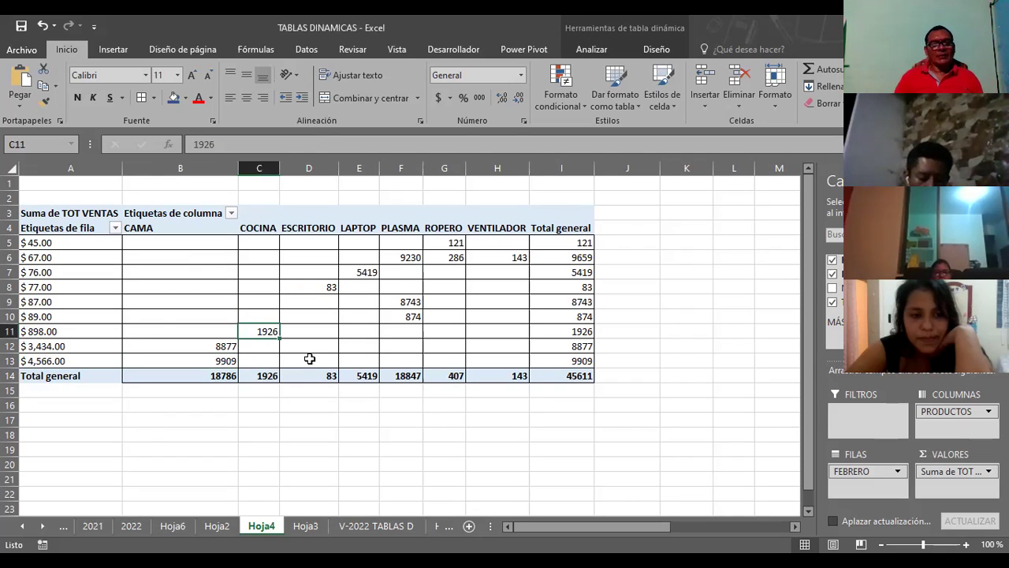
Step: Check COCINA's FEBRERO value 898 against the pivot's COCINA total, ending on V-2022 TABLAS D
click(374, 527)
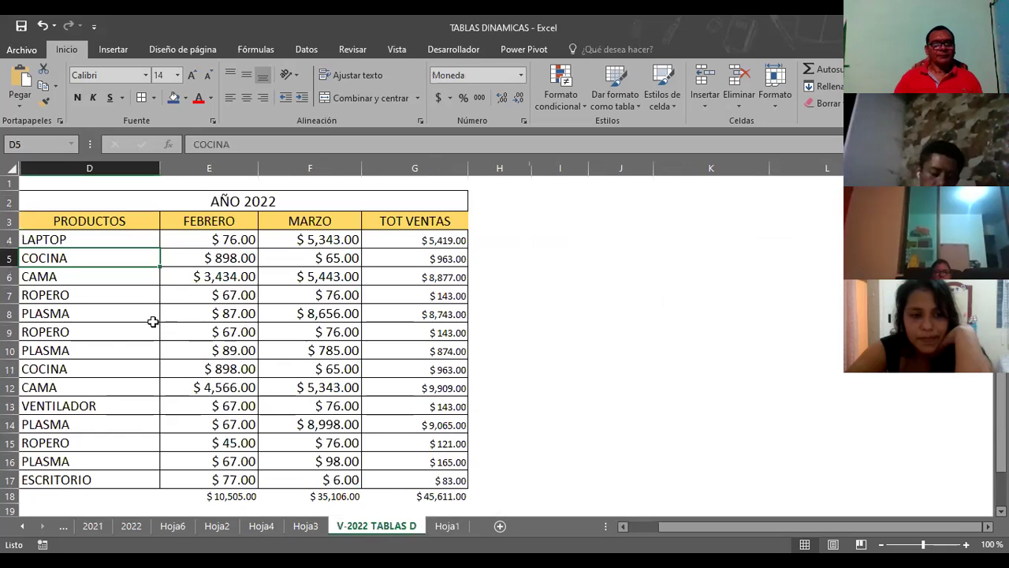
click(95, 369)
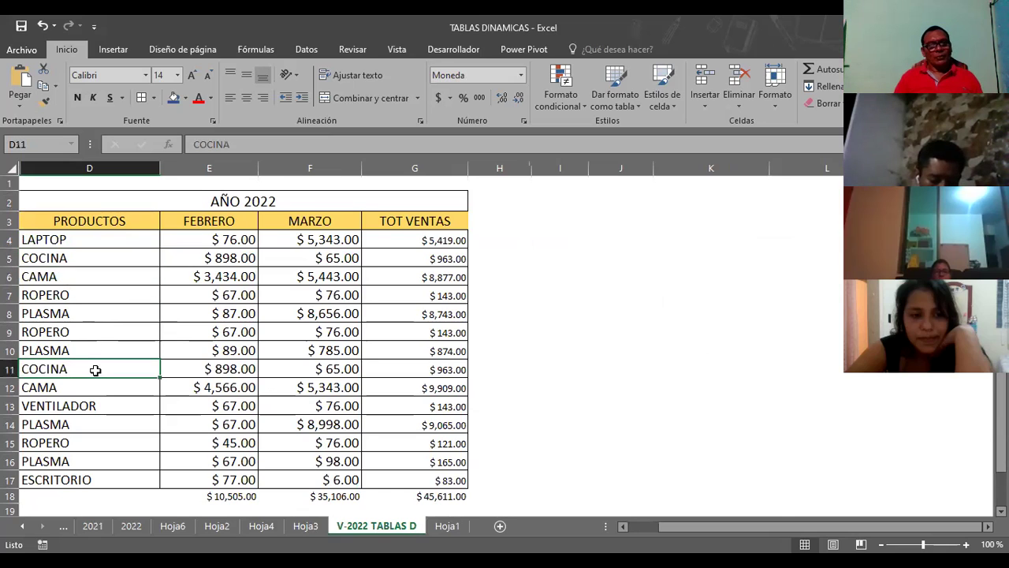
click(206, 256)
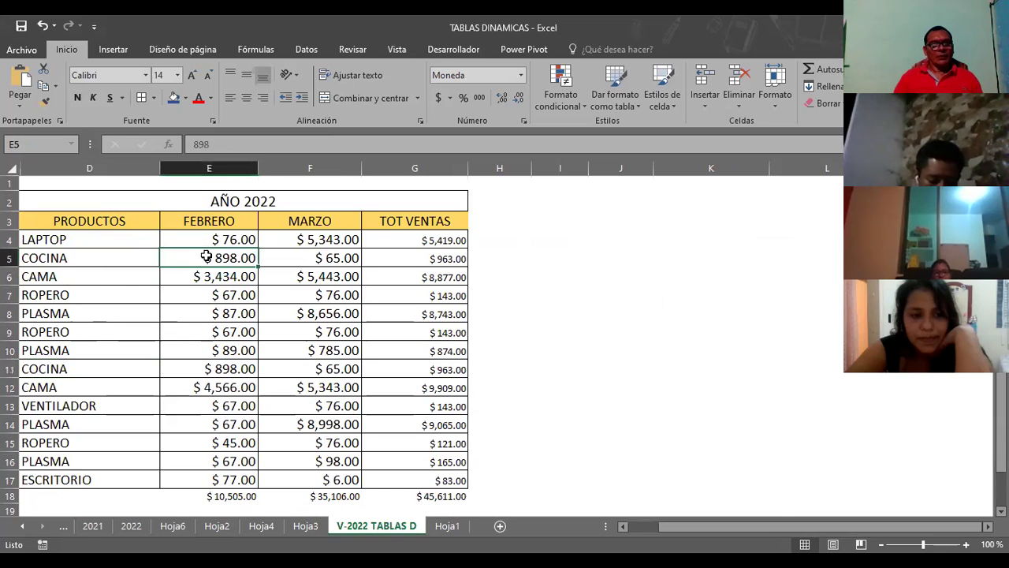
click(115, 368)
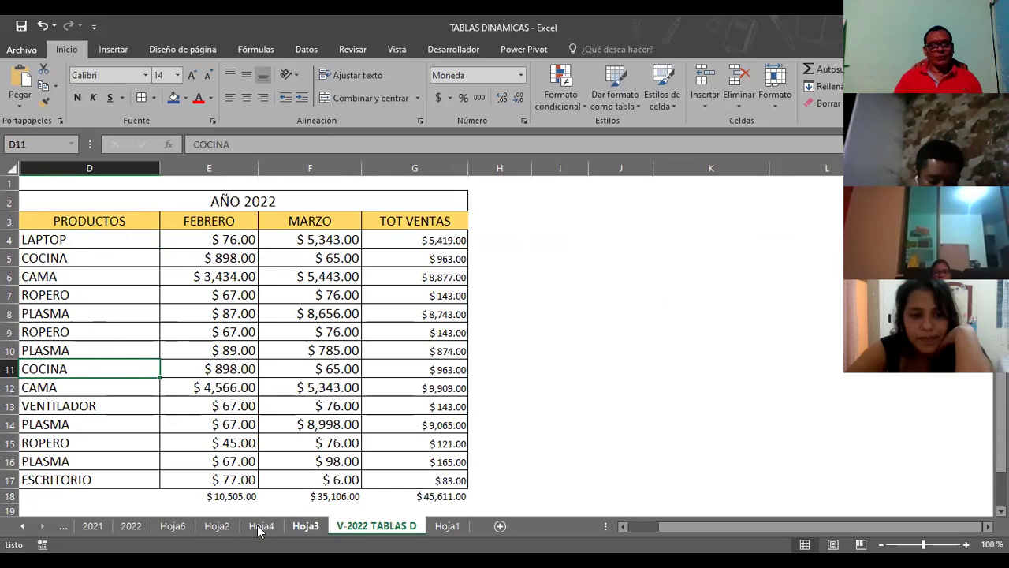
click(261, 526)
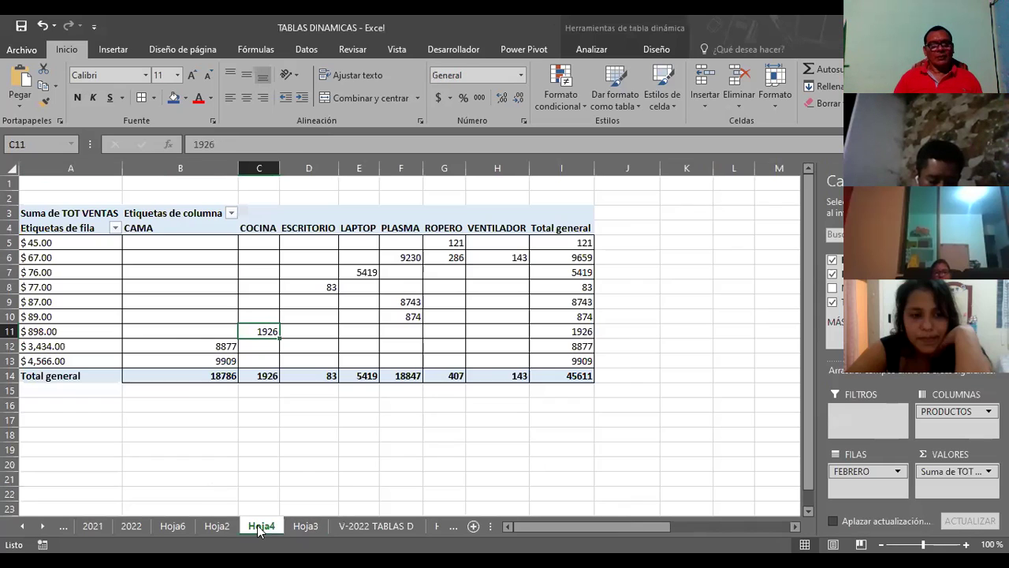
click(268, 377)
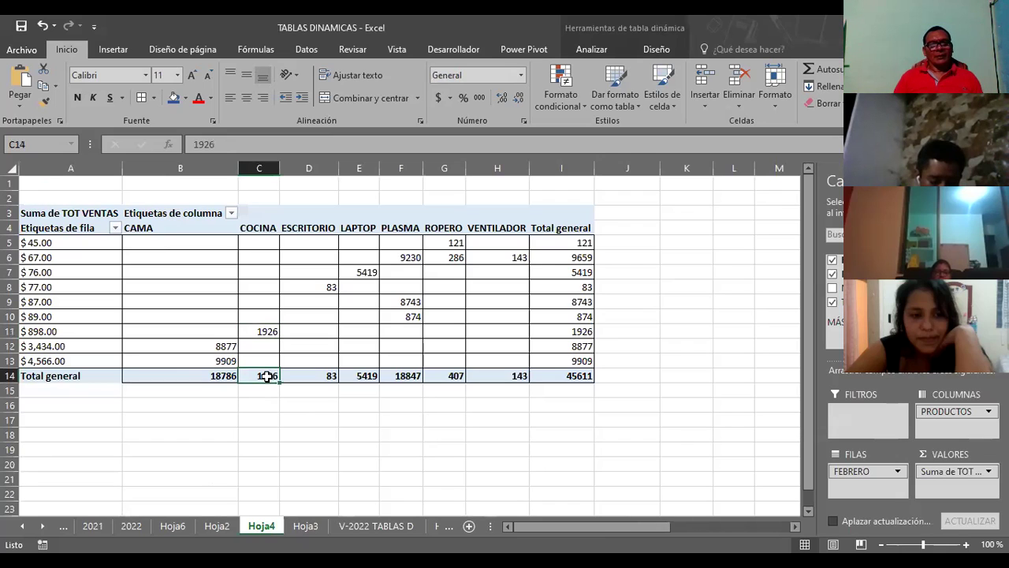
click(358, 527)
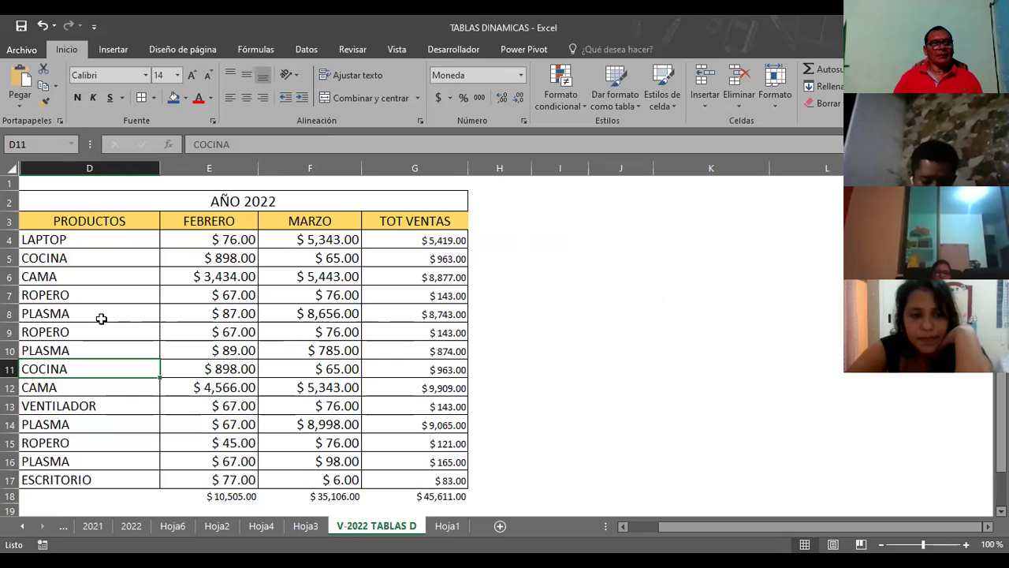
Step: Change COCINA's FEBRERO sale in E11 to 500
click(214, 369)
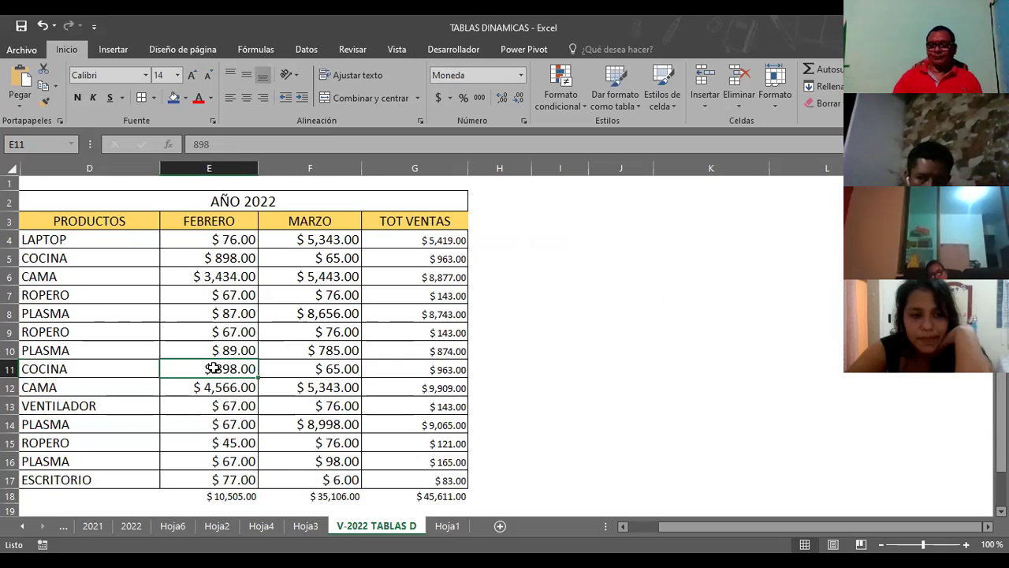
text(500)
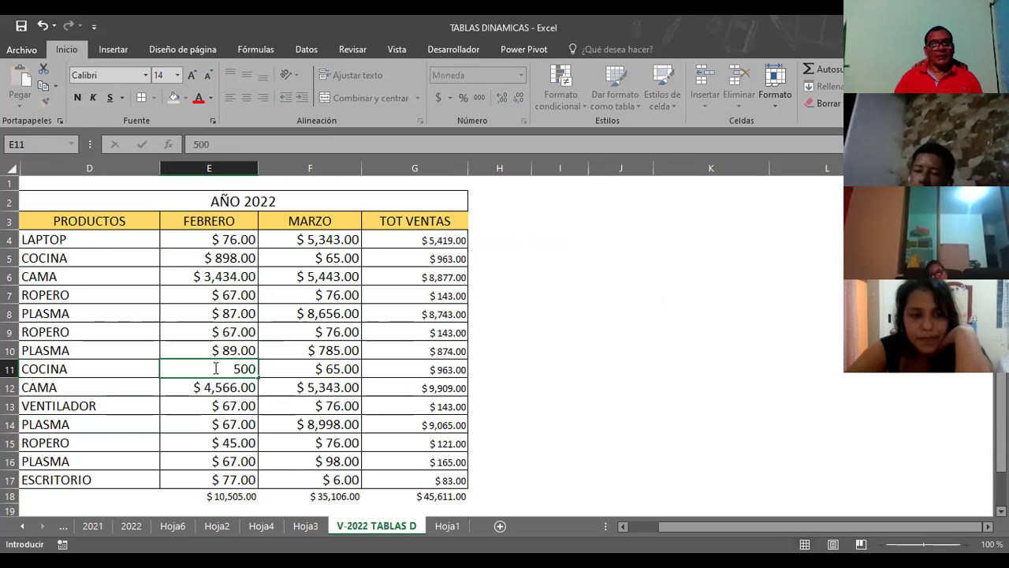
key(Return)
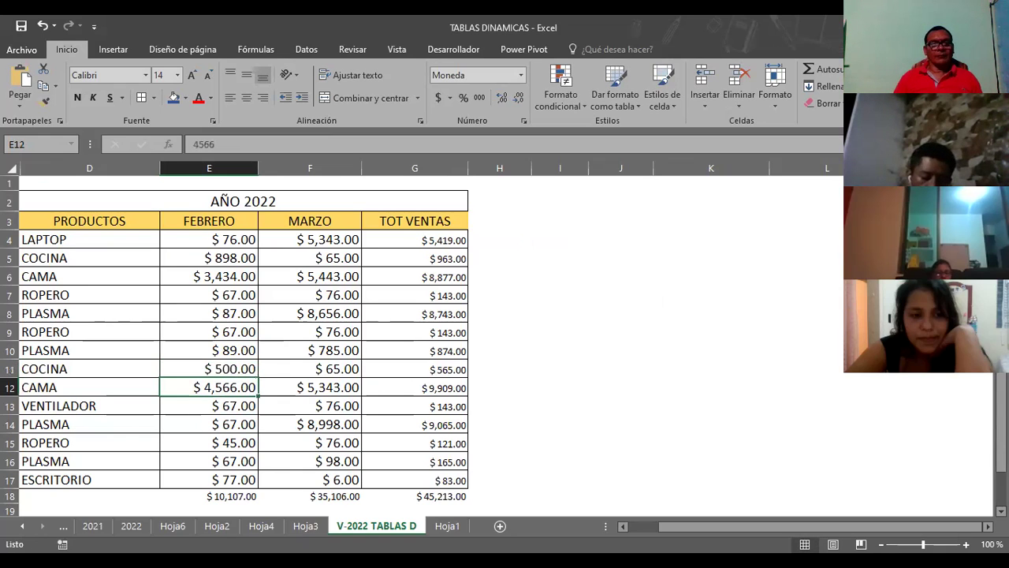
Step: Check the Hoja4 pivot's COCINA value 1926 and grand total 45611
click(260, 526)
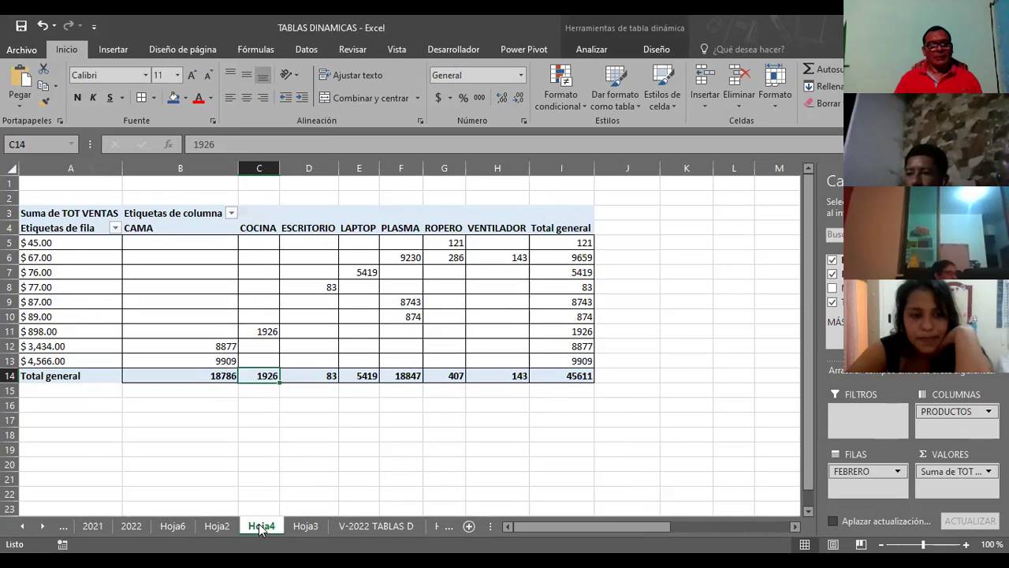
click(257, 332)
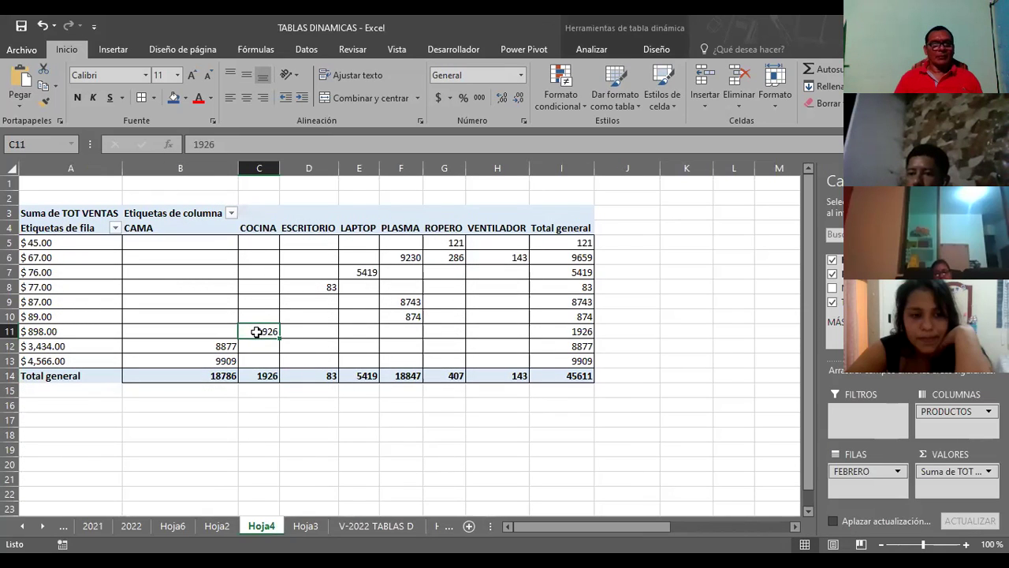
click(262, 377)
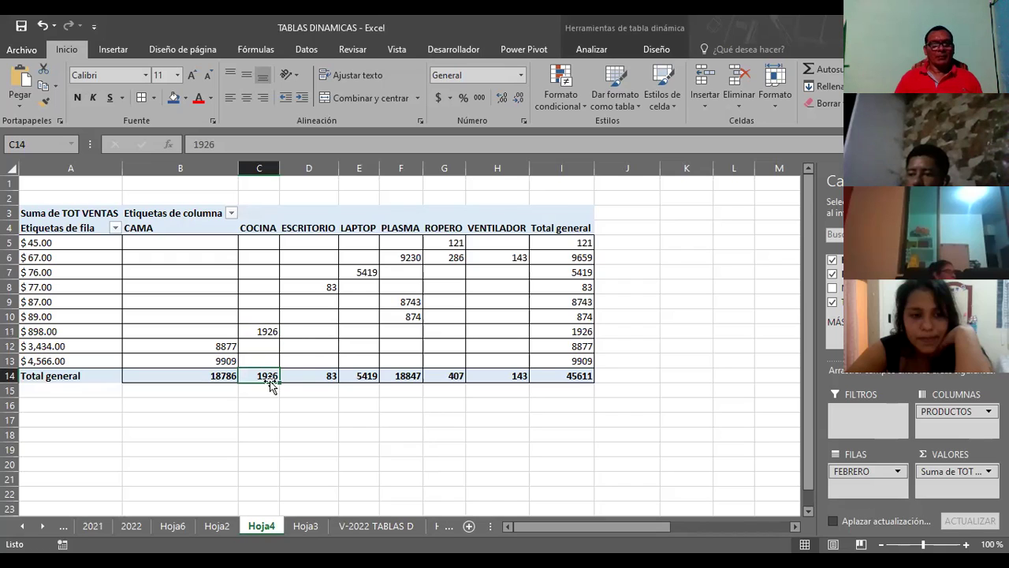
click(268, 331)
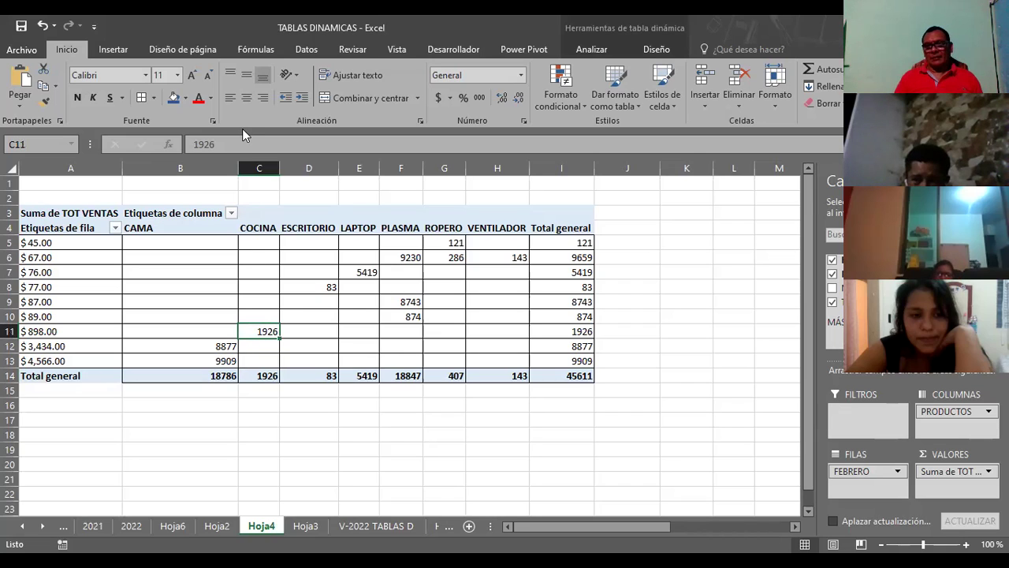
click(834, 521)
click(960, 522)
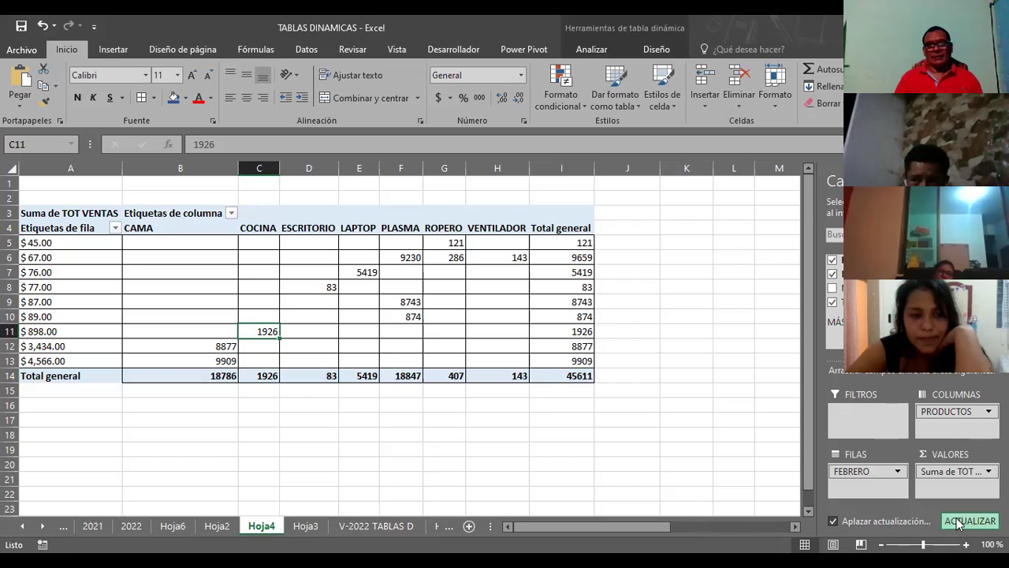
click(837, 522)
click(835, 522)
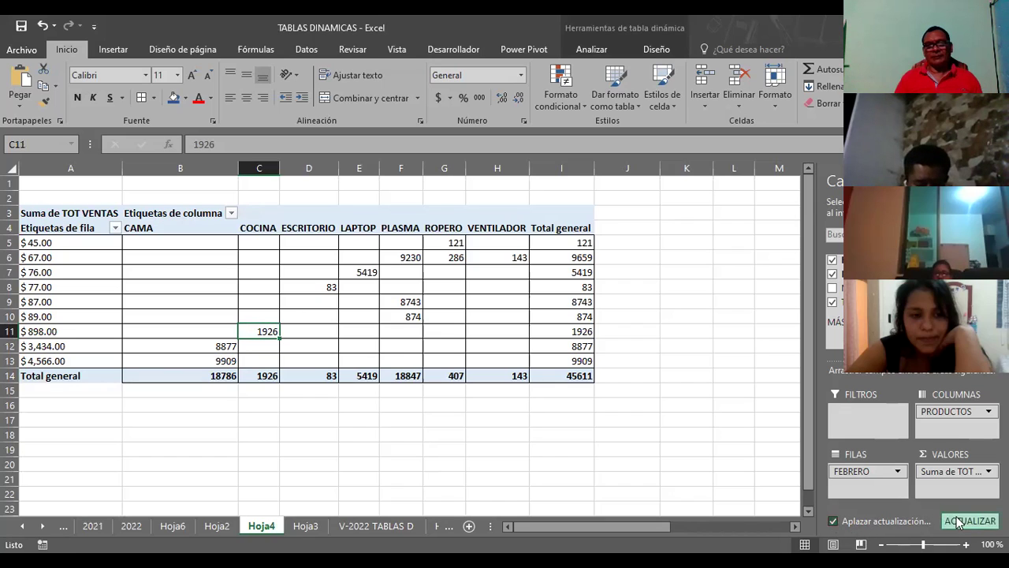
click(330, 363)
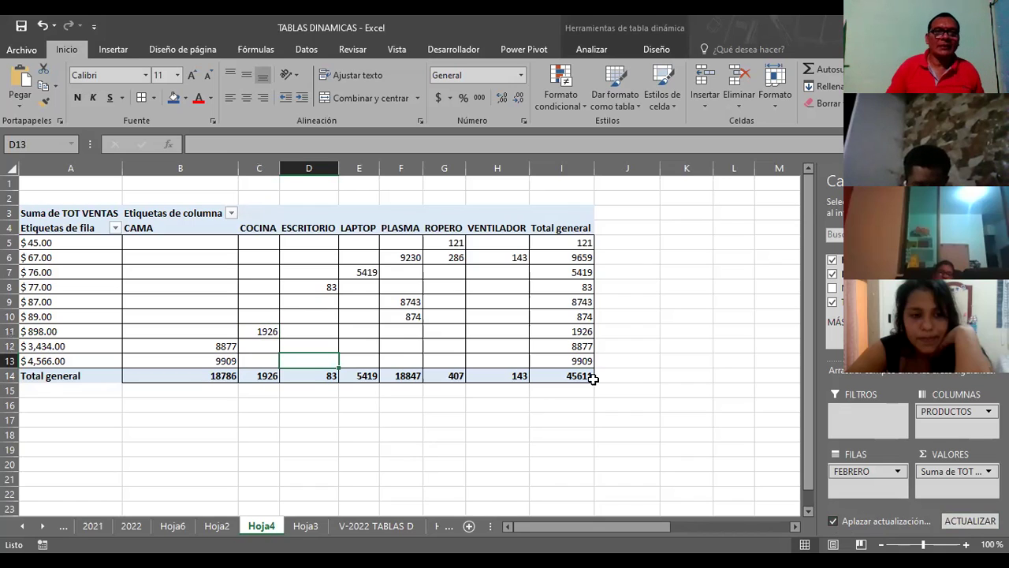
click(129, 388)
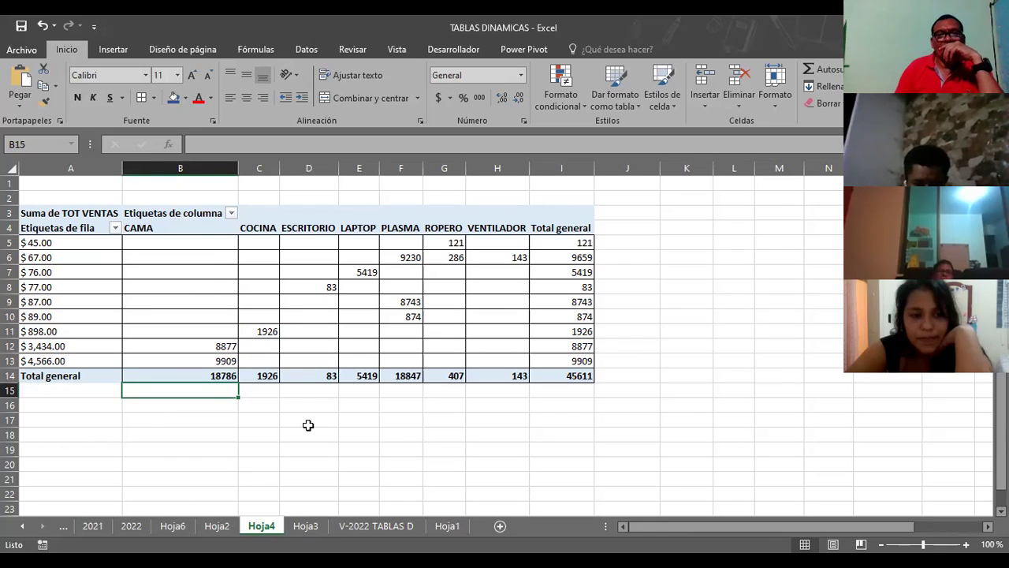
Step: Remove and re-add Suma de TOT VENTAS in the pivot values, leaving COCINA at 1926
click(102, 224)
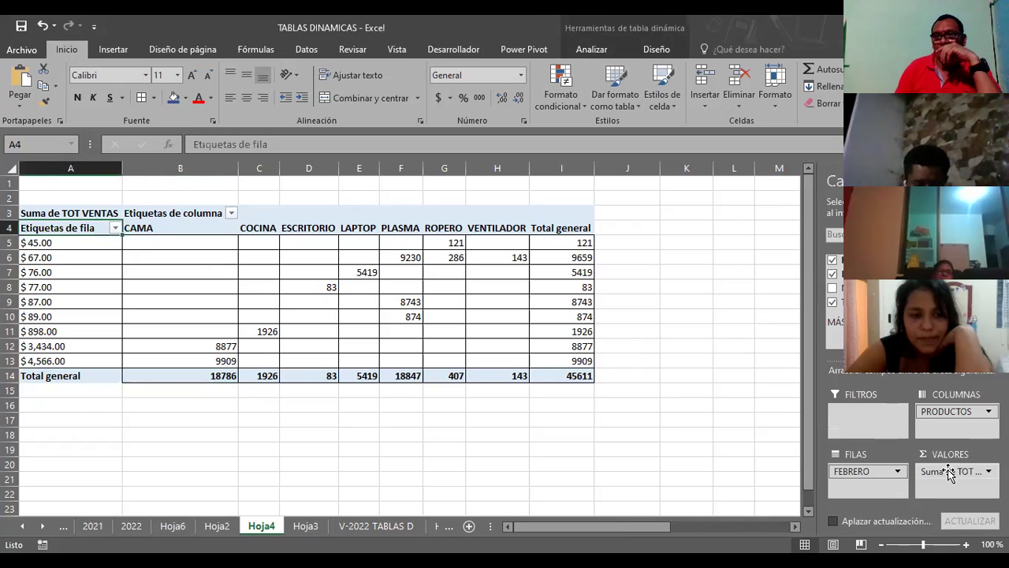
drag(948, 469, 714, 332)
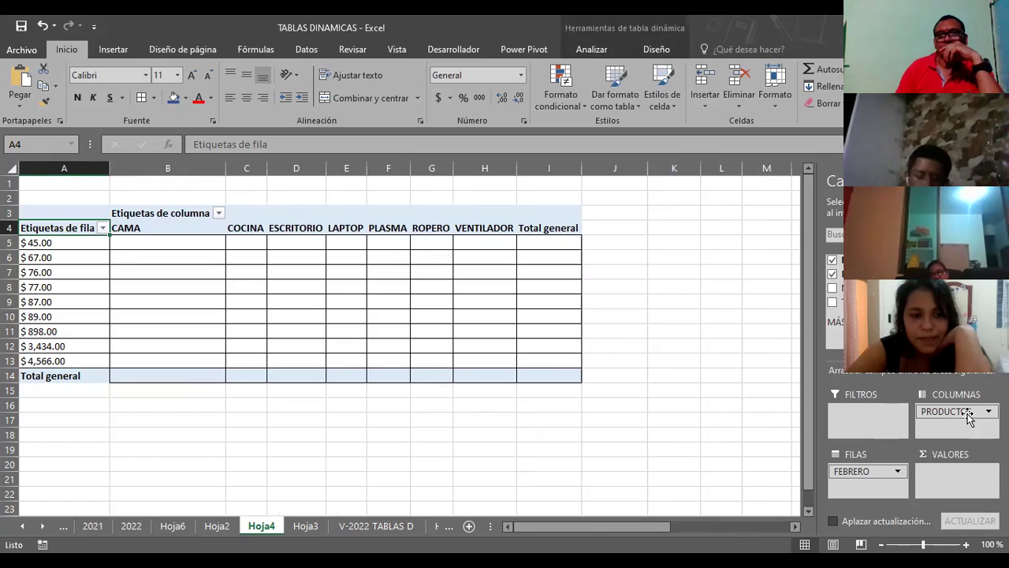
drag(860, 302, 957, 471)
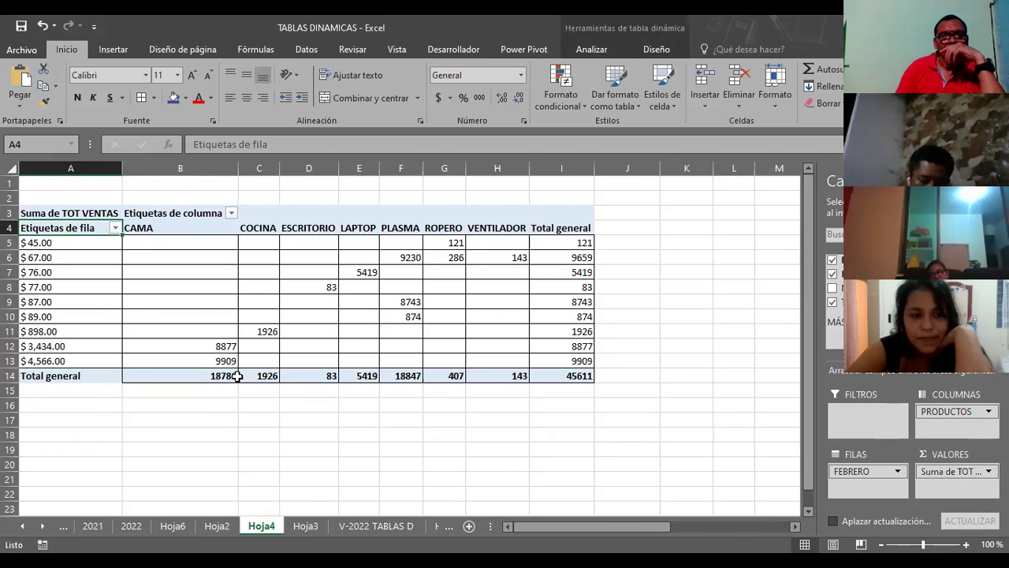
click(268, 374)
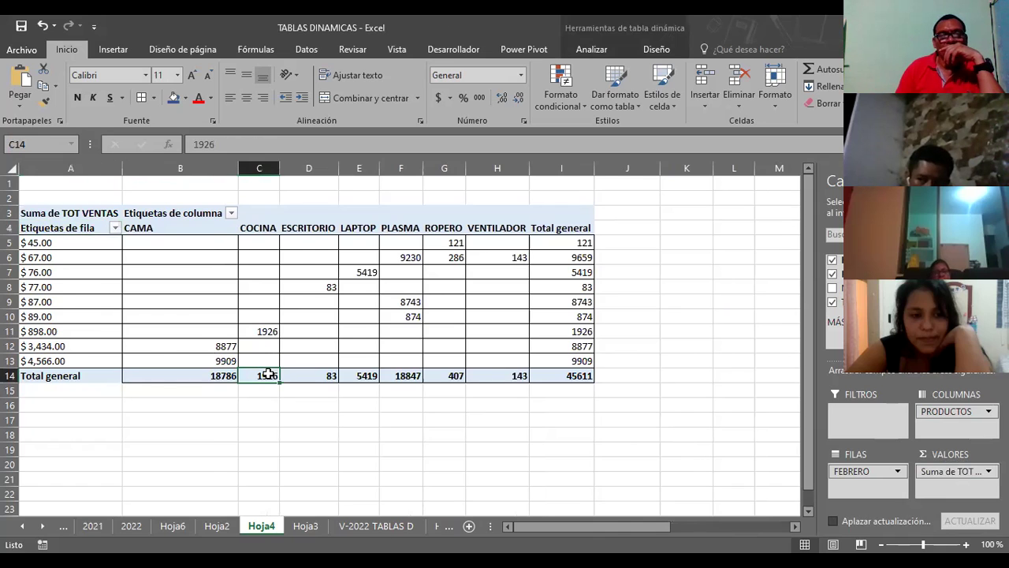
click(376, 525)
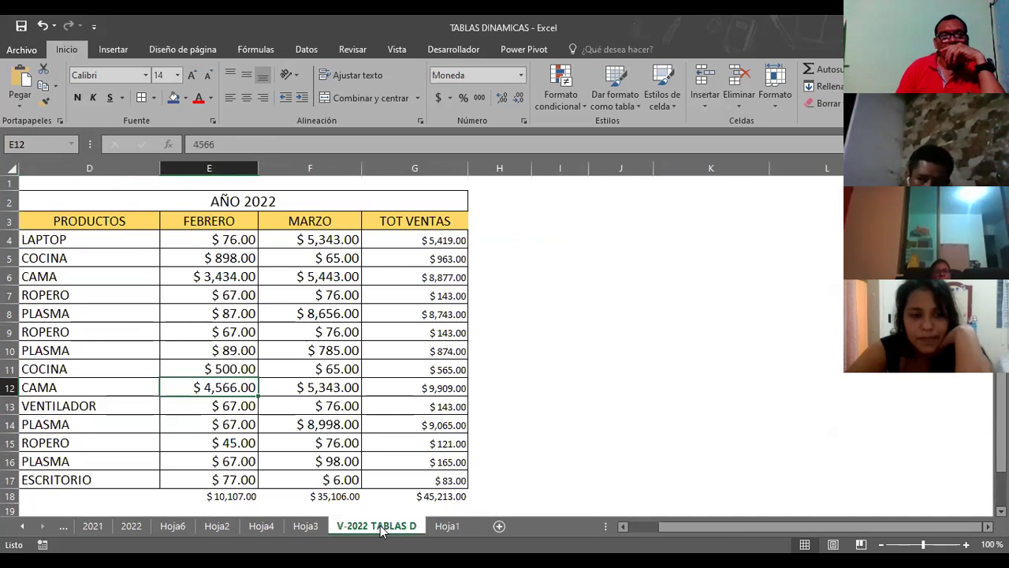
click(64, 258)
click(238, 259)
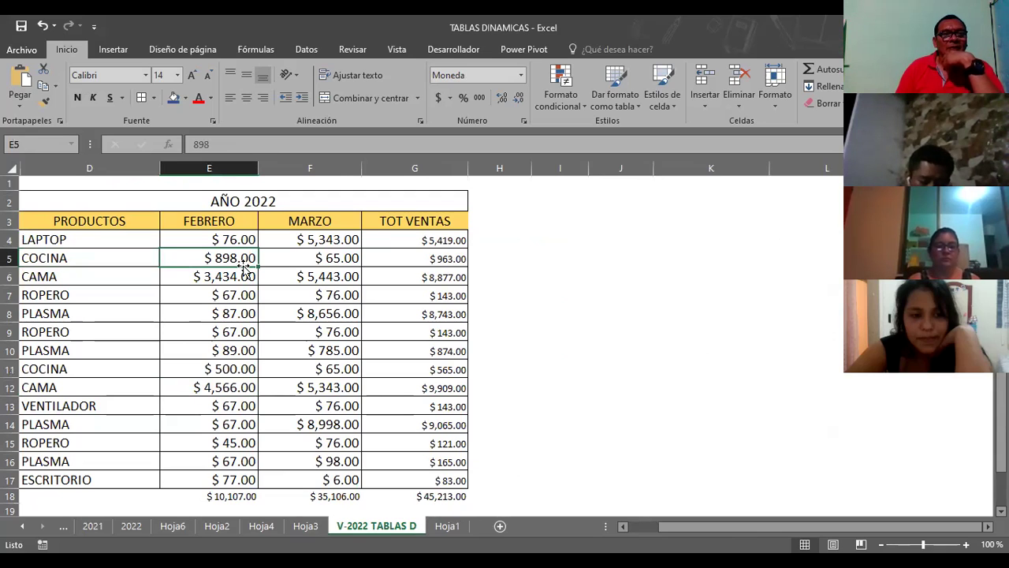
click(216, 372)
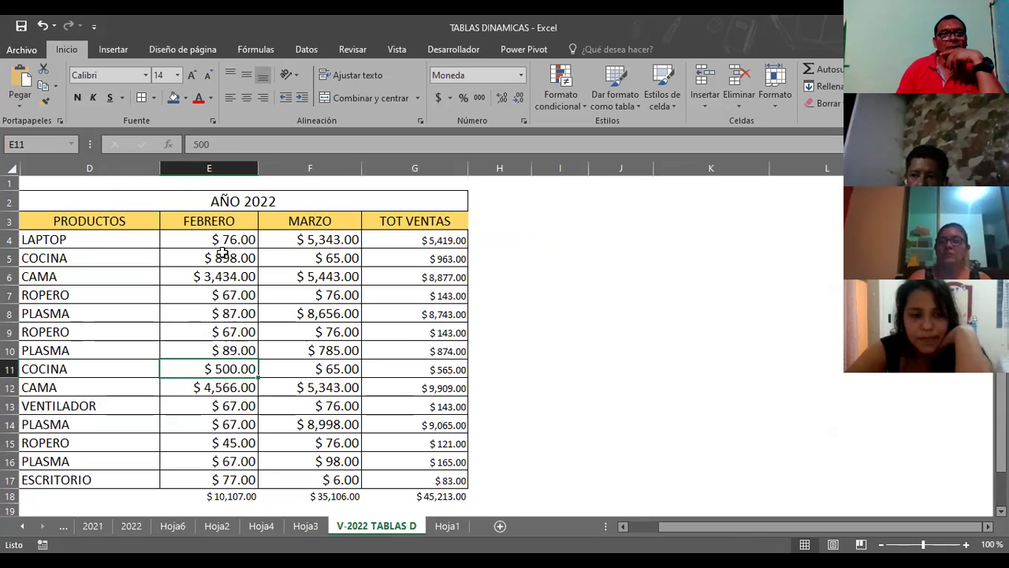
click(262, 526)
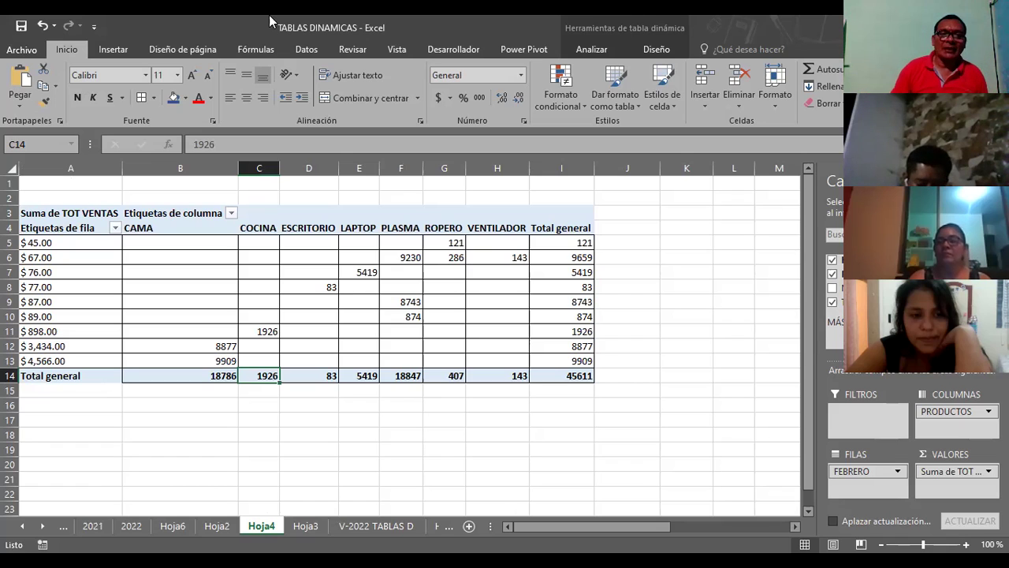
click(385, 527)
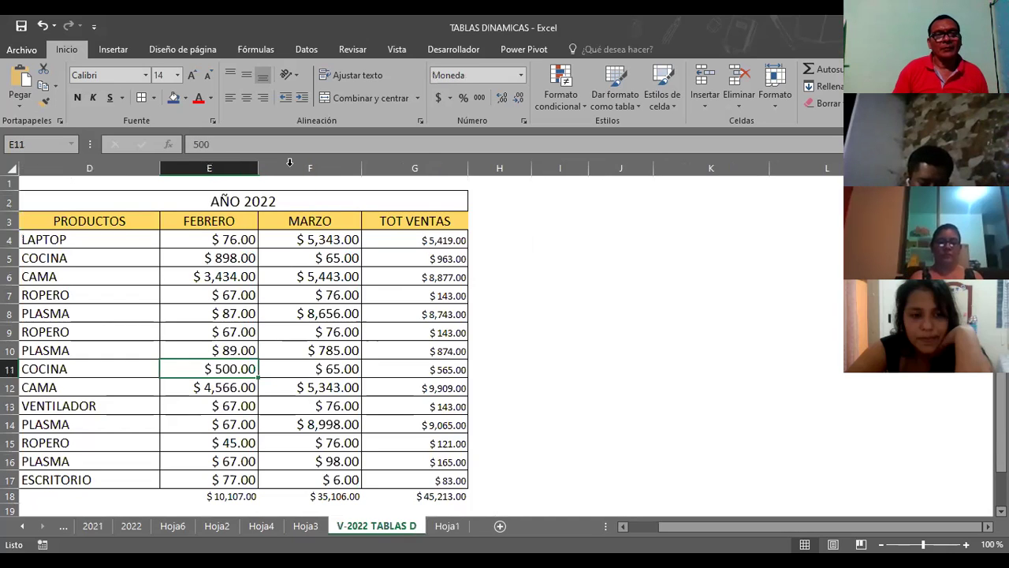
Step: Unhide any hidden columns around E and across D:G, then go to the blank Hoja1 sheet
click(193, 168)
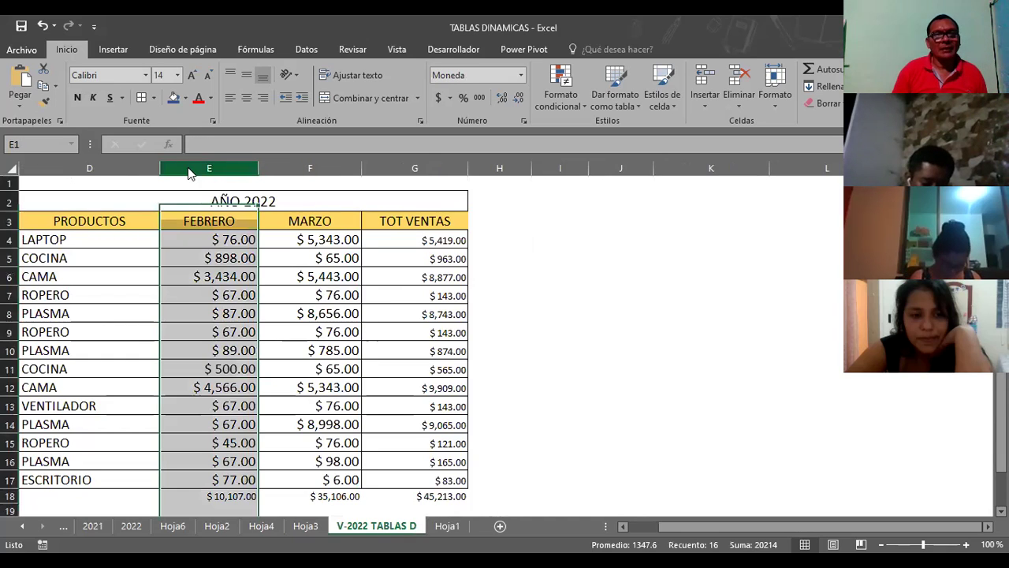
right_click(193, 169)
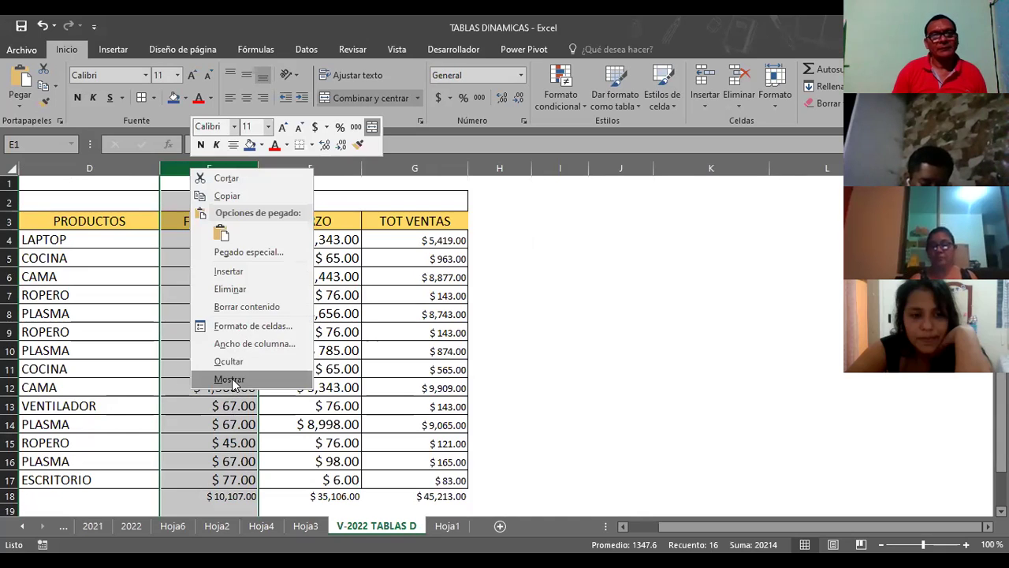
click(280, 166)
click(281, 163)
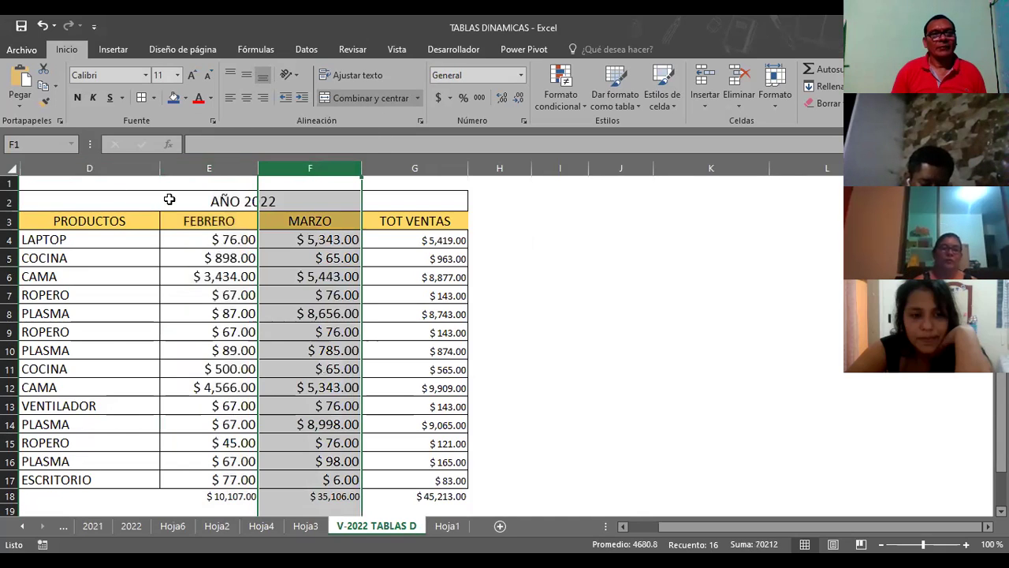
drag(72, 162, 418, 170)
right_click(420, 174)
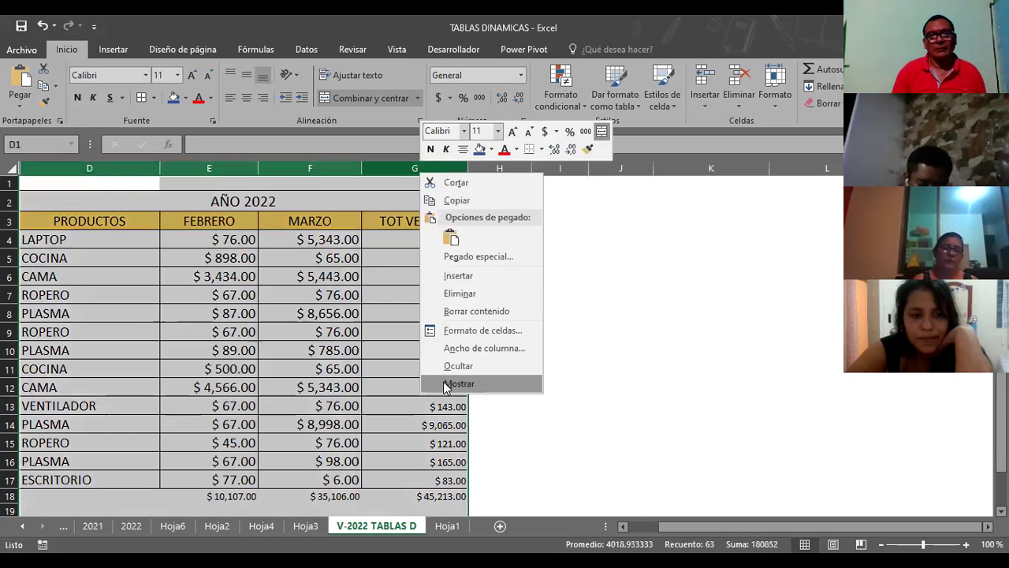
click(445, 385)
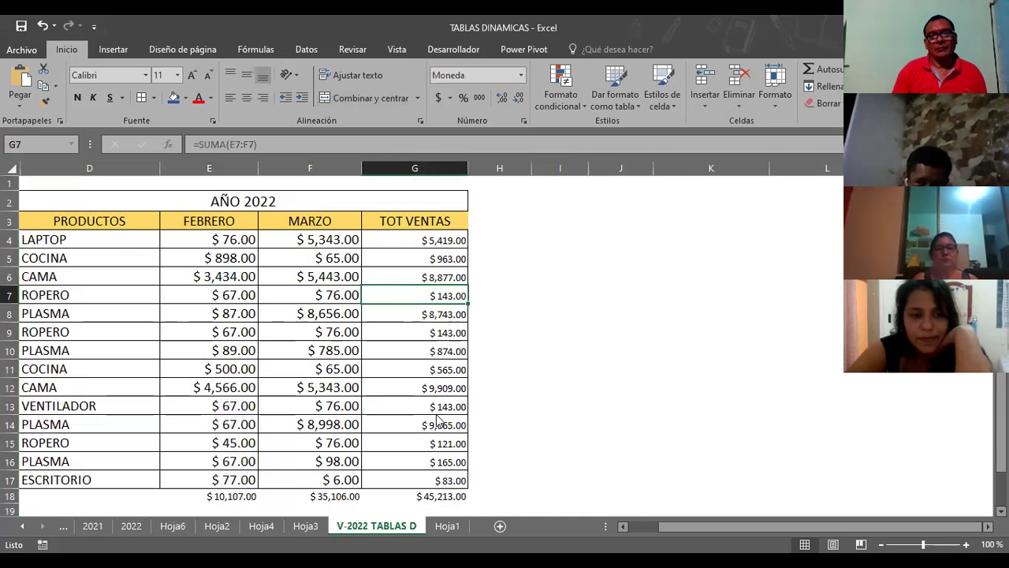
click(447, 526)
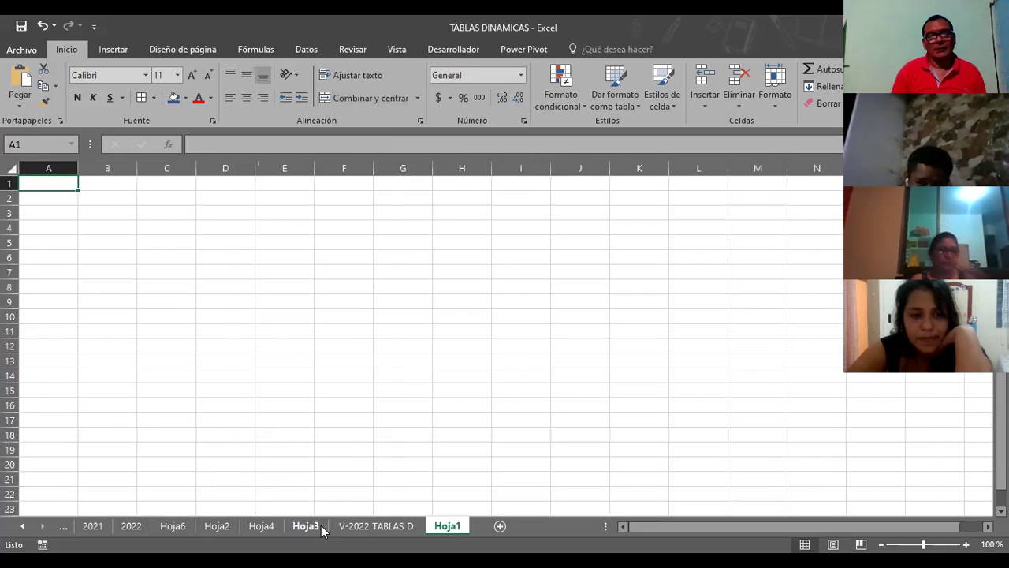
Step: On V-2022 TABLAS D, unhide any columns hidden before PRODUCTOS column D
click(378, 526)
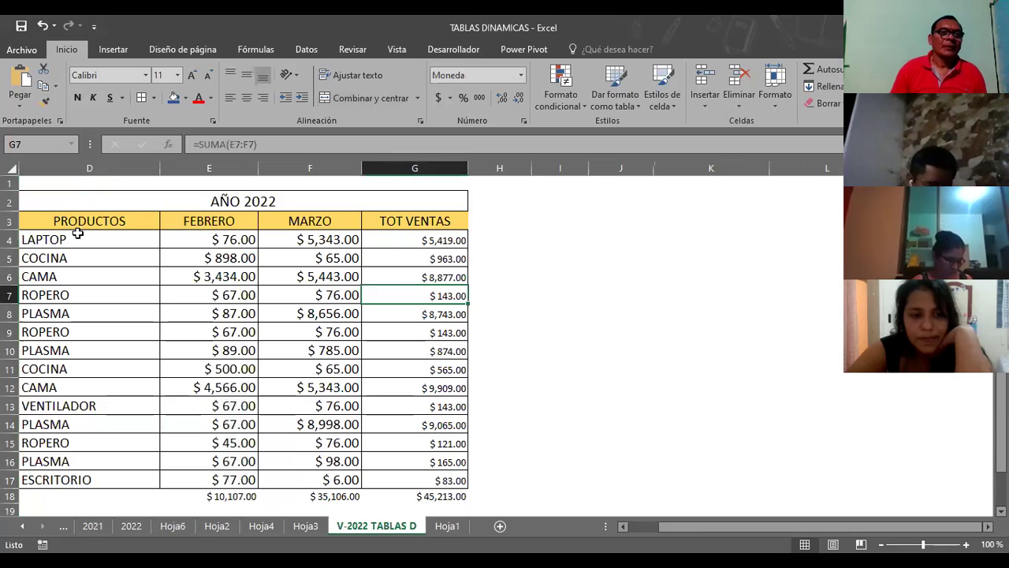
click(90, 219)
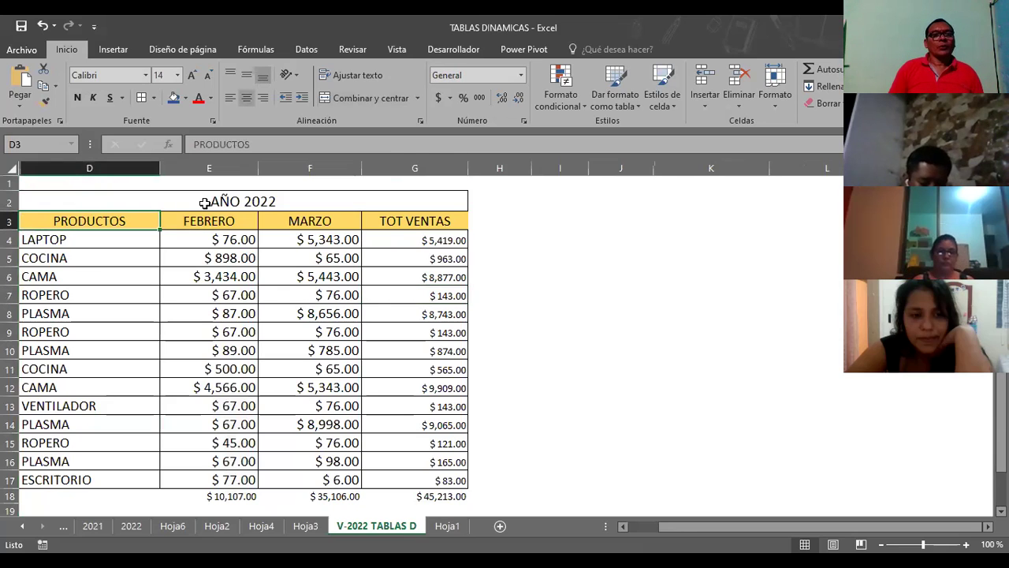
click(89, 172)
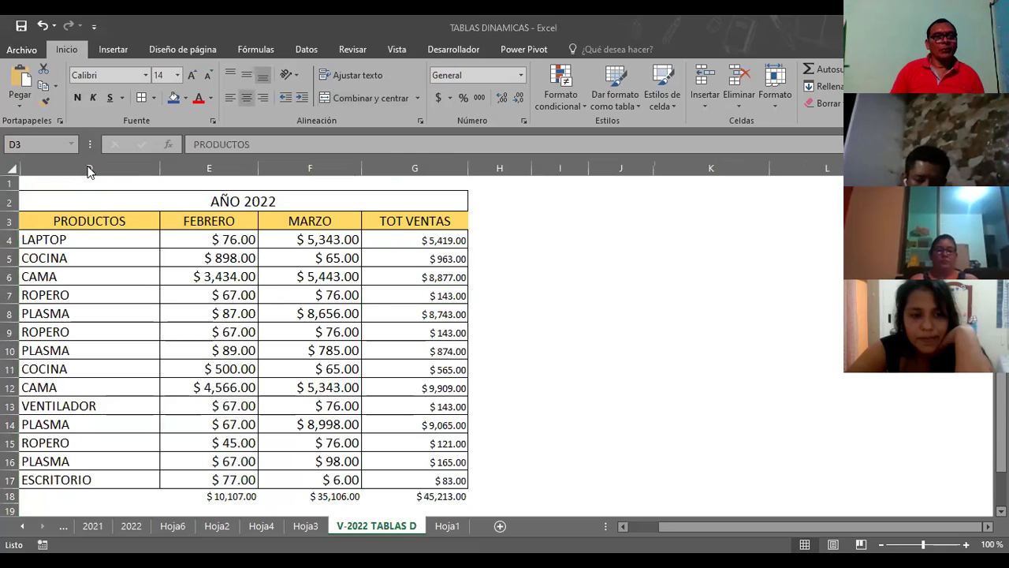
click(161, 164)
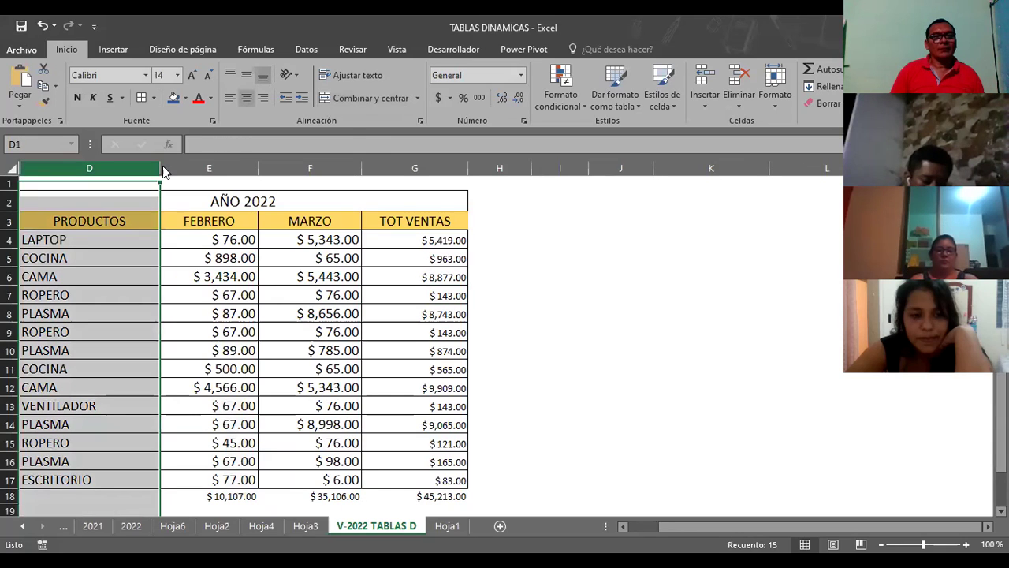
right_click(163, 170)
click(201, 376)
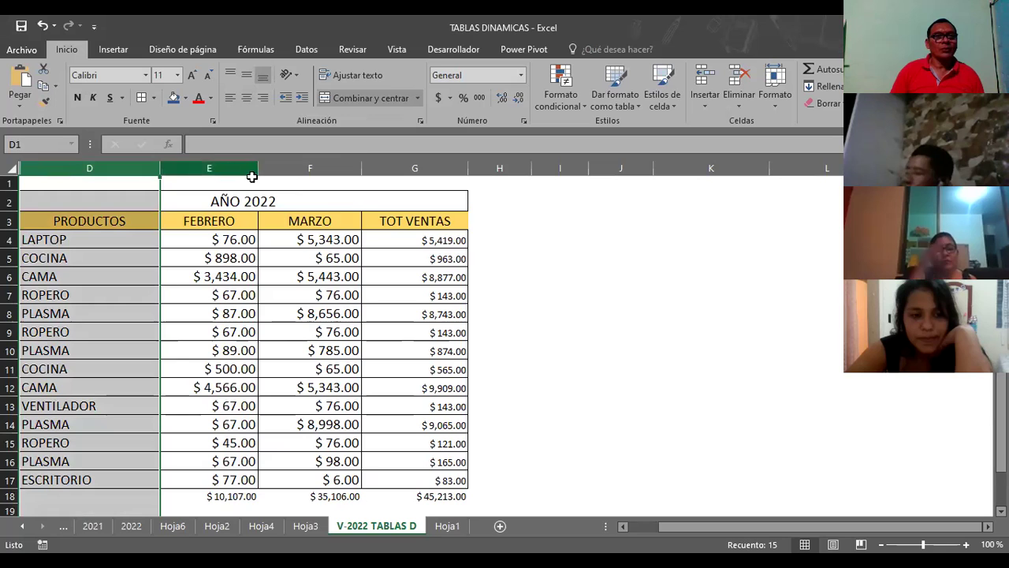
Step: Select the MARZO column, then the whole worksheet, then the FEBRERO column
click(333, 169)
click(12, 168)
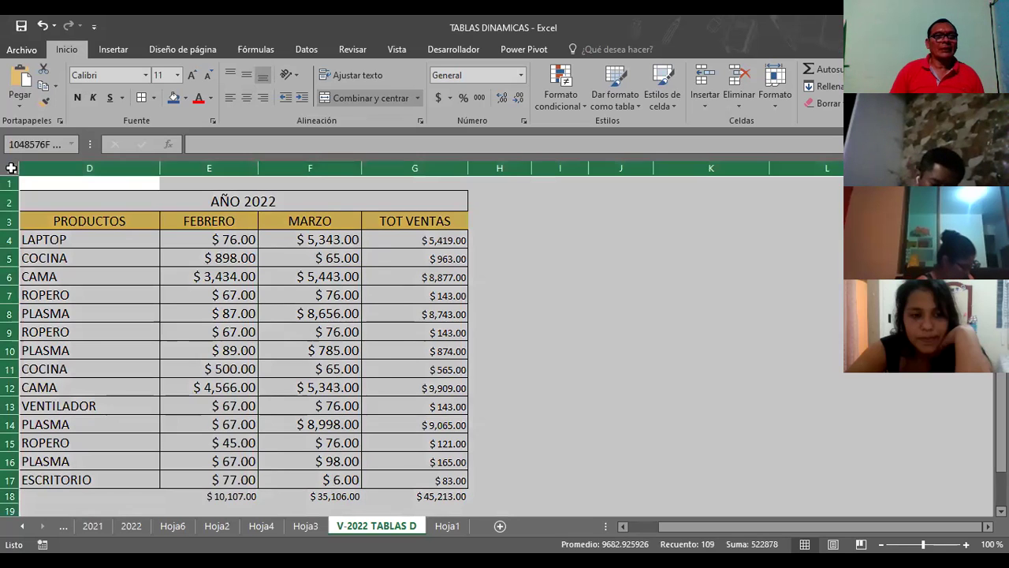
right_click(12, 171)
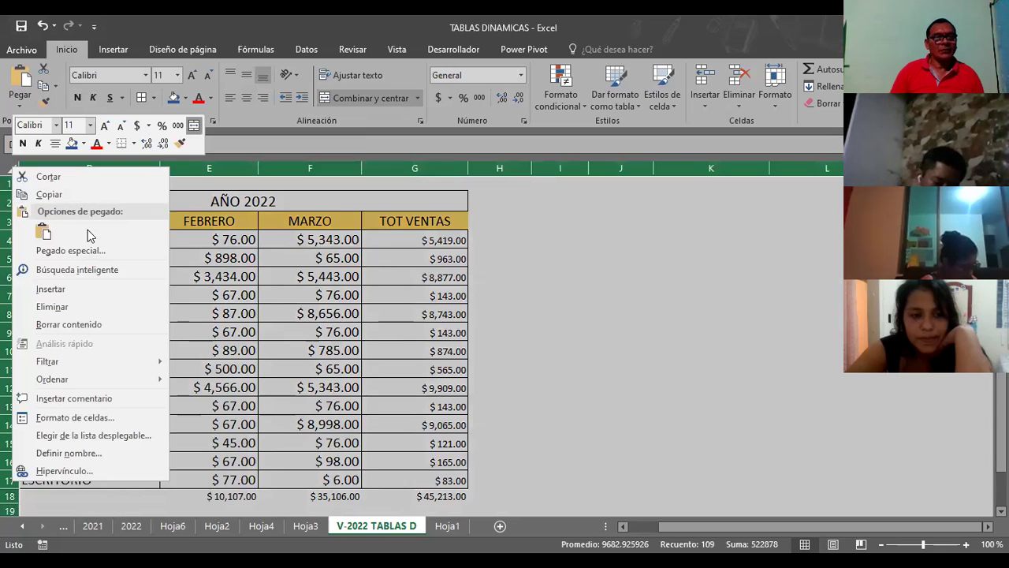
key(Escape)
click(207, 168)
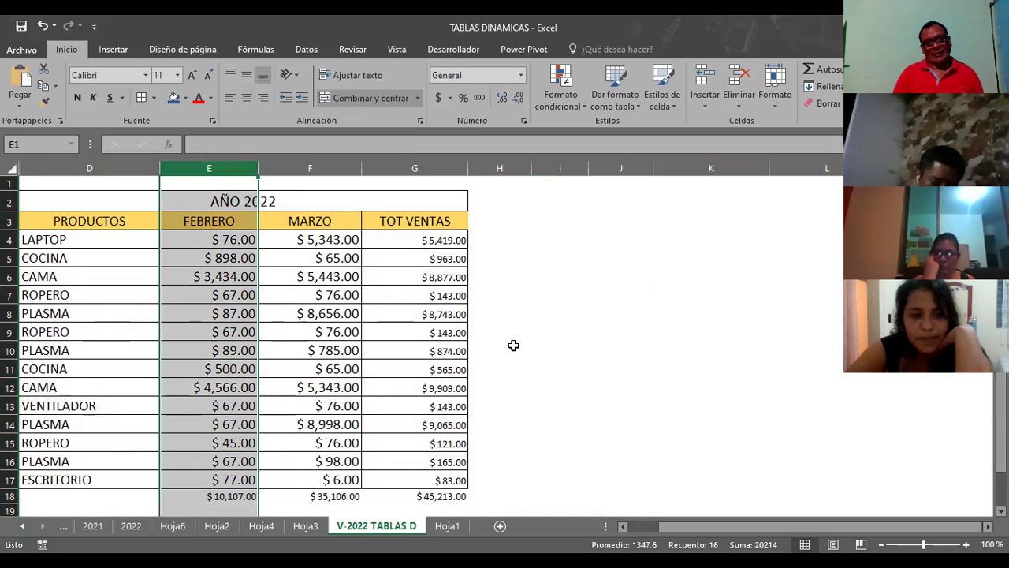
Step: Delete rows 1–20 on Hoja4, removing the pivot table and its 45611 total
click(305, 526)
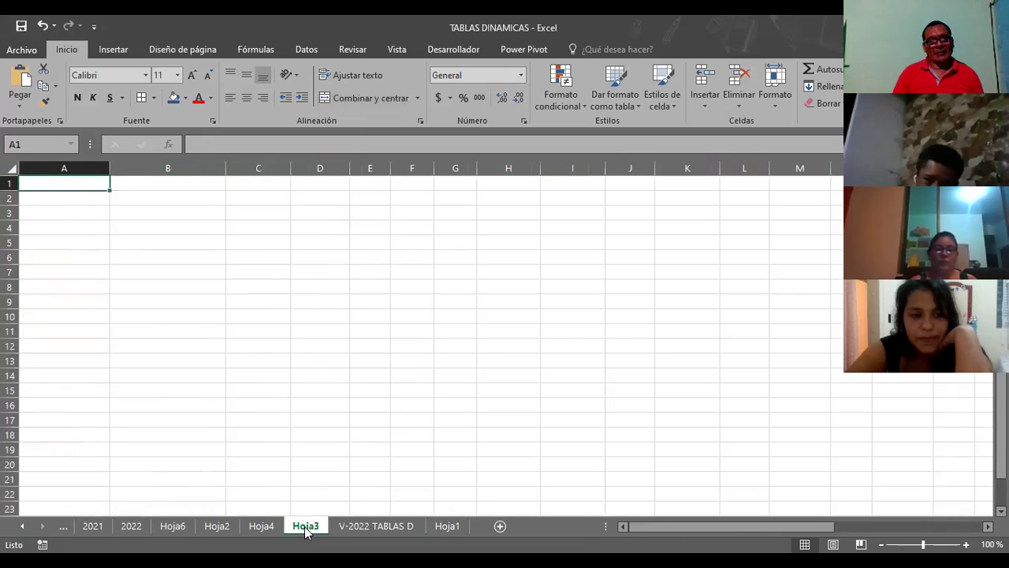
click(261, 526)
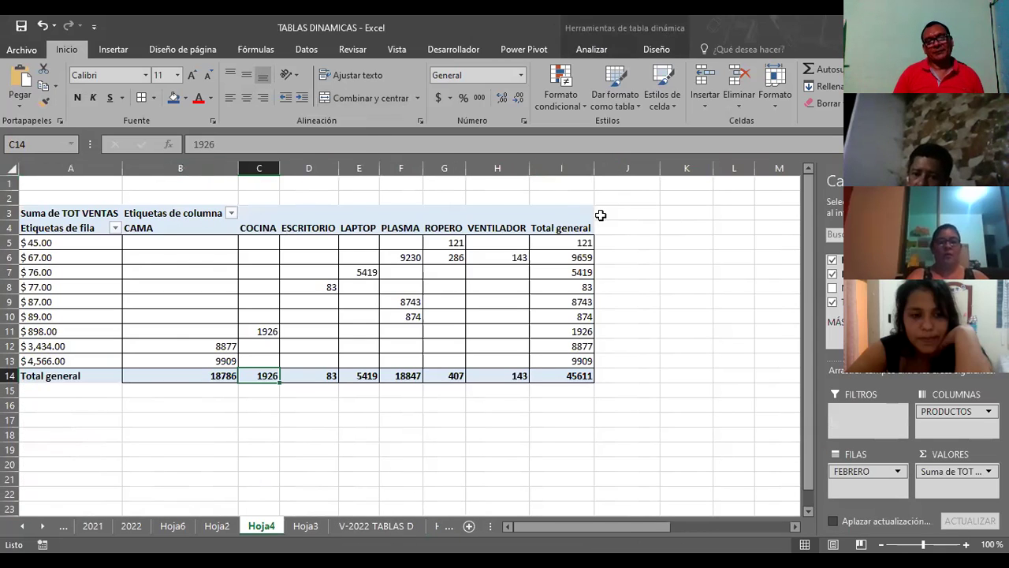
drag(11, 182, 6, 464)
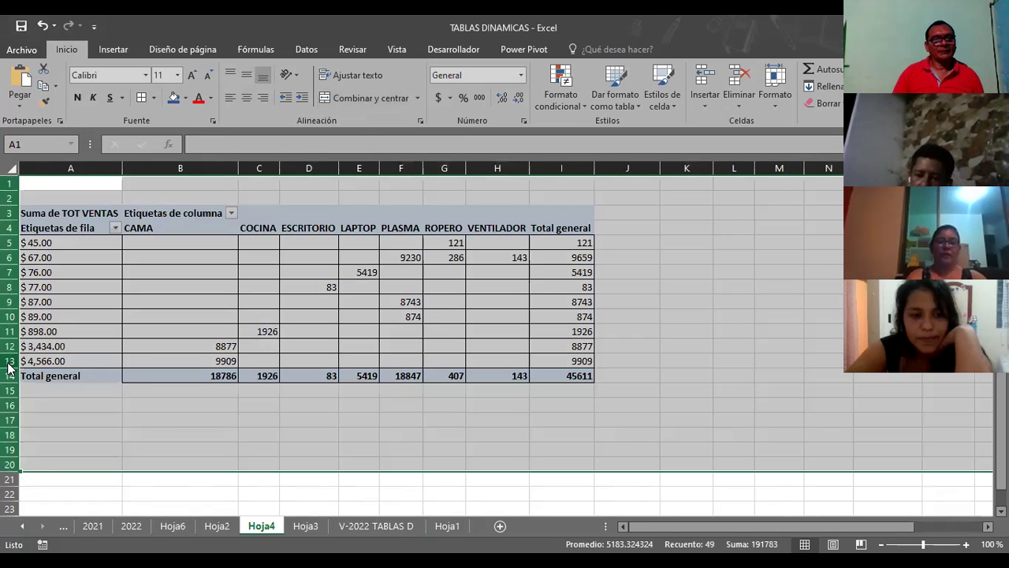
right_click(9, 368)
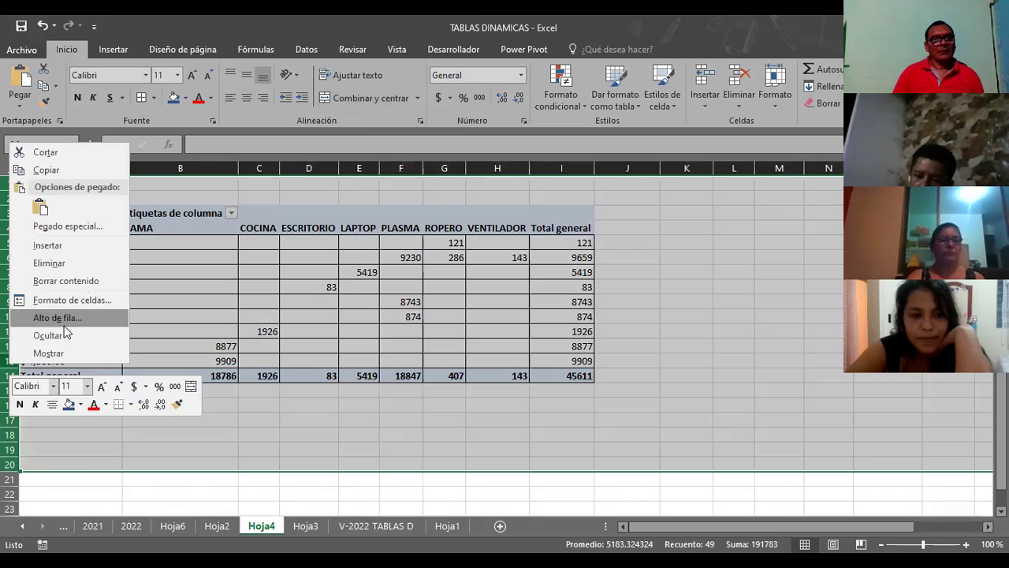
click(56, 355)
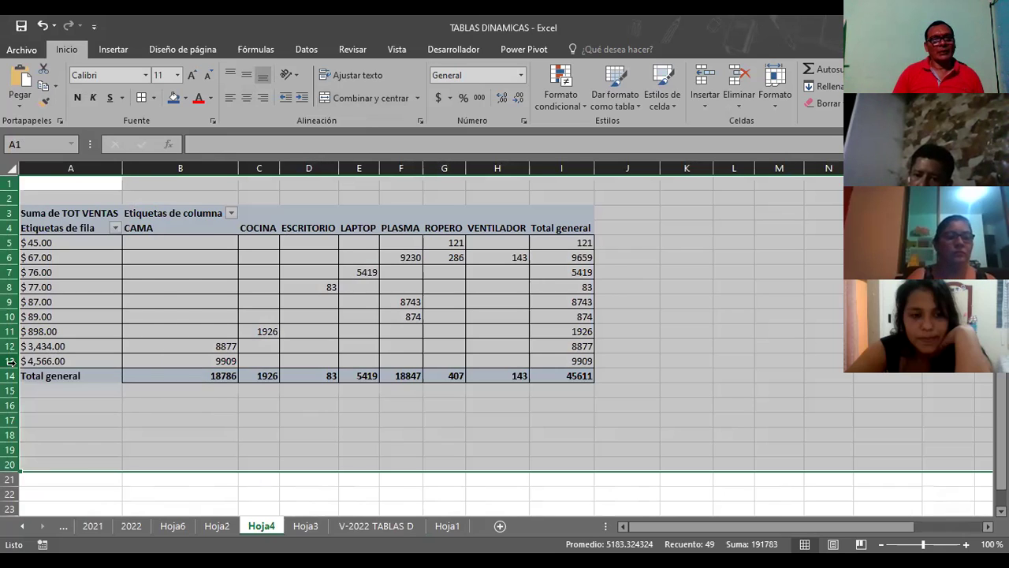
right_click(10, 362)
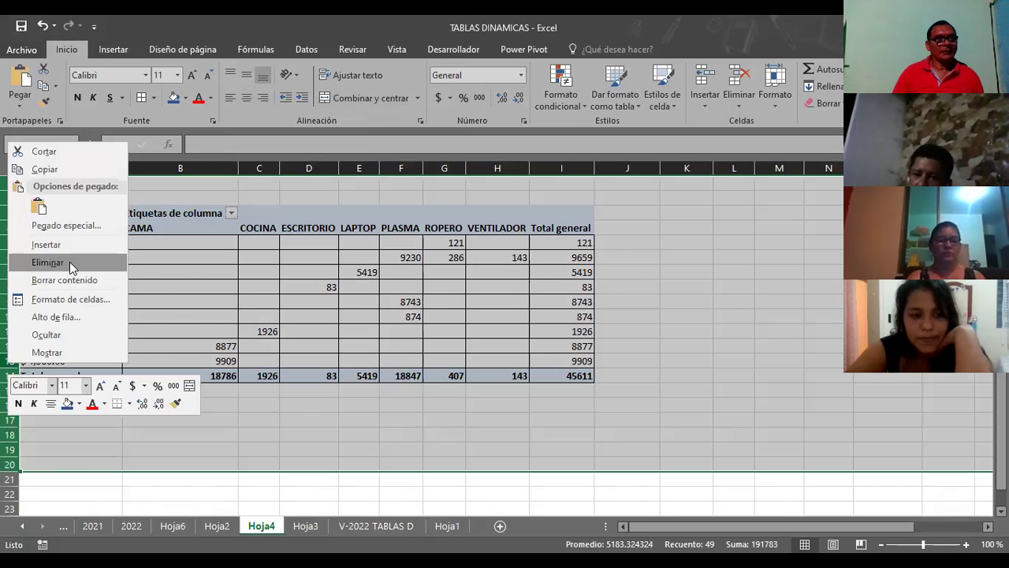
click(69, 262)
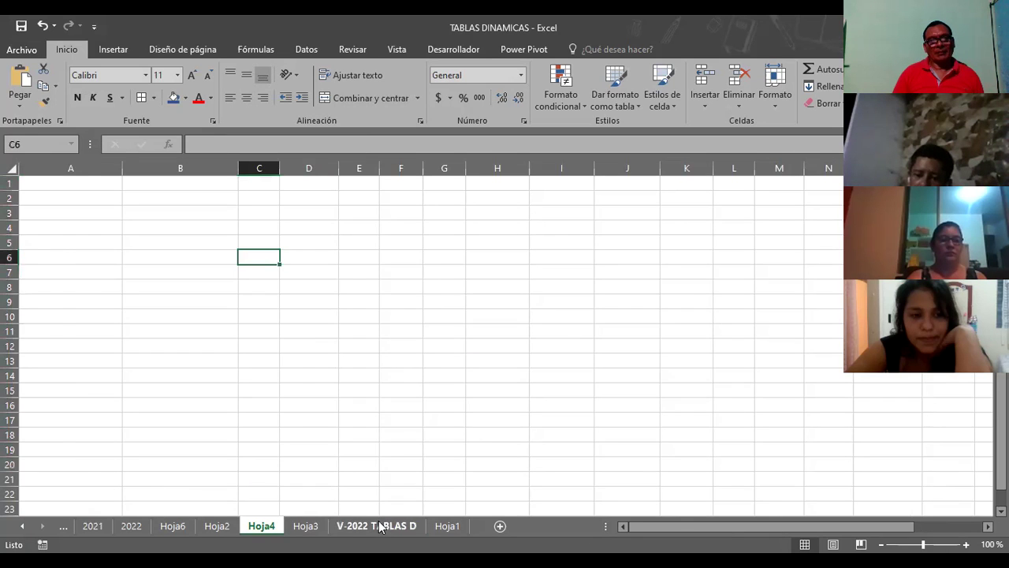
Step: Select columns D to G on V-2022 TABLAS D and unhide any hidden ones
click(377, 525)
click(568, 278)
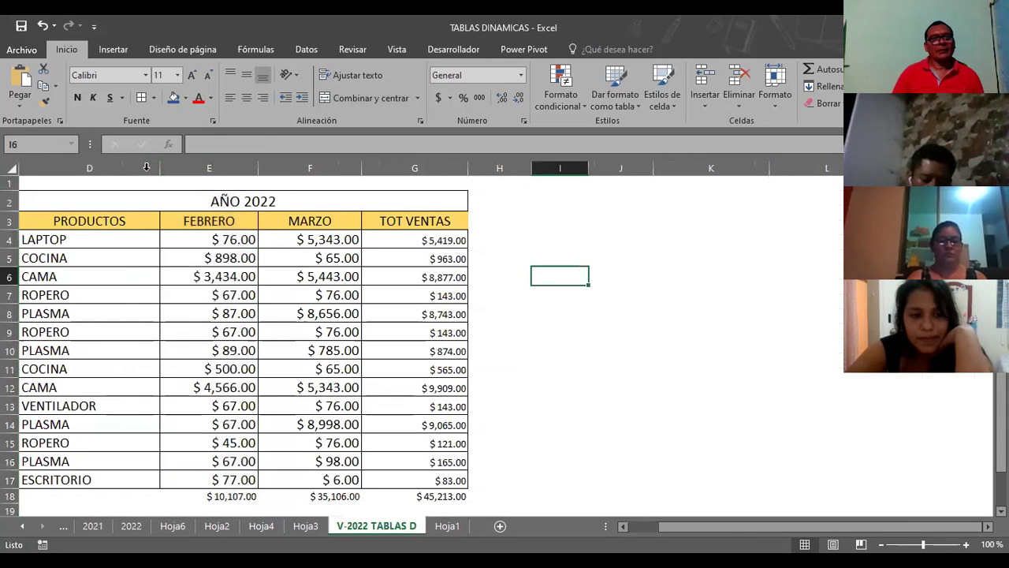
click(146, 168)
click(175, 171)
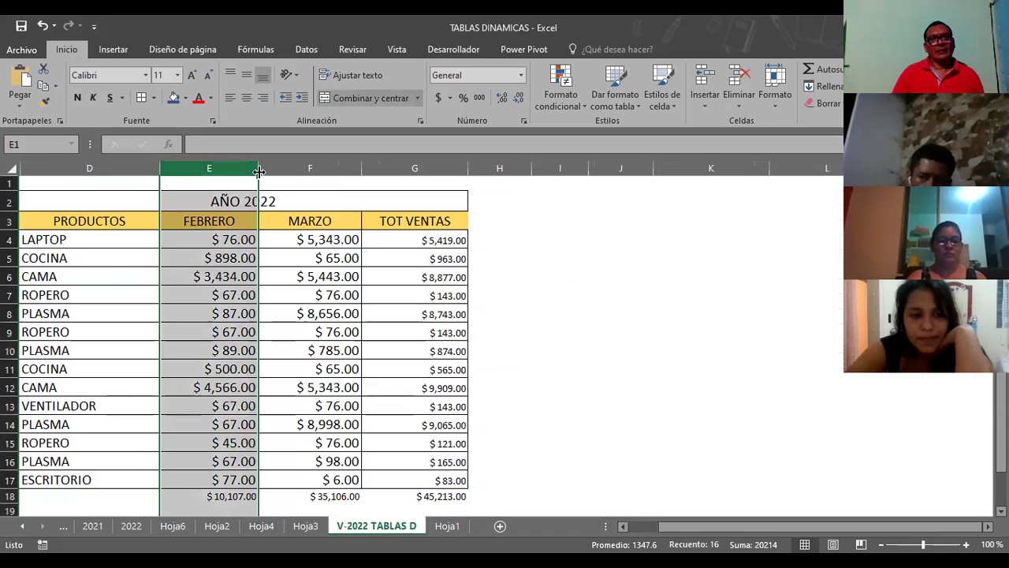
click(269, 169)
drag(103, 168, 161, 170)
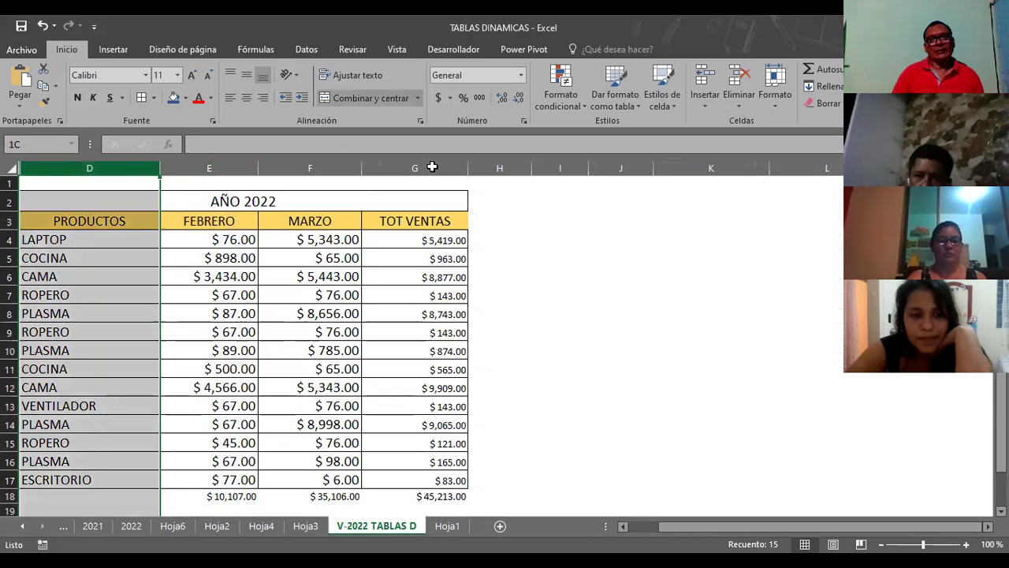
drag(432, 168, 438, 162)
right_click(437, 169)
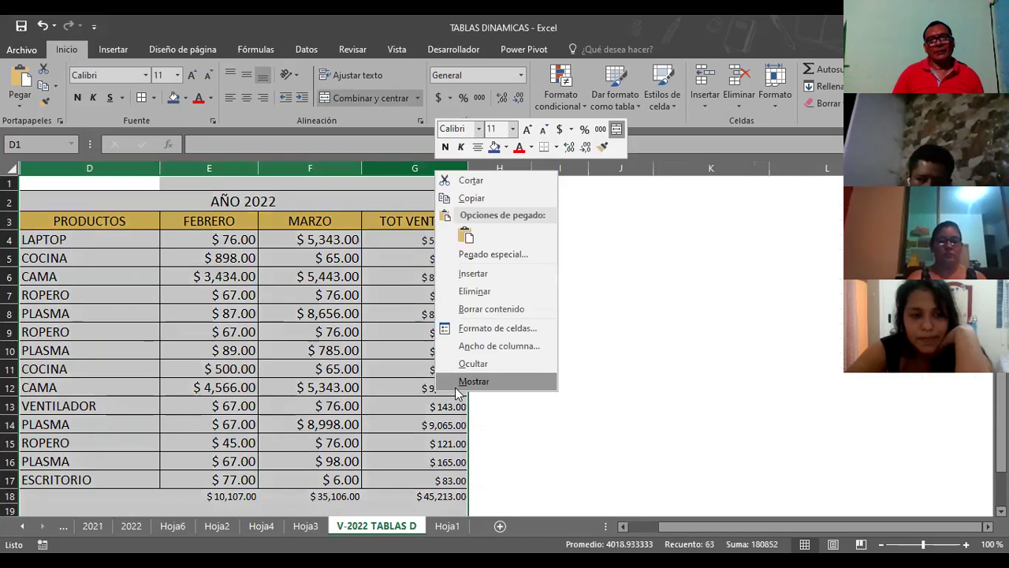
click(473, 382)
Step: Hide the FEBRERO column E with Ocultar
click(446, 277)
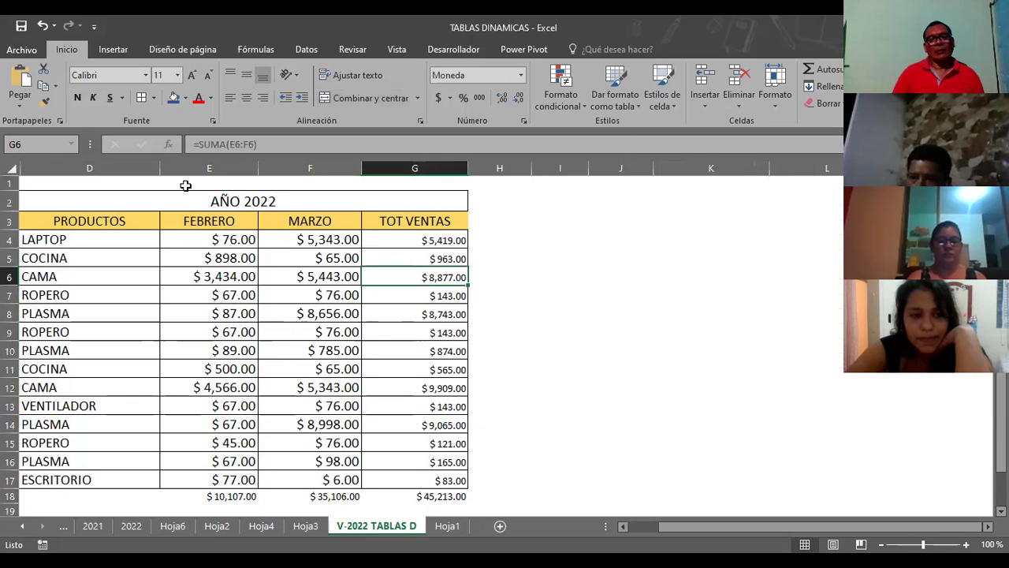
click(227, 167)
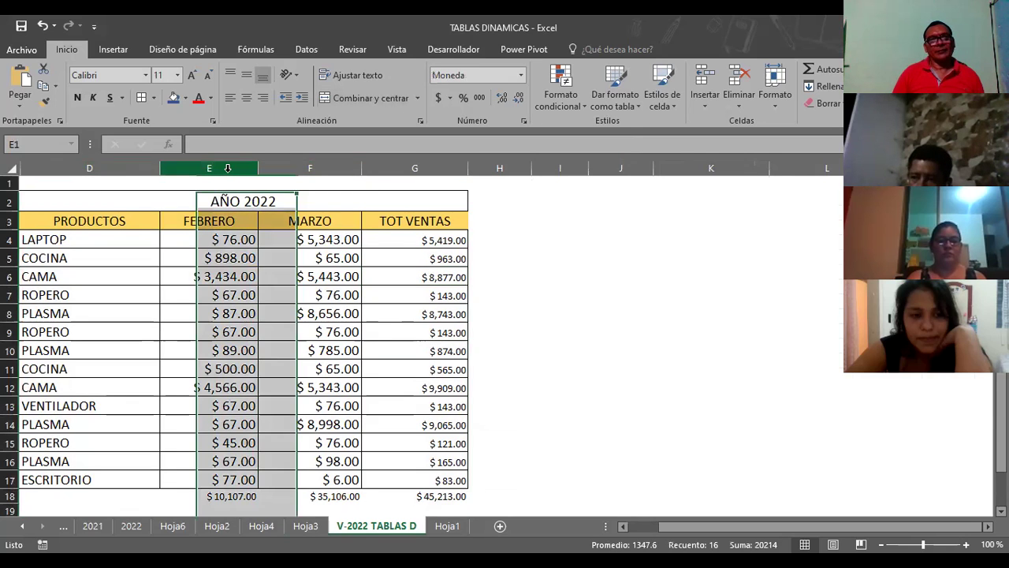
right_click(227, 168)
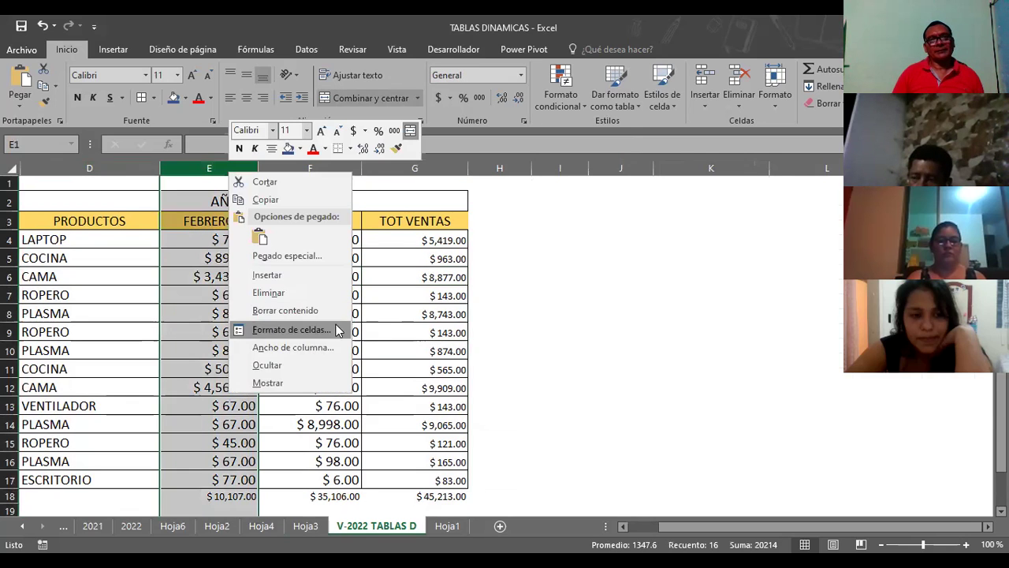
click(300, 365)
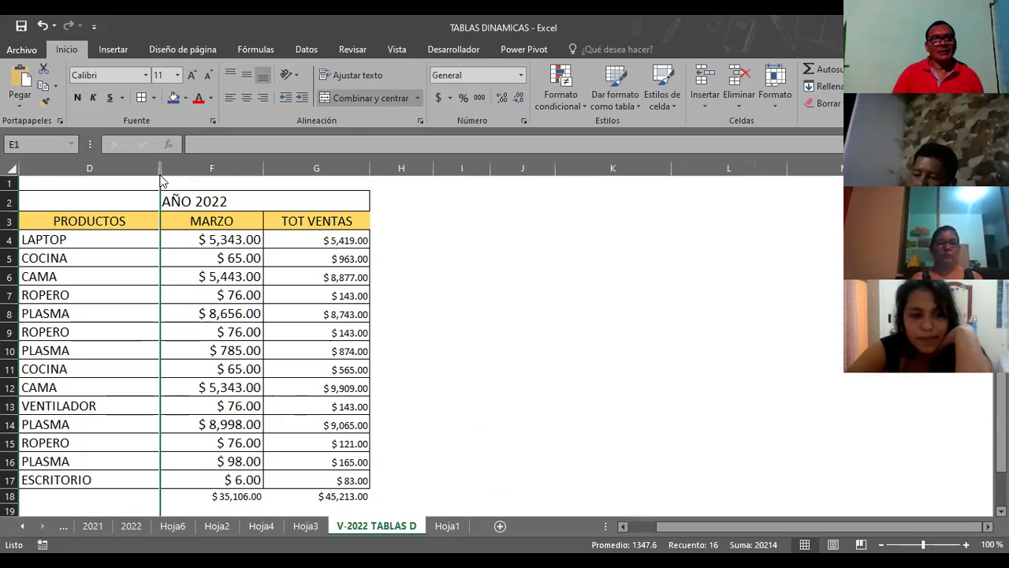
Step: Unhide the FEBRERO column between PRODUCTOS and MARZO
right_click(161, 171)
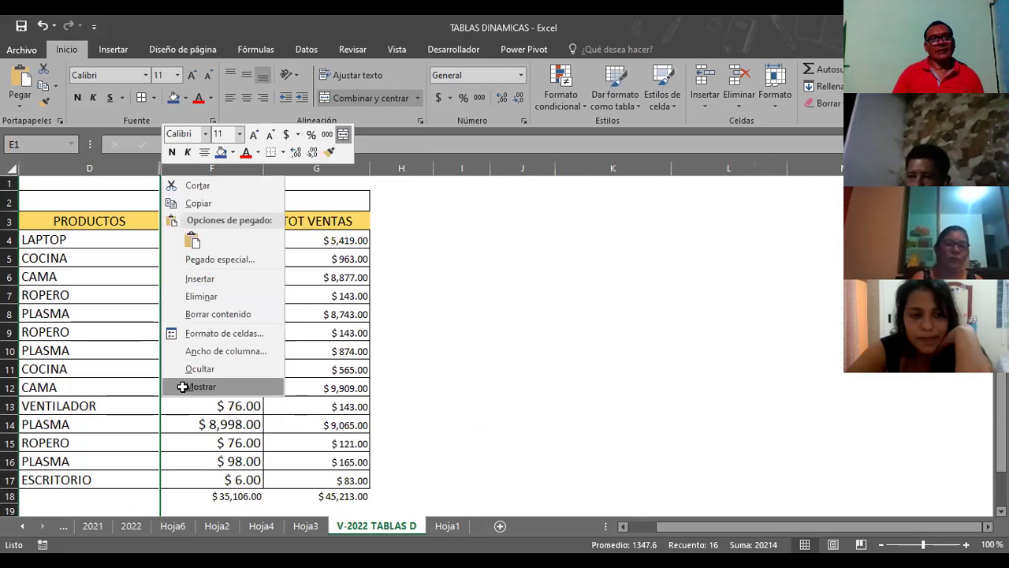
click(183, 387)
click(529, 253)
click(371, 167)
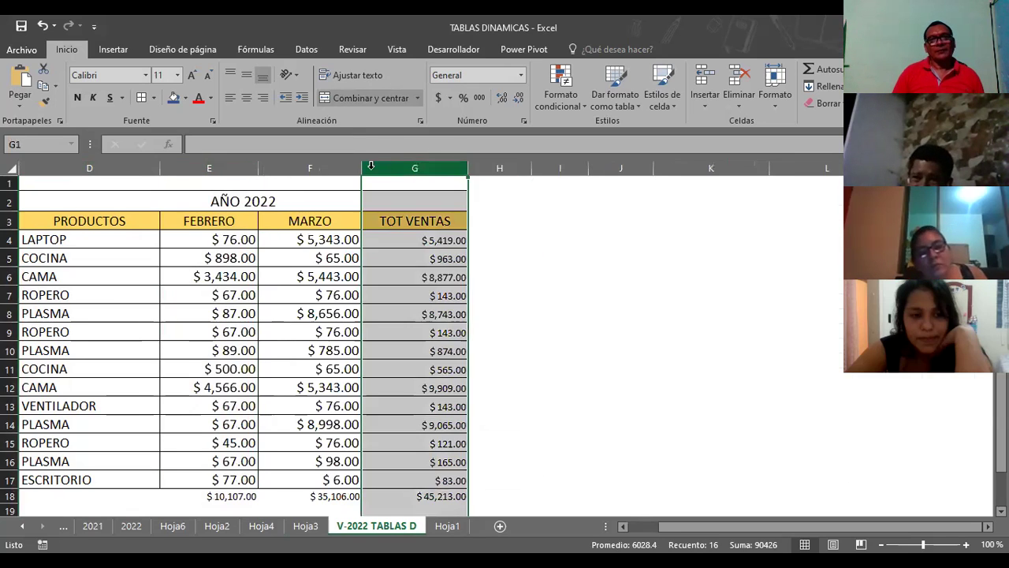
ctrl+click(133, 167)
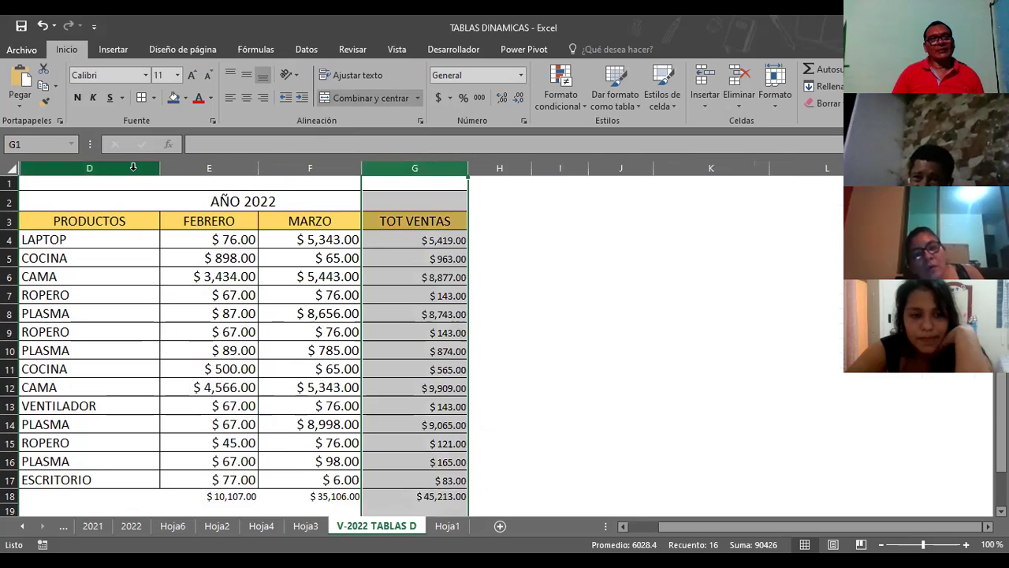
click(133, 167)
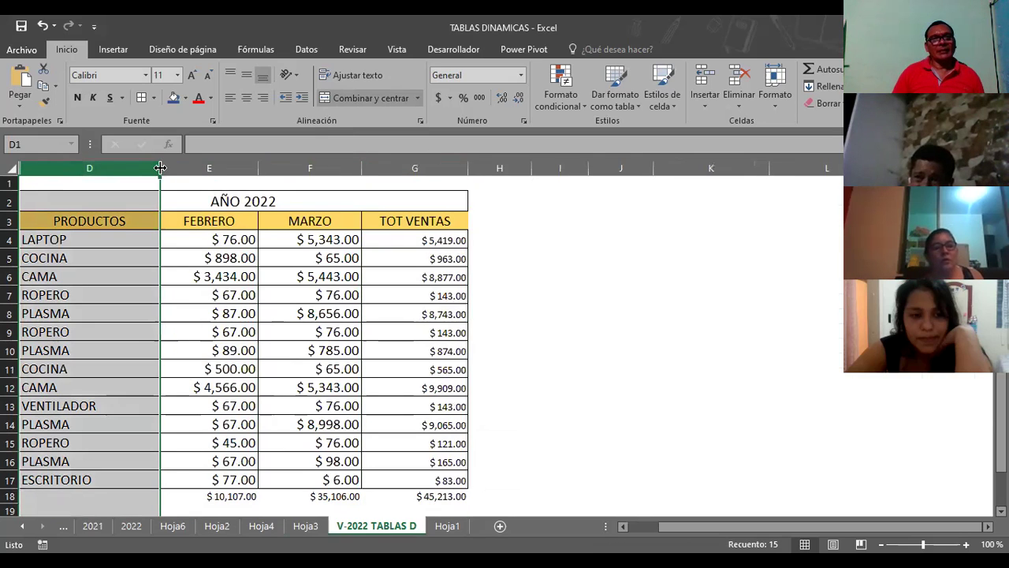
Step: Hide the MARZO column with Ocultar
click(338, 207)
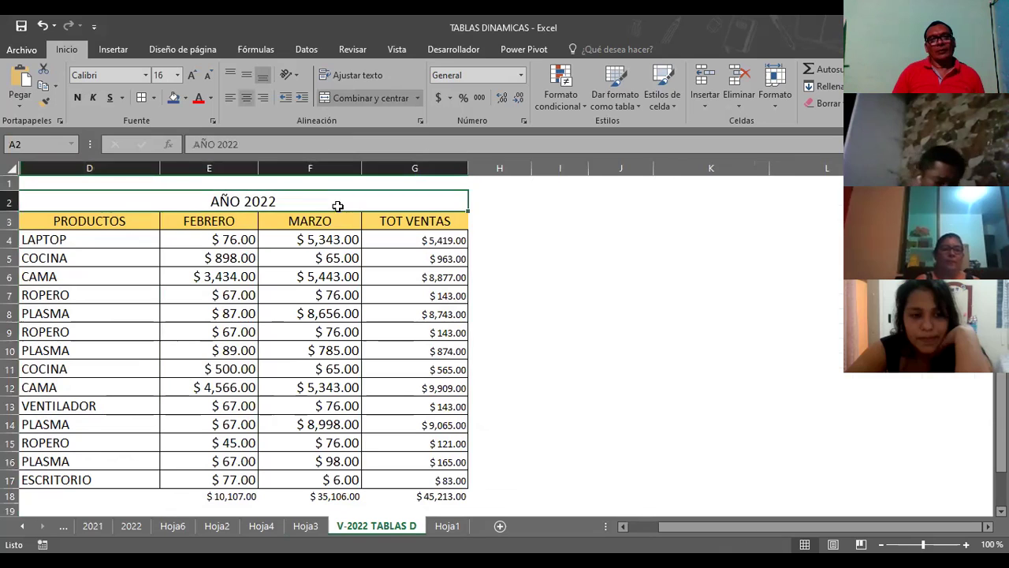
click(293, 221)
click(309, 169)
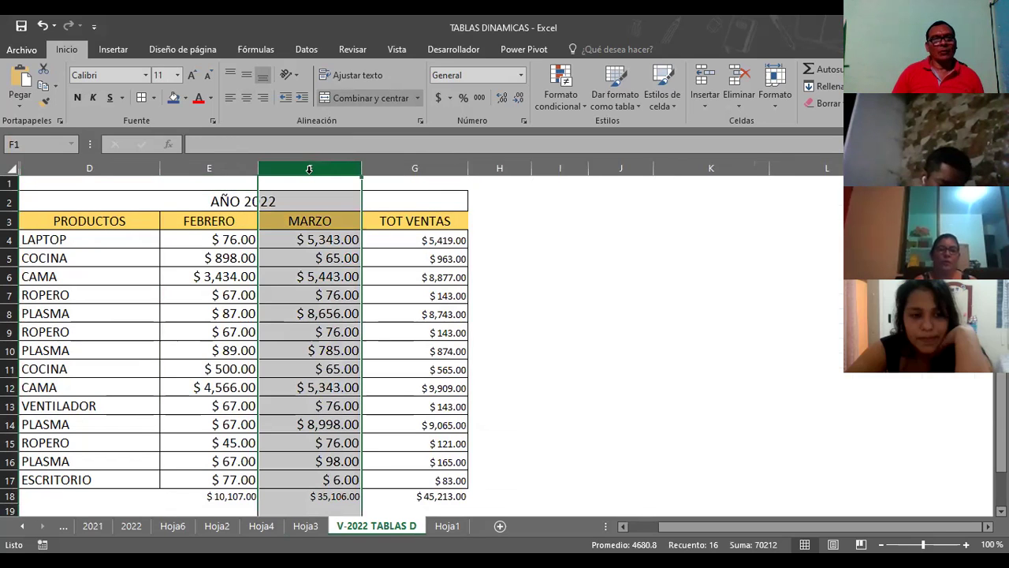
right_click(310, 169)
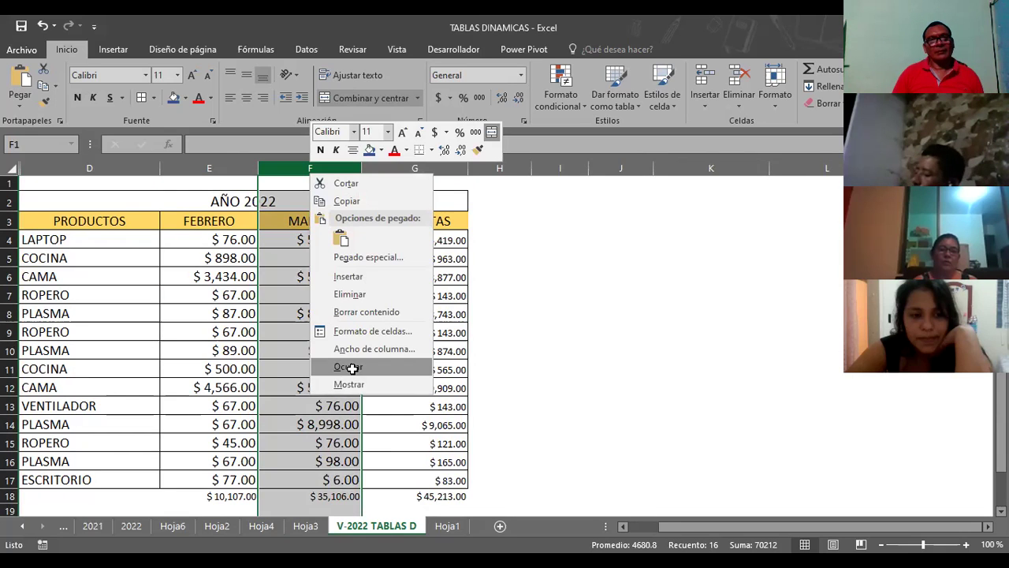
click(351, 367)
click(456, 275)
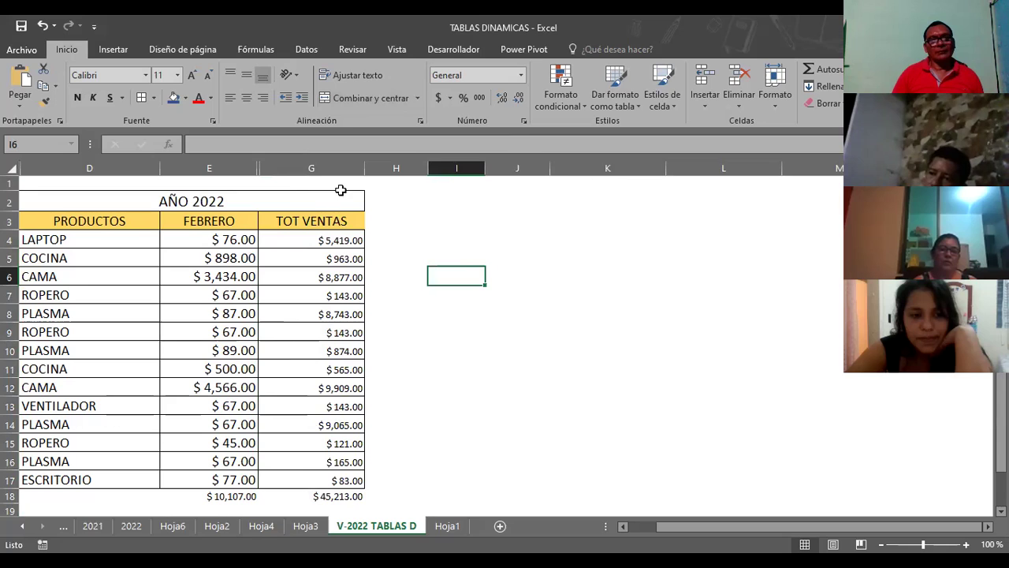
Step: Unhide MARZO and widen the PRODUCTOS, FEBRERO and MARZO columns
double_click(232, 167)
drag(160, 167, 193, 167)
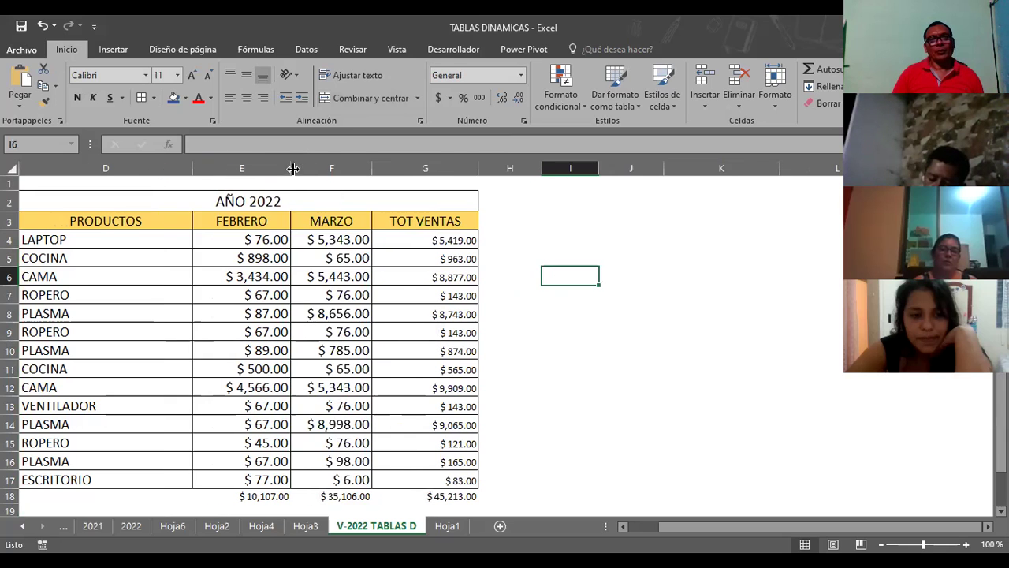
drag(290, 168, 325, 168)
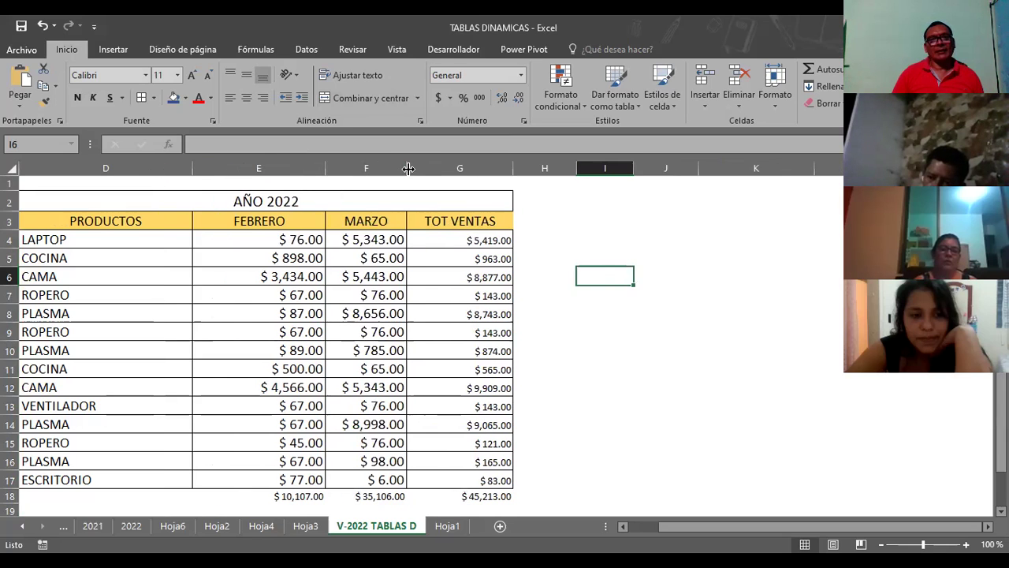
drag(407, 168, 419, 167)
Step: Unhide any hidden columns across D through J
click(188, 168)
drag(192, 175, 205, 175)
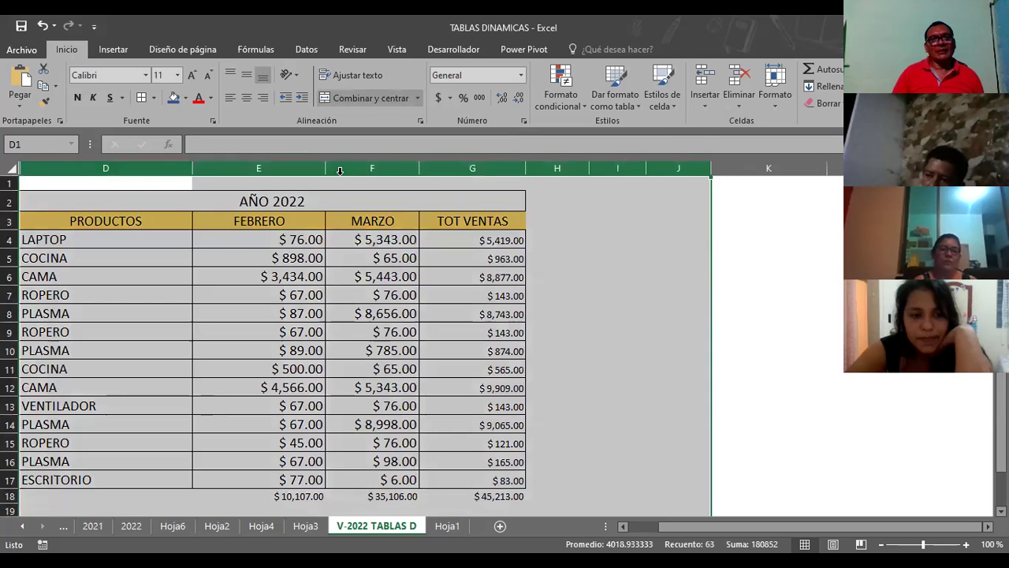
shift+click(694, 168)
right_click(343, 179)
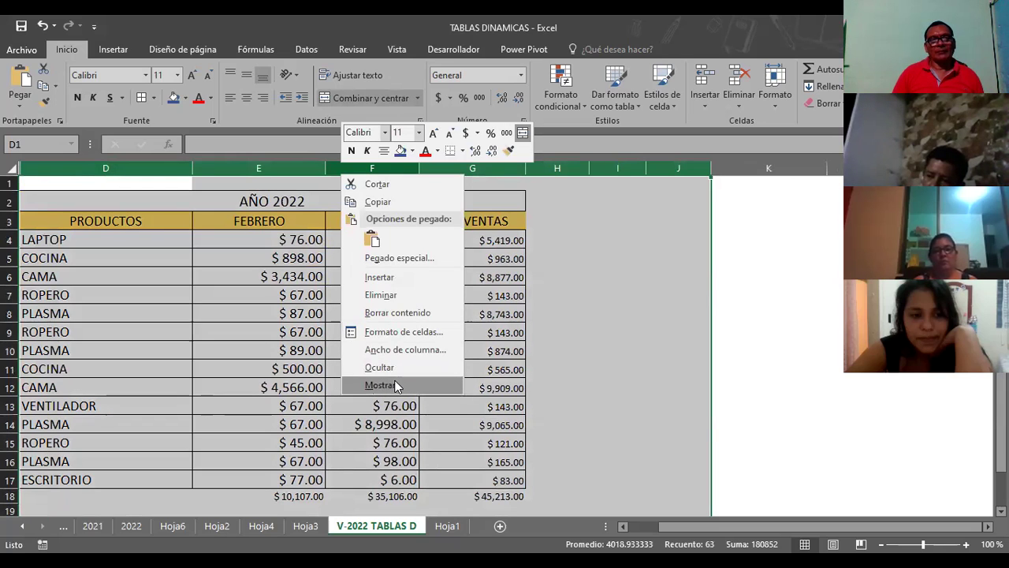
click(397, 385)
click(215, 253)
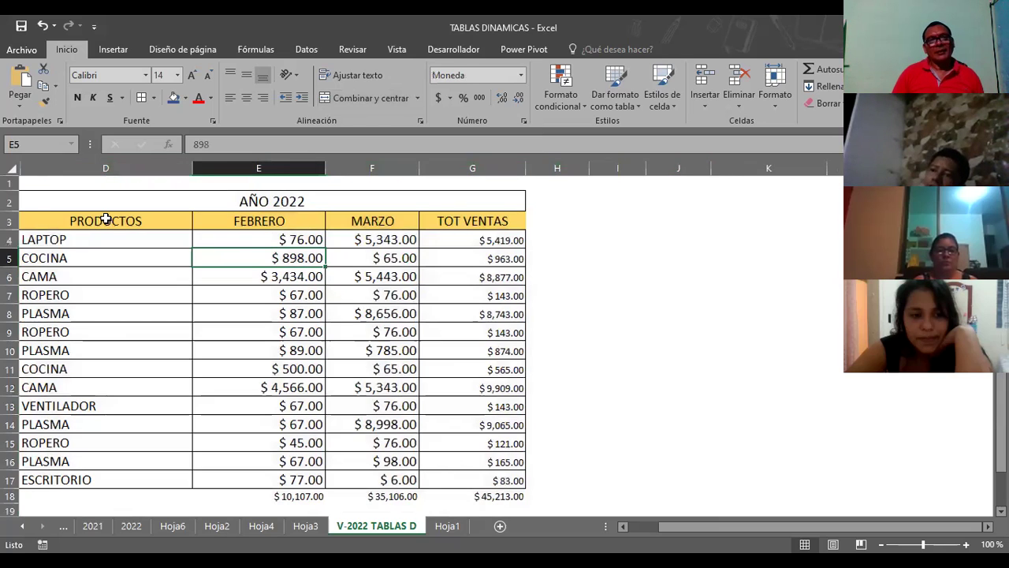
click(105, 219)
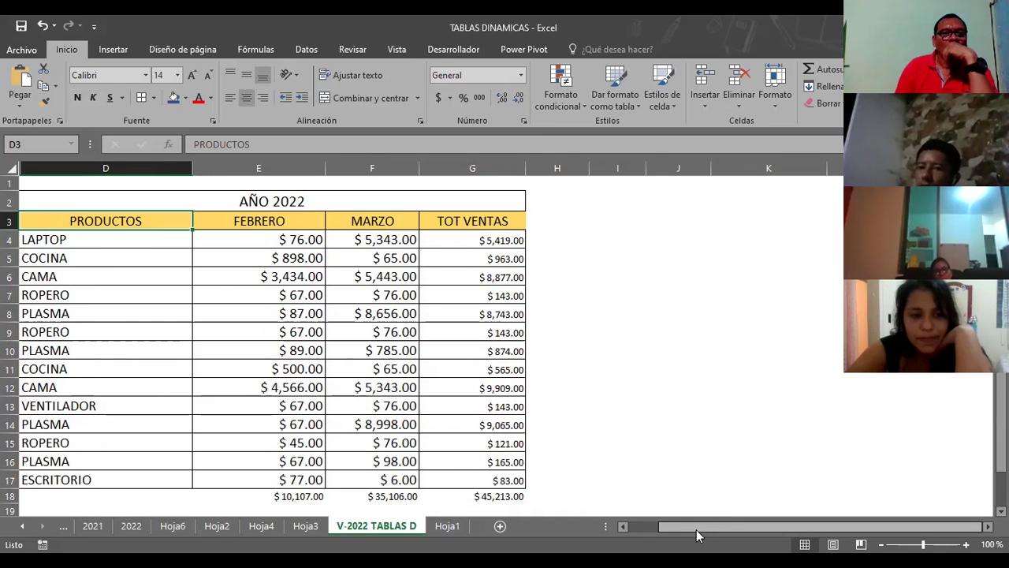
drag(698, 529, 721, 528)
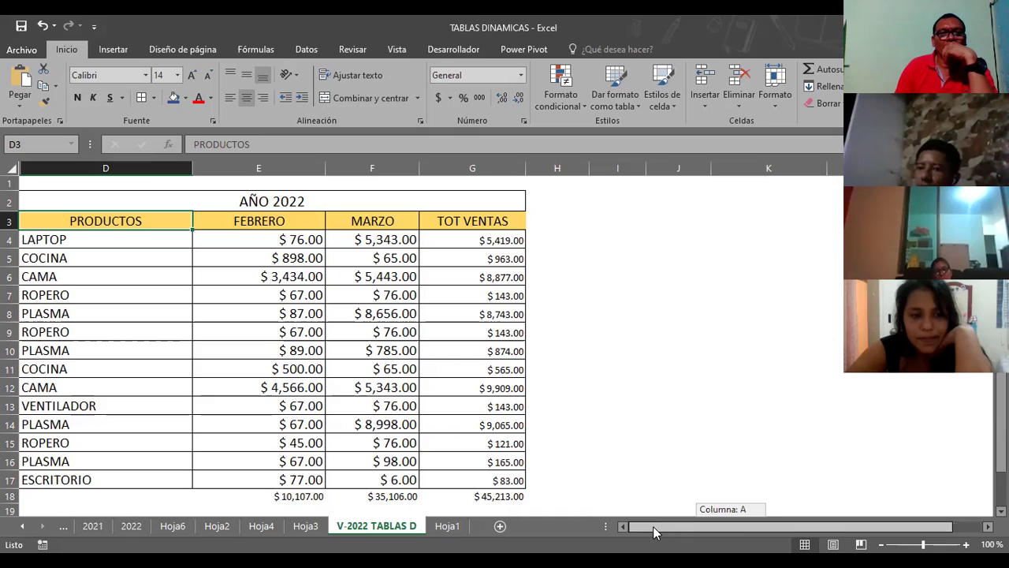
click(700, 526)
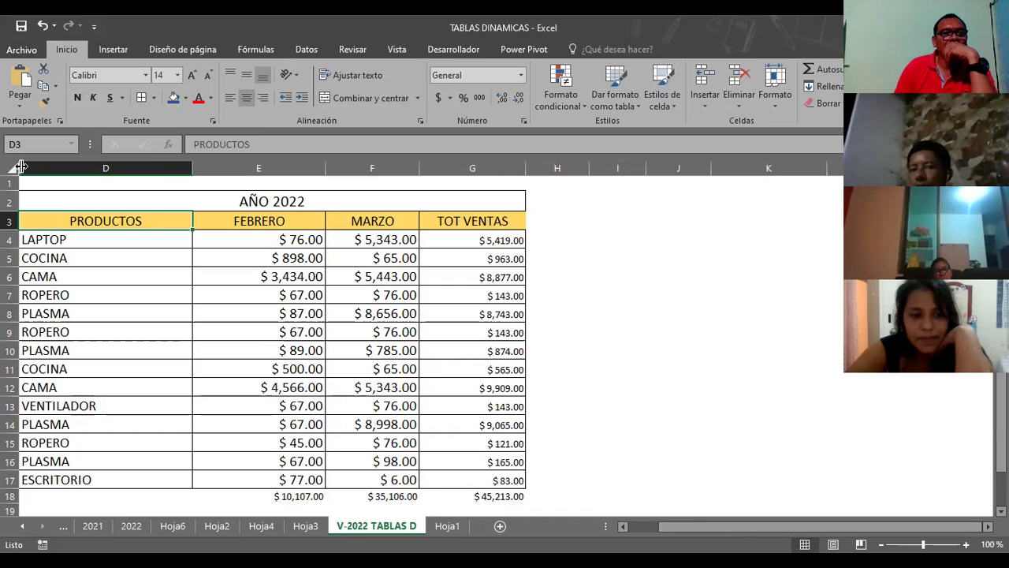
Step: Unhide the DEPARTAMENTO, NOMBRE and CODIGO columns at the sheet's left edge
right_click(24, 171)
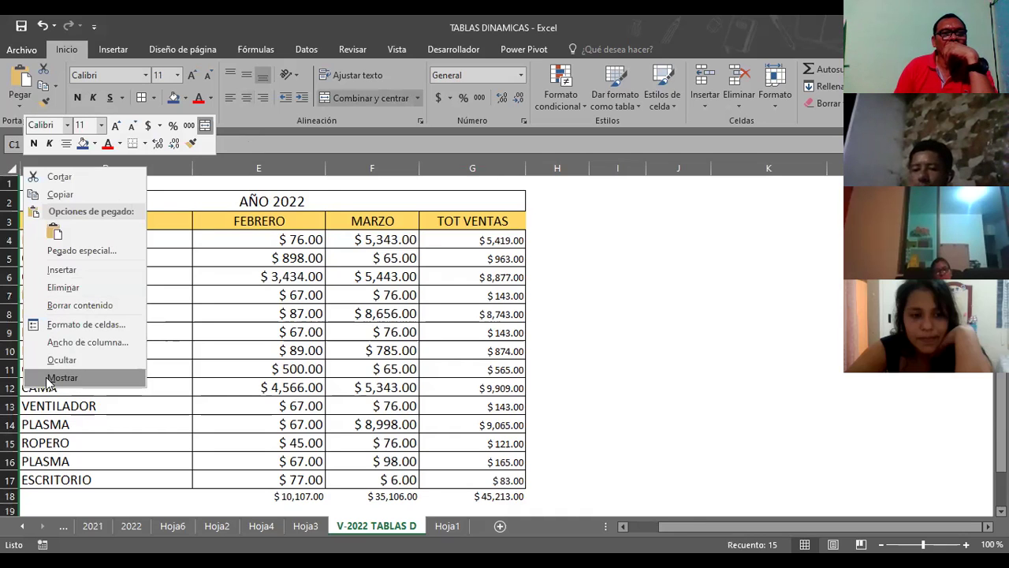
click(49, 379)
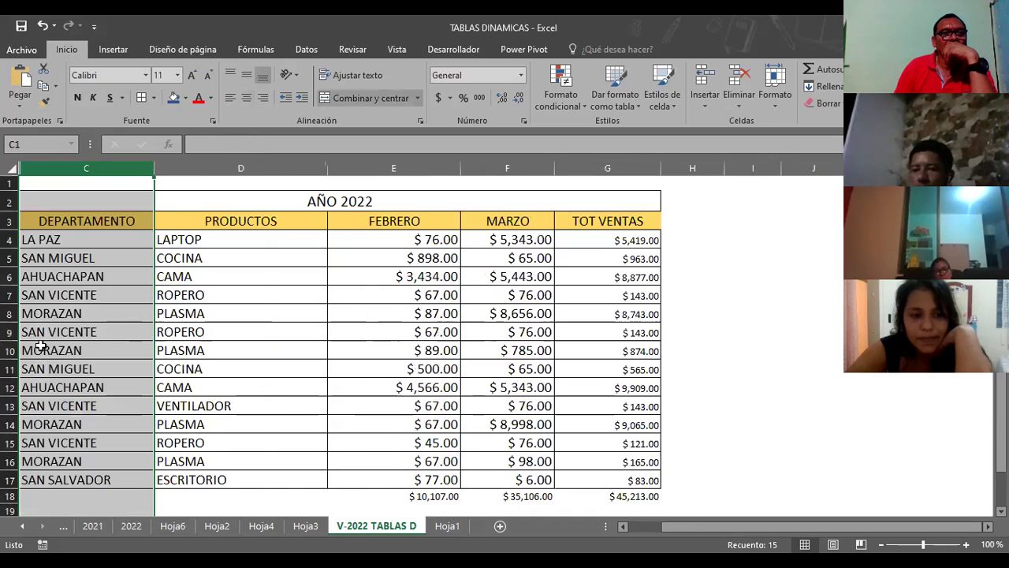
click(19, 168)
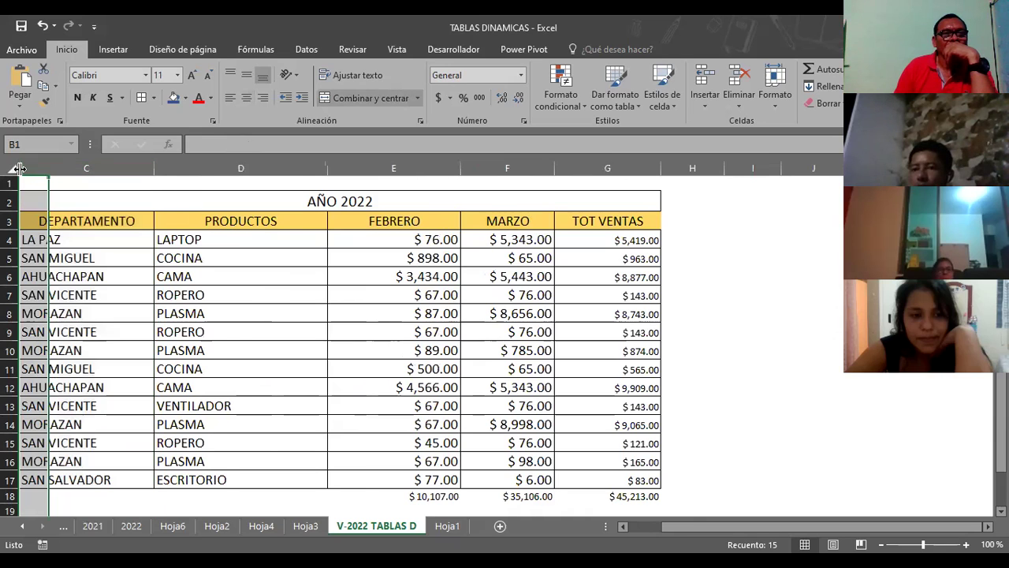
key(shift+F10)
click(47, 379)
click(223, 296)
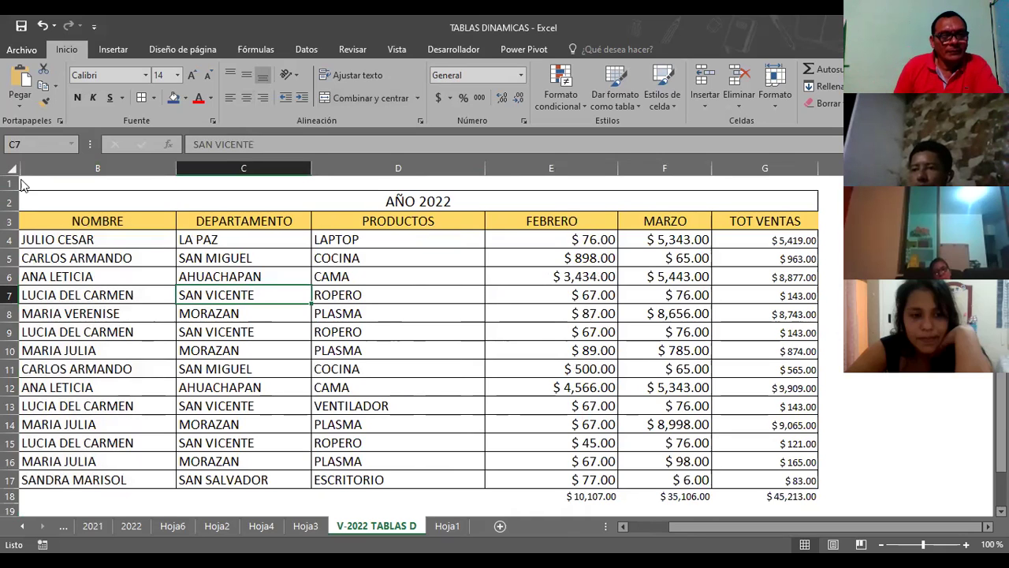
right_click(22, 170)
click(45, 379)
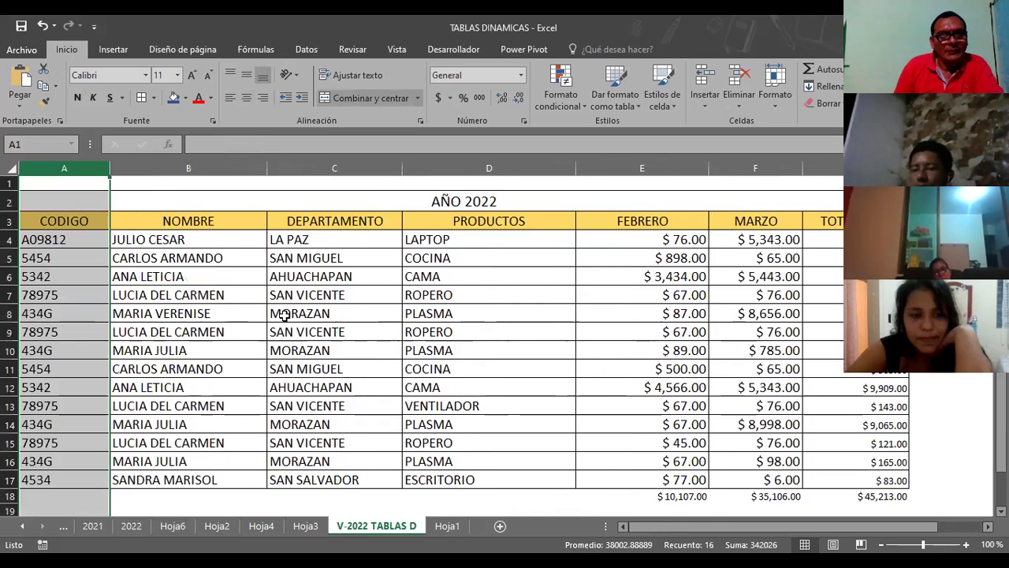
click(284, 314)
click(361, 258)
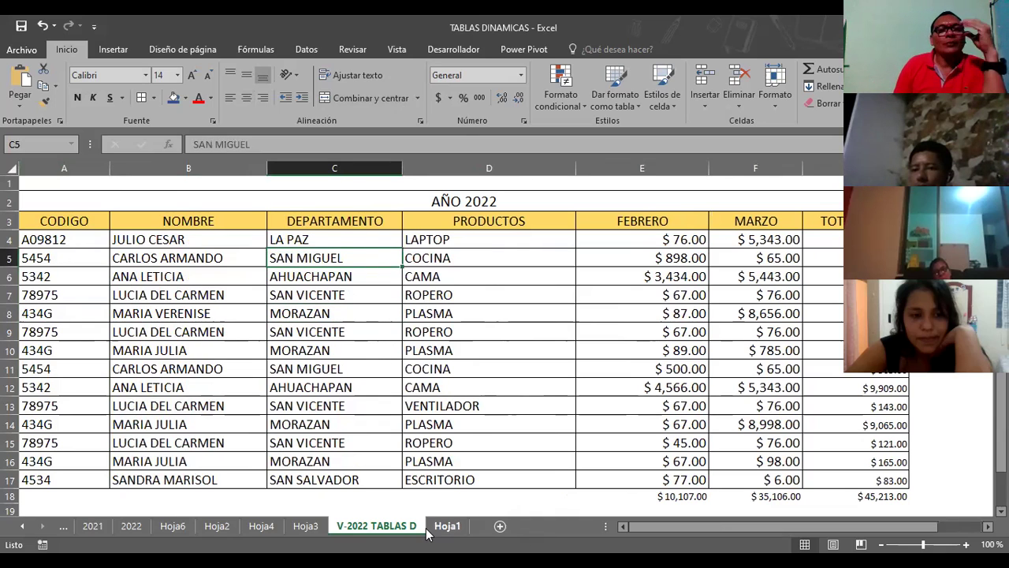
Step: Select the FEBRERO, MARZO and TOT VENTAS figures in E3:G17
mouse_move(68, 221)
mouse_down()
mouse_move(775, 209)
mouse_move(855, 496)
mouse_up()
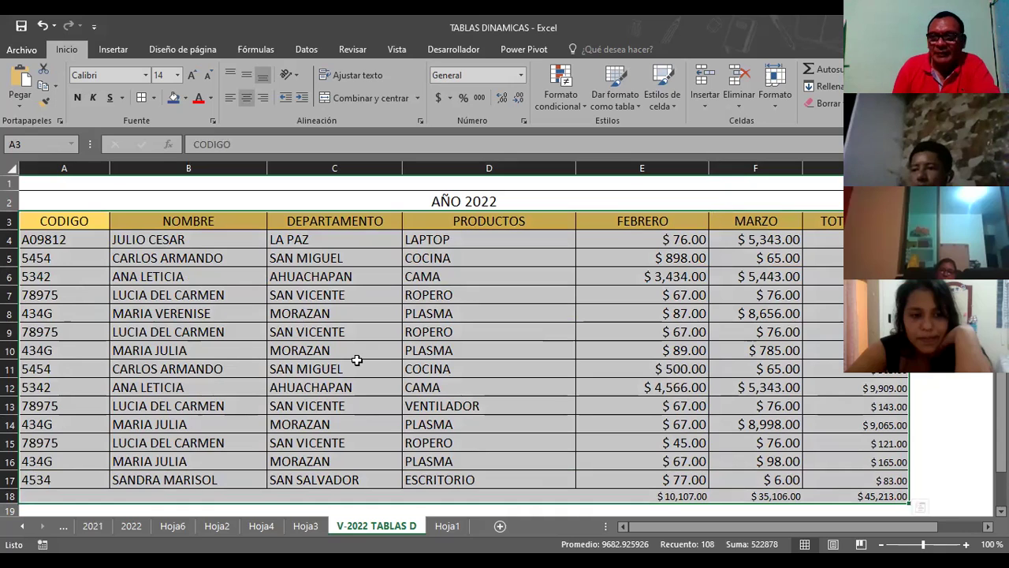
click(329, 315)
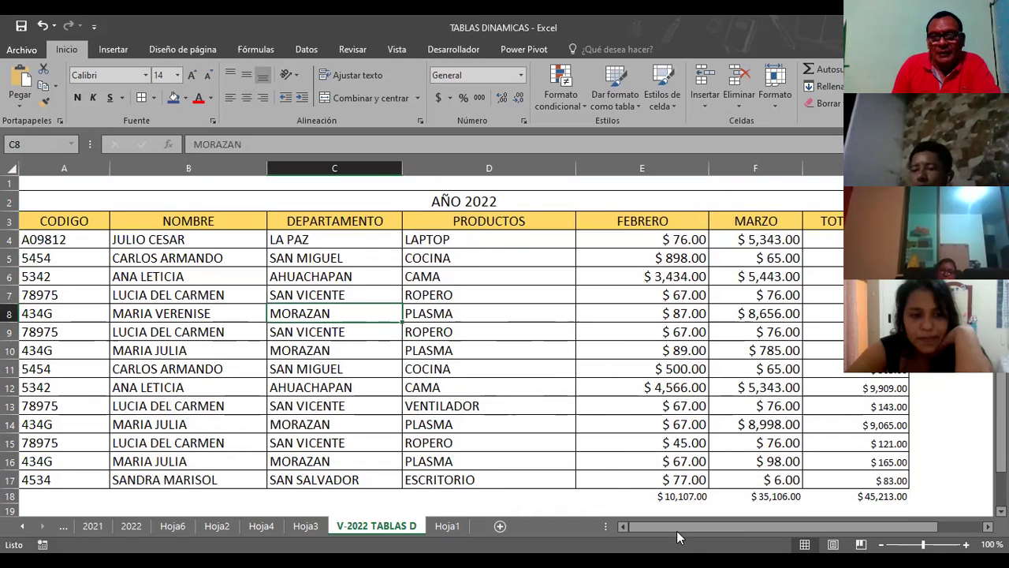
drag(683, 527, 721, 527)
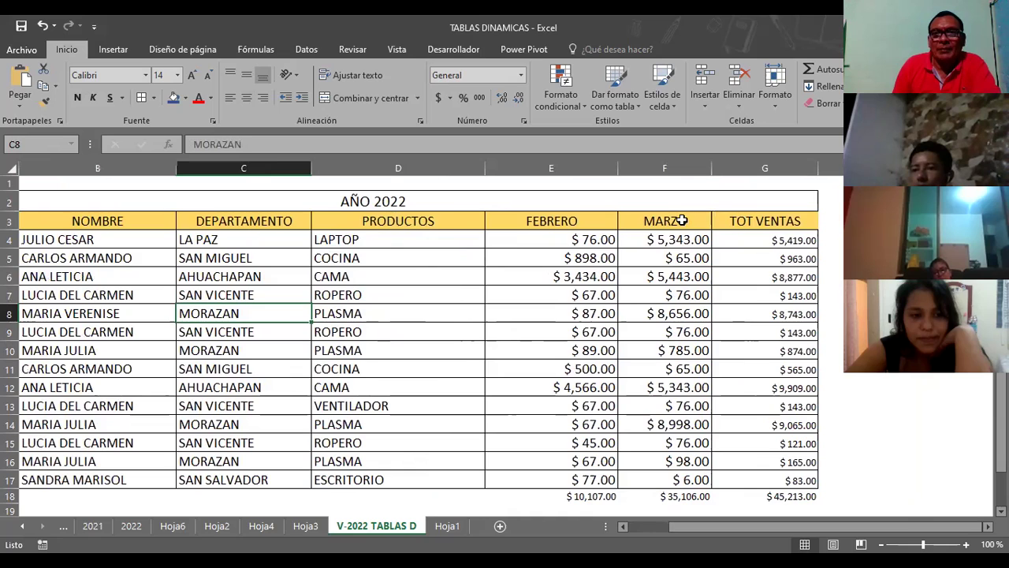
drag(682, 221, 748, 476)
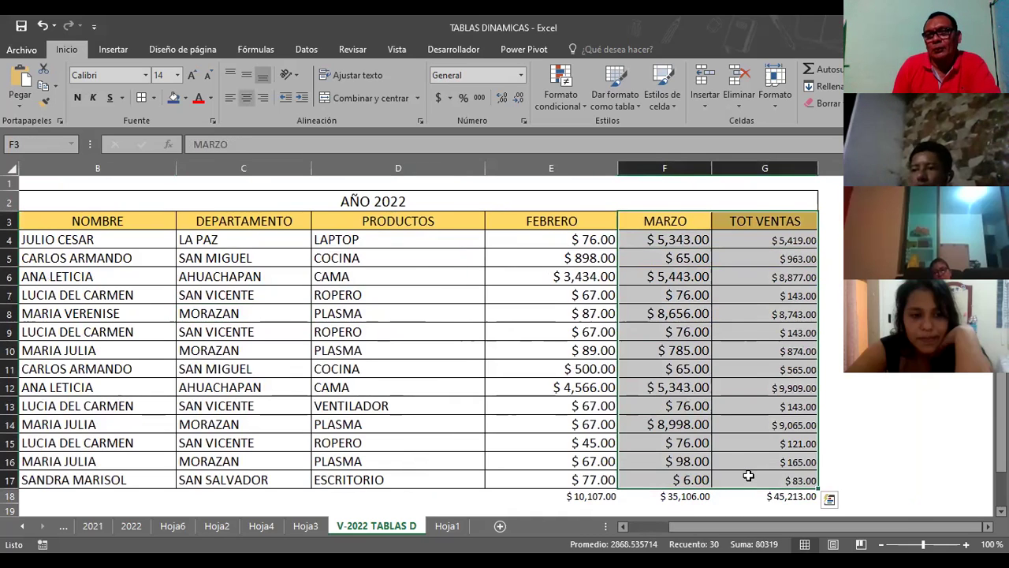
click(554, 224)
drag(554, 225, 767, 482)
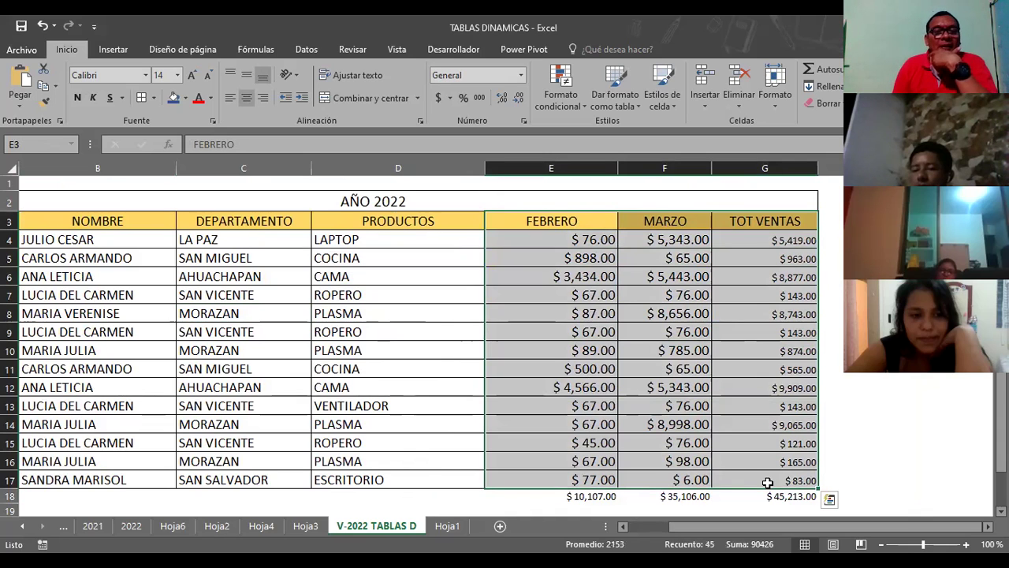
Step: Insert a pivot table from E3:G17 on a new sheet and sum TOT VENTAS in VALORES
click(308, 49)
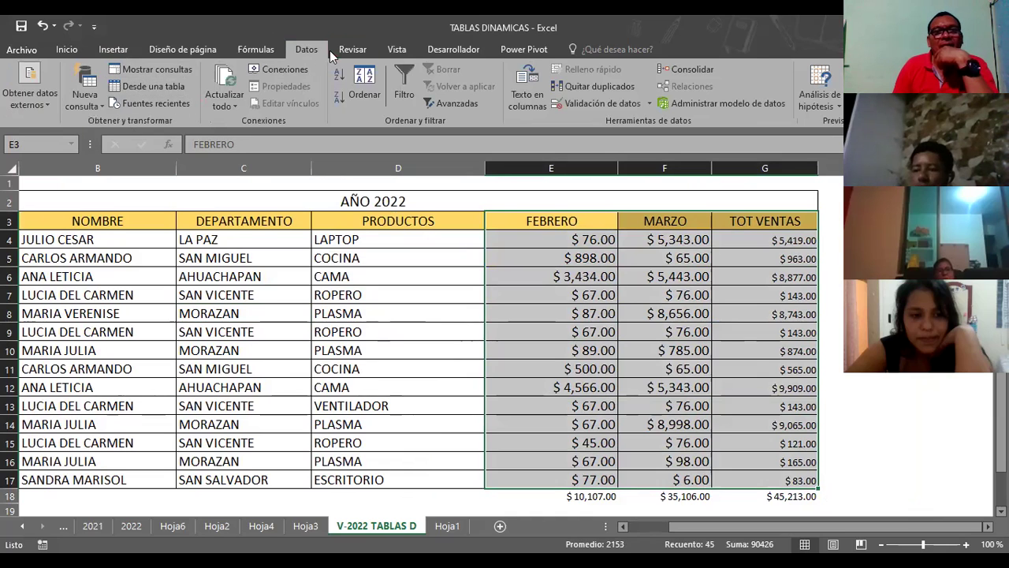
click(114, 51)
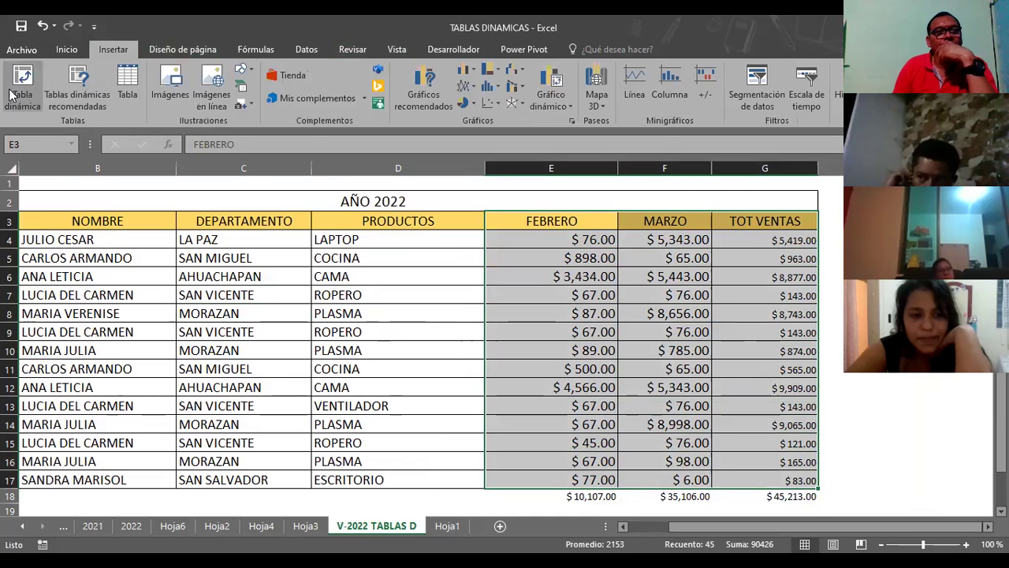
click(13, 94)
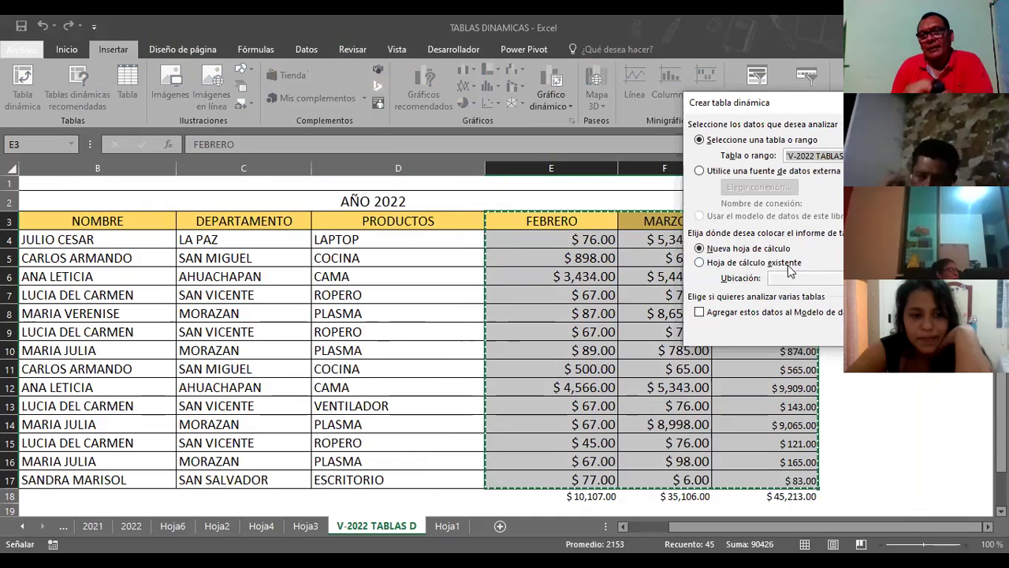
click(770, 288)
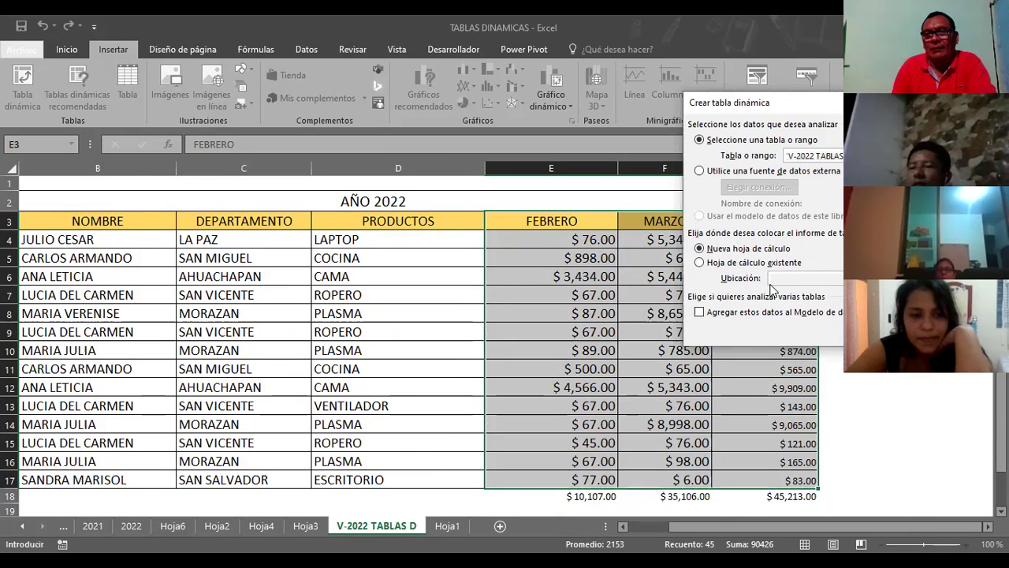
key(Return)
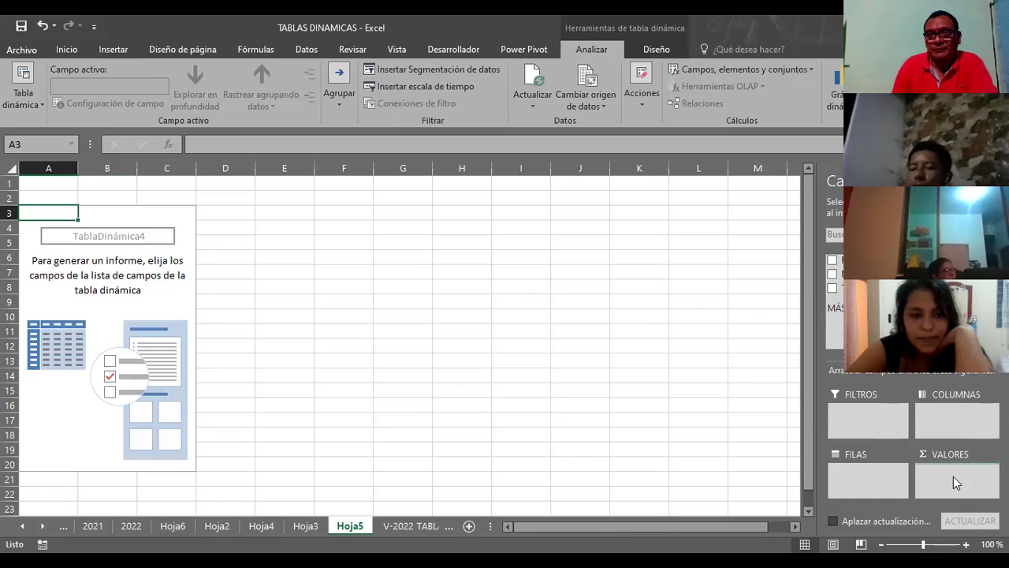
drag(954, 482, 950, 483)
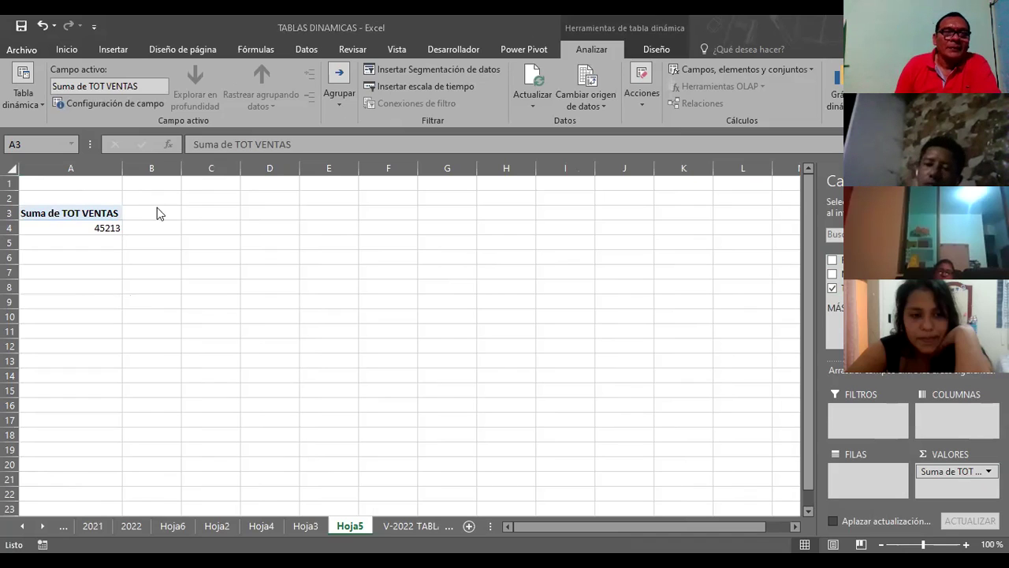
Step: Add FEBRERO as a row field under the Suma de TOT VENTAS pivot
click(64, 213)
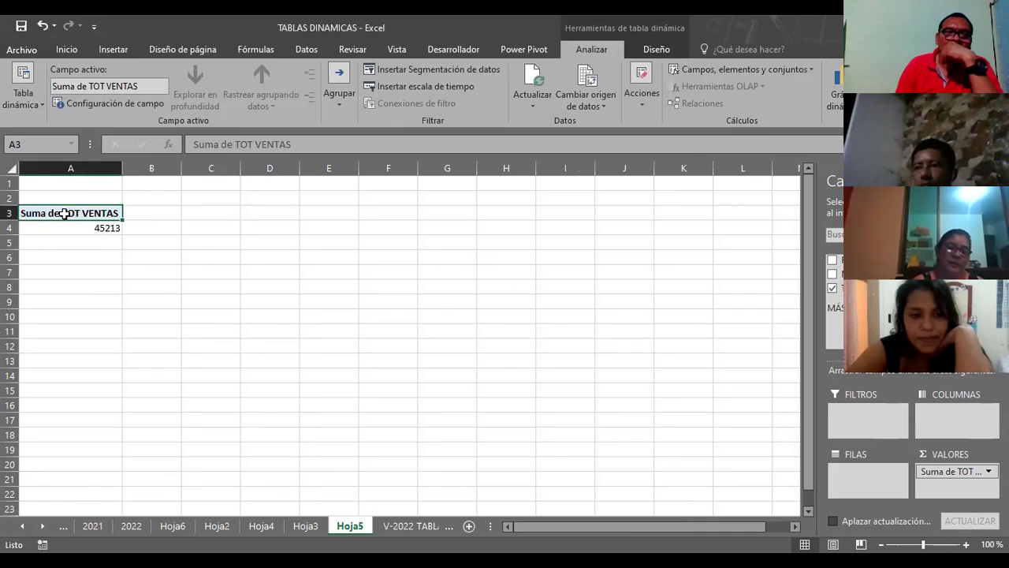
right_click(65, 213)
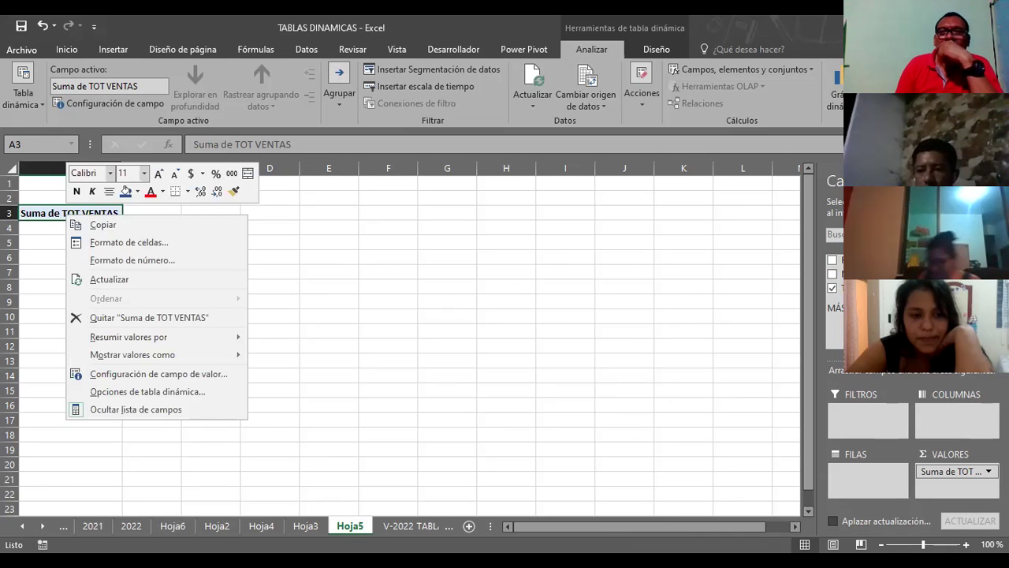
drag(848, 259, 865, 471)
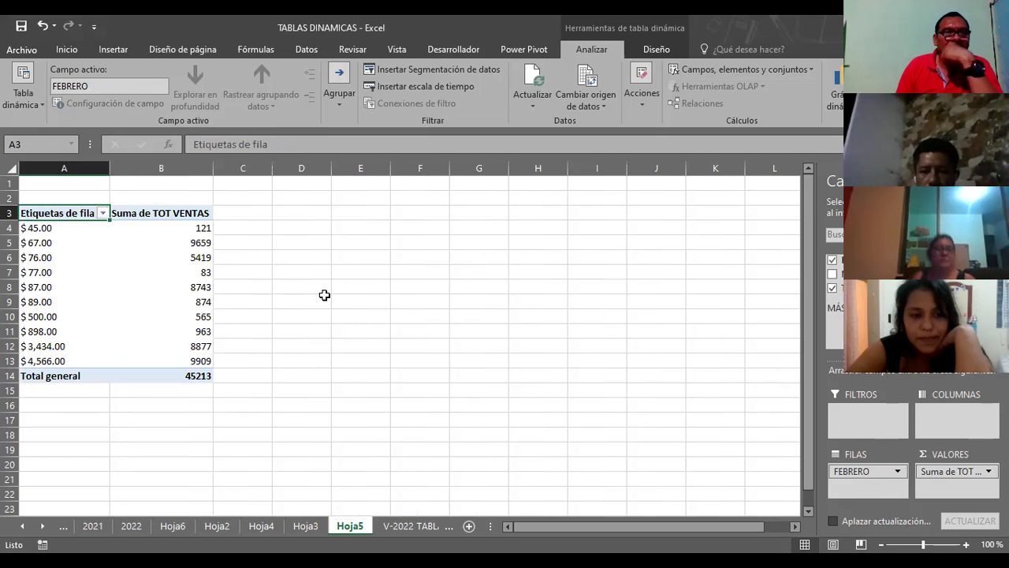
click(102, 213)
click(186, 494)
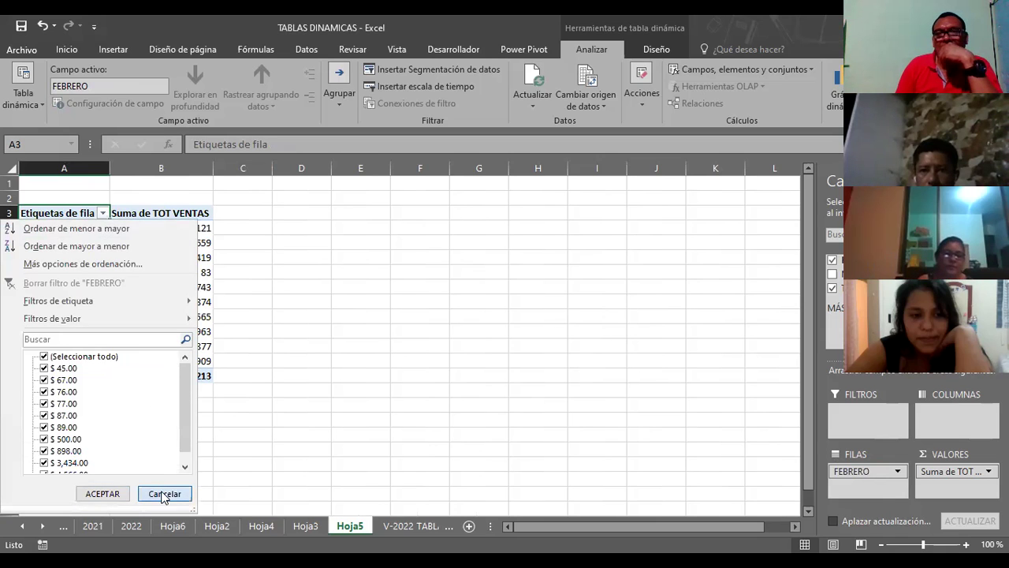
Step: Move FEBRERO to COLUMNAS and add MARZO as a second column field
drag(859, 473, 958, 418)
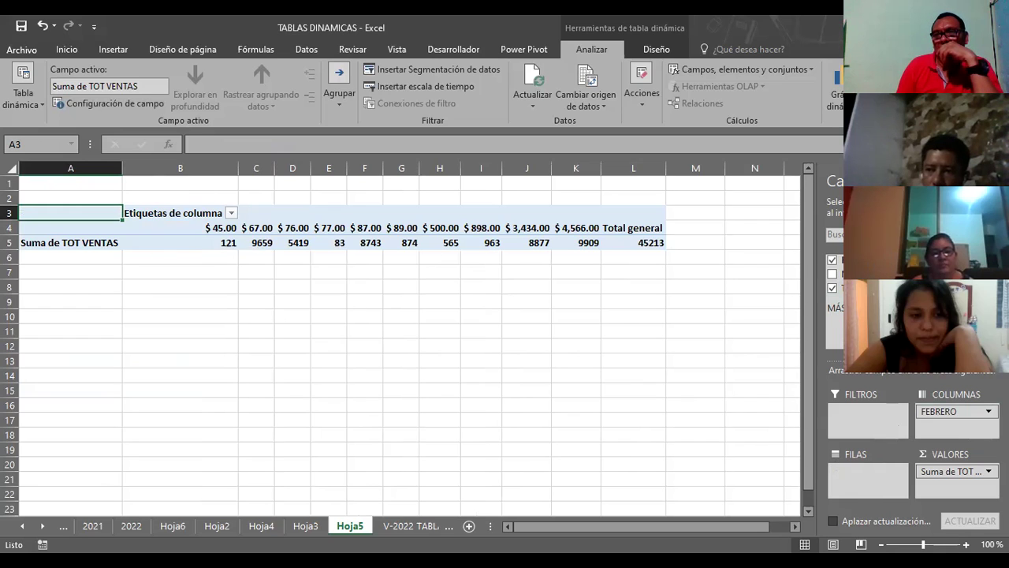
drag(836, 274, 938, 426)
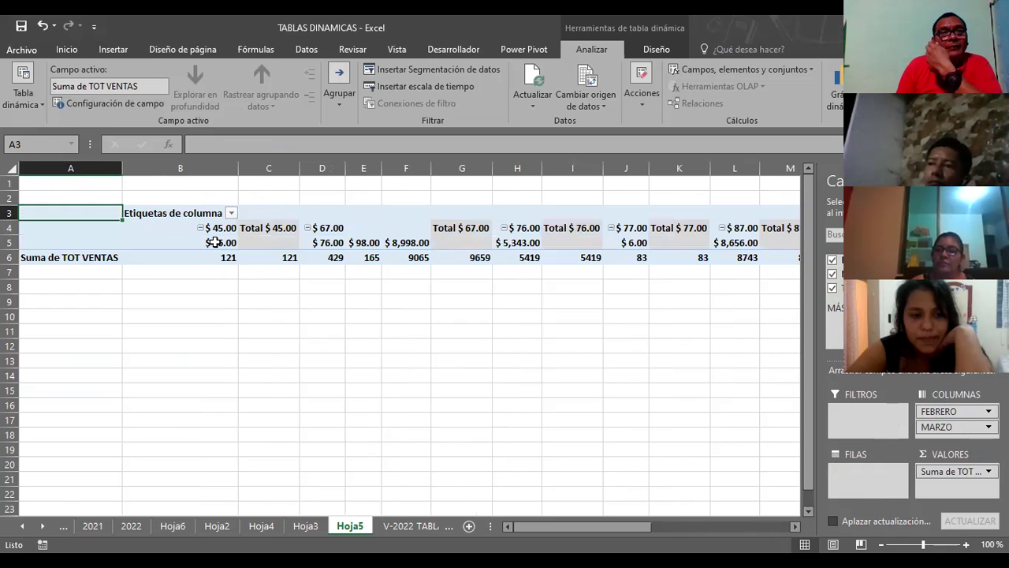
click(204, 261)
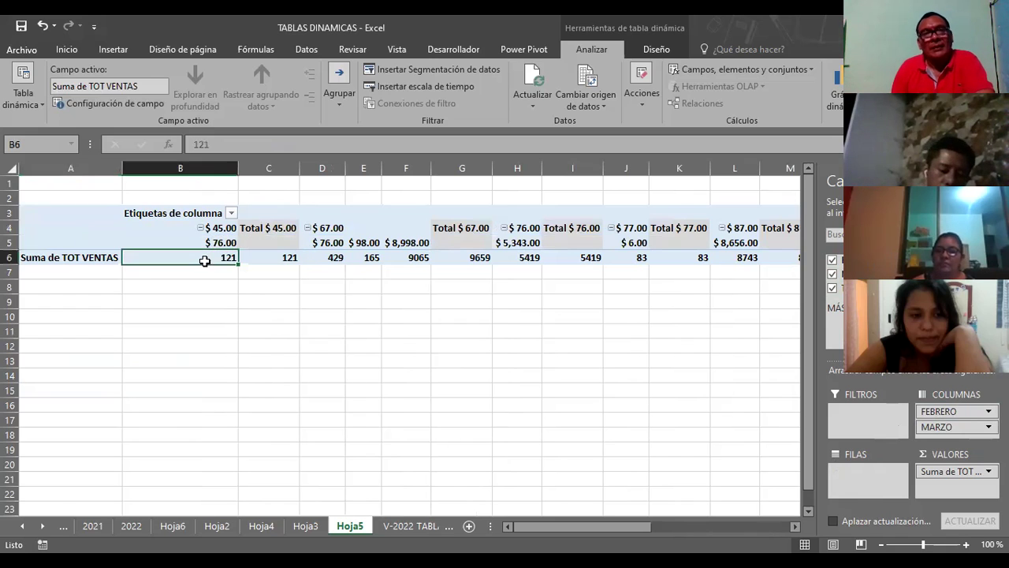
mouse_move(205, 261)
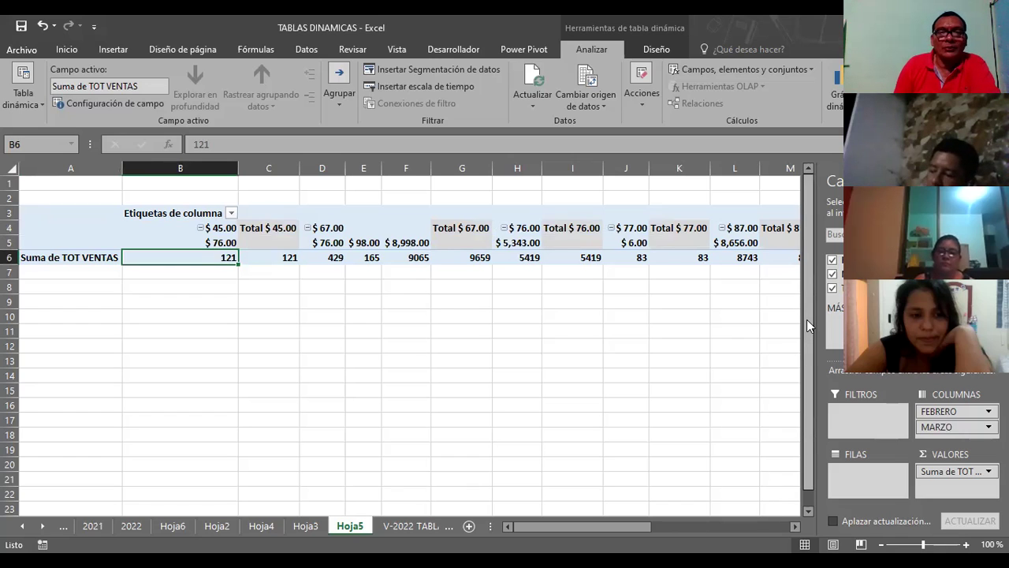
mouse_move(561, 524)
mouse_down()
mouse_move(759, 513)
mouse_move(505, 524)
mouse_move(771, 507)
mouse_up()
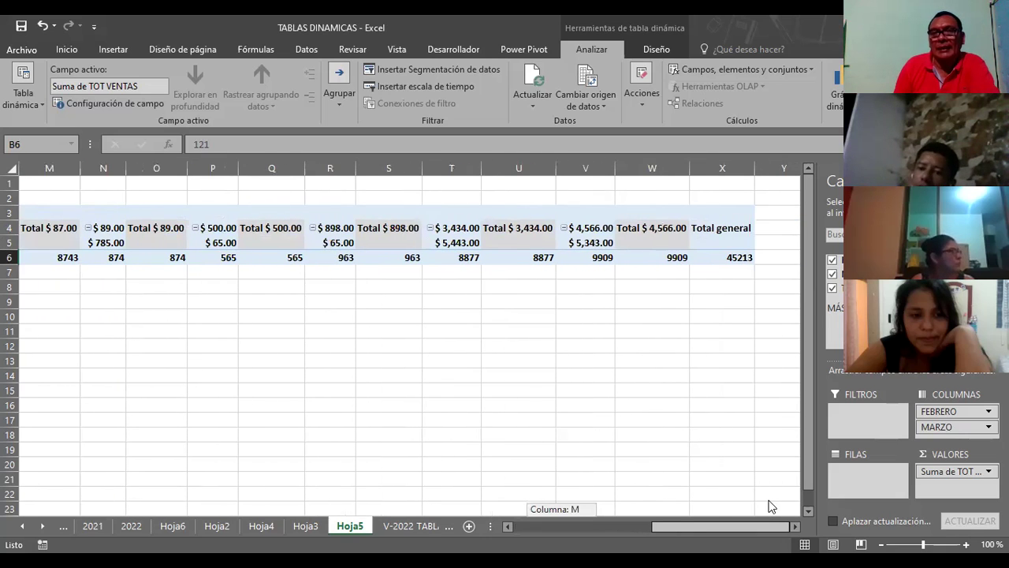
Step: Check the TOT VENTAS total on V-2022 TABLAS D, then go through Hoja3 and Hoja4 to Hoja5's grand total 45213
click(416, 525)
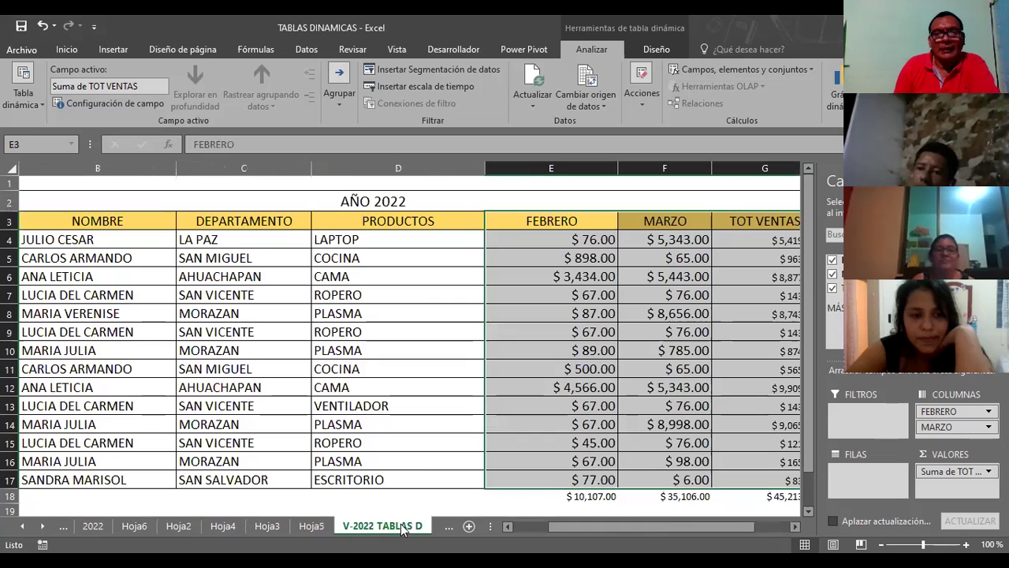
click(766, 495)
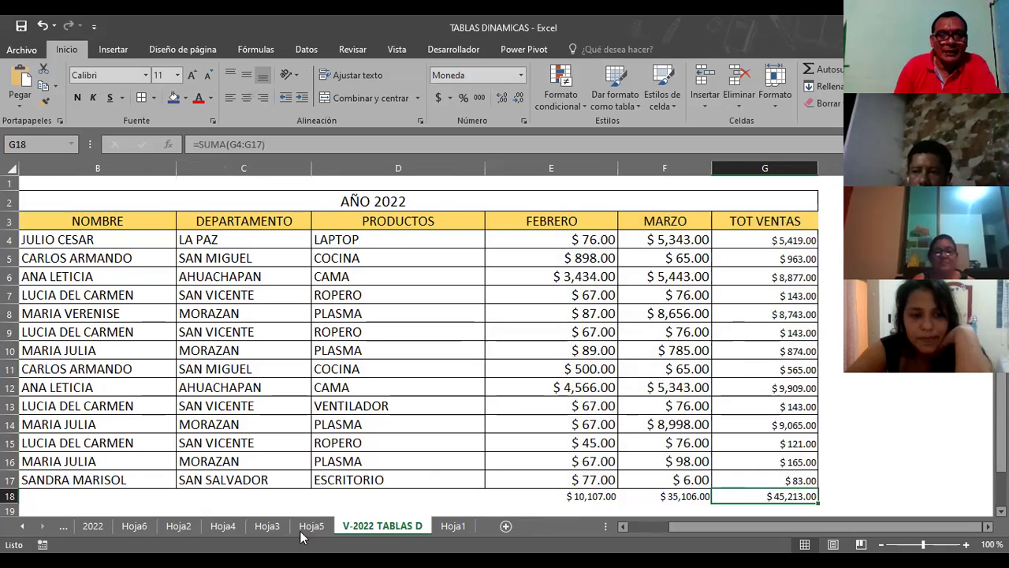
click(275, 529)
click(230, 528)
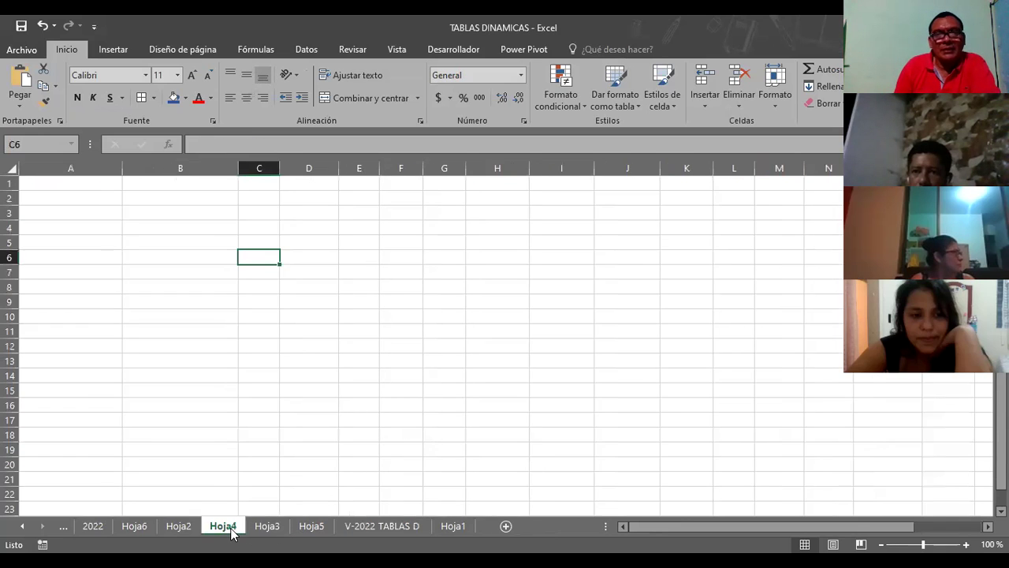
click(313, 528)
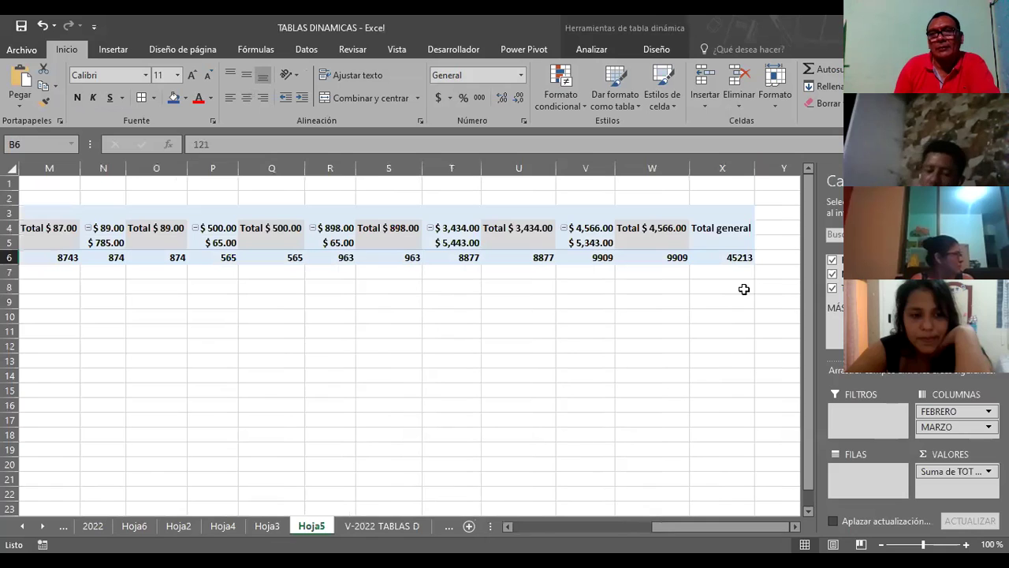
click(744, 259)
Step: Review the Hoja5 pivot's Total general of 45213
mouse_move(746, 258)
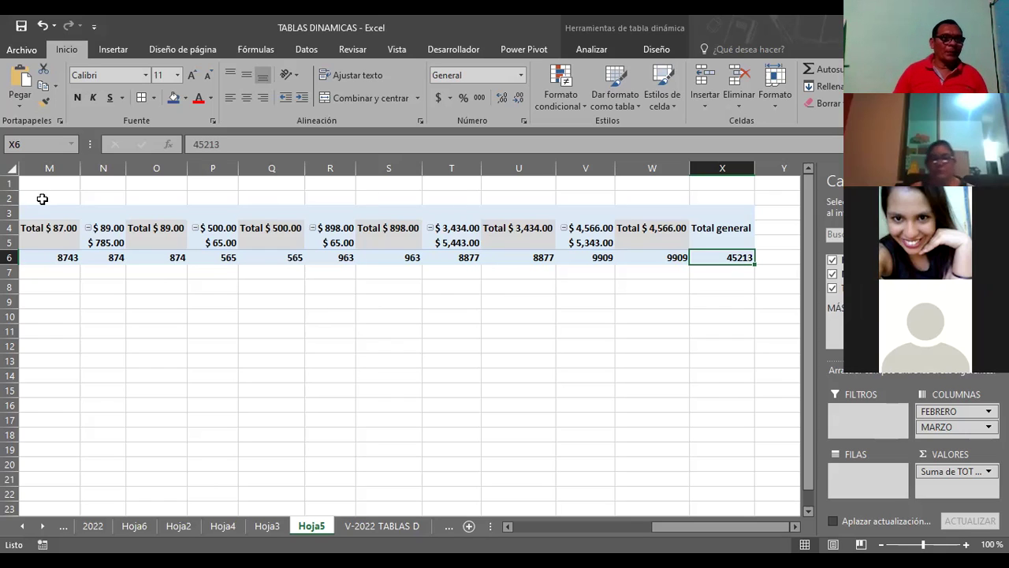
Step: On V-2022 TABLAS D, change header C3 from DEPARTAMENTO to DUI and D3 from PRODUCTOS to ENERO
click(389, 531)
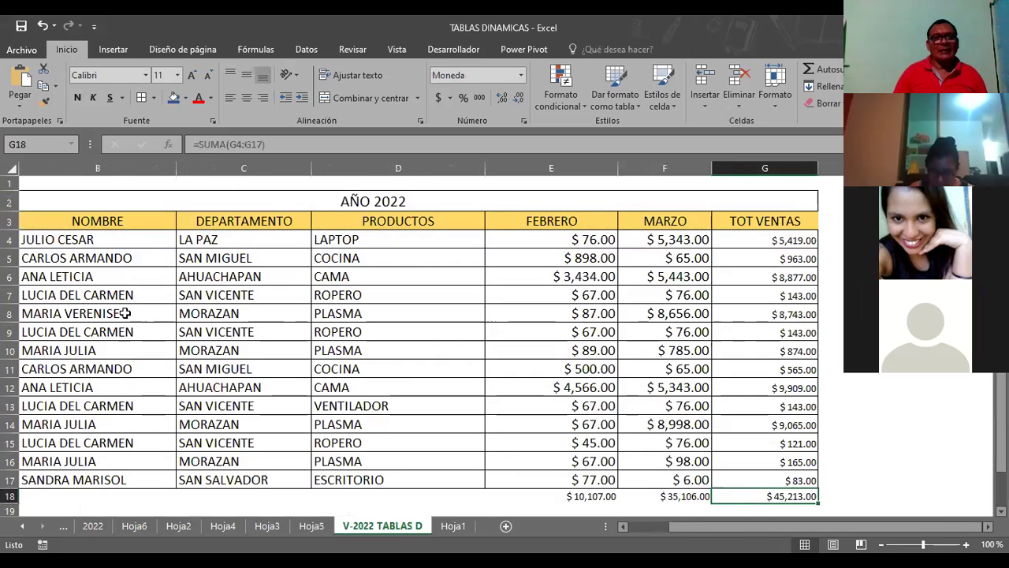
drag(60, 220, 789, 488)
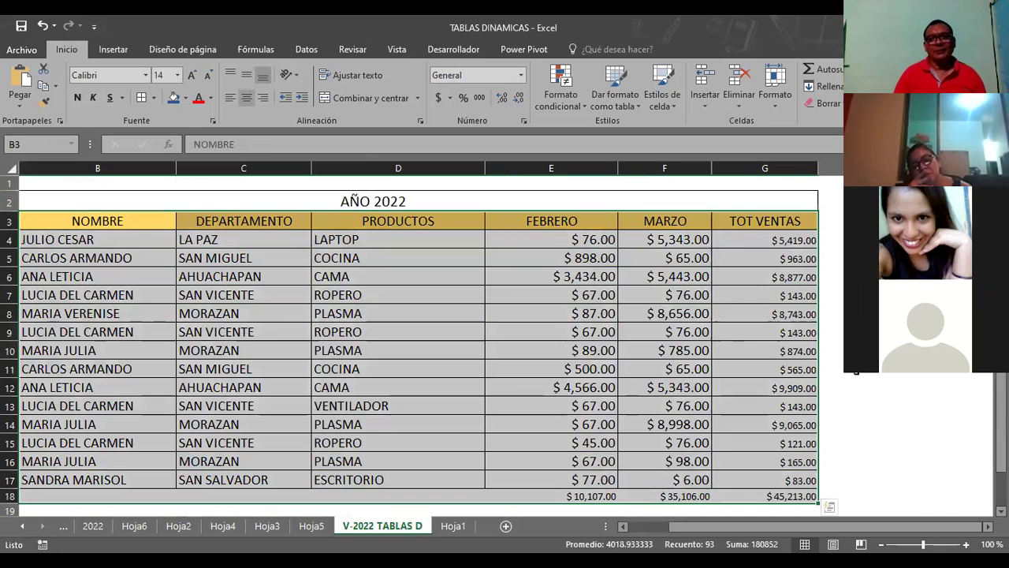
click(201, 221)
text(DUI)
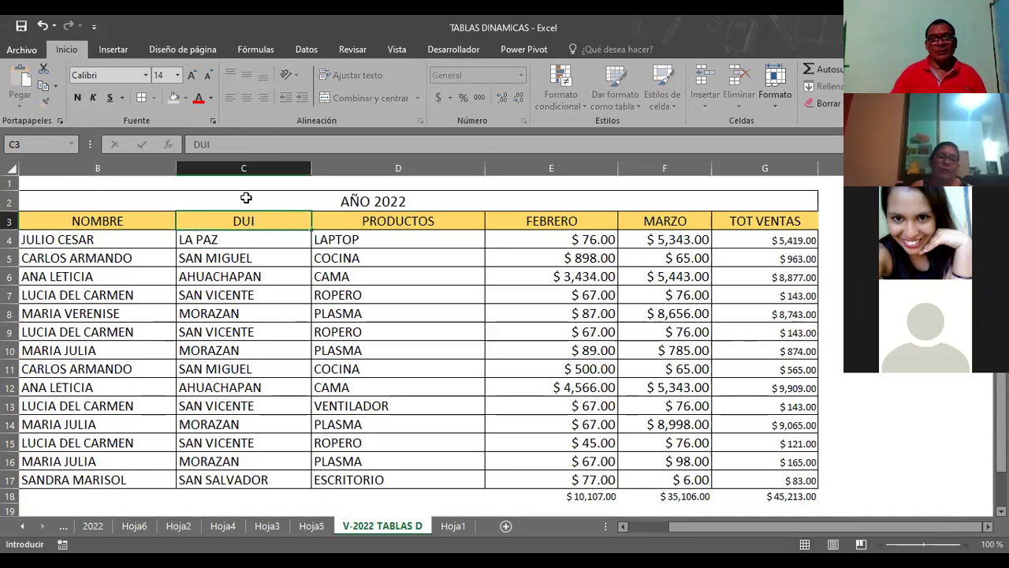
click(404, 223)
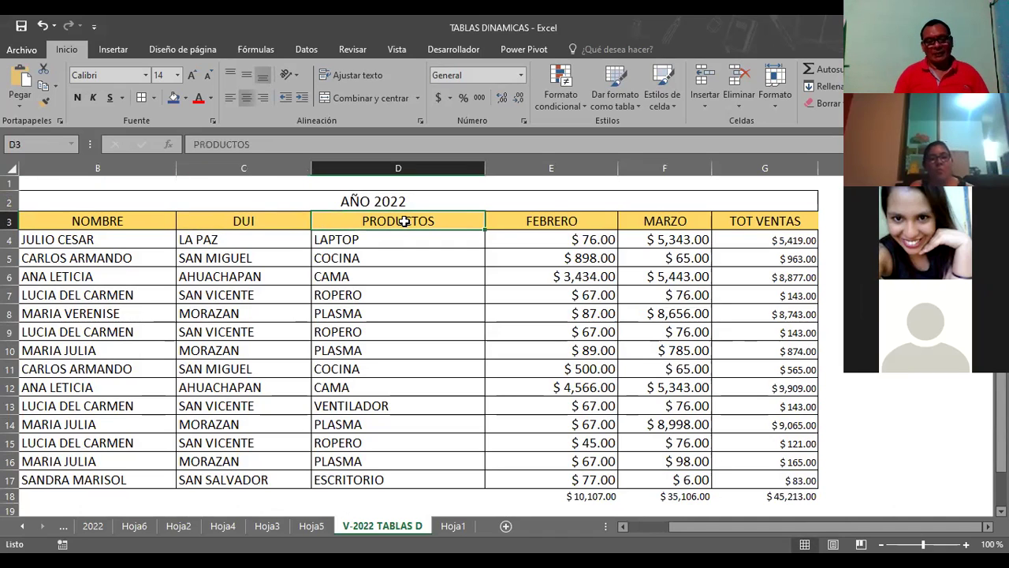
text(M)
key(BackSpace)
text(ENERO)
key(ctrl+Return)
Step: Select the sales table range B3:G18 including the new headers
click(791, 244)
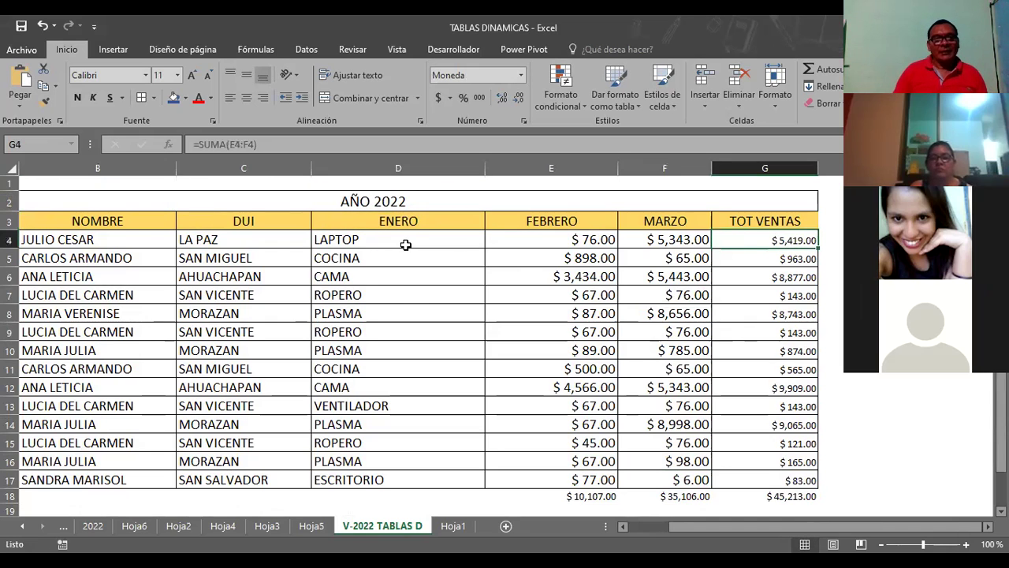
click(386, 226)
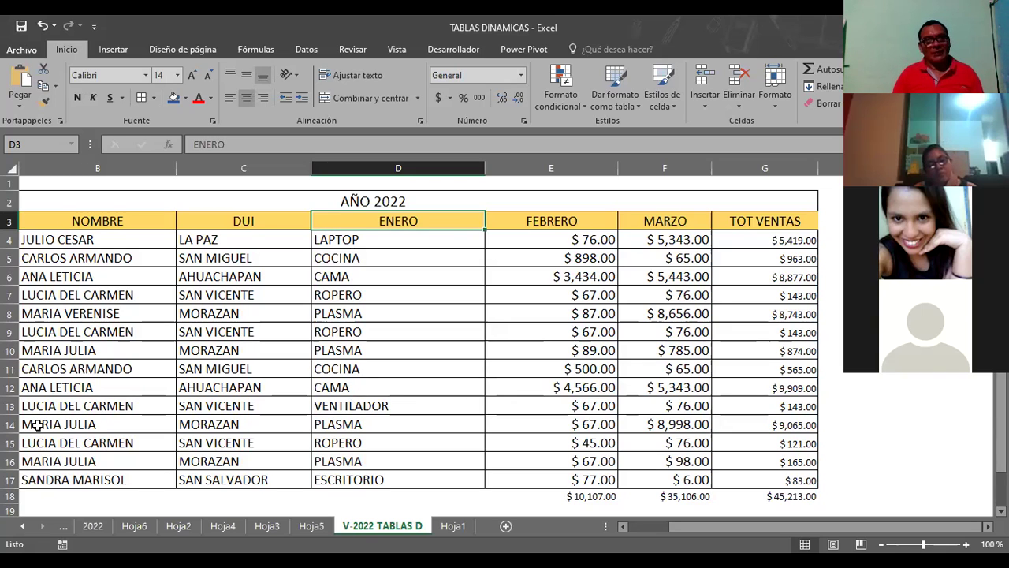
mouse_move(66, 224)
mouse_down()
mouse_move(768, 274)
mouse_move(793, 491)
mouse_move(795, 475)
mouse_up()
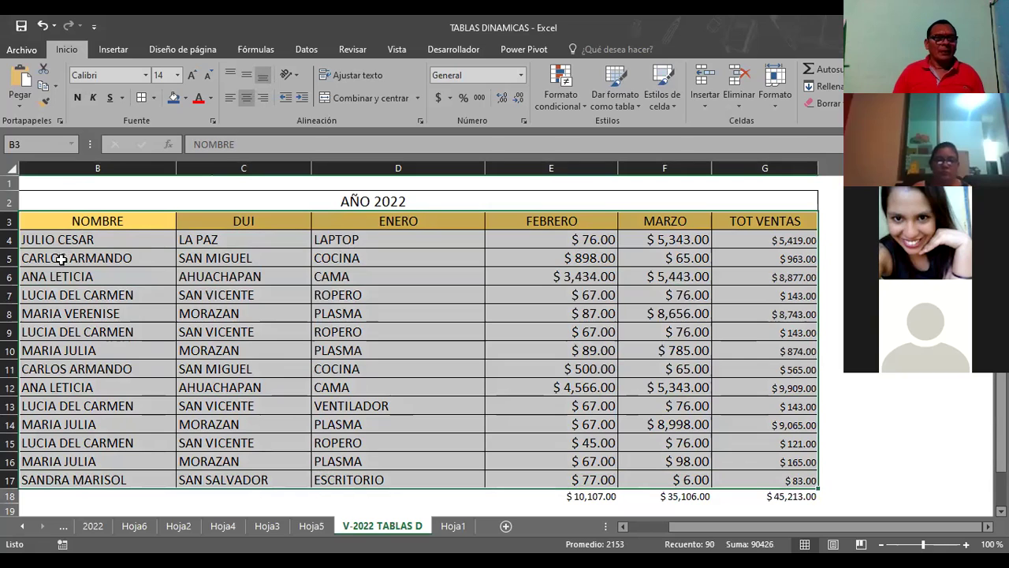